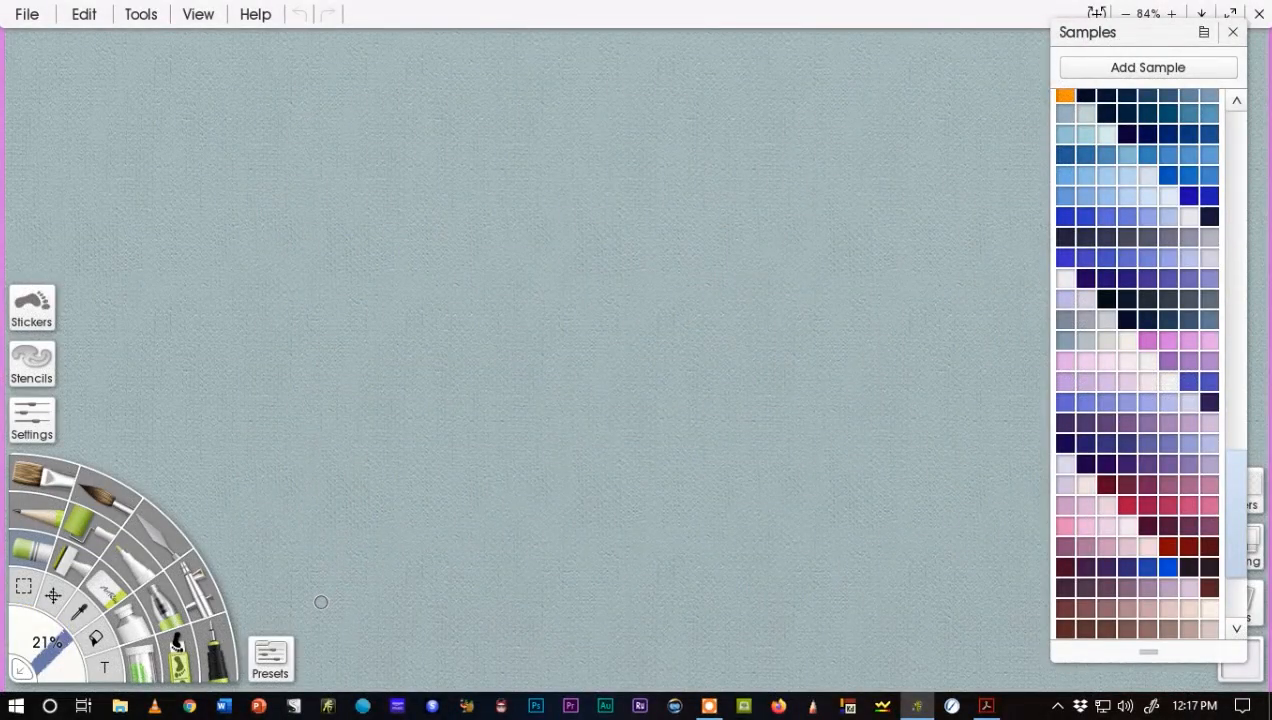
Draw a white freehand rectangular frame covering most of the canvas.
drag(319, 542, 319, 182)
drag(339, 90, 1045, 81)
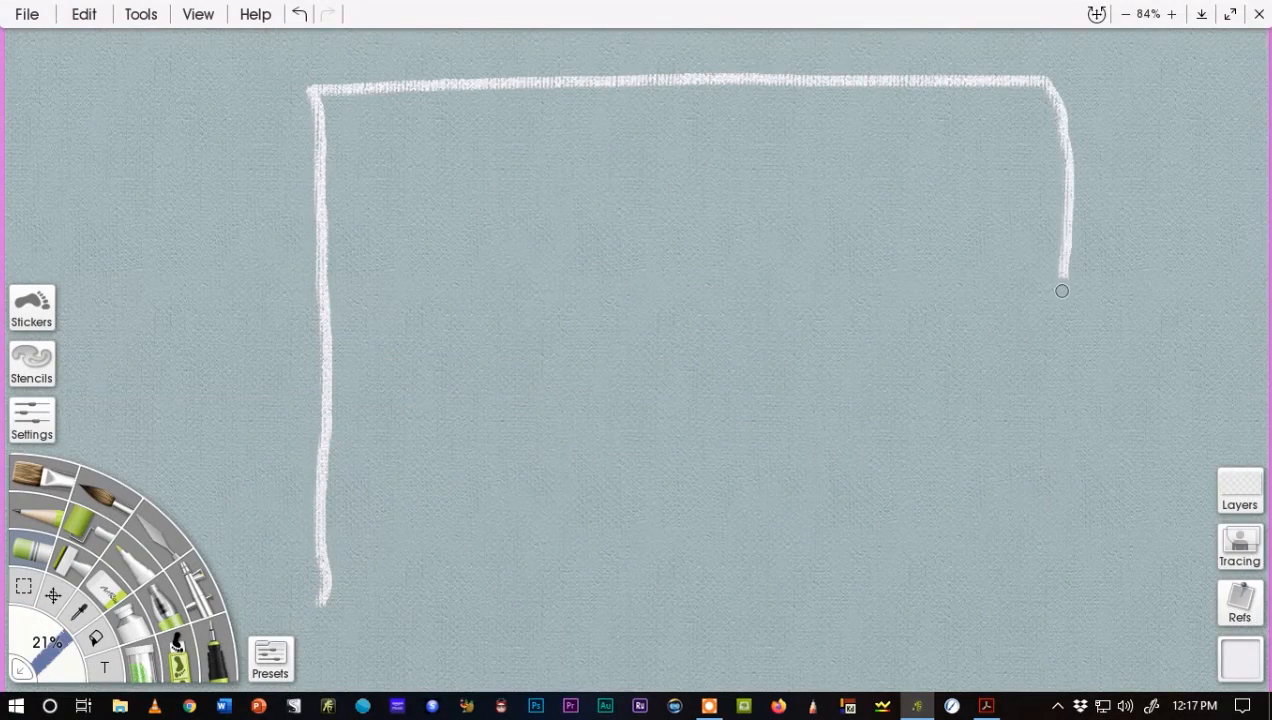
drag(1092, 612, 382, 620)
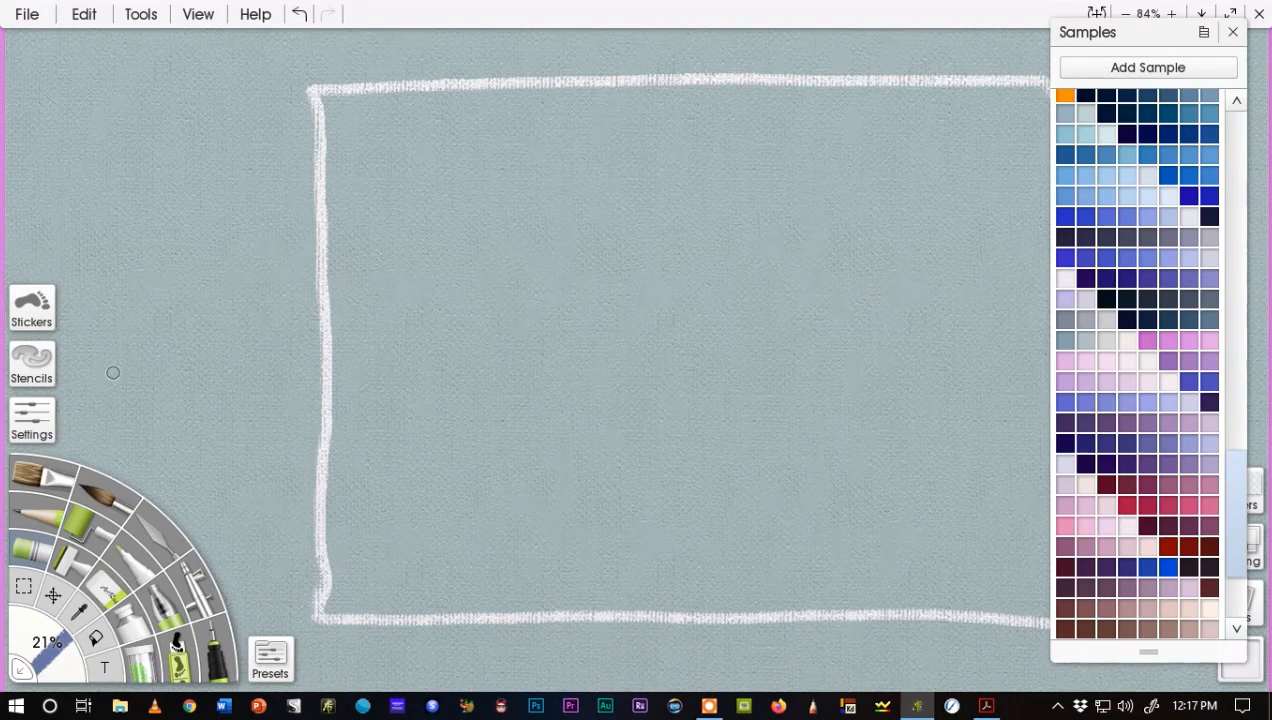
Set up the wax pastel at 100% size and 40% pressure, with its settings clear of the drawing frame.
click(53, 597)
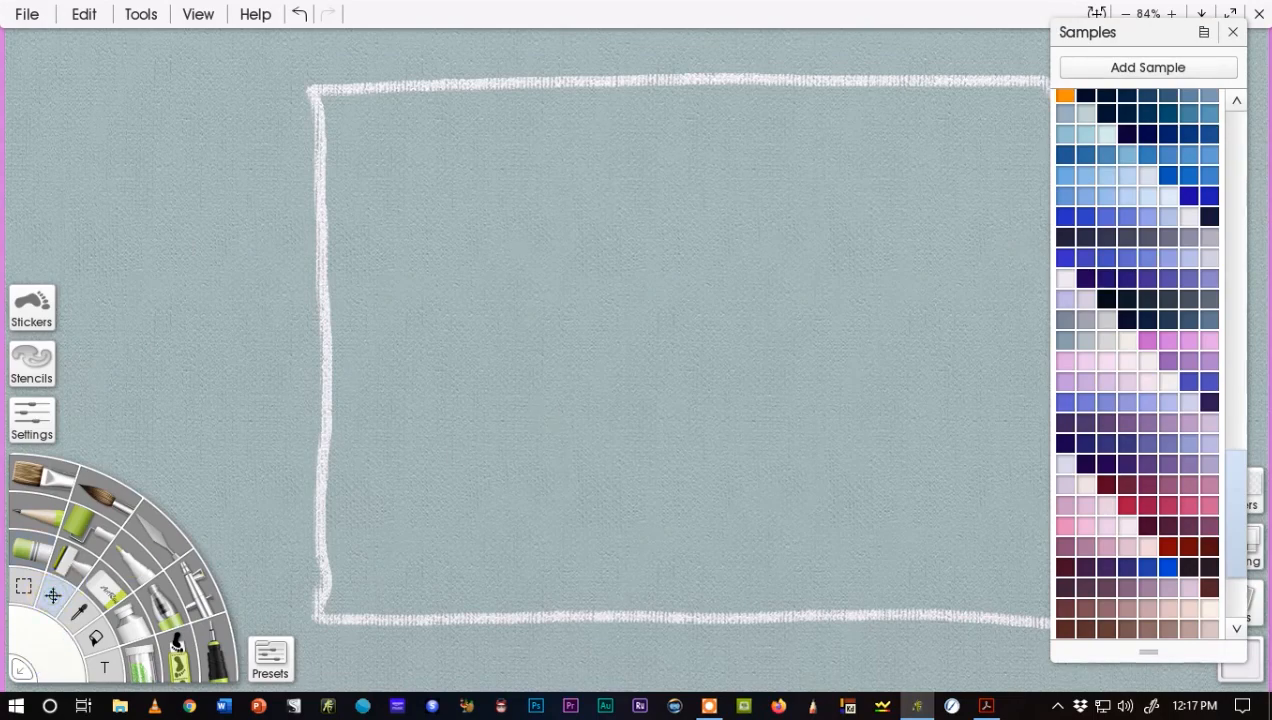
mouse_move(569, 406)
mouse_down()
mouse_move(499, 406)
mouse_move(501, 394)
mouse_up()
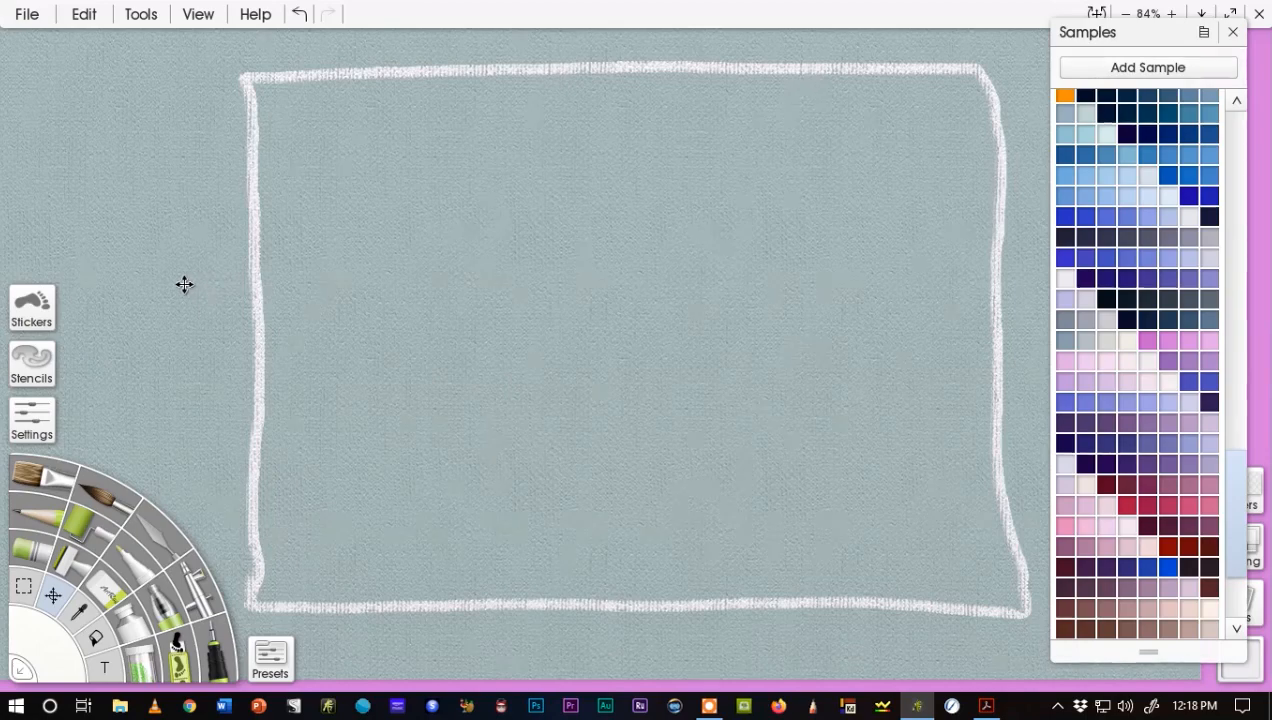
click(42, 555)
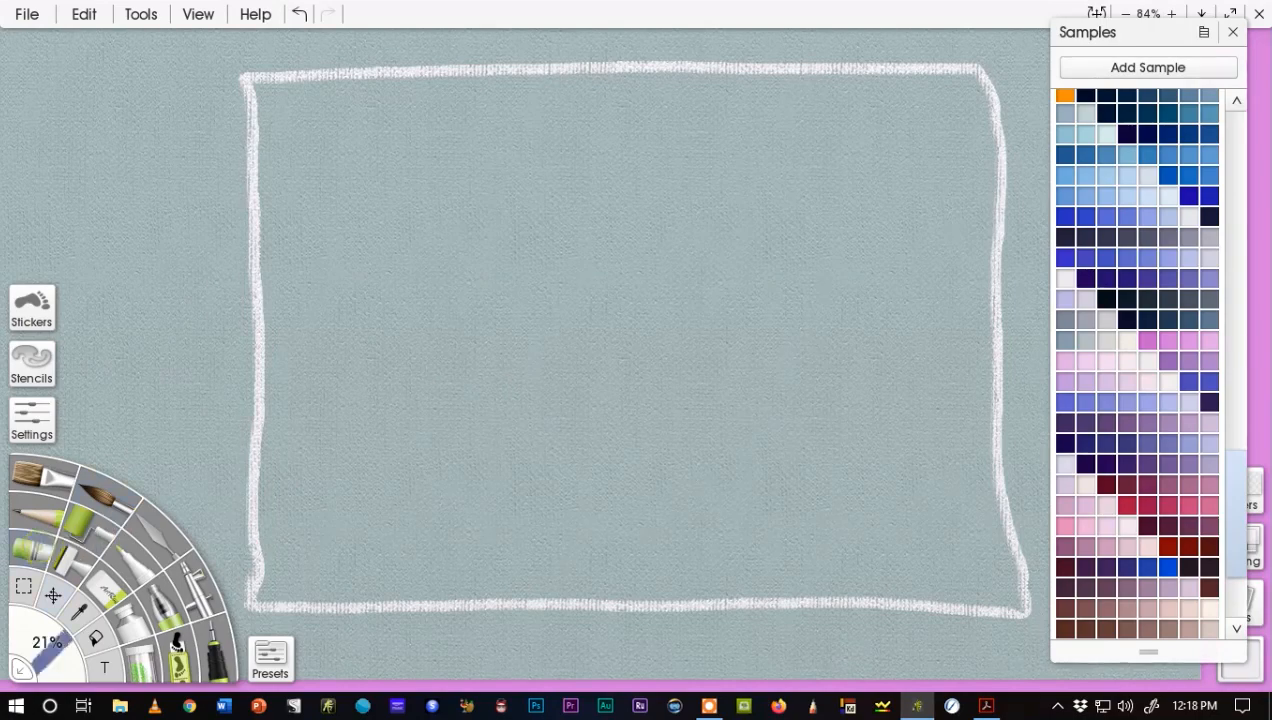
drag(44, 665, 190, 702)
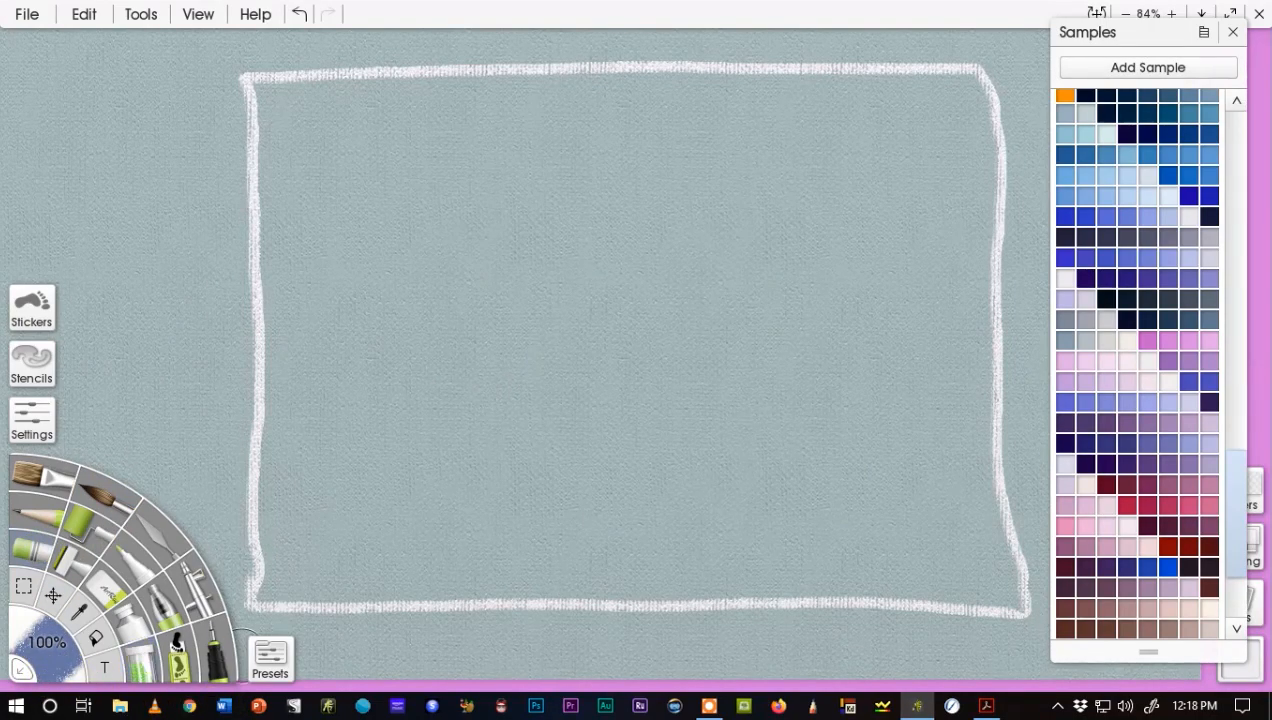
click(30, 407)
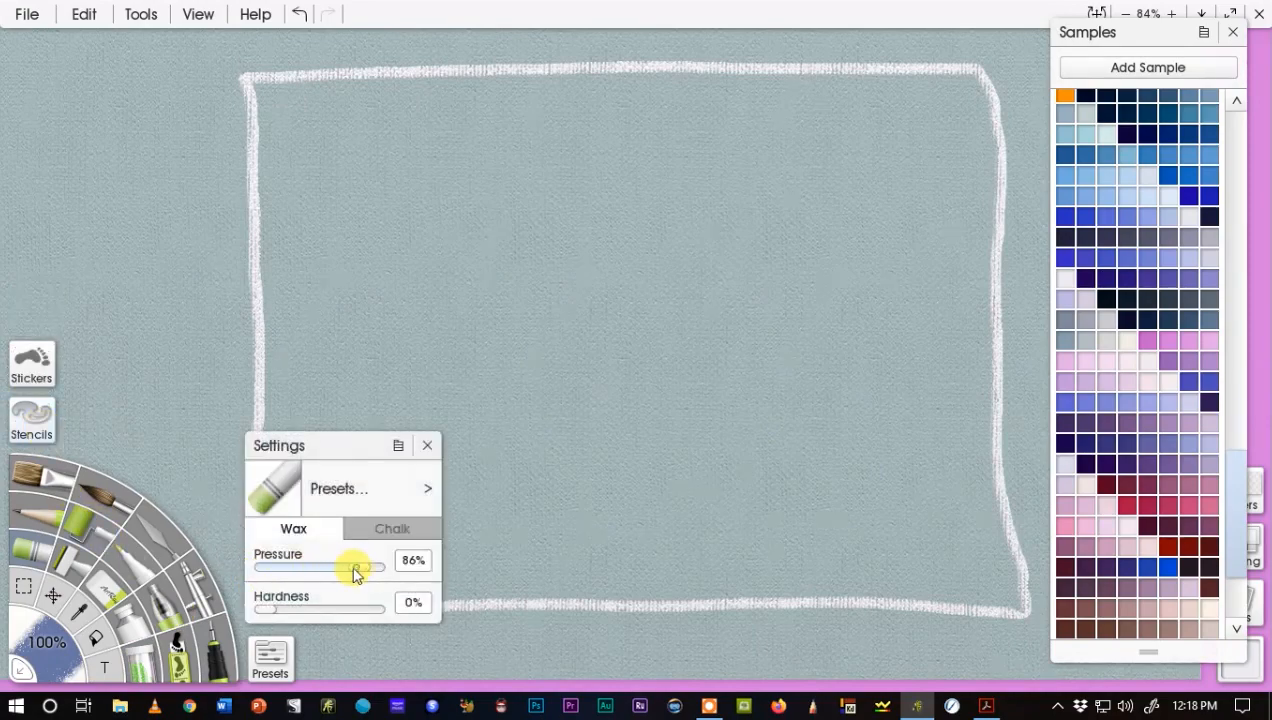
drag(354, 568, 306, 574)
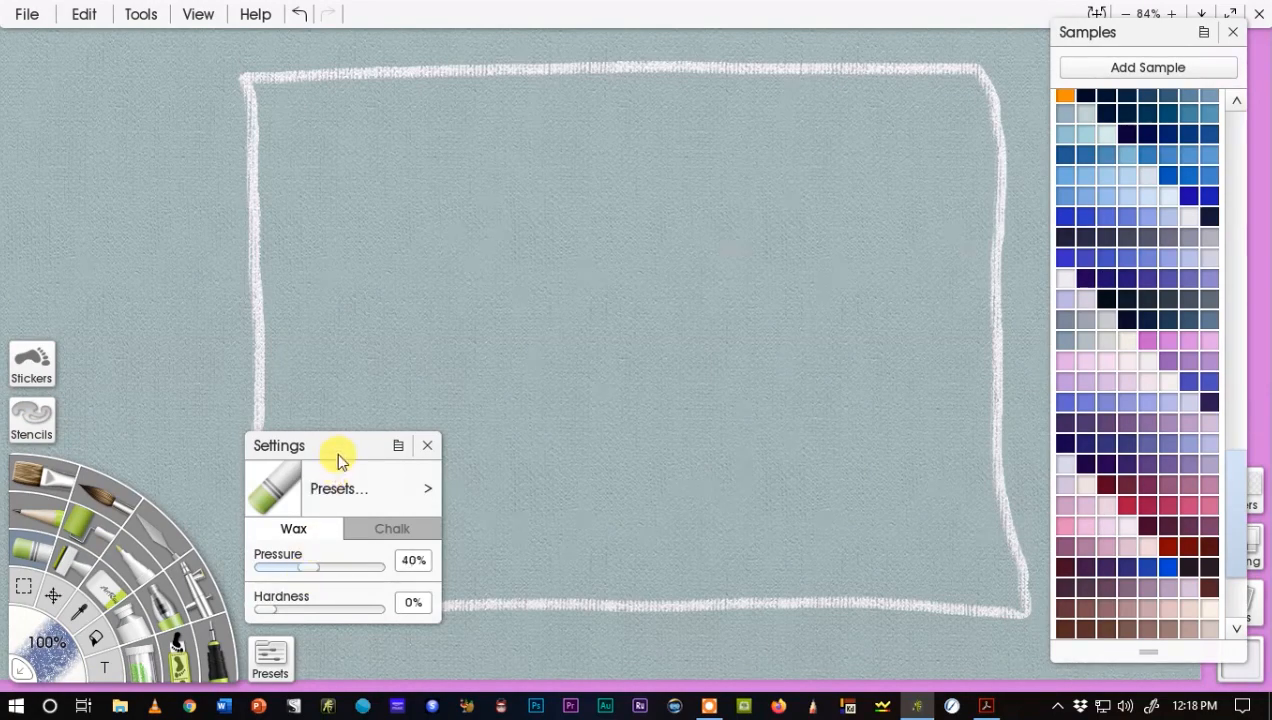
drag(336, 451, 102, 68)
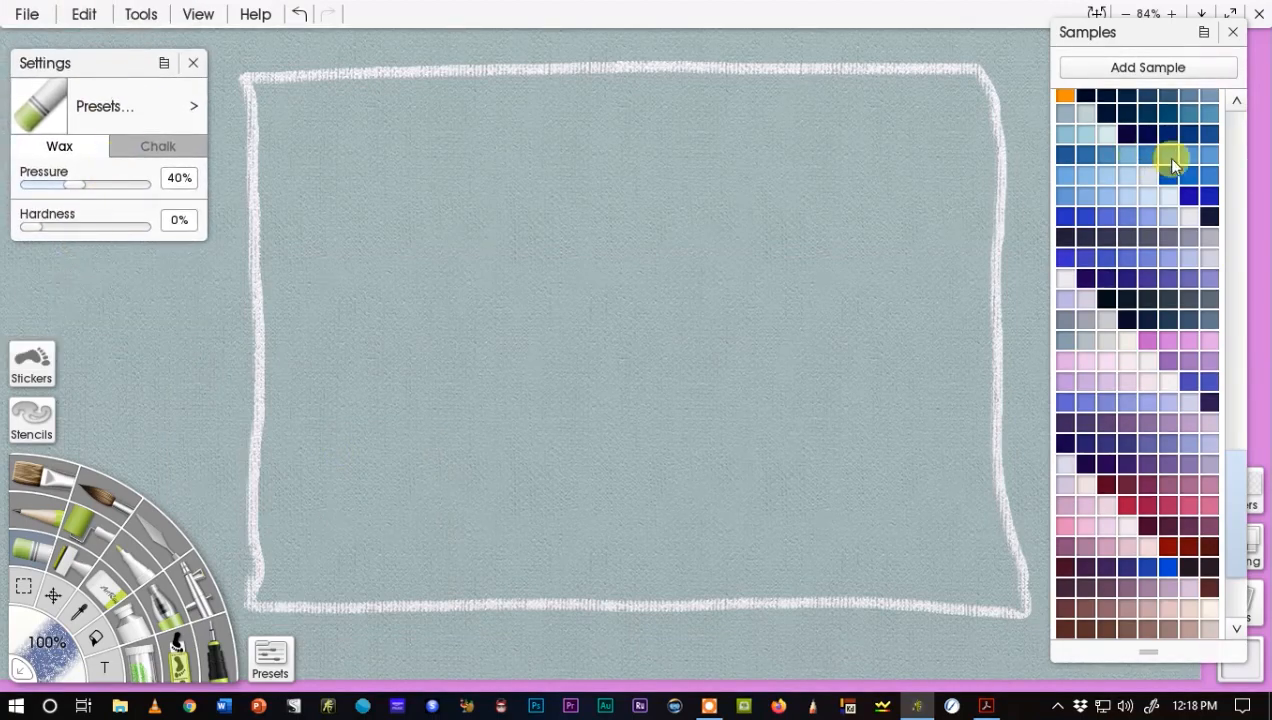
Fill the upper half of the frame with wax strokes, dark blue at the top and medium blue beneath it.
click(1064, 158)
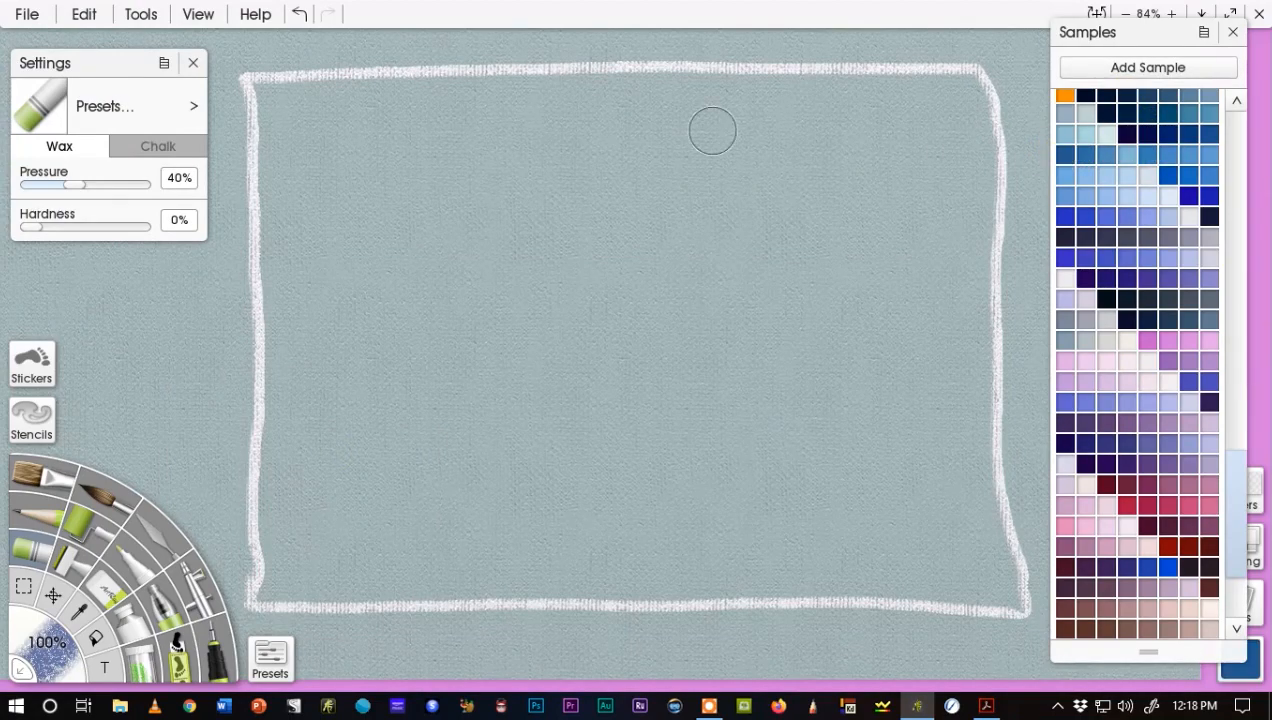
mouse_move(847, 111)
mouse_down()
mouse_move(982, 106)
mouse_move(938, 87)
mouse_move(1000, 123)
mouse_move(798, 88)
mouse_move(713, 100)
mouse_move(723, 104)
mouse_move(594, 94)
mouse_move(861, 115)
mouse_move(657, 99)
mouse_move(551, 108)
mouse_move(624, 117)
mouse_move(437, 100)
mouse_move(823, 106)
mouse_move(715, 94)
mouse_move(826, 92)
mouse_move(248, 97)
mouse_move(311, 127)
mouse_move(270, 139)
mouse_move(300, 158)
mouse_move(389, 121)
mouse_move(368, 116)
mouse_move(350, 145)
mouse_move(559, 191)
mouse_move(614, 147)
mouse_move(859, 166)
mouse_move(949, 157)
mouse_move(972, 135)
mouse_move(750, 155)
mouse_move(947, 185)
mouse_move(965, 181)
mouse_move(817, 172)
mouse_move(613, 219)
mouse_move(560, 204)
mouse_up()
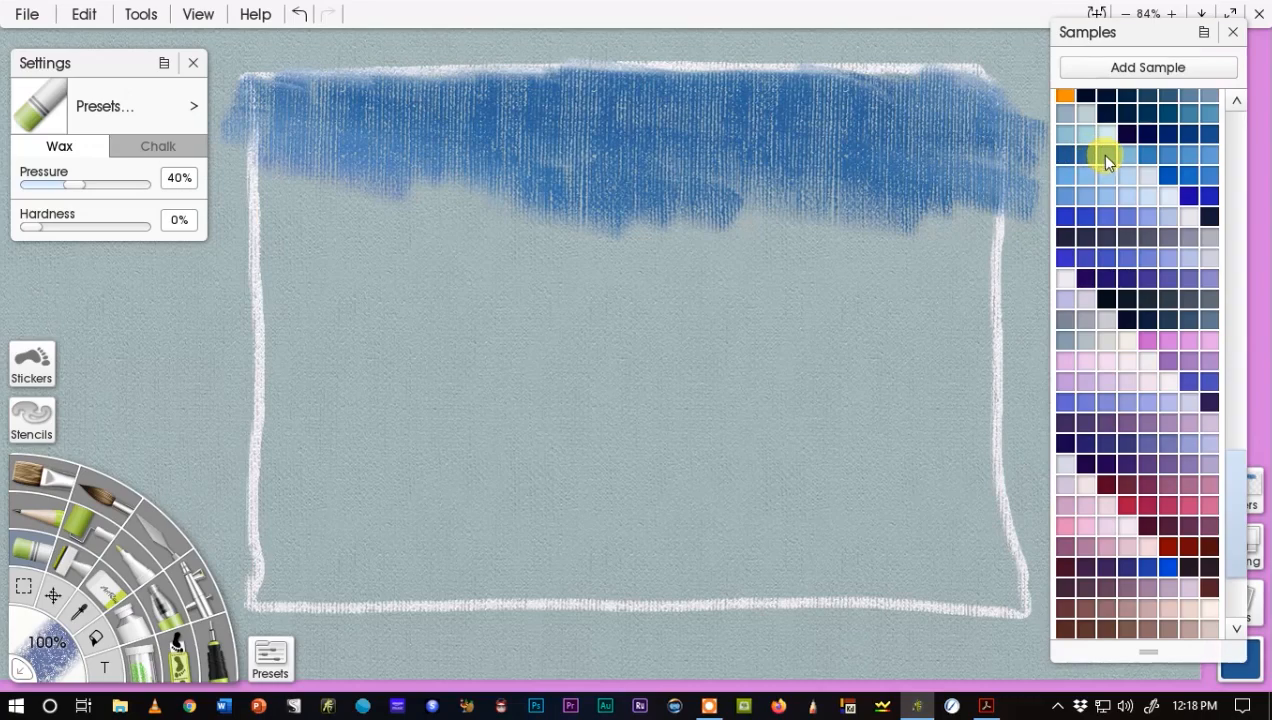
mouse_move(934, 238)
mouse_down()
mouse_move(984, 246)
mouse_move(999, 234)
mouse_move(940, 276)
mouse_move(989, 308)
mouse_move(932, 270)
mouse_move(736, 223)
mouse_move(751, 252)
mouse_move(335, 190)
mouse_move(404, 285)
mouse_move(309, 234)
mouse_move(234, 218)
mouse_move(254, 170)
mouse_move(275, 171)
mouse_move(295, 214)
mouse_move(373, 292)
mouse_move(305, 269)
mouse_move(493, 209)
mouse_move(423, 229)
mouse_move(384, 277)
mouse_move(265, 294)
mouse_move(403, 308)
mouse_move(539, 288)
mouse_move(747, 304)
mouse_move(690, 252)
mouse_move(930, 288)
mouse_move(952, 314)
mouse_move(902, 333)
mouse_move(572, 294)
mouse_move(501, 325)
mouse_move(250, 305)
mouse_up()
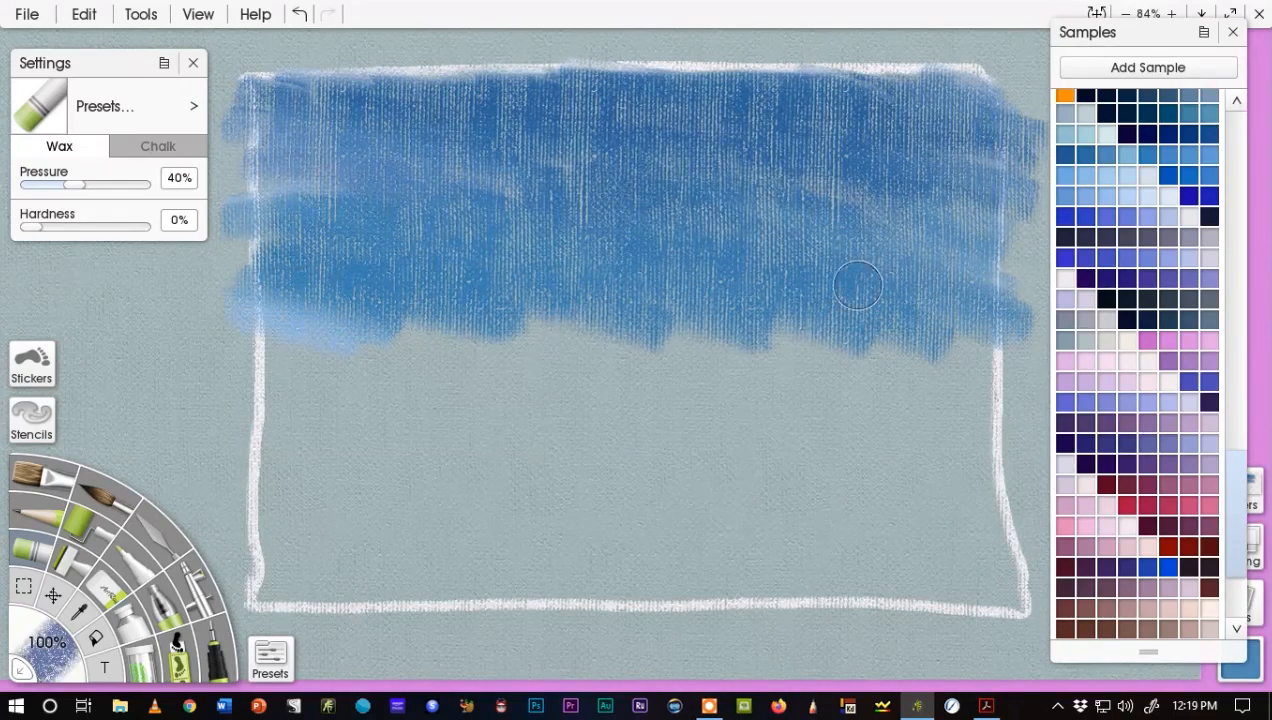
Paint a light blue band across the middle of the frame and work its upper edge into the darker blue.
click(1099, 174)
mouse_move(951, 355)
mouse_down()
mouse_move(965, 392)
mouse_move(929, 400)
mouse_move(922, 418)
mouse_move(823, 420)
mouse_move(746, 404)
mouse_move(716, 354)
mouse_move(716, 323)
mouse_move(687, 381)
mouse_move(492, 353)
mouse_move(523, 421)
mouse_move(451, 389)
mouse_move(555, 351)
mouse_move(239, 338)
mouse_move(261, 385)
mouse_move(331, 447)
mouse_move(306, 447)
mouse_move(356, 418)
mouse_move(548, 430)
mouse_up()
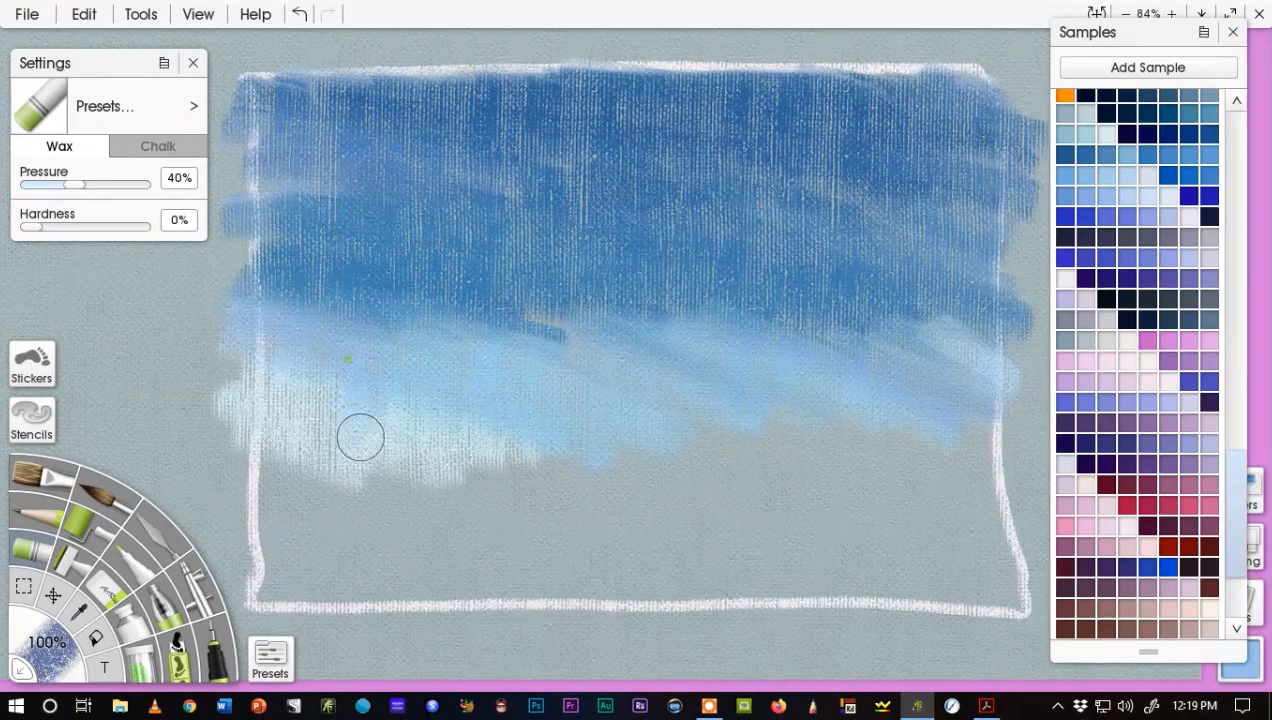
mouse_move(293, 358)
mouse_down()
mouse_move(425, 399)
mouse_move(451, 377)
mouse_move(488, 448)
mouse_move(471, 470)
mouse_move(566, 400)
mouse_up()
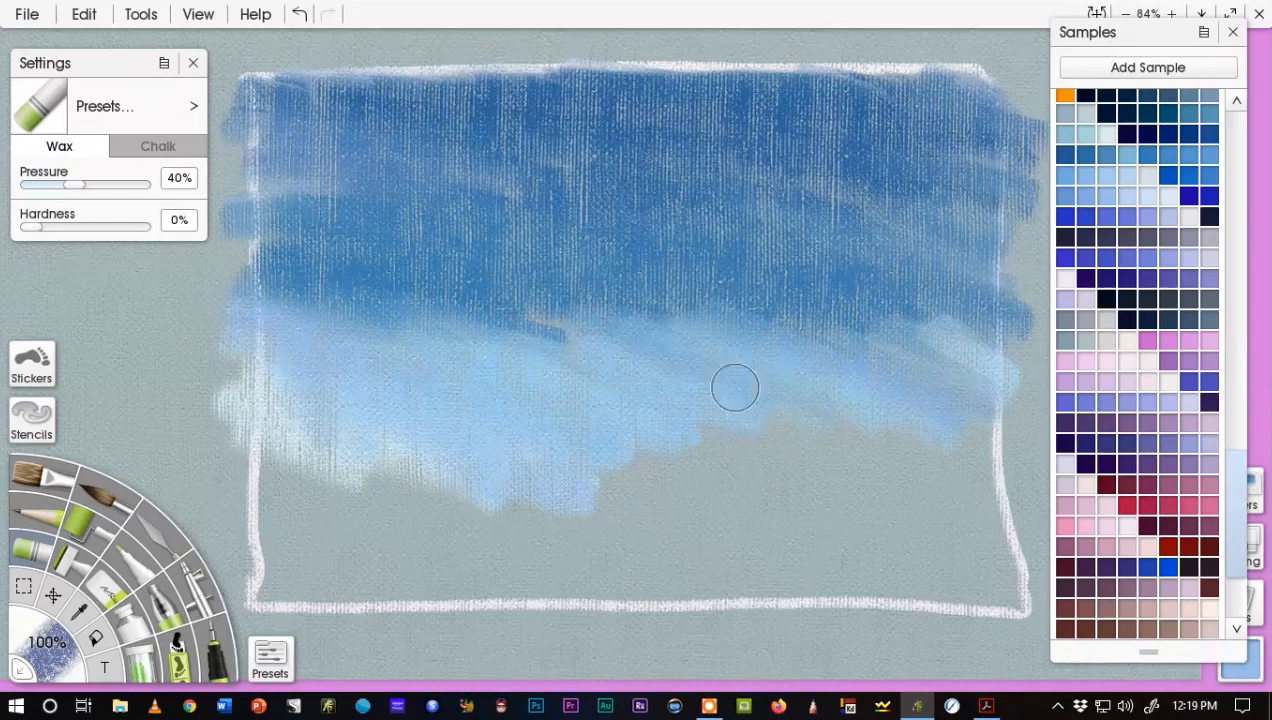
mouse_move(813, 331)
mouse_down()
mouse_move(692, 370)
mouse_move(593, 375)
mouse_move(447, 295)
mouse_move(546, 280)
mouse_move(528, 331)
mouse_move(308, 285)
mouse_up()
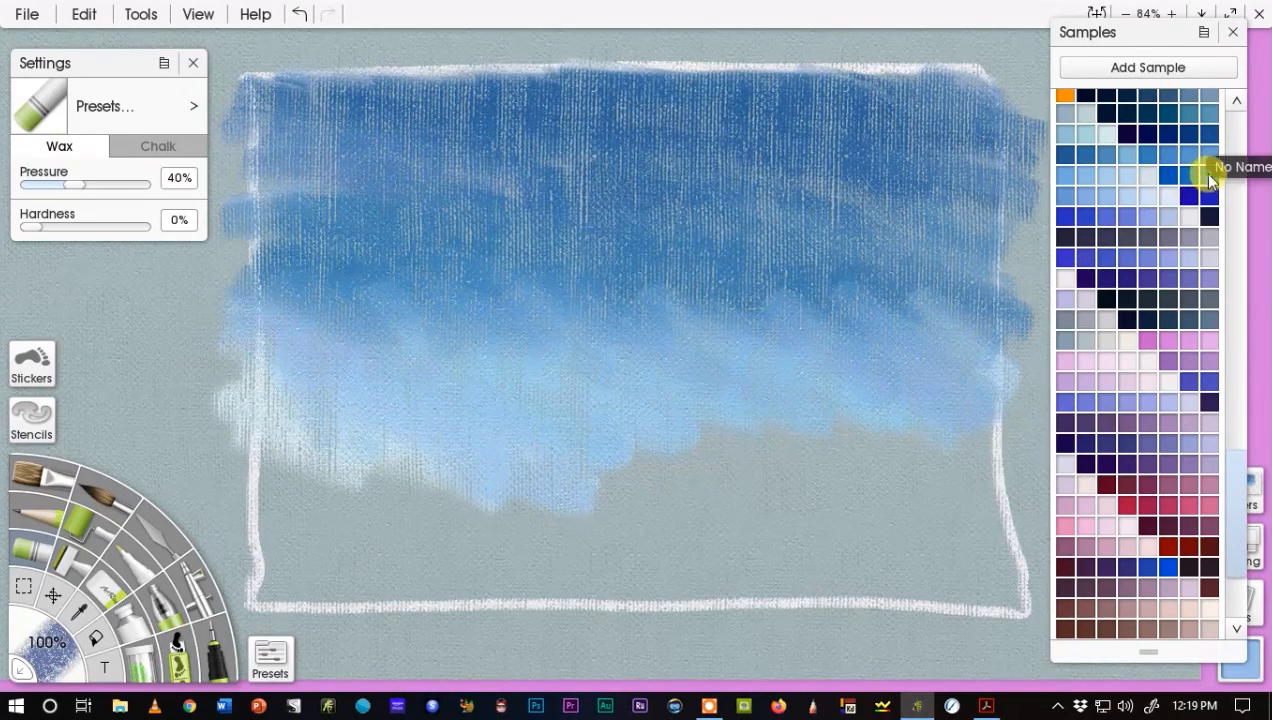
Fill the lower part of the frame with medium and dark blue, evening out the band transitions with horizontal strokes.
mouse_move(928, 440)
mouse_down()
mouse_move(992, 445)
mouse_move(849, 396)
mouse_move(793, 408)
mouse_move(791, 449)
mouse_move(819, 506)
mouse_move(713, 434)
mouse_move(679, 451)
mouse_move(673, 510)
mouse_move(629, 491)
mouse_up()
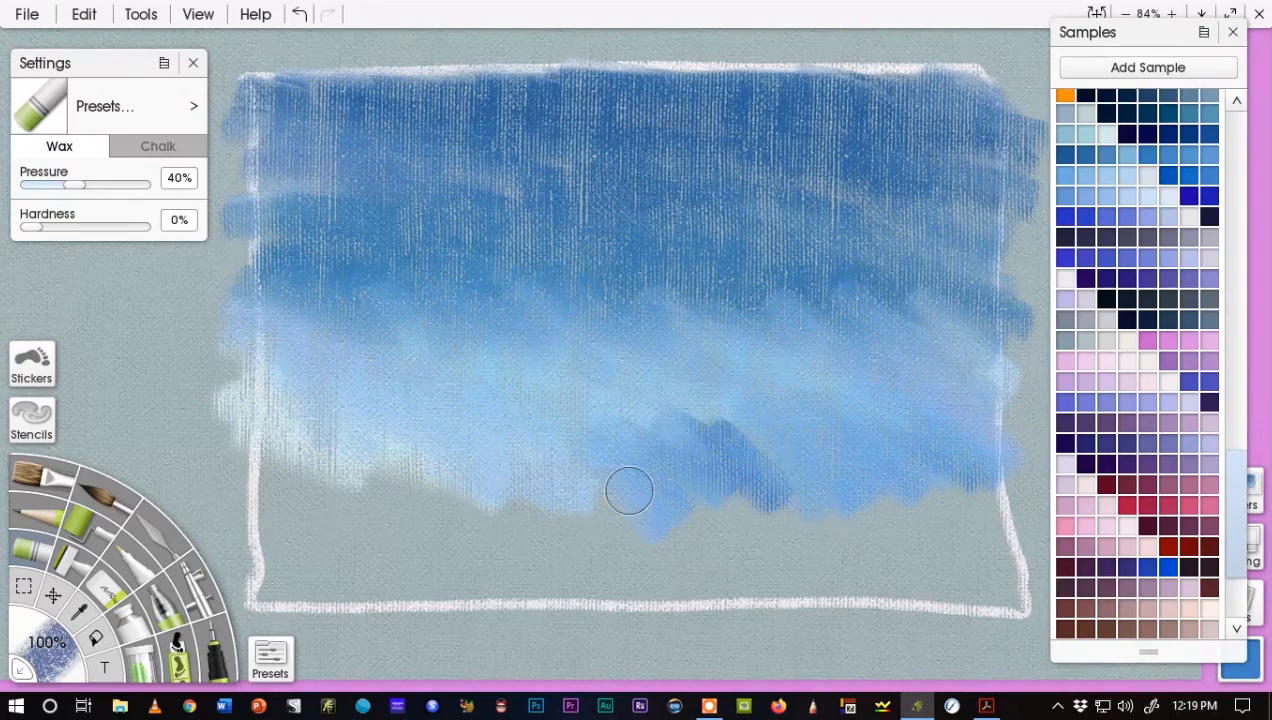
mouse_move(742, 445)
mouse_down()
mouse_move(703, 431)
mouse_move(678, 499)
mouse_move(612, 516)
mouse_move(470, 465)
mouse_move(438, 486)
mouse_move(429, 537)
mouse_move(352, 468)
mouse_move(274, 490)
mouse_up()
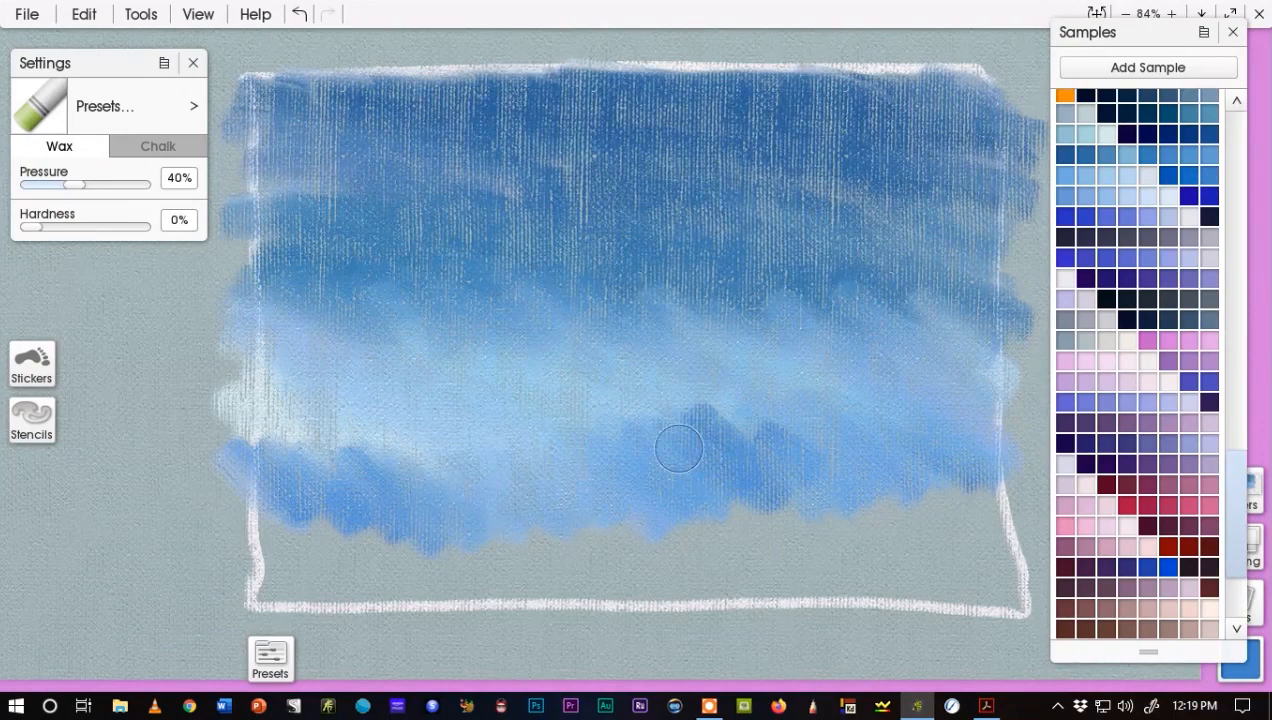
click(1064, 156)
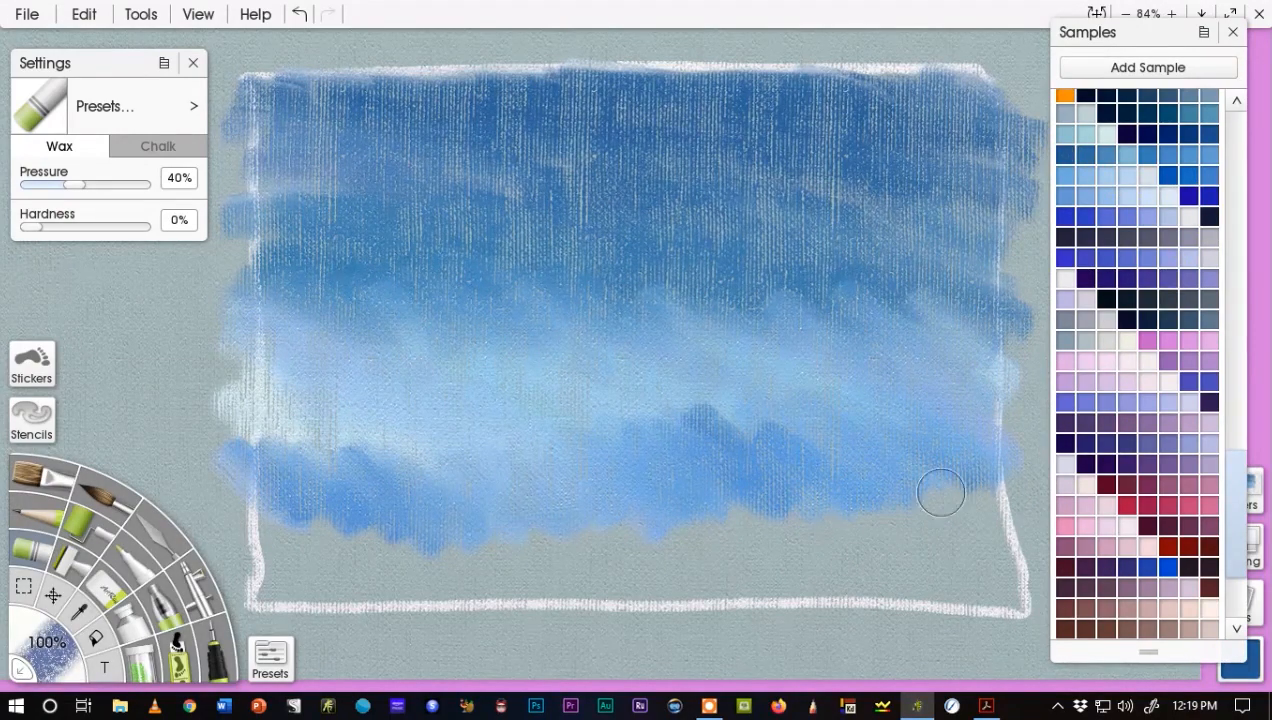
mouse_move(940, 492)
mouse_down()
mouse_move(983, 497)
mouse_move(954, 508)
mouse_move(957, 550)
mouse_move(760, 481)
mouse_move(721, 486)
mouse_move(664, 566)
mouse_move(629, 576)
mouse_move(436, 514)
mouse_move(341, 525)
mouse_move(344, 575)
mouse_move(319, 579)
mouse_move(273, 550)
mouse_move(310, 593)
mouse_move(269, 587)
mouse_move(446, 589)
mouse_move(524, 614)
mouse_move(602, 552)
mouse_move(730, 556)
mouse_move(751, 536)
mouse_move(988, 562)
mouse_up()
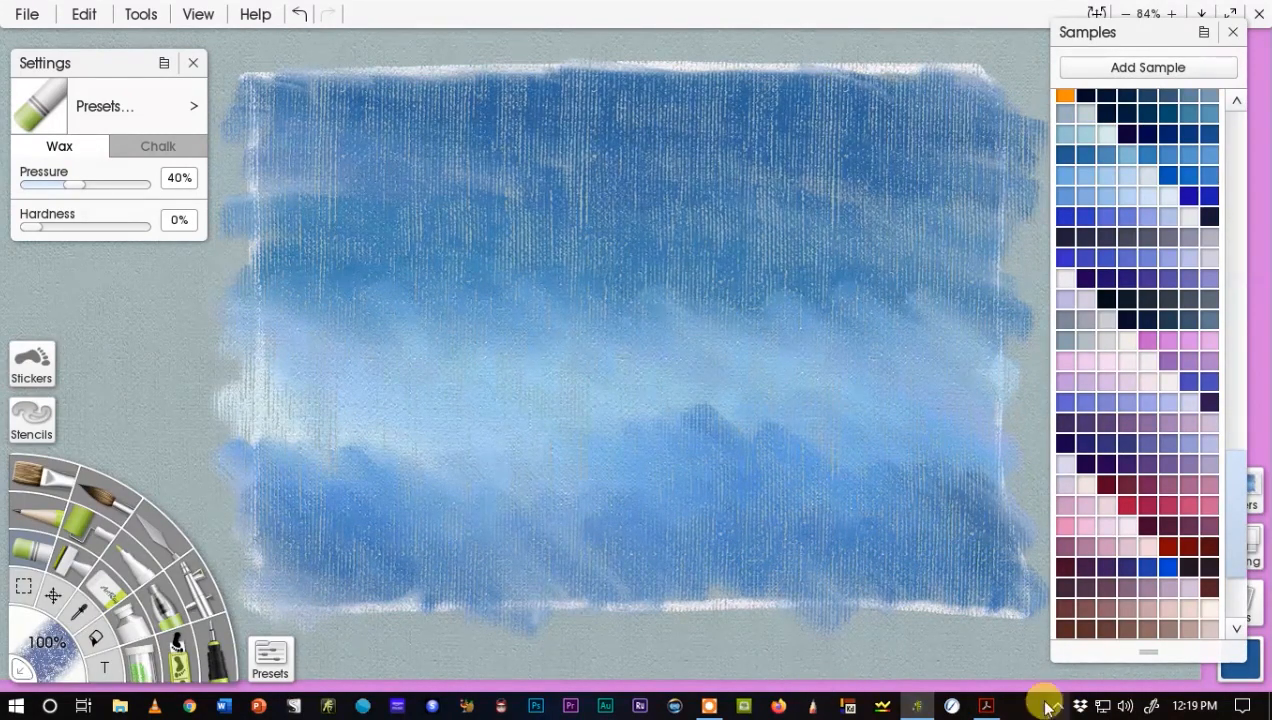
mouse_move(742, 579)
mouse_down()
mouse_move(363, 572)
mouse_move(520, 565)
mouse_move(306, 538)
mouse_move(316, 506)
mouse_move(446, 505)
mouse_move(752, 539)
mouse_move(980, 527)
mouse_move(940, 555)
mouse_move(843, 585)
mouse_move(724, 578)
mouse_up()
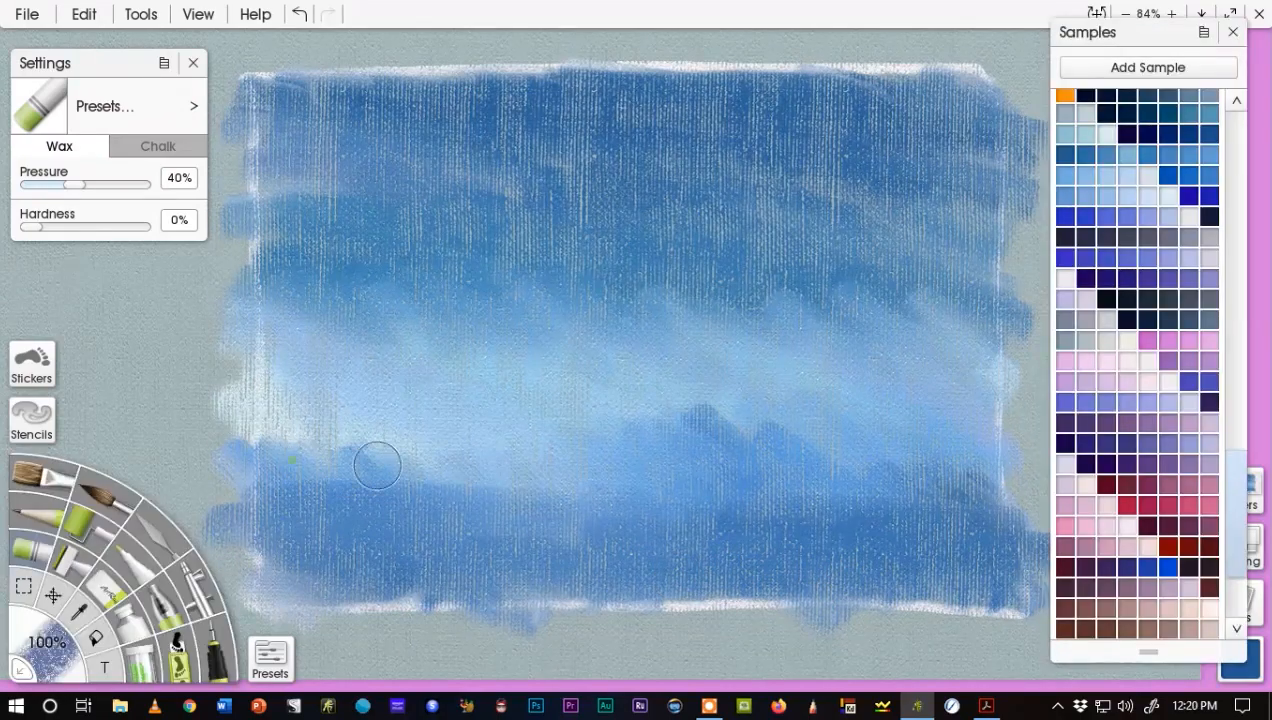
drag(377, 465, 404, 476)
mouse_move(640, 469)
mouse_down()
mouse_move(546, 450)
mouse_move(452, 451)
mouse_move(641, 468)
mouse_move(837, 452)
mouse_move(611, 425)
mouse_move(322, 421)
mouse_move(284, 432)
mouse_move(398, 428)
mouse_up()
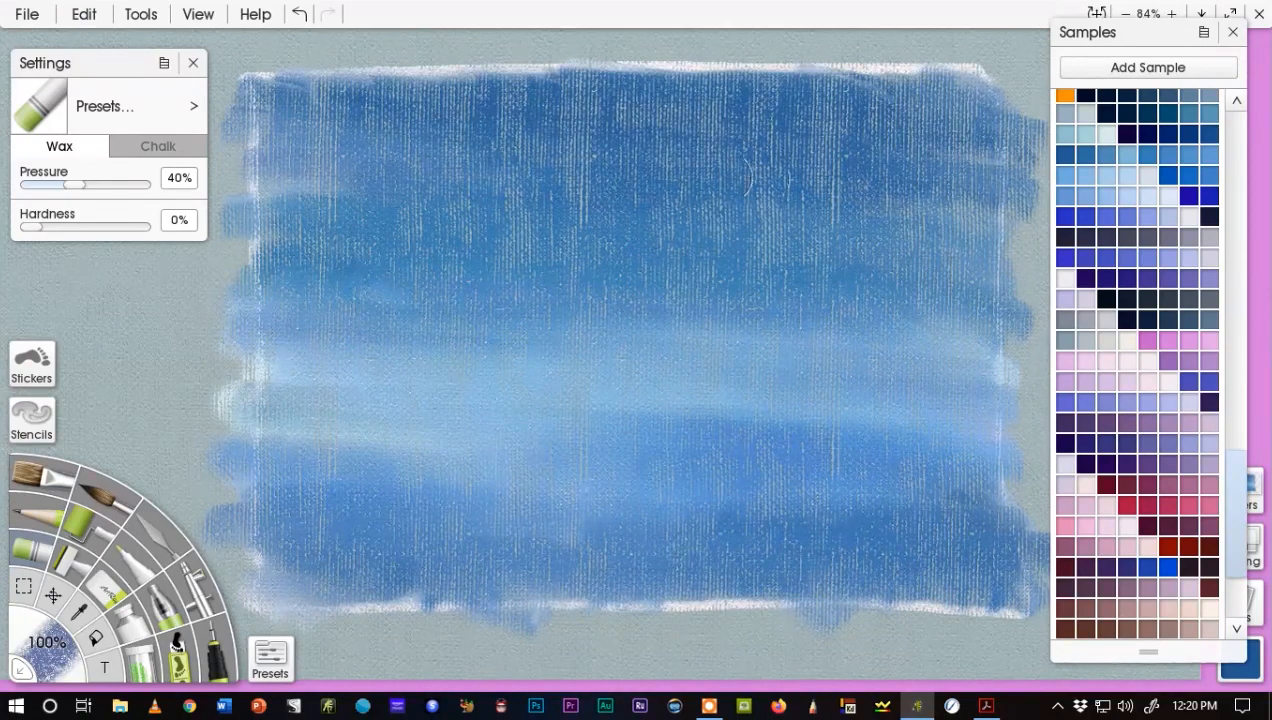
Deepen the top band of the sky with horizontal strokes in a darker blue sample.
mouse_move(265, 137)
mouse_down()
mouse_move(394, 165)
mouse_move(271, 193)
mouse_move(388, 198)
mouse_up()
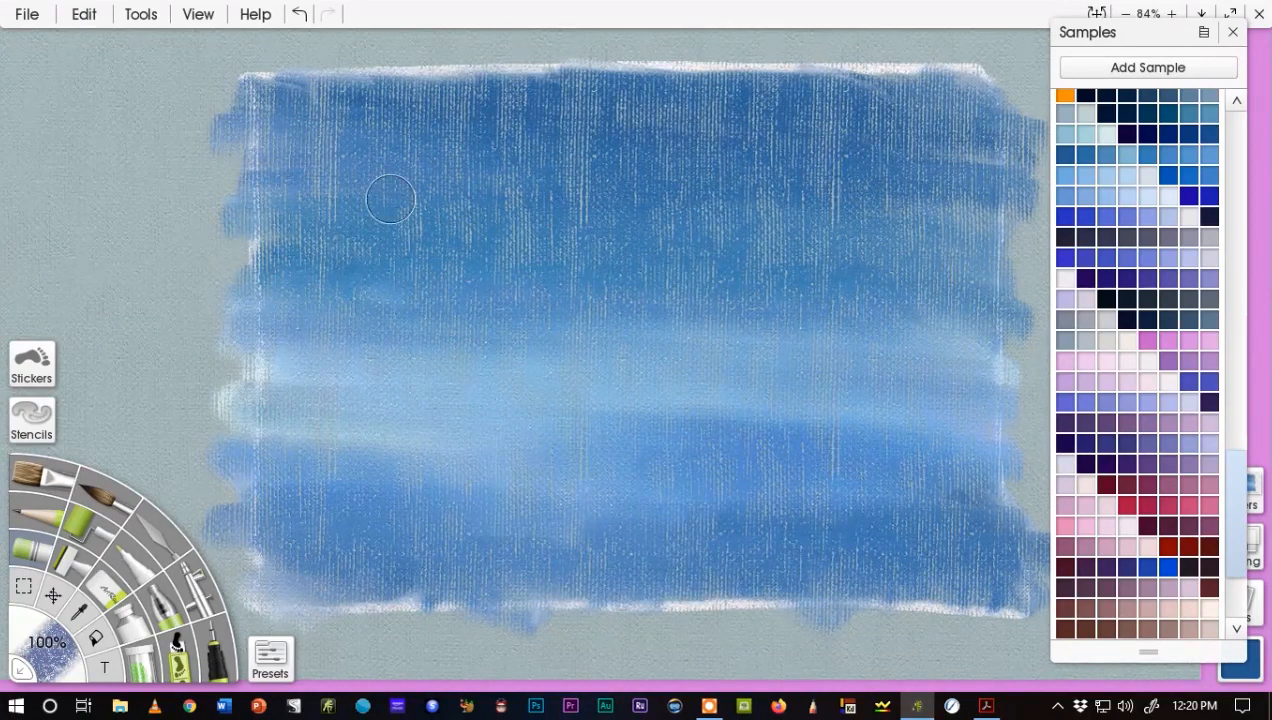
click(1213, 136)
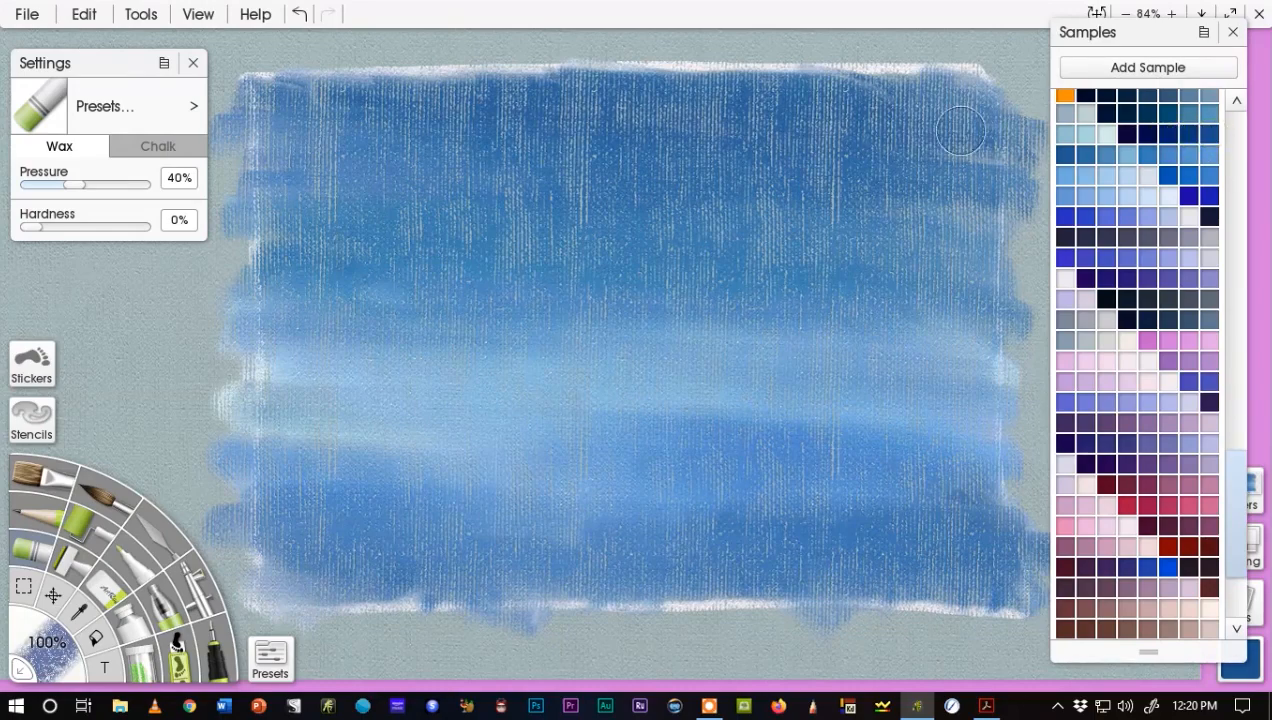
mouse_move(838, 98)
mouse_down()
mouse_move(934, 97)
mouse_move(818, 97)
mouse_move(770, 117)
mouse_move(612, 114)
mouse_move(632, 97)
mouse_move(519, 109)
mouse_move(290, 102)
mouse_move(422, 143)
mouse_move(374, 146)
mouse_move(359, 106)
mouse_move(564, 145)
mouse_move(532, 137)
mouse_move(674, 140)
mouse_move(818, 108)
mouse_move(889, 136)
mouse_move(732, 156)
mouse_move(253, 155)
mouse_move(242, 167)
mouse_move(999, 178)
mouse_up()
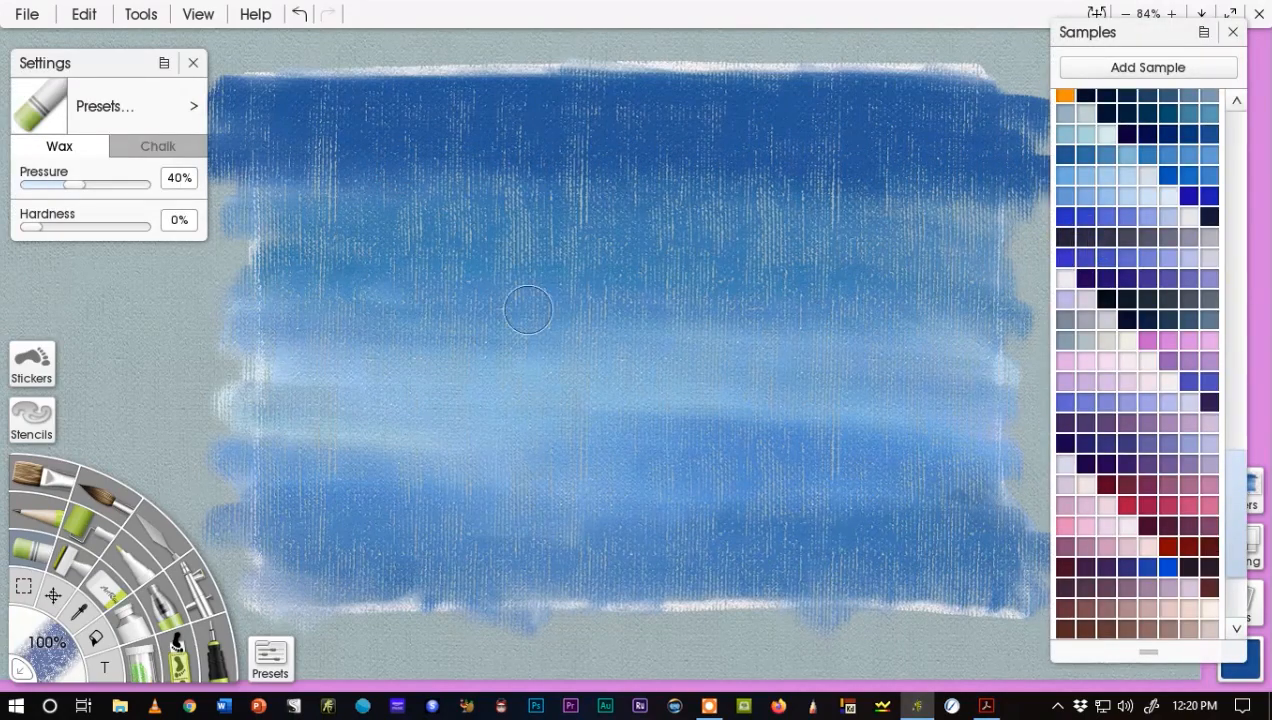
Blend the dark upper bands horizontally with the palette knife at 100% size.
click(158, 533)
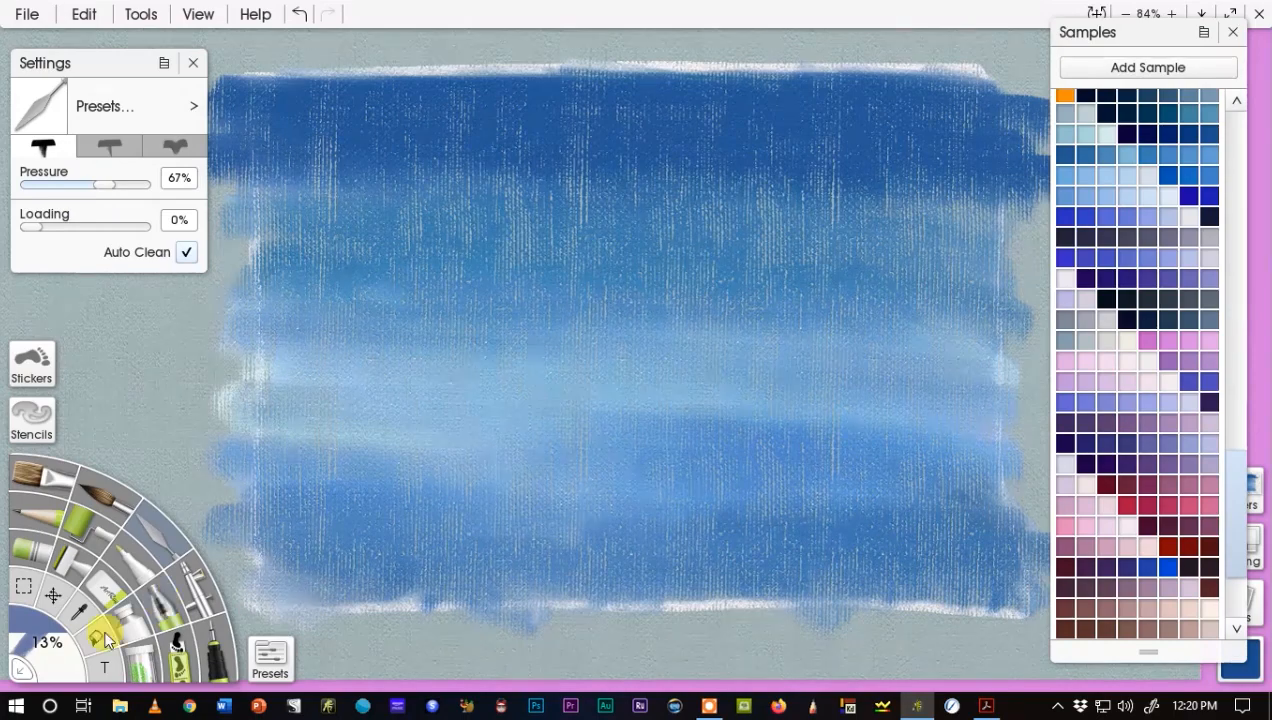
mouse_move(40, 631)
mouse_down()
mouse_move(197, 684)
mouse_move(286, 697)
mouse_up()
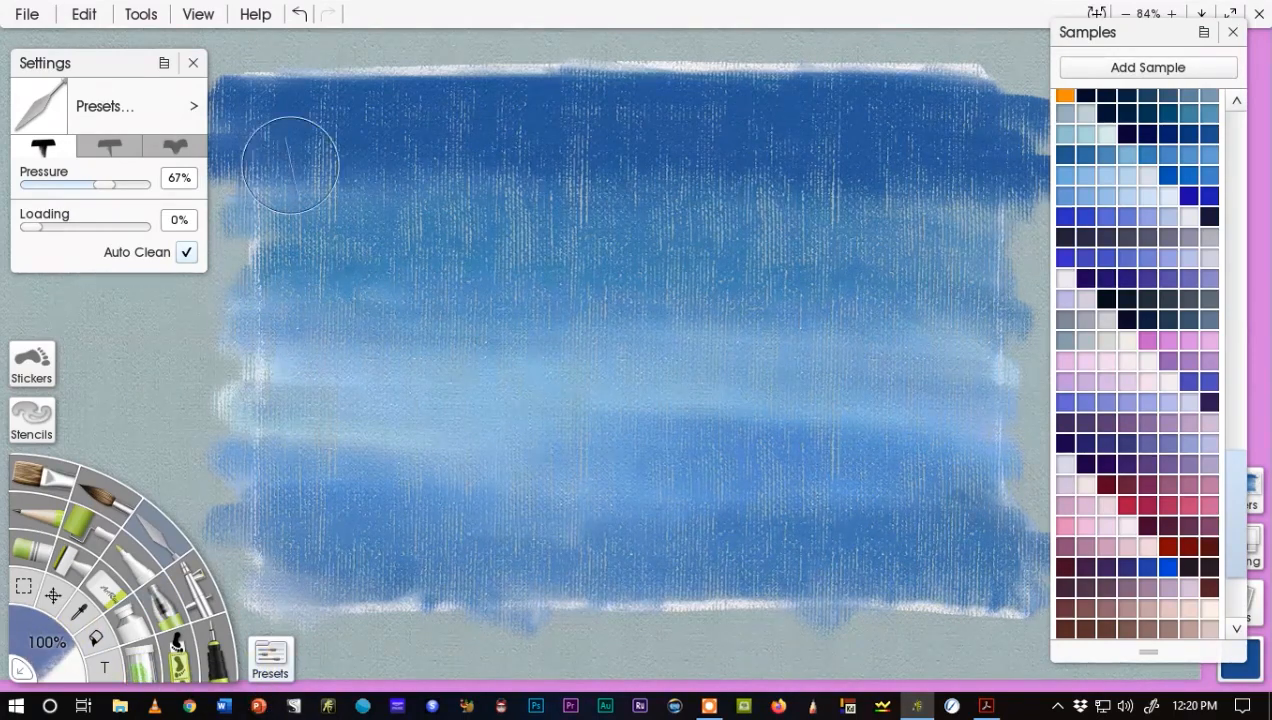
drag(284, 114, 450, 128)
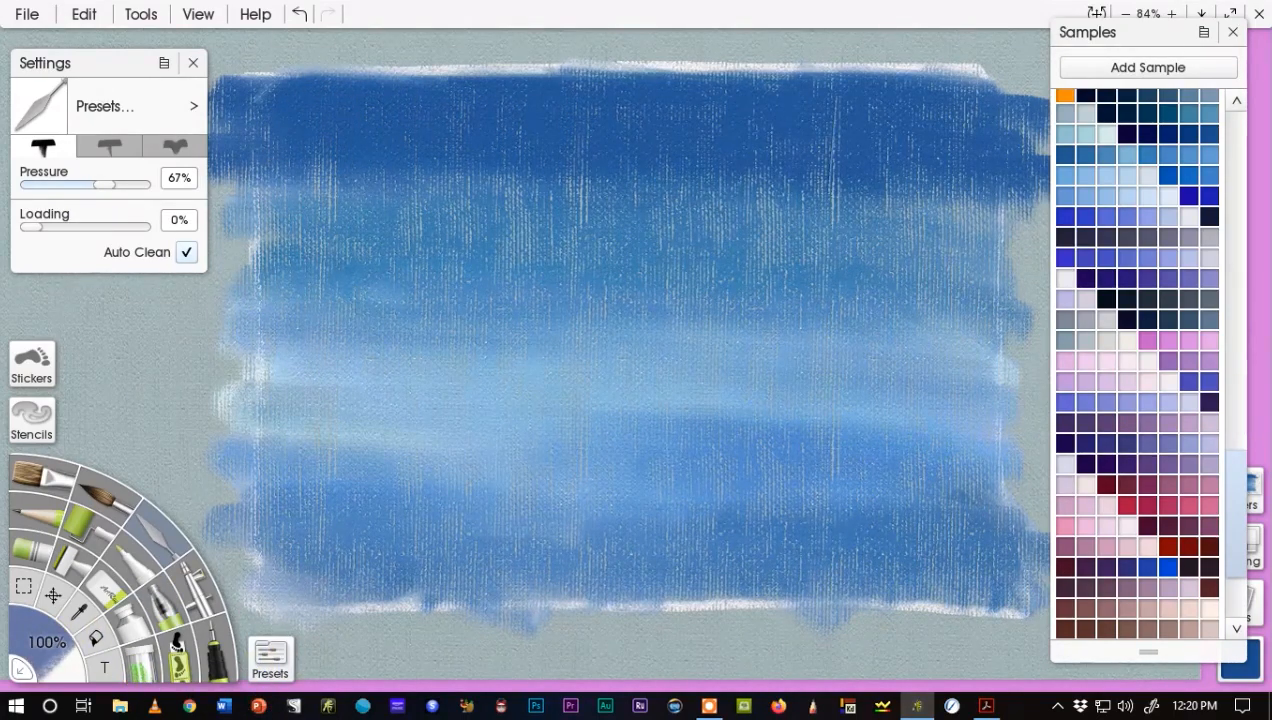
drag(506, 165, 799, 212)
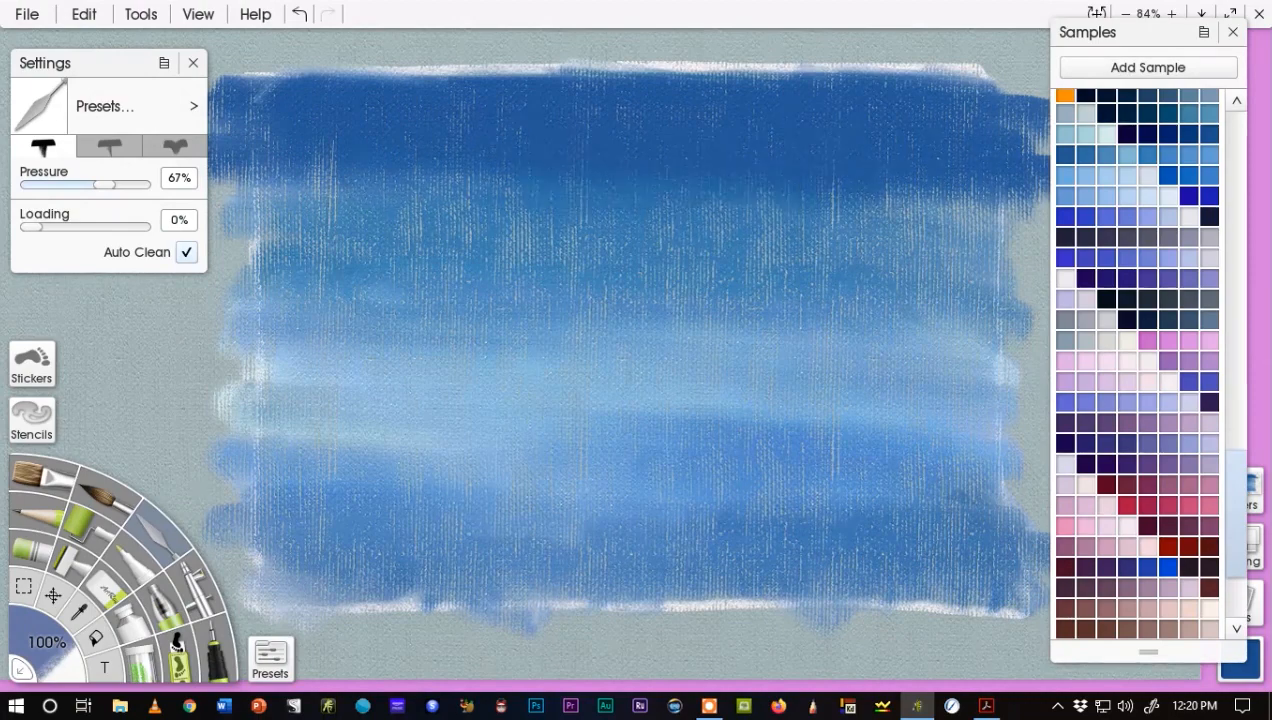
drag(316, 192, 336, 196)
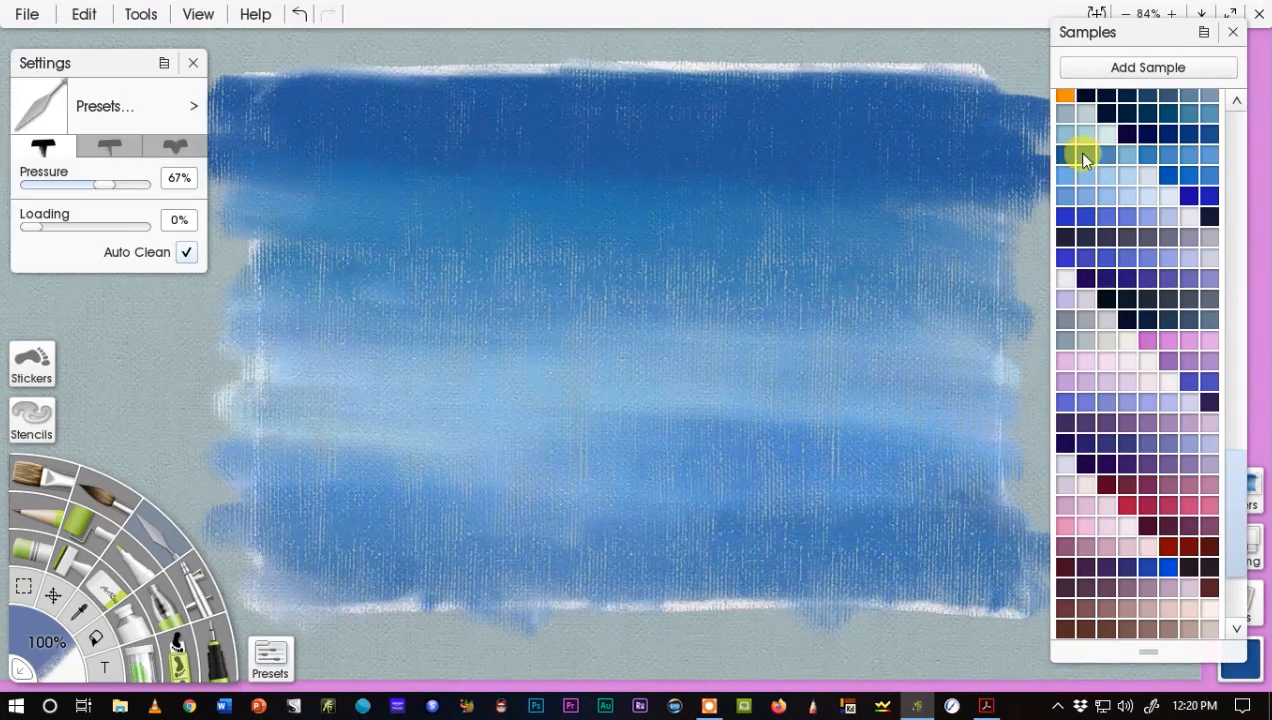
drag(1023, 164, 943, 220)
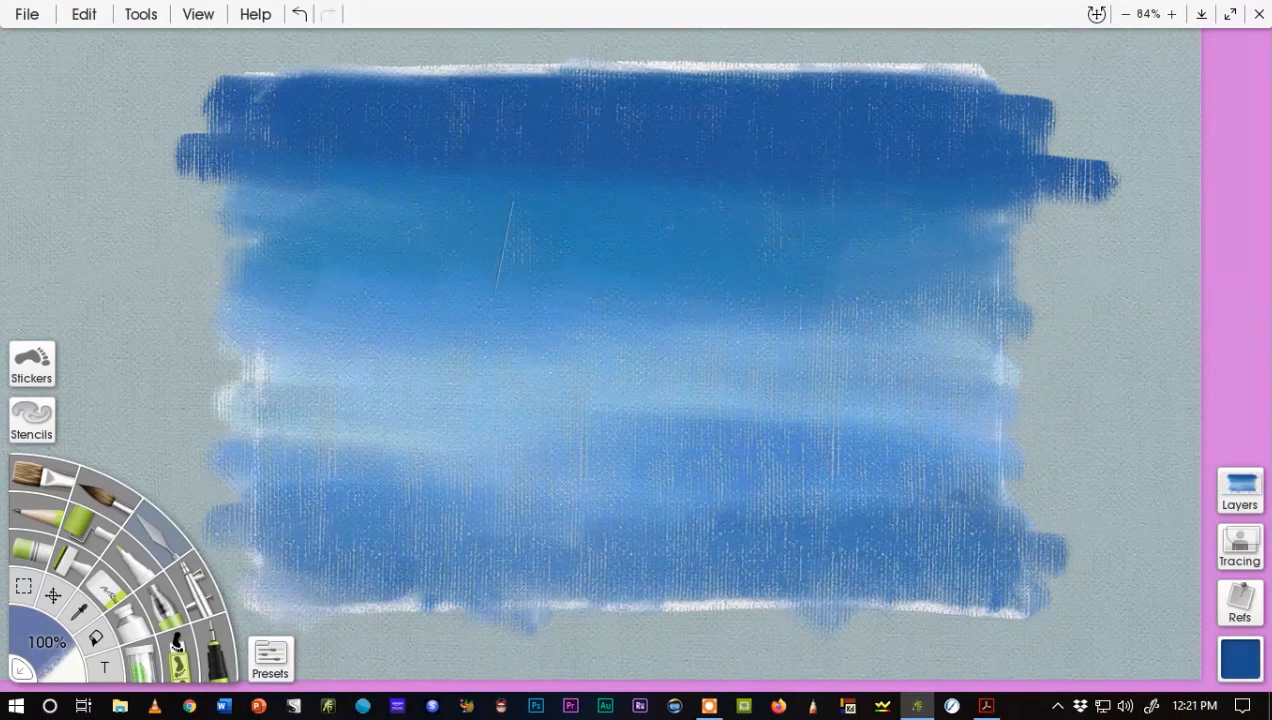
Blend the light middle and darker lower bands with the palette knife to smooth the remaining canvas texture.
drag(911, 295, 1020, 258)
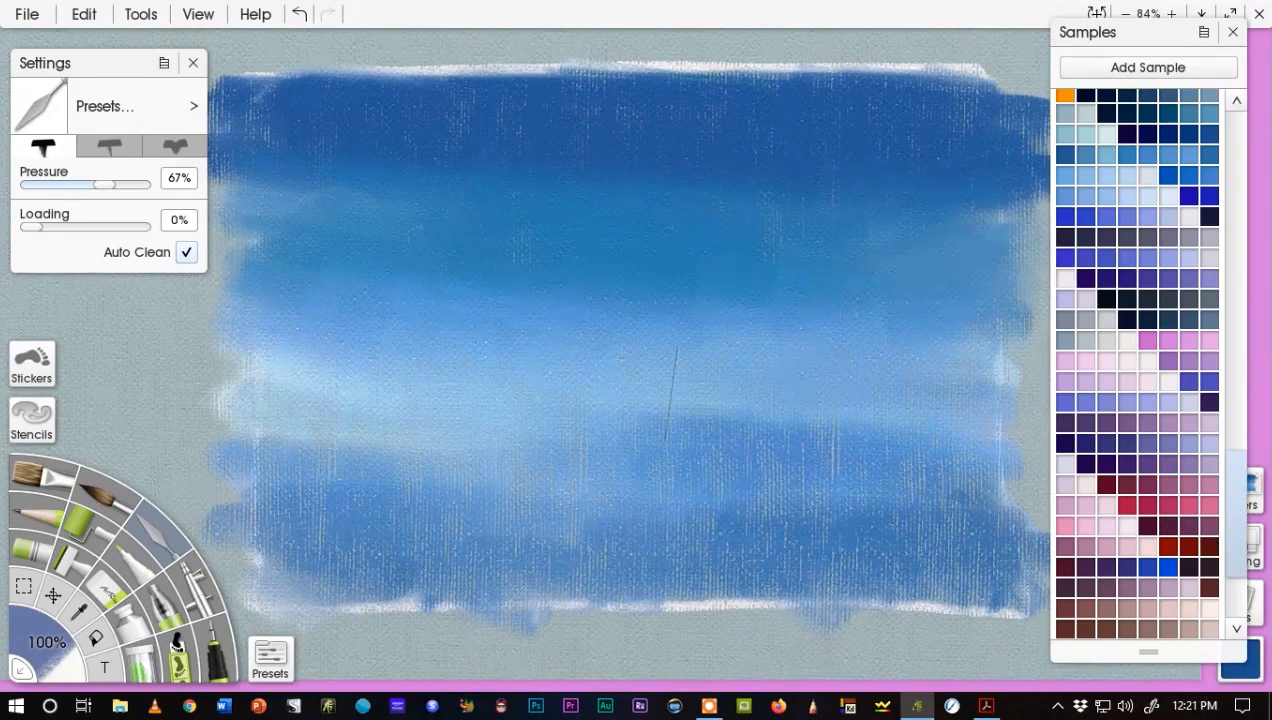
drag(691, 366, 960, 322)
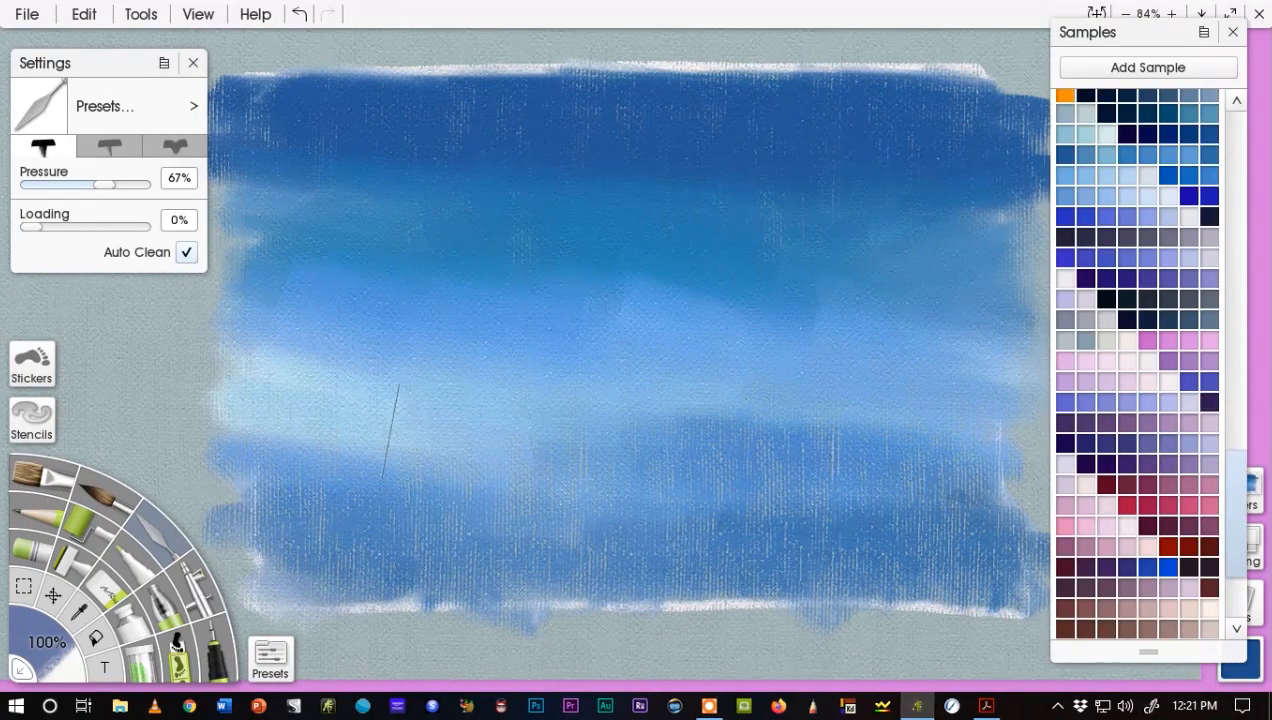
drag(978, 438, 941, 428)
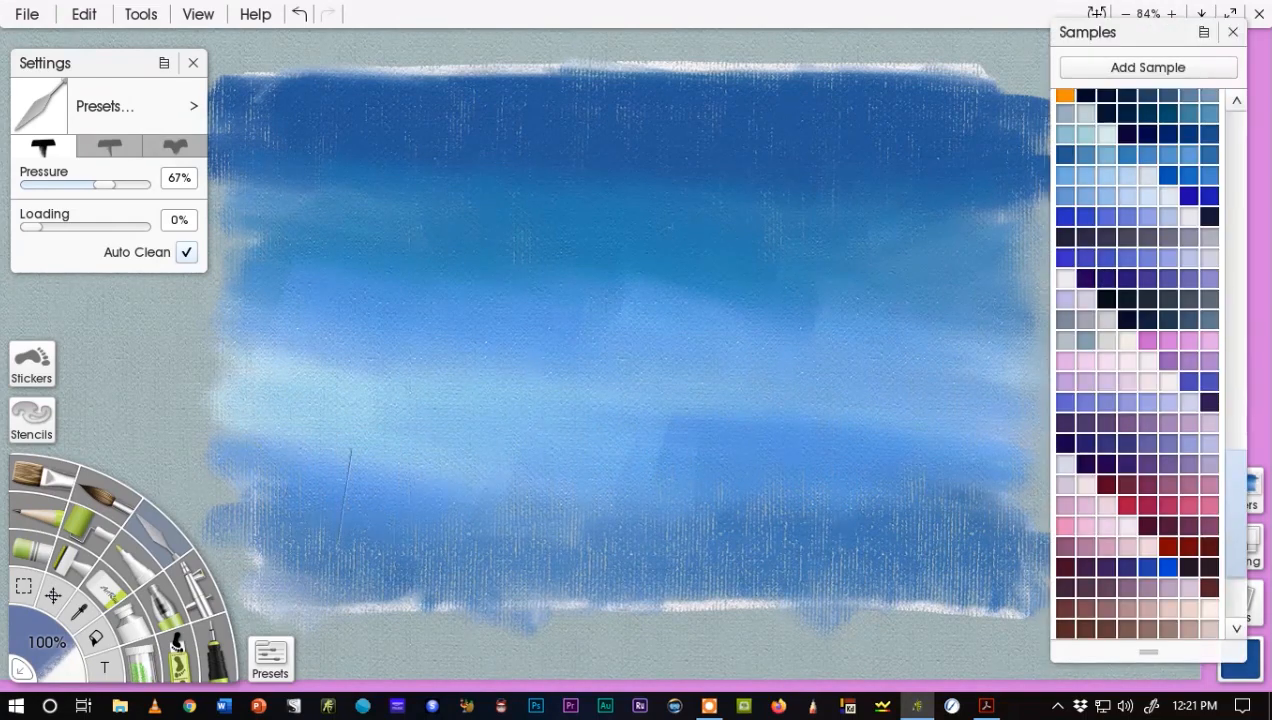
mouse_move(343, 533)
mouse_down()
mouse_move(475, 529)
mouse_move(391, 519)
mouse_move(384, 559)
mouse_move(223, 547)
mouse_move(442, 561)
mouse_up()
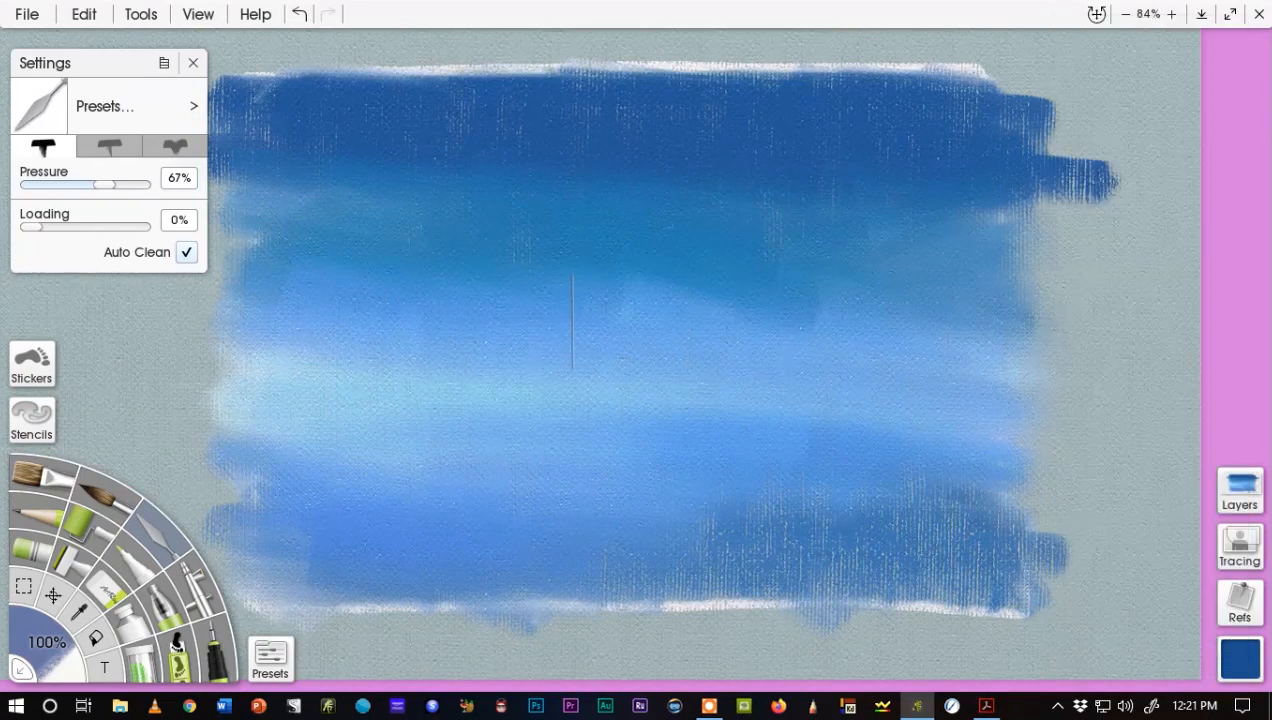
mouse_move(576, 305)
mouse_down()
mouse_move(1104, 555)
mouse_move(838, 527)
mouse_up()
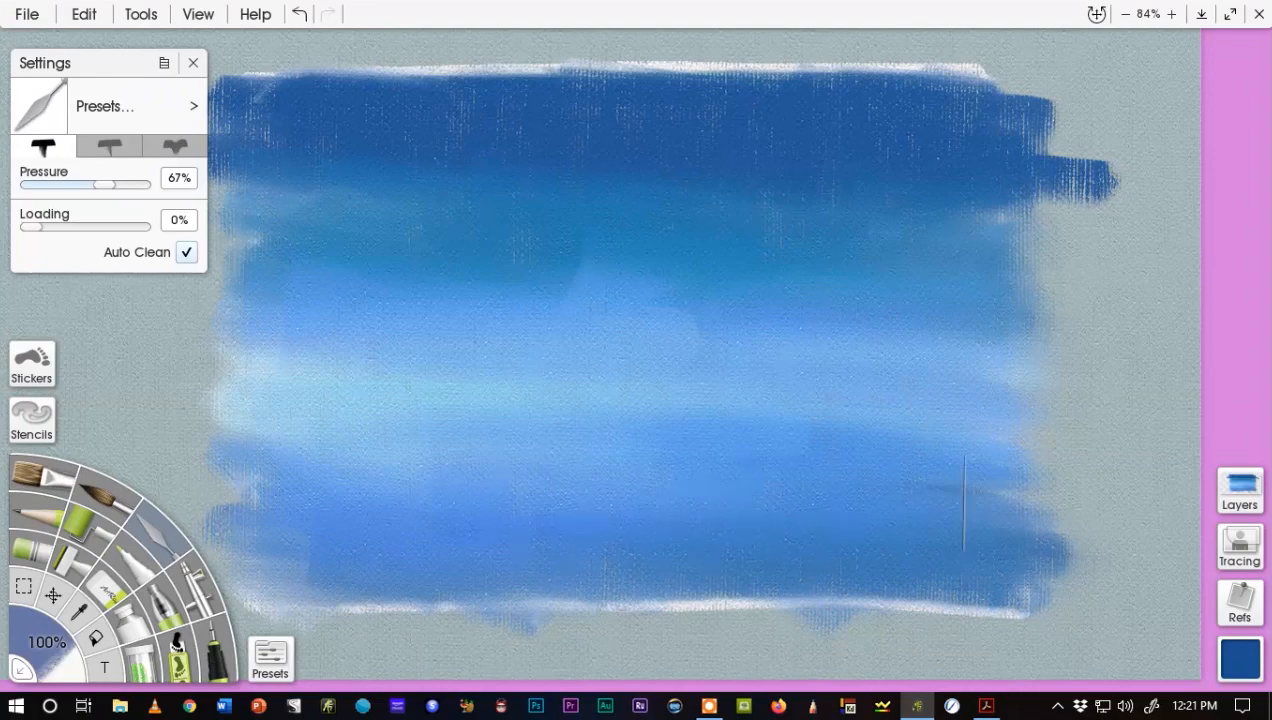
Blend the middle band and the dark top band horizontally with the palette knife to smooth out the remaining canvas texture.
drag(404, 320, 196, 305)
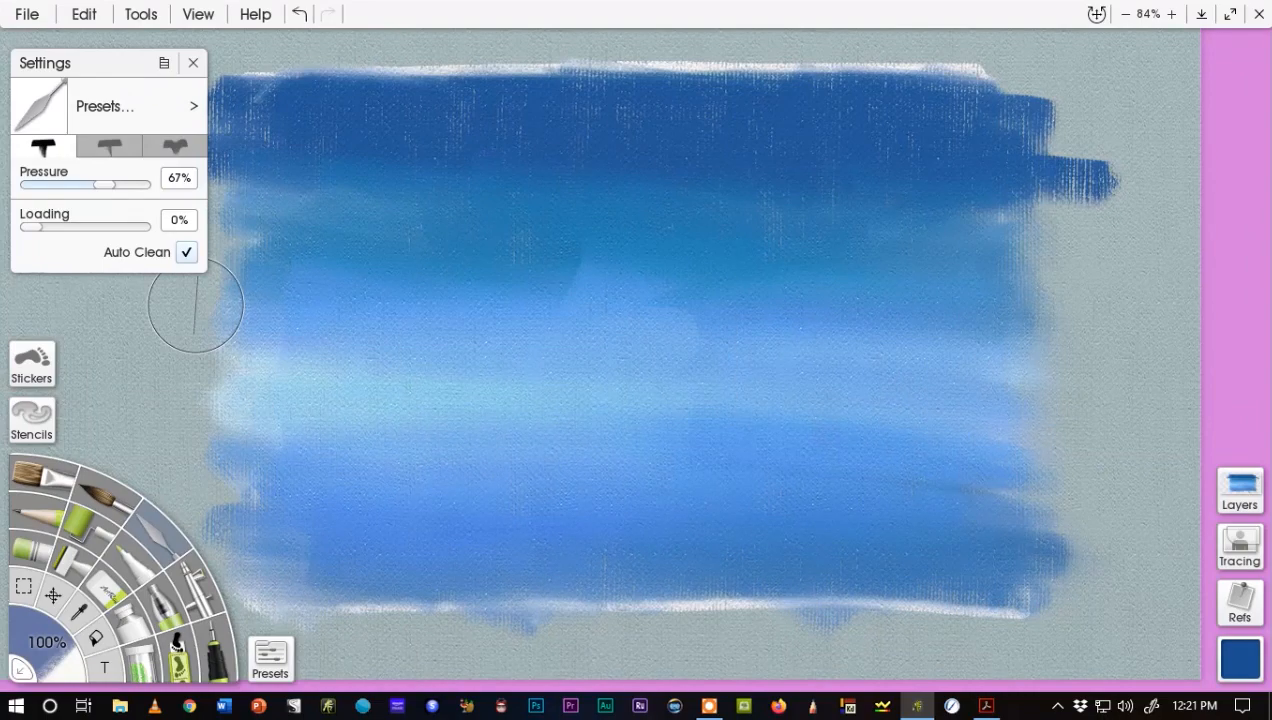
mouse_move(344, 293)
mouse_down()
mouse_move(287, 288)
mouse_move(1060, 280)
mouse_up()
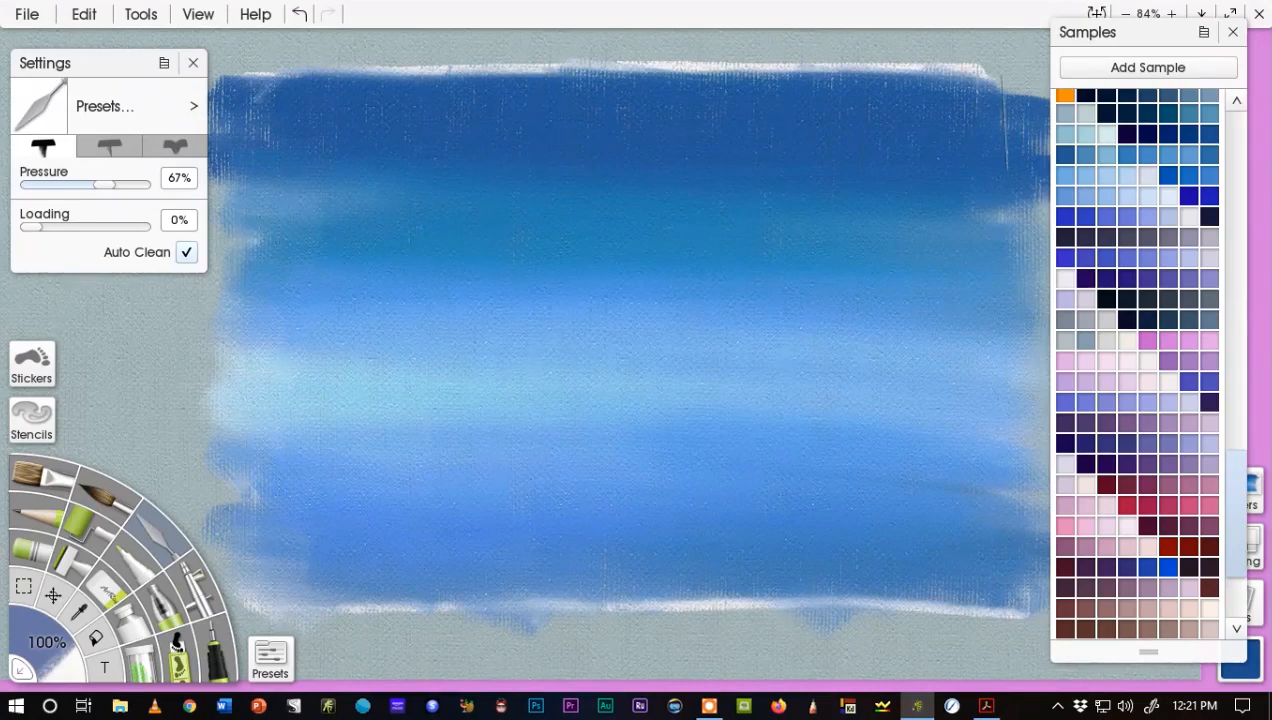
mouse_move(1002, 130)
mouse_down()
mouse_move(537, 121)
mouse_move(210, 125)
mouse_up()
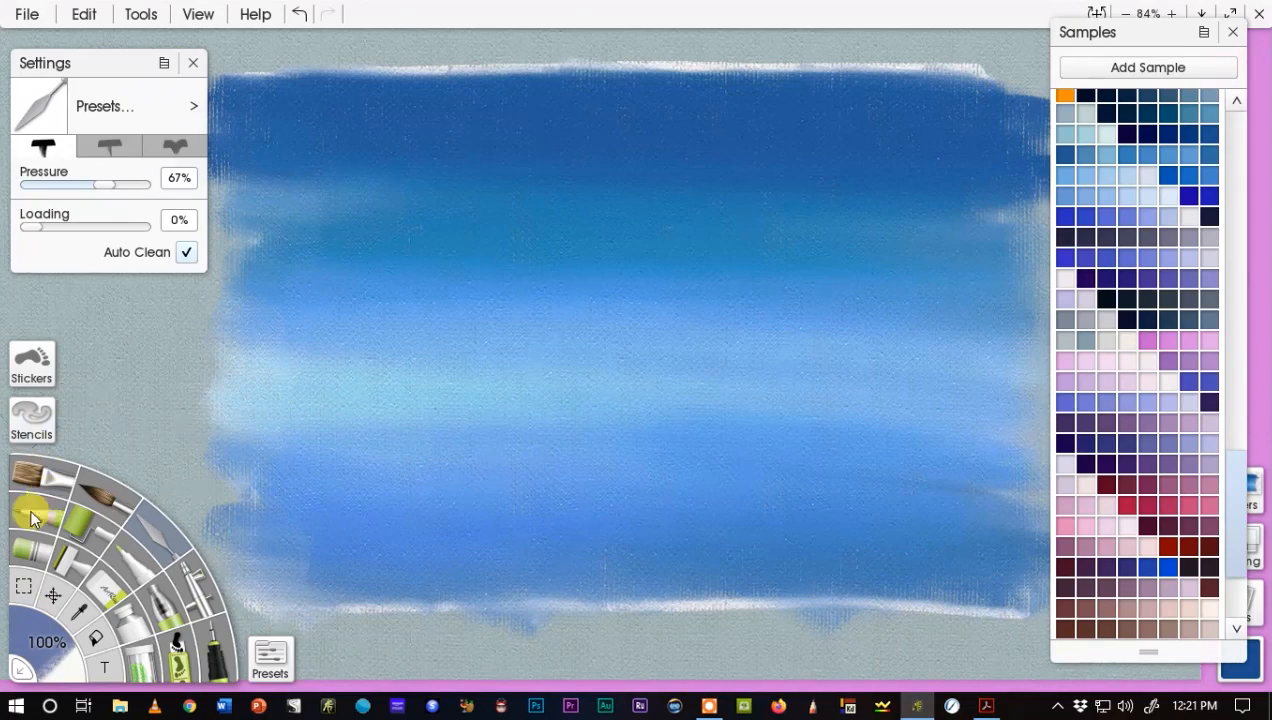
Paint pale clouds in the upper-right sky with the wax pastel at 57% size, using a very light blue sample and raising pressure to 72%.
click(24, 560)
drag(23, 647, 38, 652)
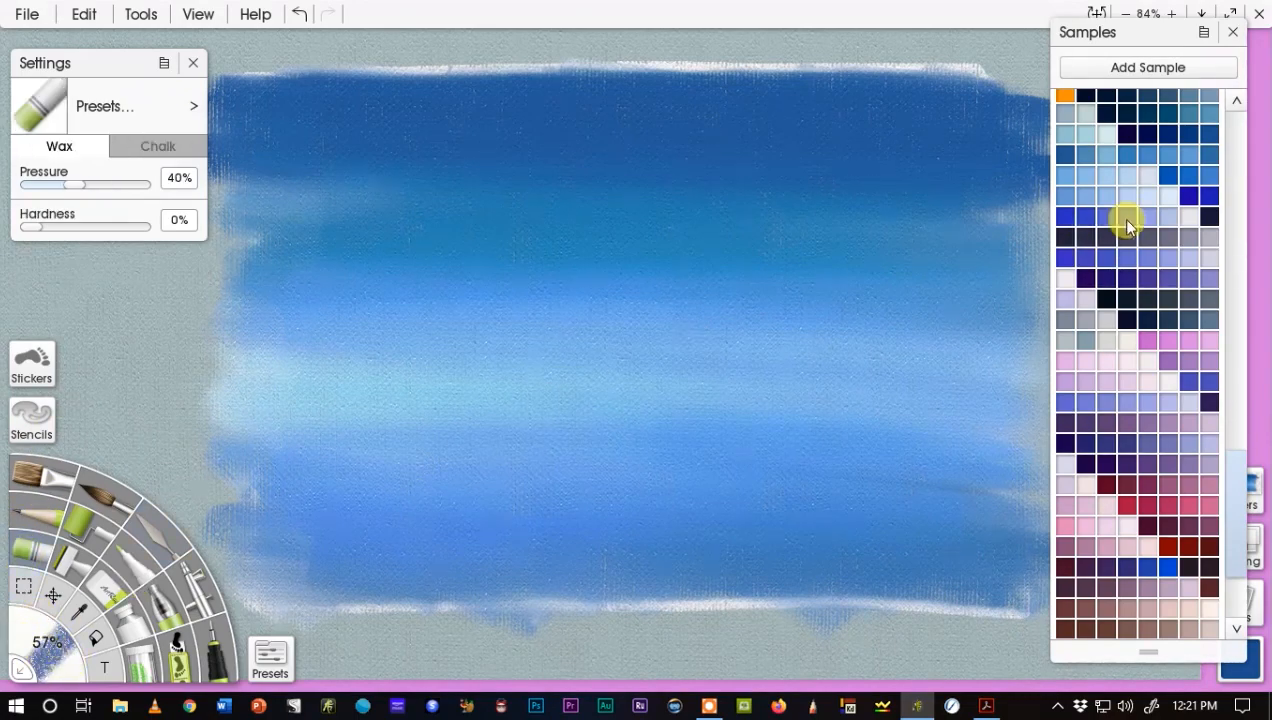
click(1147, 185)
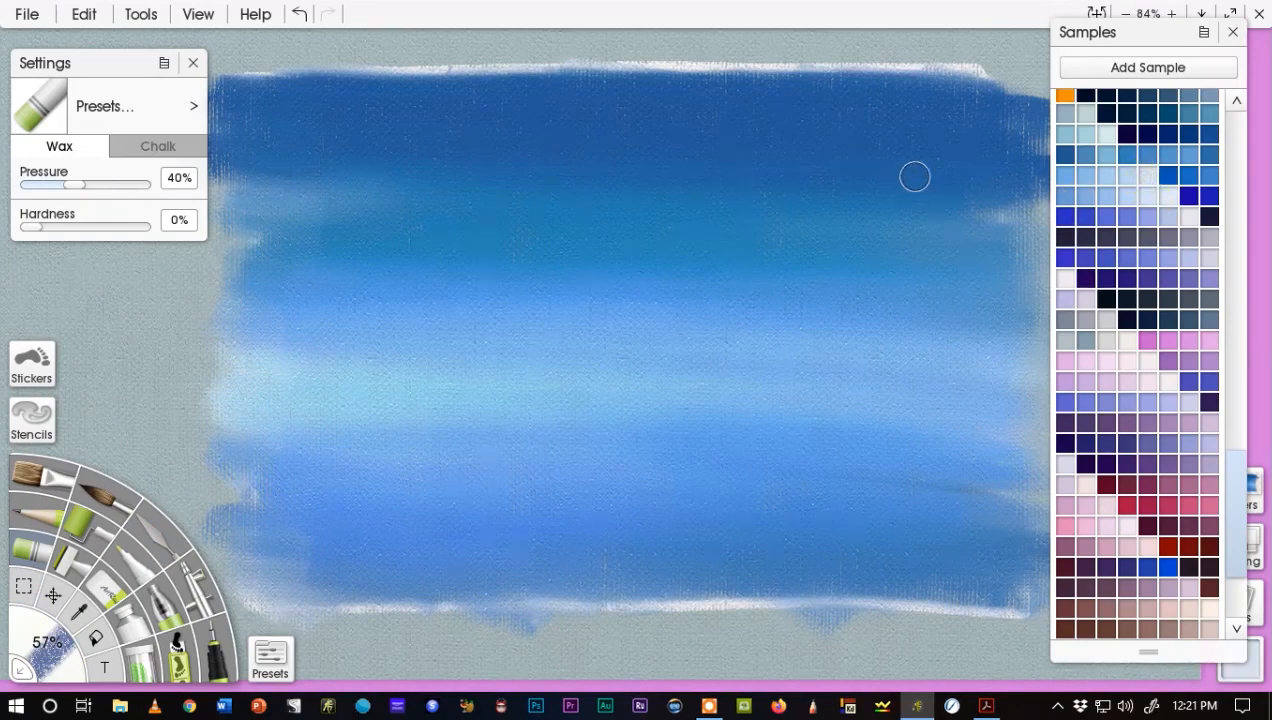
mouse_move(914, 176)
mouse_down()
mouse_move(880, 142)
mouse_move(890, 137)
mouse_move(869, 100)
mouse_move(894, 124)
mouse_move(854, 128)
mouse_move(859, 104)
mouse_move(874, 107)
mouse_move(834, 87)
mouse_move(881, 100)
mouse_move(857, 83)
mouse_move(857, 99)
mouse_move(821, 109)
mouse_move(880, 142)
mouse_move(873, 113)
mouse_move(846, 116)
mouse_move(843, 152)
mouse_up()
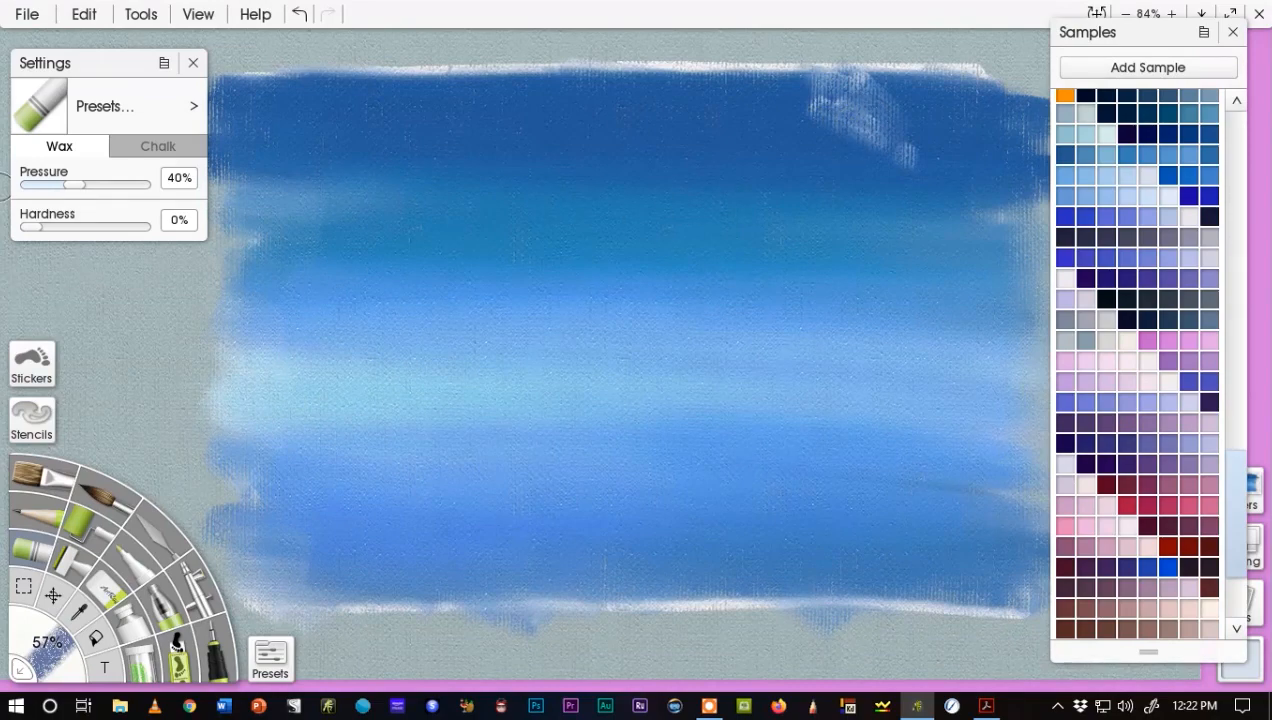
drag(76, 188, 117, 190)
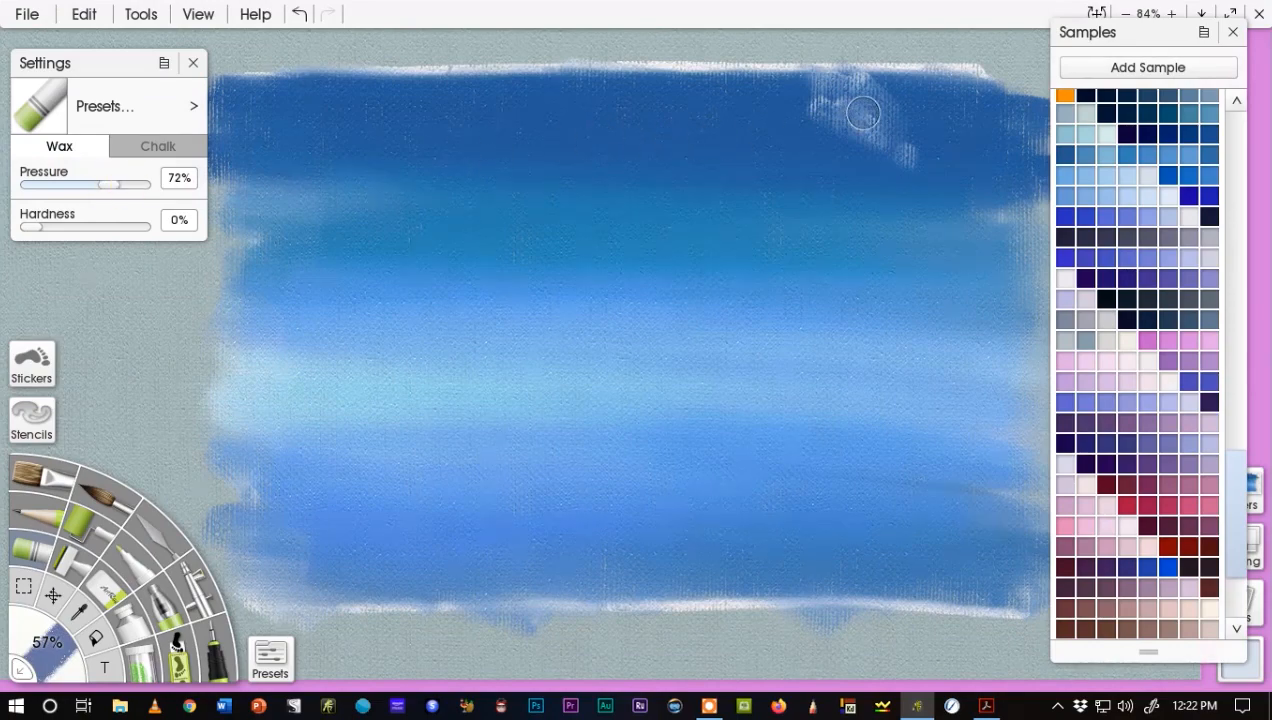
mouse_move(858, 112)
mouse_down()
mouse_move(795, 120)
mouse_move(802, 130)
mouse_move(787, 96)
mouse_move(830, 82)
mouse_move(803, 100)
mouse_move(834, 136)
mouse_move(742, 135)
mouse_move(821, 172)
mouse_move(831, 157)
mouse_move(813, 176)
mouse_move(878, 162)
mouse_move(919, 129)
mouse_move(922, 155)
mouse_move(760, 209)
mouse_move(773, 172)
mouse_move(723, 179)
mouse_move(748, 158)
mouse_move(785, 160)
mouse_move(689, 188)
mouse_move(757, 229)
mouse_move(777, 214)
mouse_move(821, 215)
mouse_move(627, 189)
mouse_move(662, 193)
mouse_move(649, 152)
mouse_move(620, 176)
mouse_up()
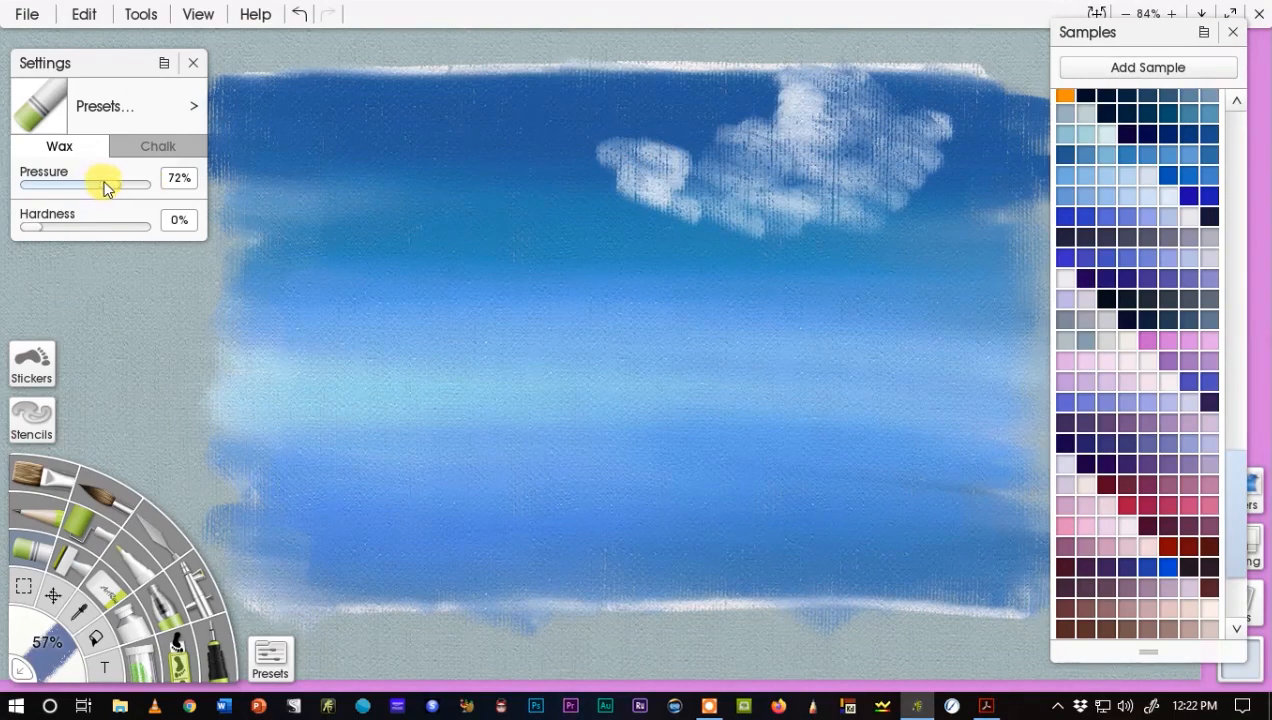
Set the pastel pressure to 53% and spread fainter clouds across the rest of the upper sky.
drag(107, 190, 88, 185)
mouse_move(565, 158)
mouse_down()
mouse_move(621, 126)
mouse_move(588, 102)
mouse_move(632, 128)
mouse_move(681, 133)
mouse_move(616, 181)
mouse_move(511, 215)
mouse_move(537, 156)
mouse_move(503, 201)
mouse_move(755, 275)
mouse_move(417, 139)
mouse_move(399, 87)
mouse_move(550, 80)
mouse_move(489, 77)
mouse_move(432, 142)
mouse_move(440, 176)
mouse_move(500, 212)
mouse_move(585, 232)
mouse_move(430, 245)
mouse_move(420, 228)
mouse_up()
mouse_move(994, 173)
mouse_down()
mouse_move(982, 219)
mouse_move(926, 224)
mouse_move(943, 184)
mouse_move(1016, 210)
mouse_up()
mouse_move(355, 148)
mouse_down()
mouse_move(309, 142)
mouse_move(321, 145)
mouse_up()
mouse_move(262, 99)
mouse_down()
mouse_move(295, 104)
mouse_move(244, 62)
mouse_move(284, 106)
mouse_move(335, 99)
mouse_move(291, 172)
mouse_move(307, 193)
mouse_move(395, 175)
mouse_move(295, 218)
mouse_move(417, 194)
mouse_move(461, 246)
mouse_move(406, 275)
mouse_move(329, 249)
mouse_move(727, 234)
mouse_up()
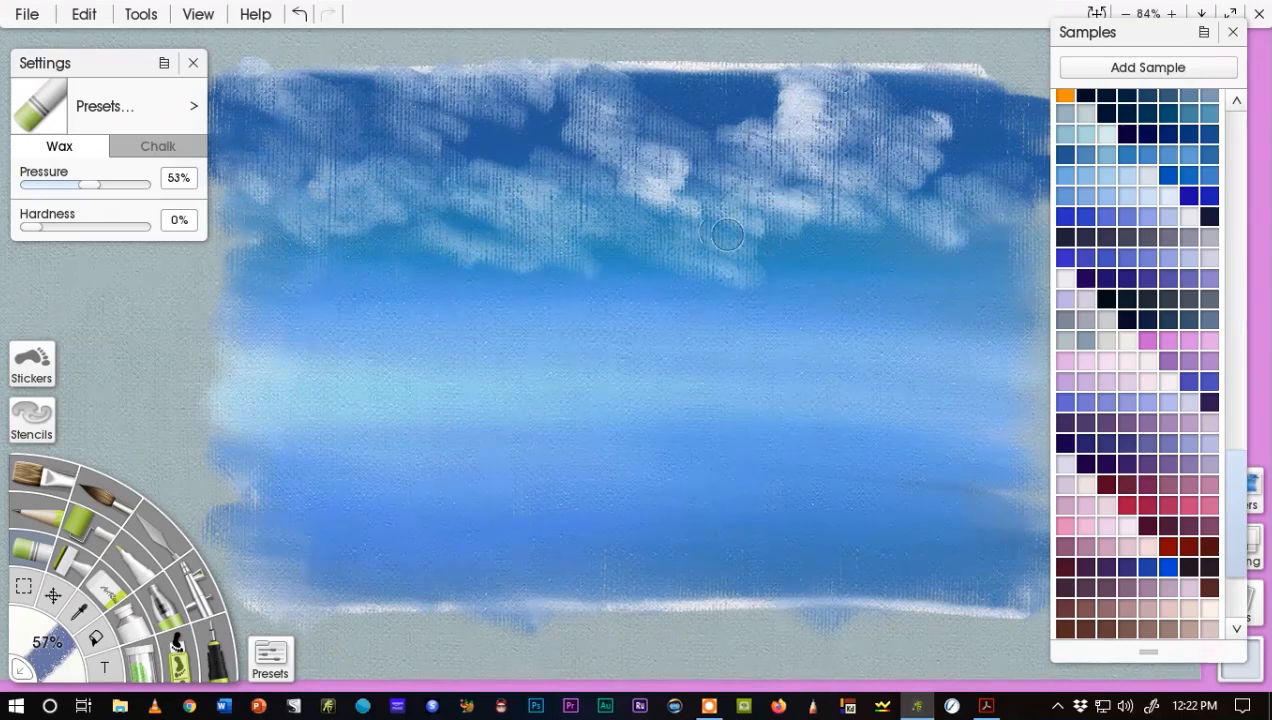
Soften the upper-left clouds with the palette knife, reducing its pressure to 37% and its size to 24%.
click(153, 530)
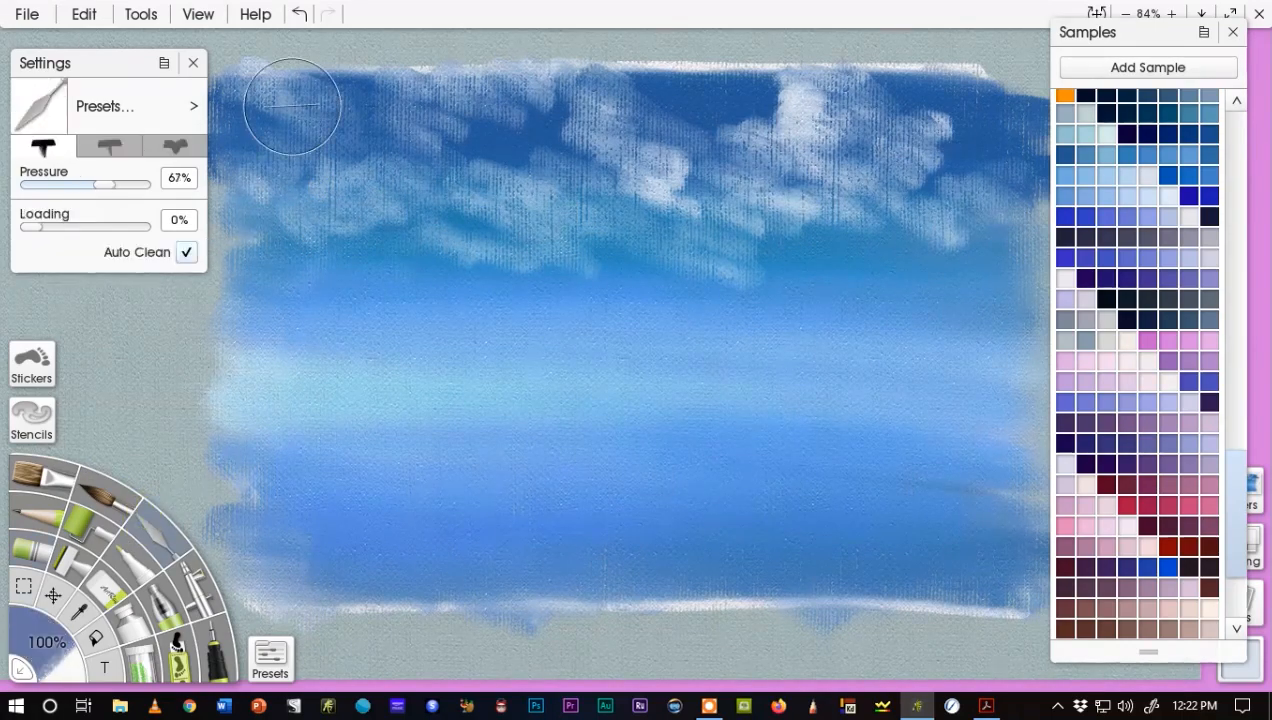
mouse_move(275, 98)
mouse_down()
mouse_move(245, 115)
mouse_move(295, 115)
mouse_move(309, 100)
mouse_move(404, 197)
mouse_move(374, 218)
mouse_move(255, 180)
mouse_move(244, 110)
mouse_up()
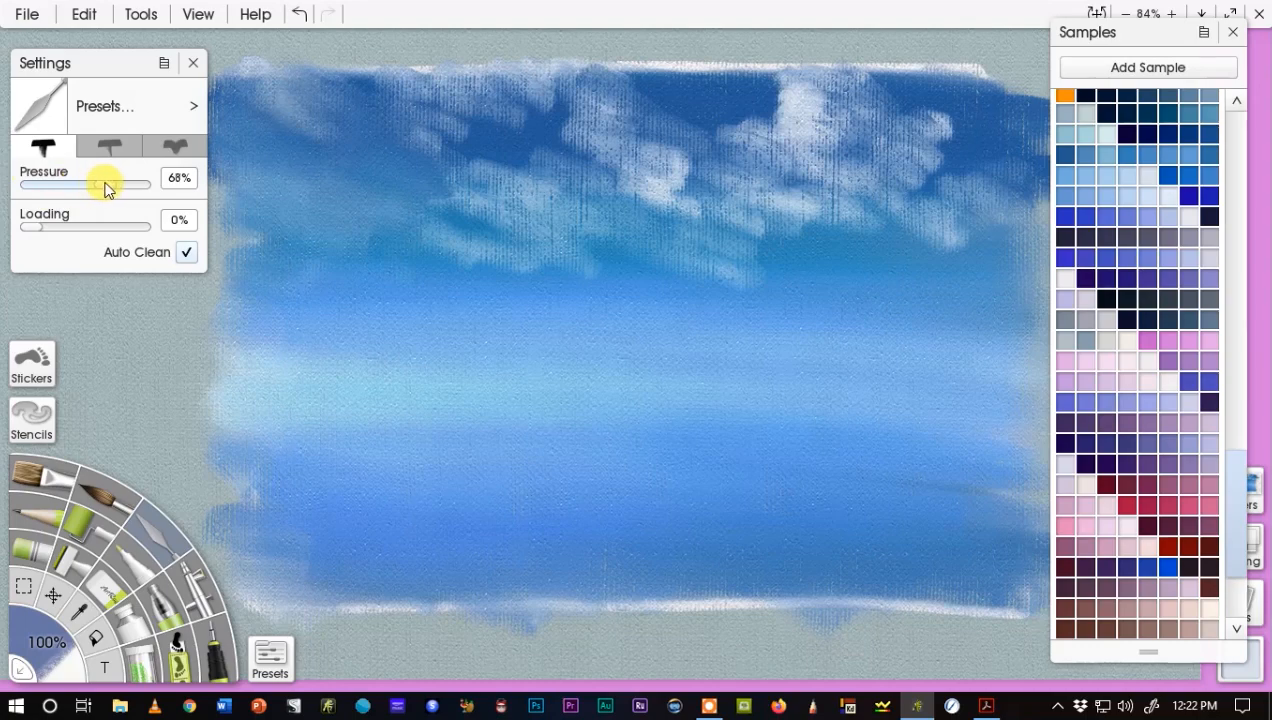
mouse_move(105, 186)
mouse_down()
mouse_move(51, 187)
mouse_move(70, 186)
mouse_up()
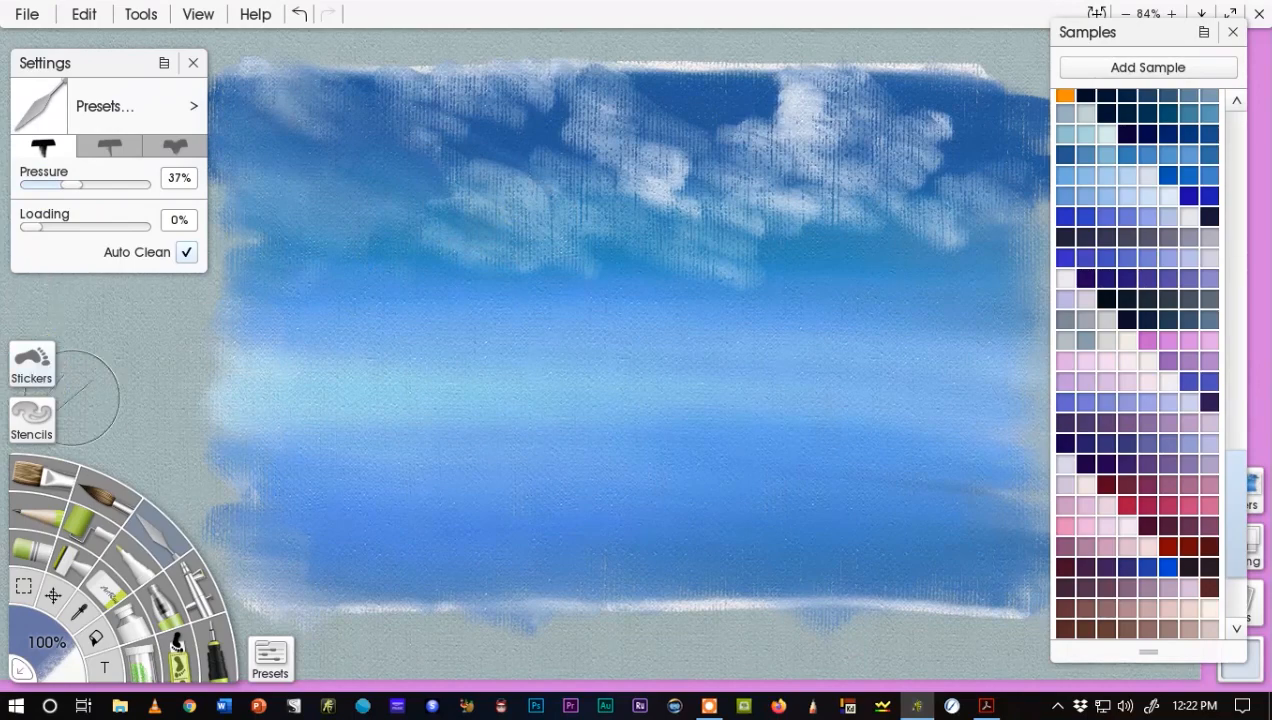
drag(18, 645, 17, 463)
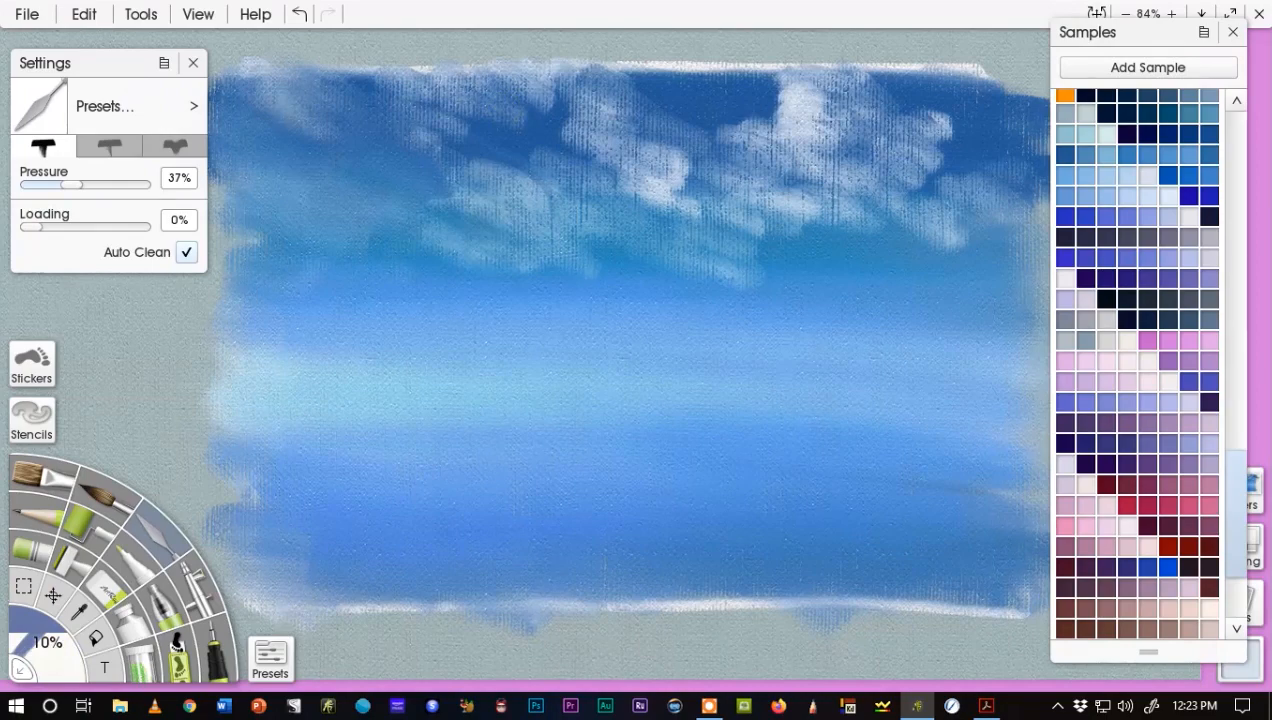
drag(52, 605, 72, 625)
mouse_move(464, 111)
mouse_down()
mouse_move(474, 117)
mouse_move(431, 121)
mouse_up()
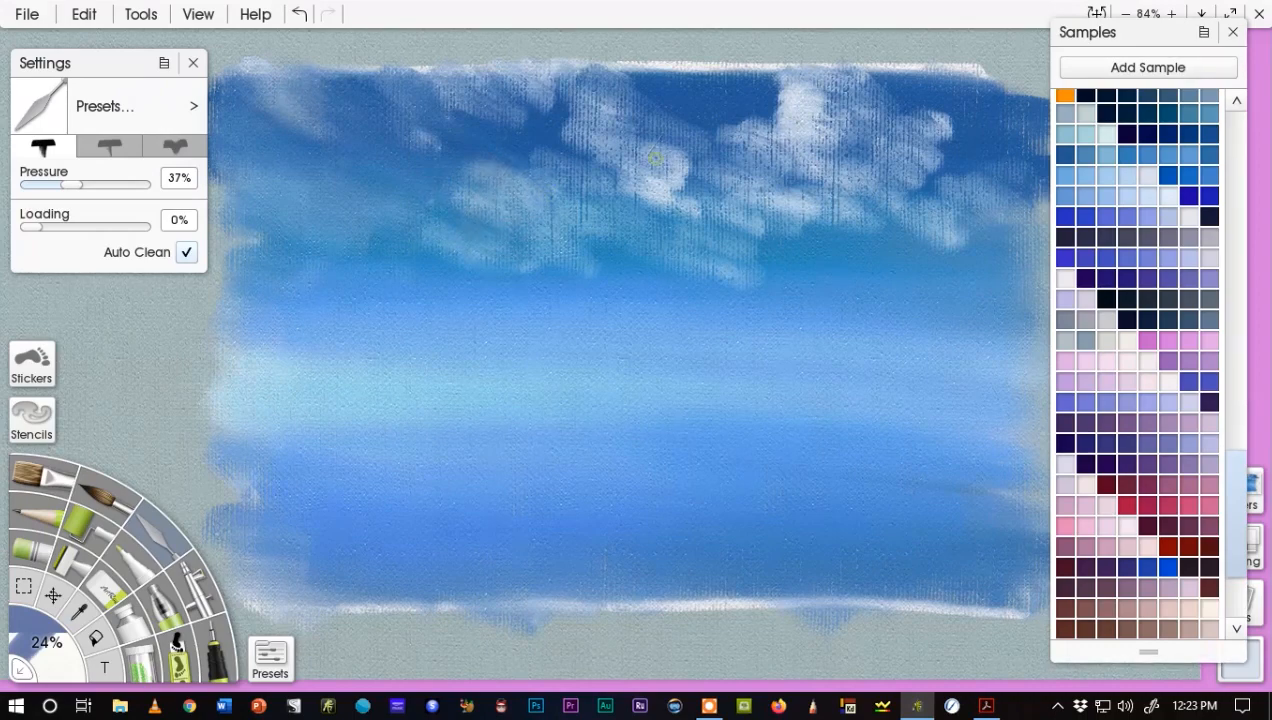
Set the palette knife pressure to 56% and blend the clouds in the left and centre of the sky with short strokes.
drag(79, 190, 99, 187)
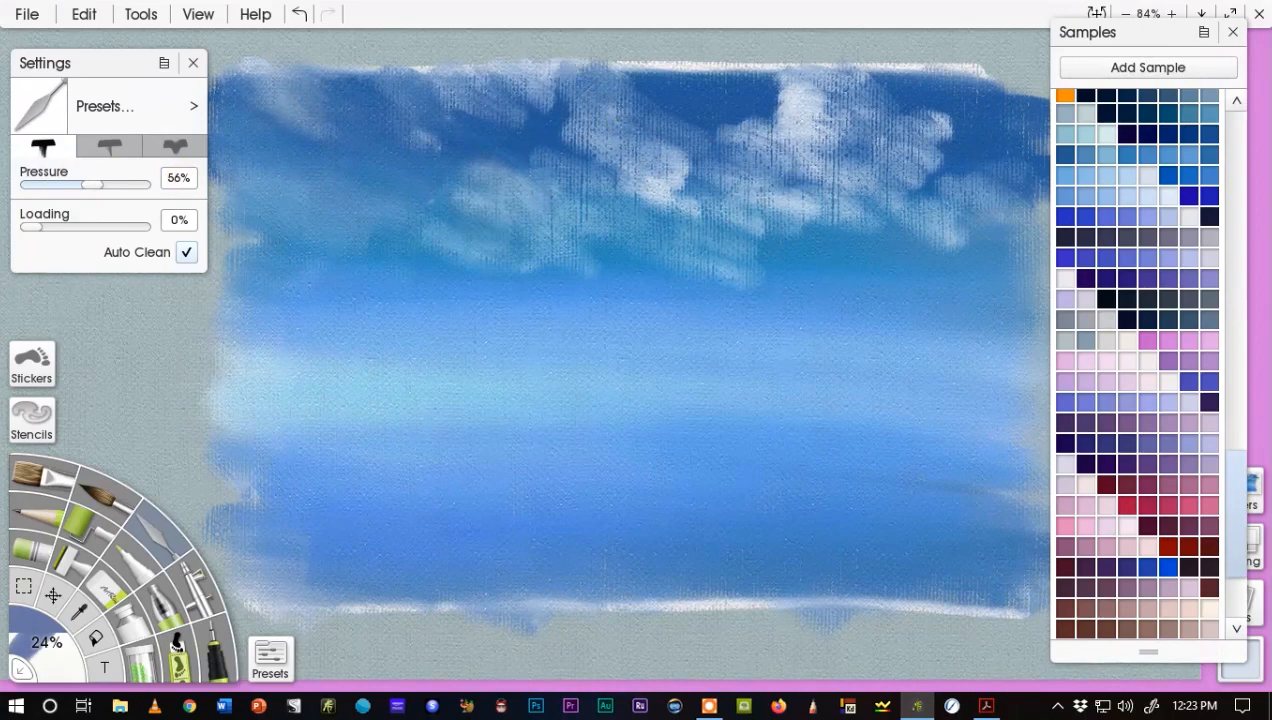
drag(522, 100, 528, 64)
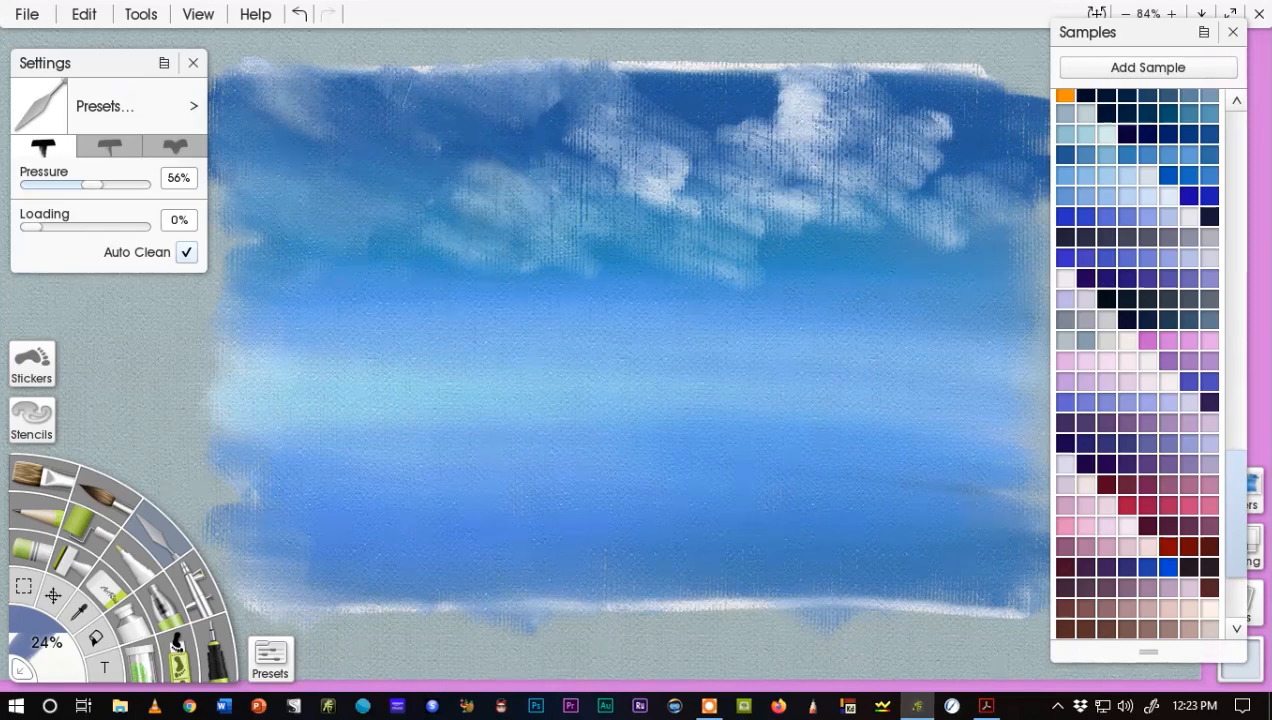
drag(564, 133, 601, 143)
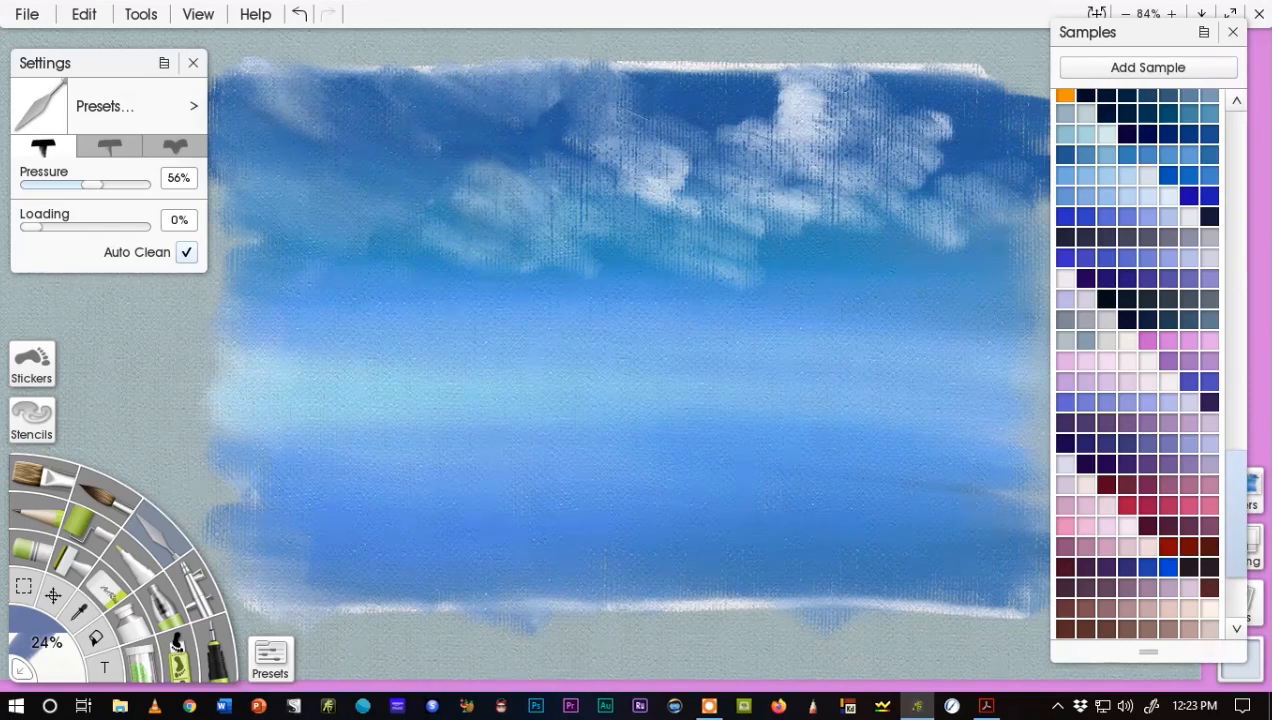
mouse_move(672, 108)
mouse_down()
mouse_move(650, 140)
mouse_move(608, 155)
mouse_up()
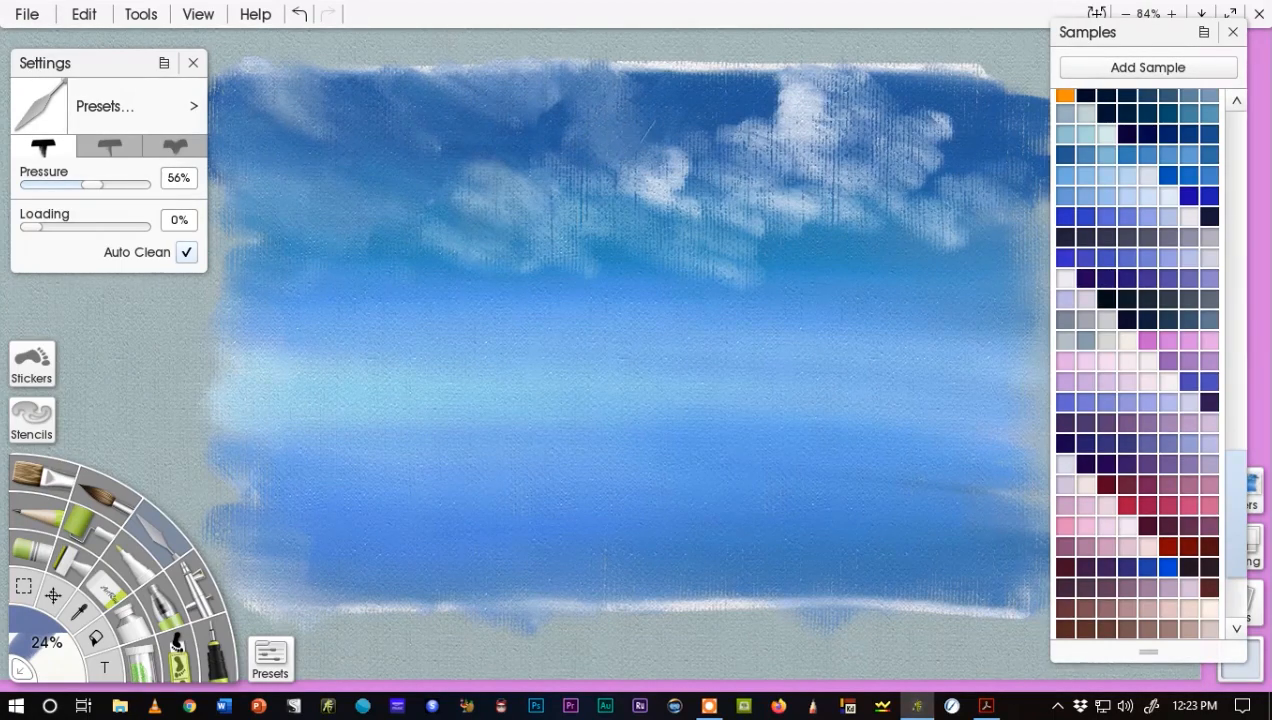
mouse_move(648, 142)
mouse_down()
mouse_move(674, 150)
mouse_move(682, 196)
mouse_move(645, 186)
mouse_move(636, 202)
mouse_up()
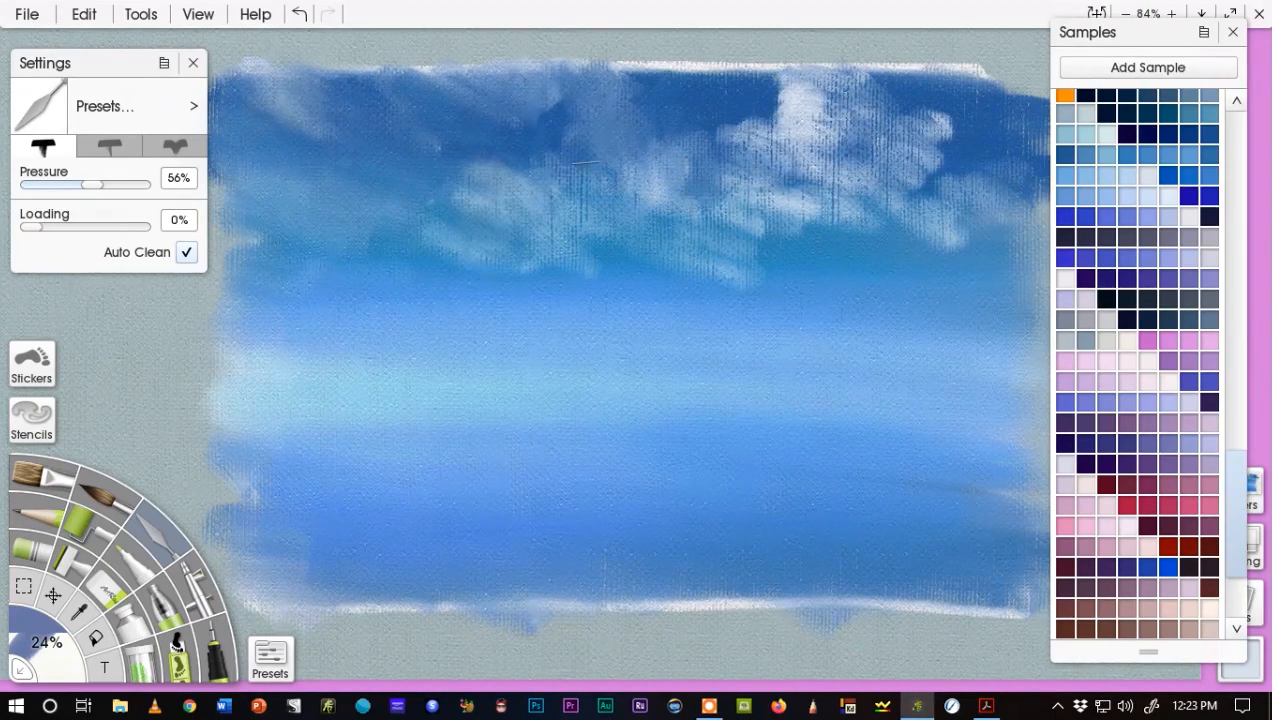
drag(535, 168, 557, 172)
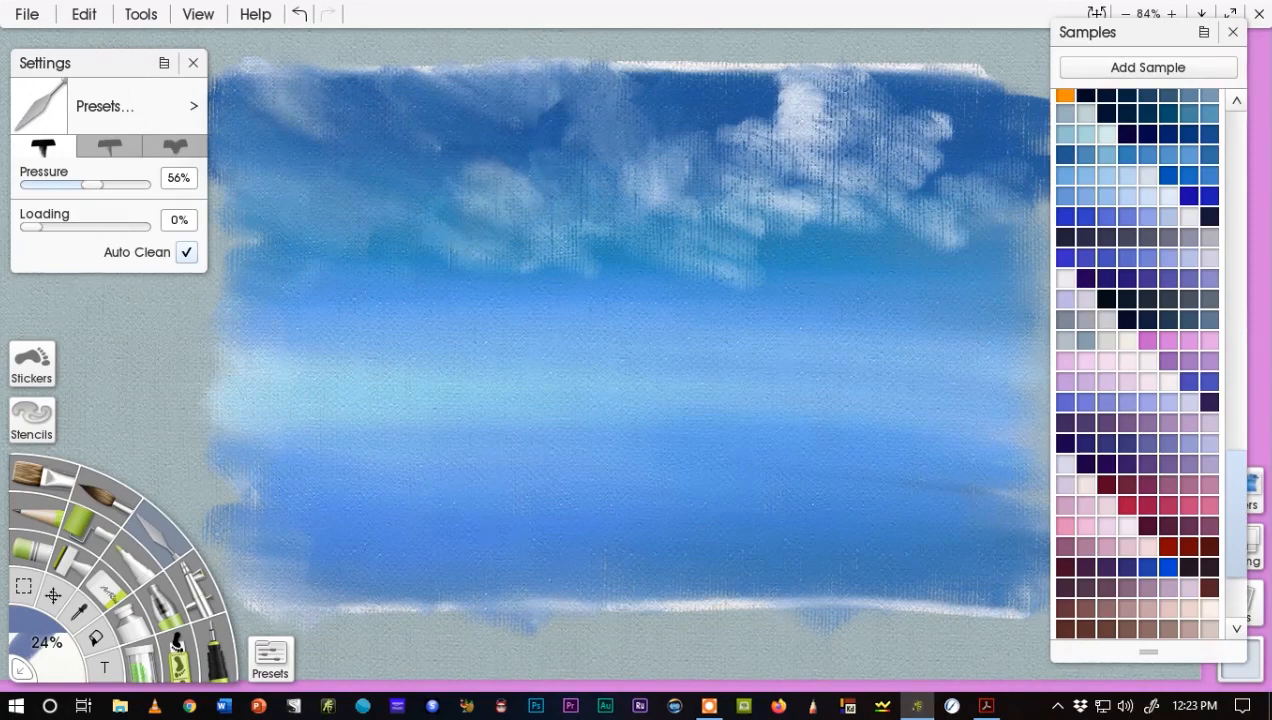
Blend the lower-centre clouds and the bright clouds on the right side of the sky with the small palette knife.
mouse_move(766, 214)
mouse_down()
mouse_move(750, 133)
mouse_move(755, 150)
mouse_move(685, 130)
mouse_move(694, 178)
mouse_up()
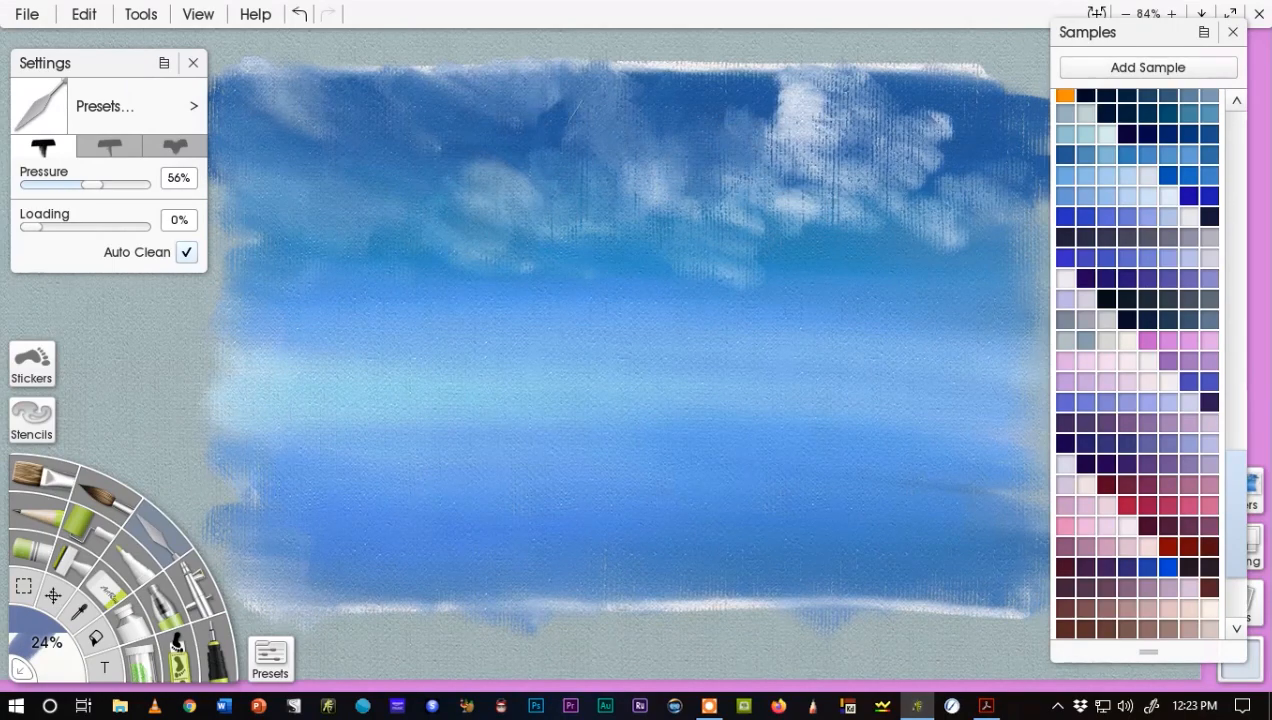
mouse_move(743, 100)
mouse_down()
mouse_move(738, 121)
mouse_move(817, 93)
mouse_move(876, 108)
mouse_move(786, 104)
mouse_move(805, 128)
mouse_move(771, 168)
mouse_move(829, 224)
mouse_up()
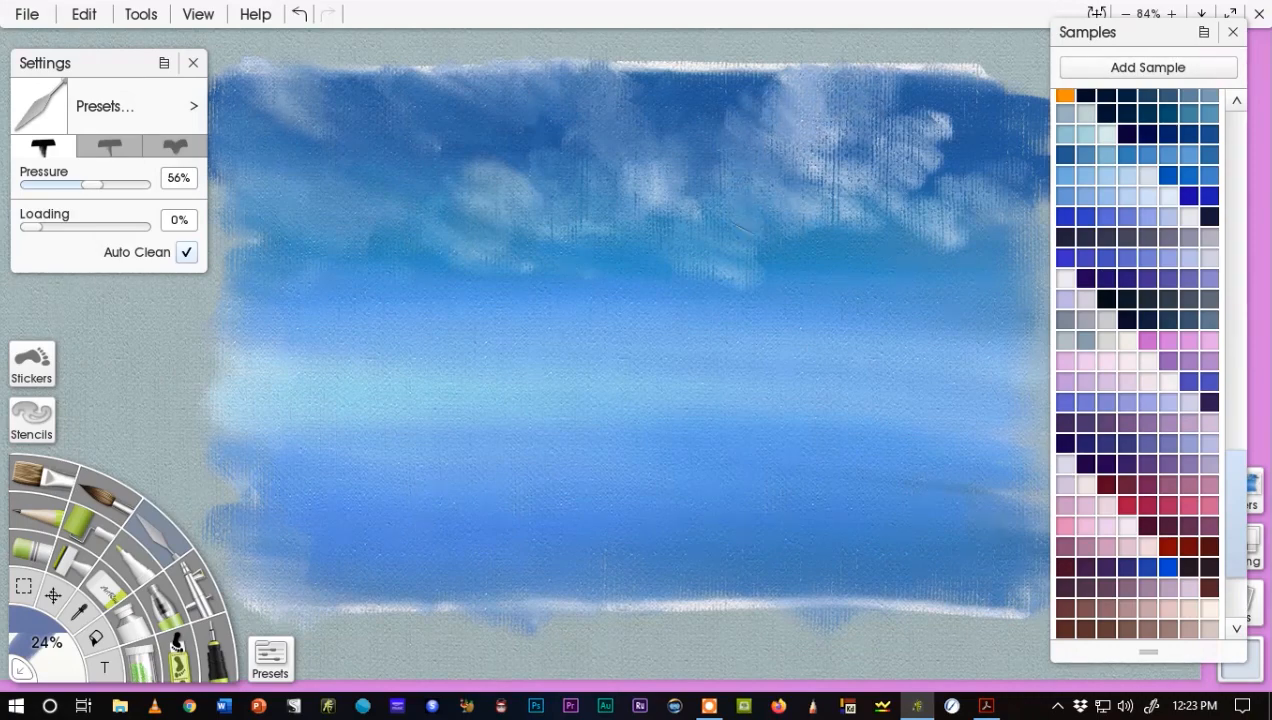
mouse_move(920, 170)
mouse_down()
mouse_move(940, 130)
mouse_move(910, 112)
mouse_move(880, 165)
mouse_move(815, 140)
mouse_move(835, 170)
mouse_up()
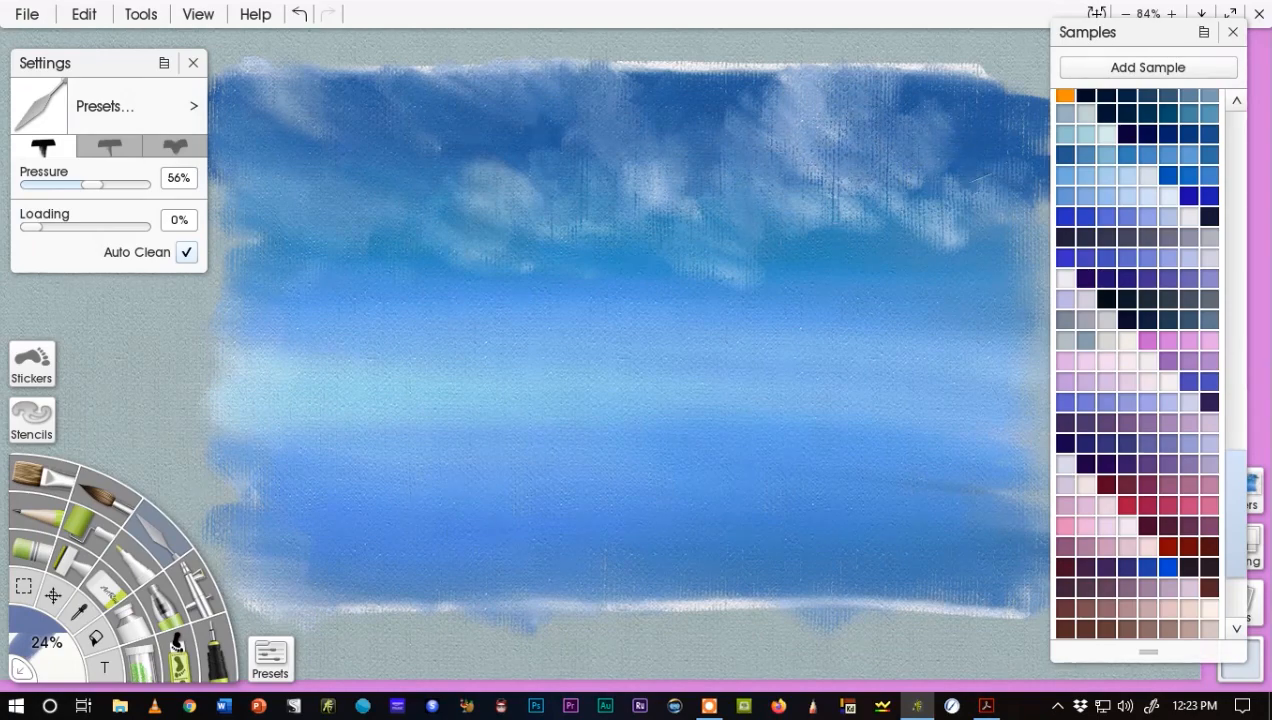
drag(1006, 206, 840, 200)
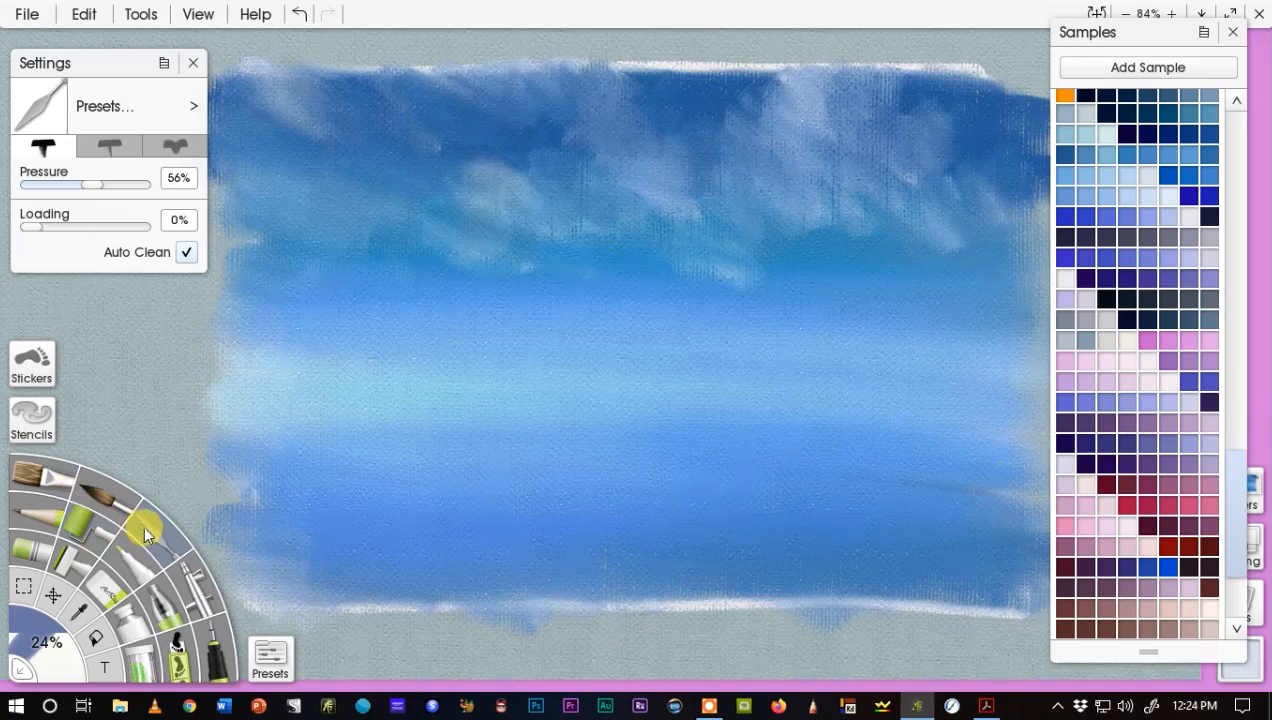
Smooth all the clouds into the sky with broad palette knife strokes at 100% size and 24% pressure.
drag(20, 645, 178, 691)
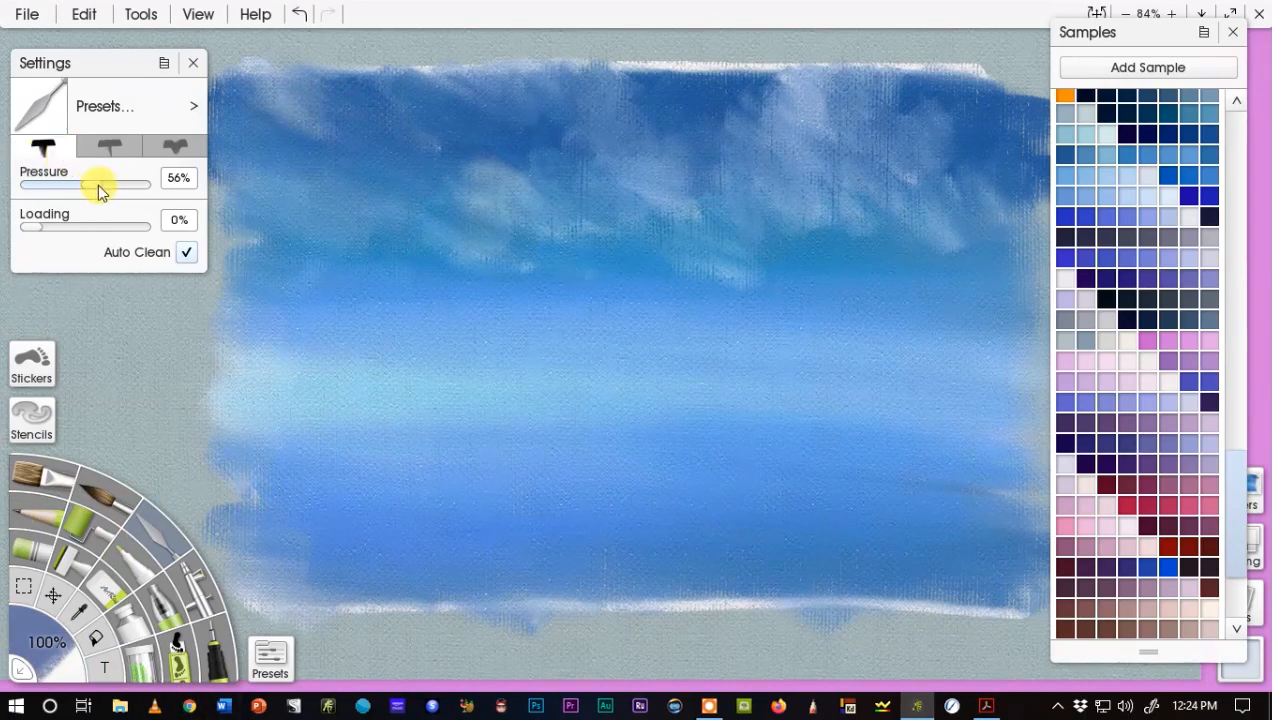
drag(93, 185, 53, 185)
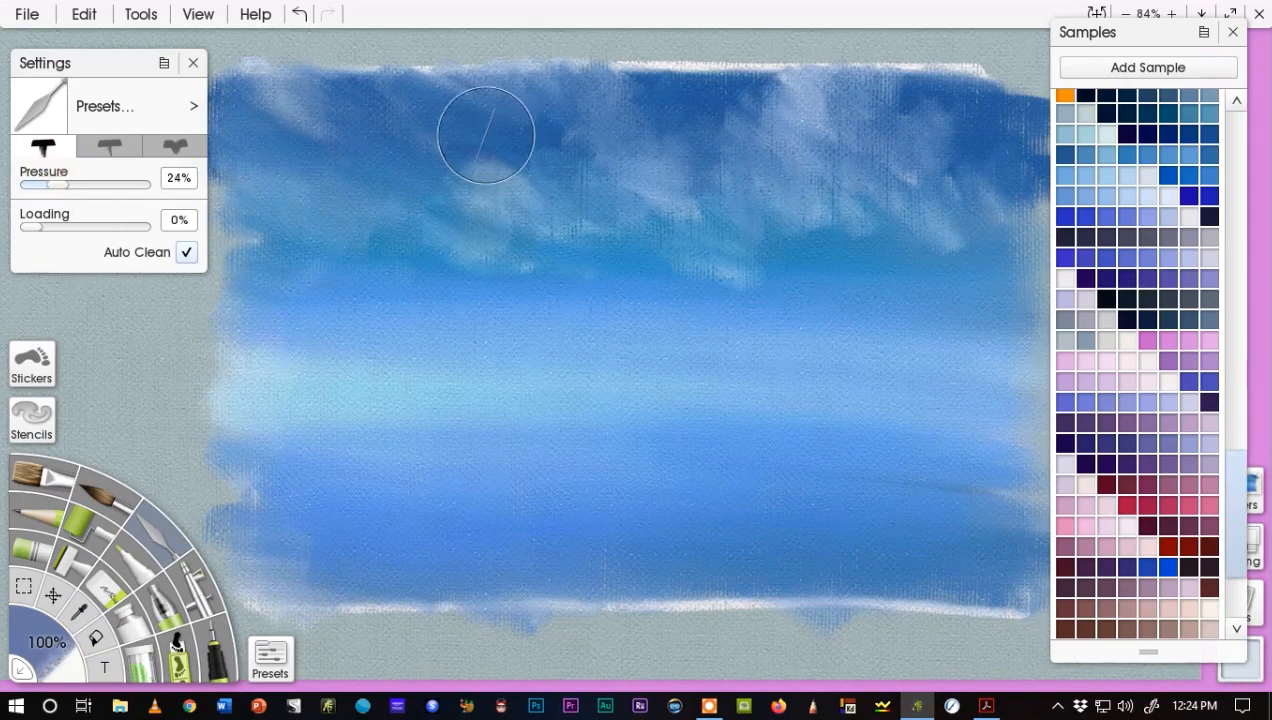
mouse_move(486, 135)
mouse_down()
mouse_move(566, 95)
mouse_move(643, 116)
mouse_move(455, 180)
mouse_up()
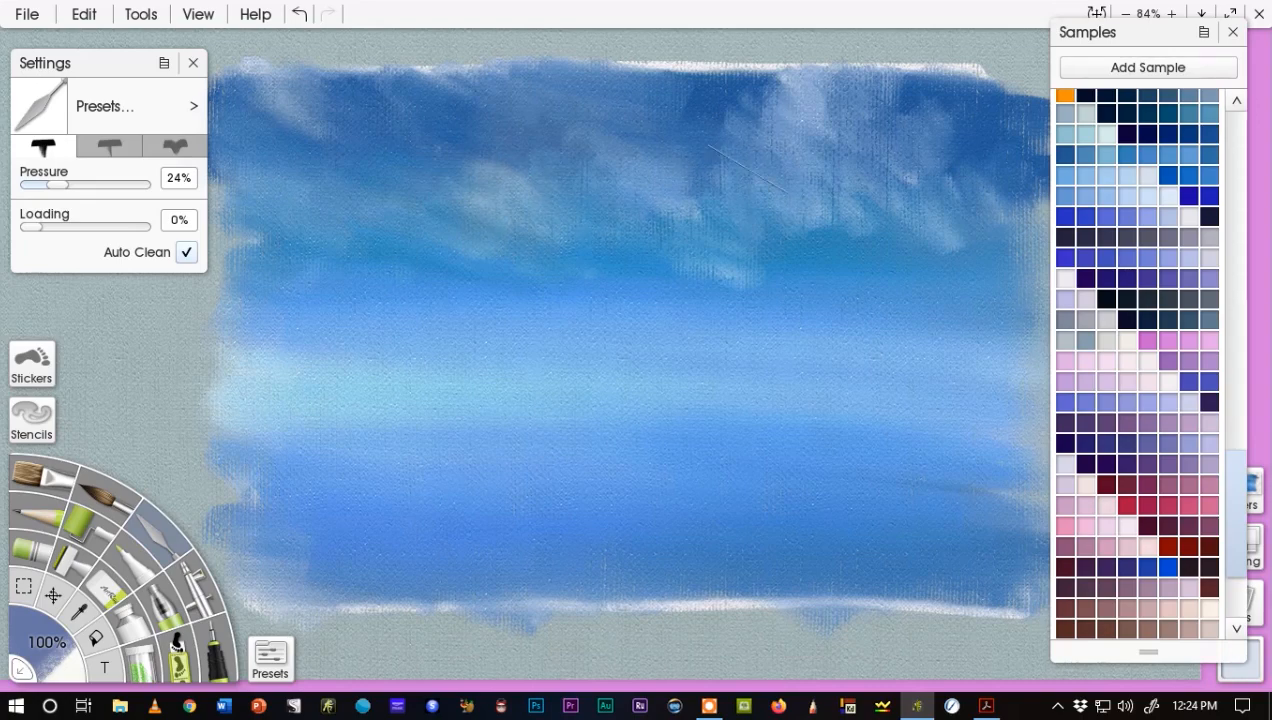
mouse_move(765, 115)
mouse_down()
mouse_move(840, 85)
mouse_move(945, 75)
mouse_move(955, 130)
mouse_up()
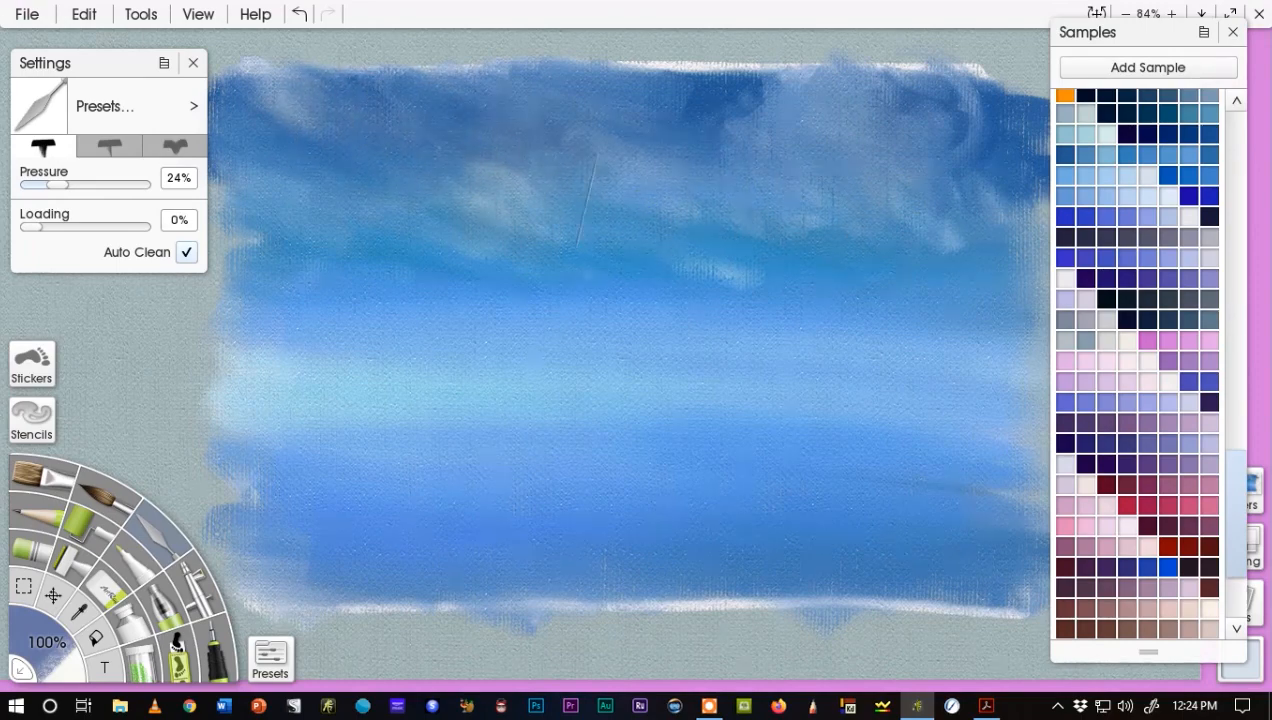
drag(678, 94, 931, 85)
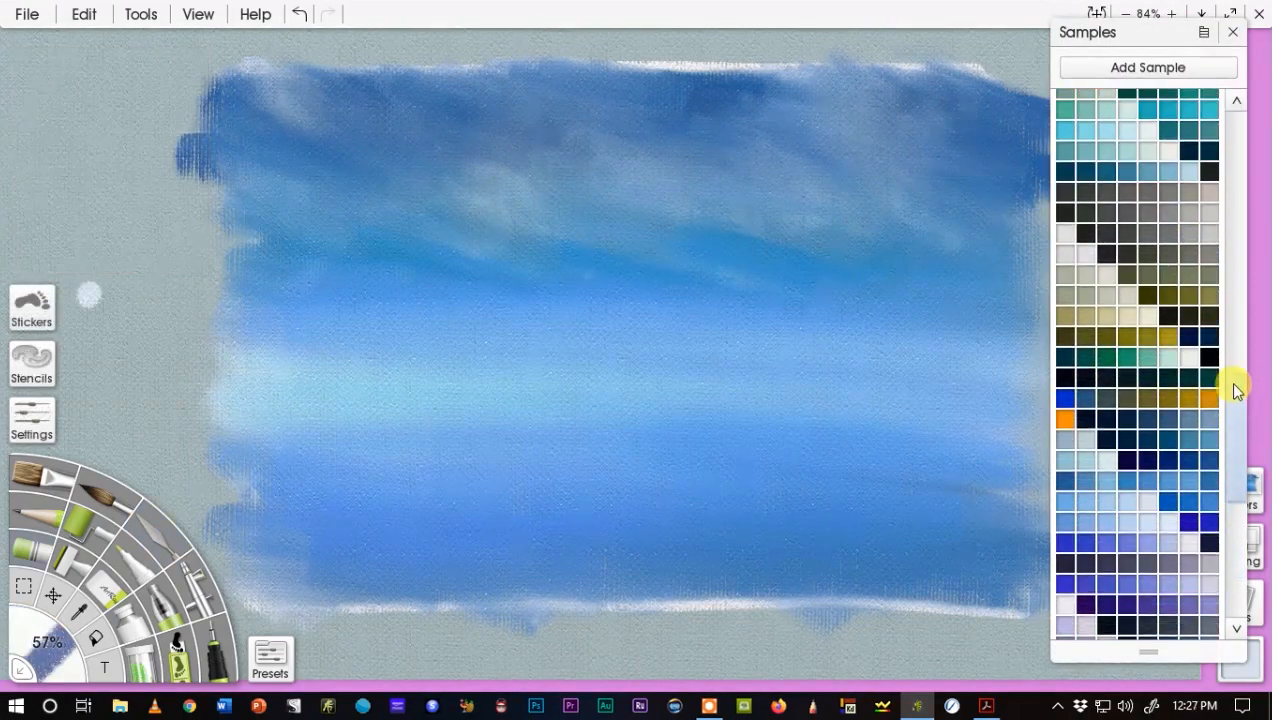
Outline two slopes meeting in a shallow V across the middle of the painting with the wax pastel in a dark green sample.
drag(1225, 381, 1216, 277)
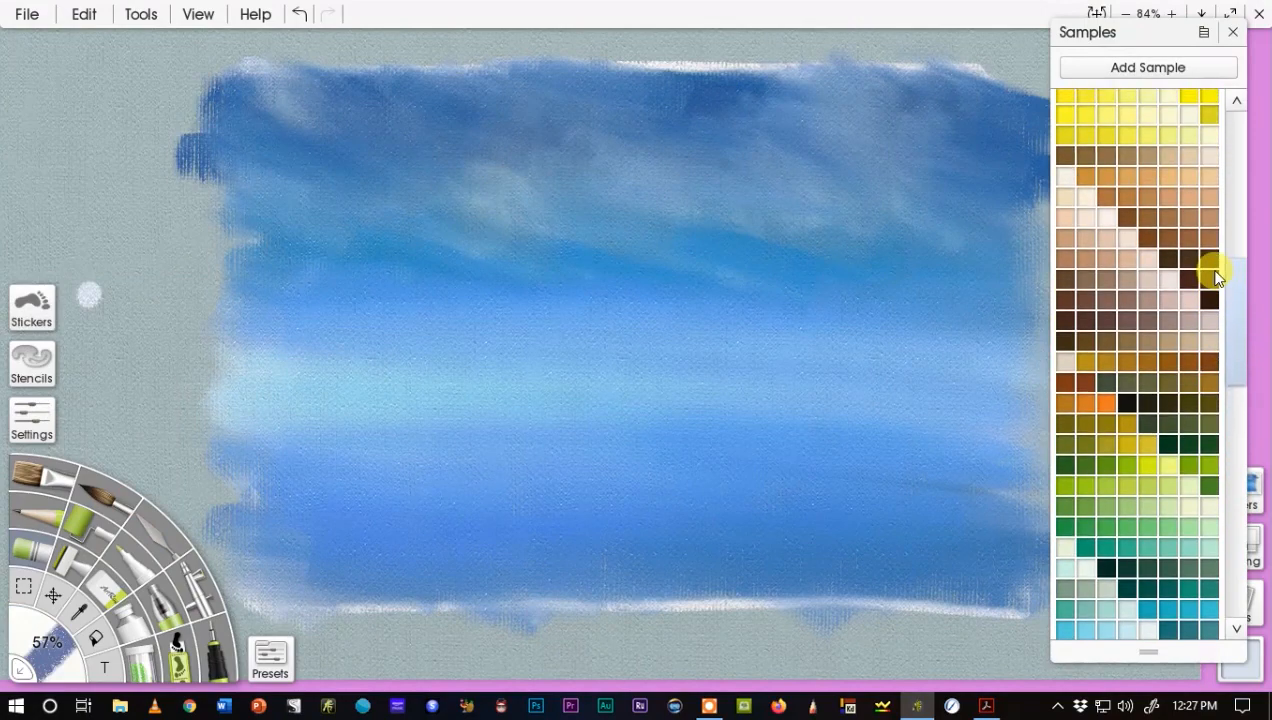
click(1062, 462)
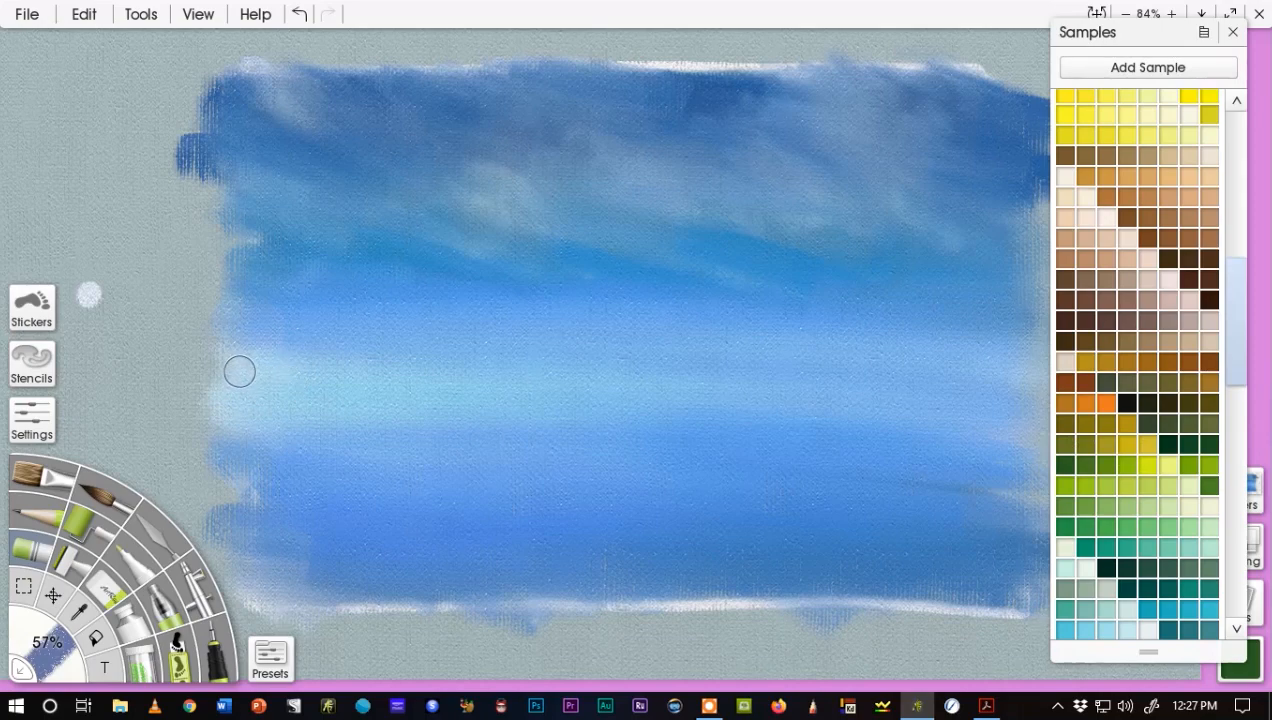
mouse_move(236, 360)
mouse_down()
mouse_move(421, 378)
mouse_move(638, 430)
mouse_move(614, 408)
mouse_move(1053, 366)
mouse_up()
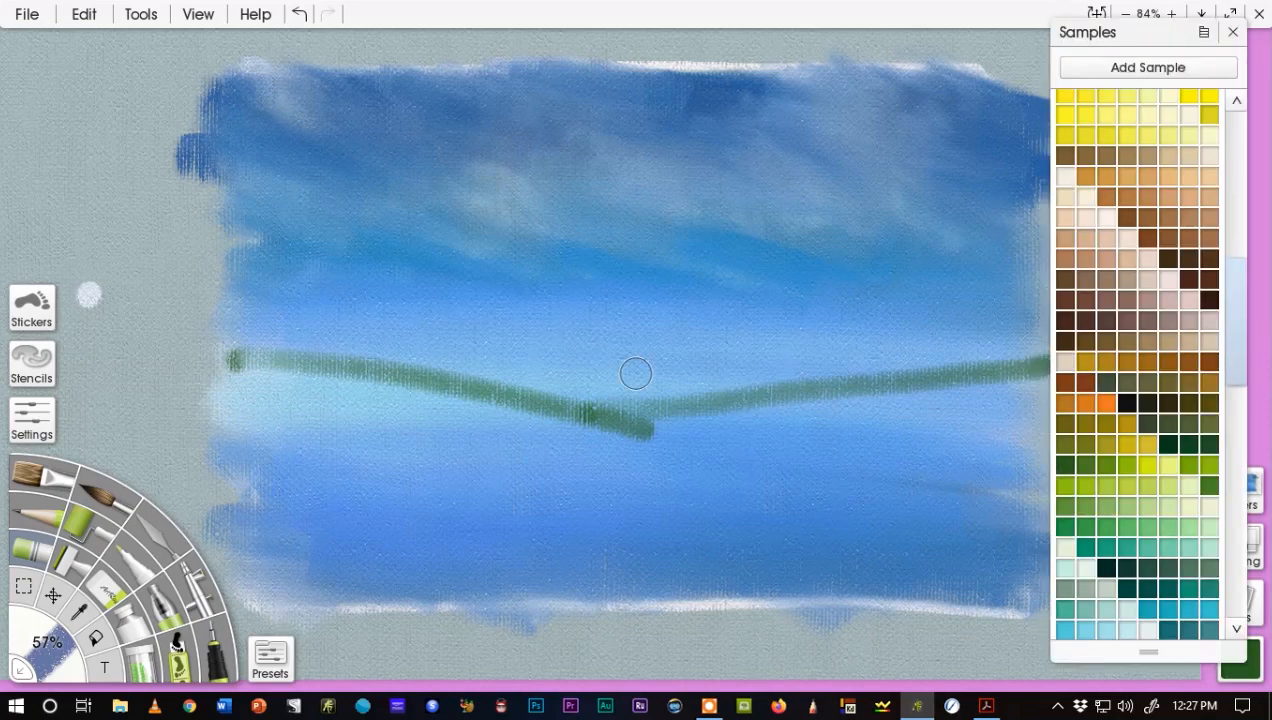
Shift the painted layer slightly left and up with Transform, and return to the wax pastel.
click(53, 595)
drag(434, 319, 405, 308)
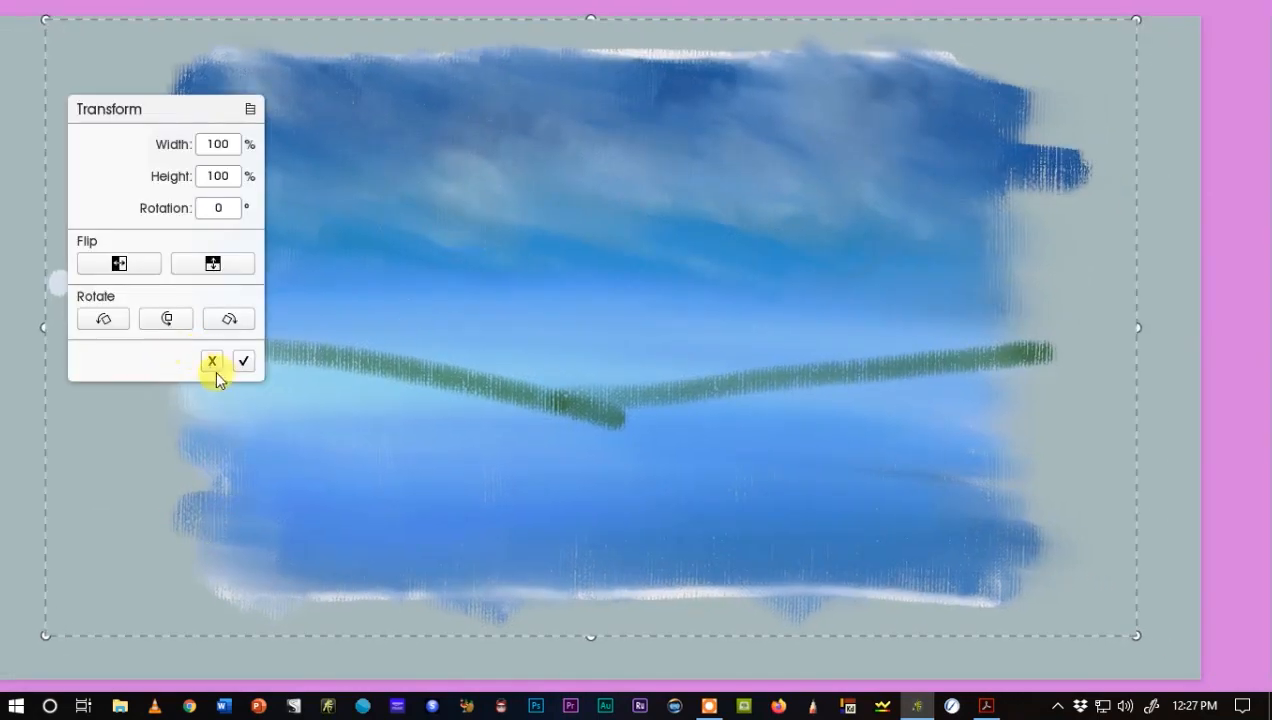
click(243, 360)
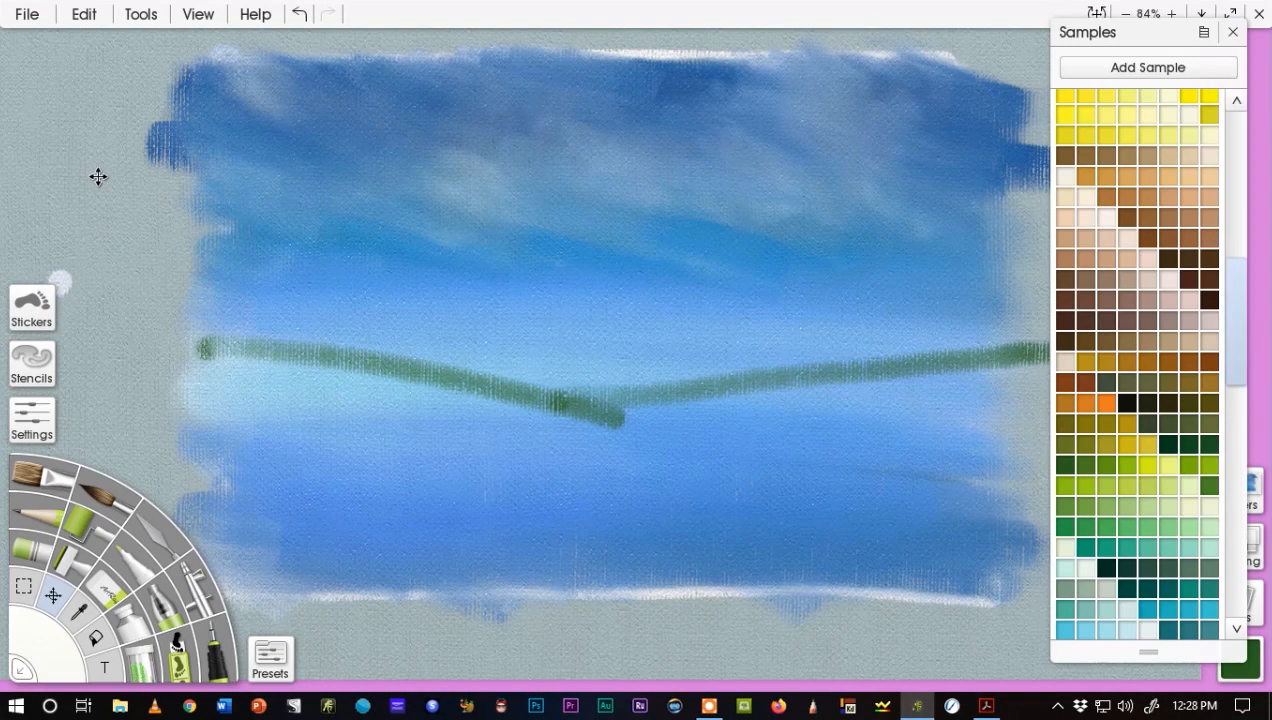
click(218, 357)
click(244, 364)
click(62, 568)
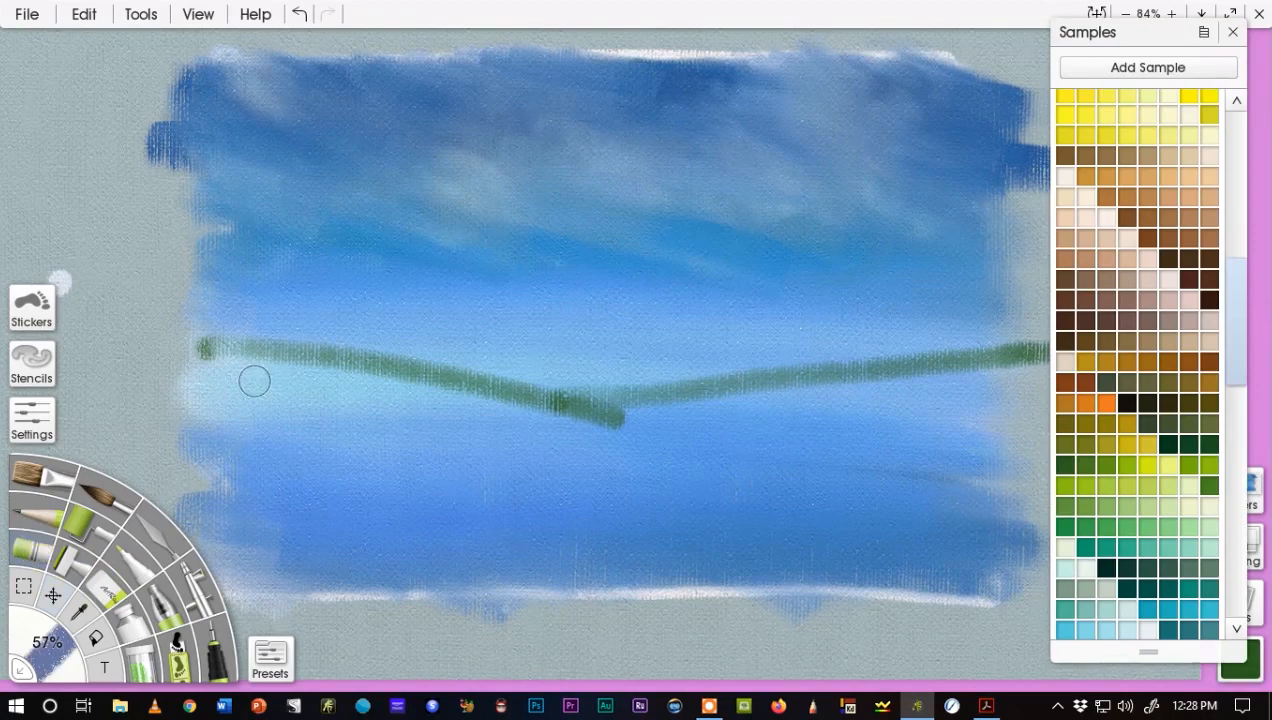
Strengthen the descending left slope and sketch overlapping lower hill contours across the valley with dark green wax pastel.
mouse_move(225, 352)
mouse_down()
mouse_move(306, 362)
mouse_move(217, 346)
mouse_move(377, 367)
mouse_move(212, 342)
mouse_move(538, 395)
mouse_move(464, 383)
mouse_move(911, 412)
mouse_up()
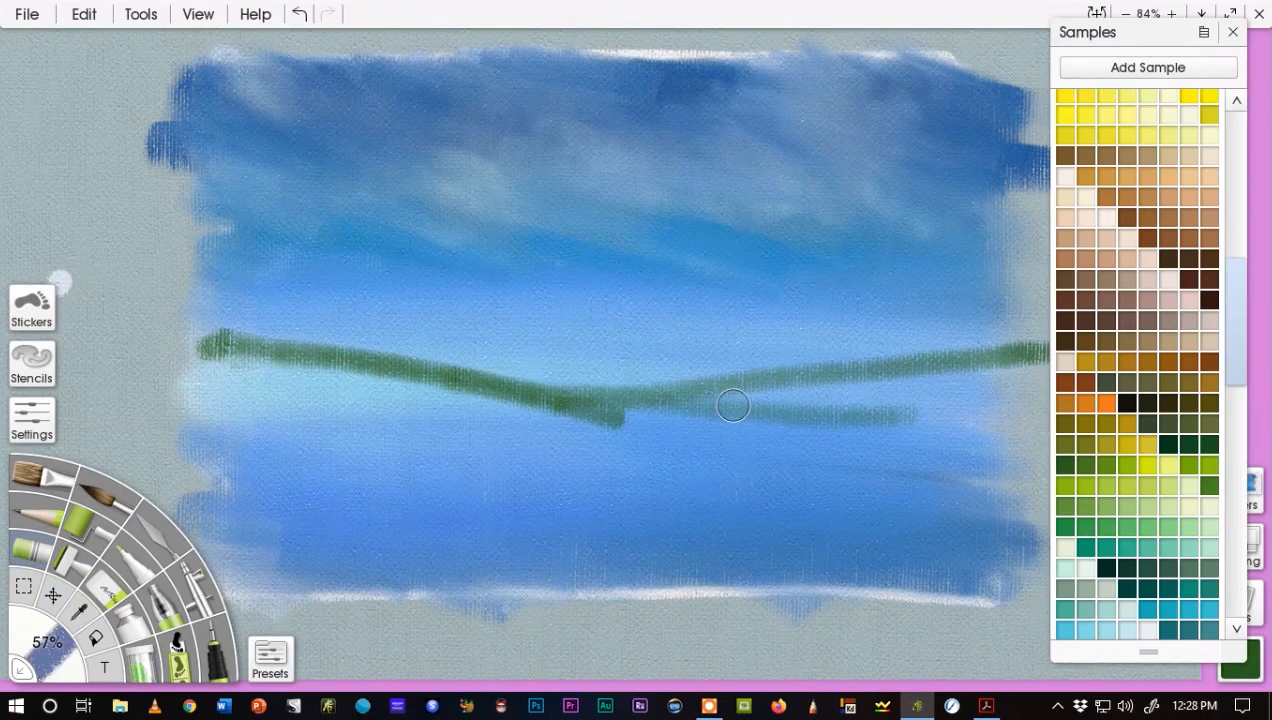
mouse_move(719, 419)
mouse_down()
mouse_move(600, 454)
mouse_move(265, 487)
mouse_up()
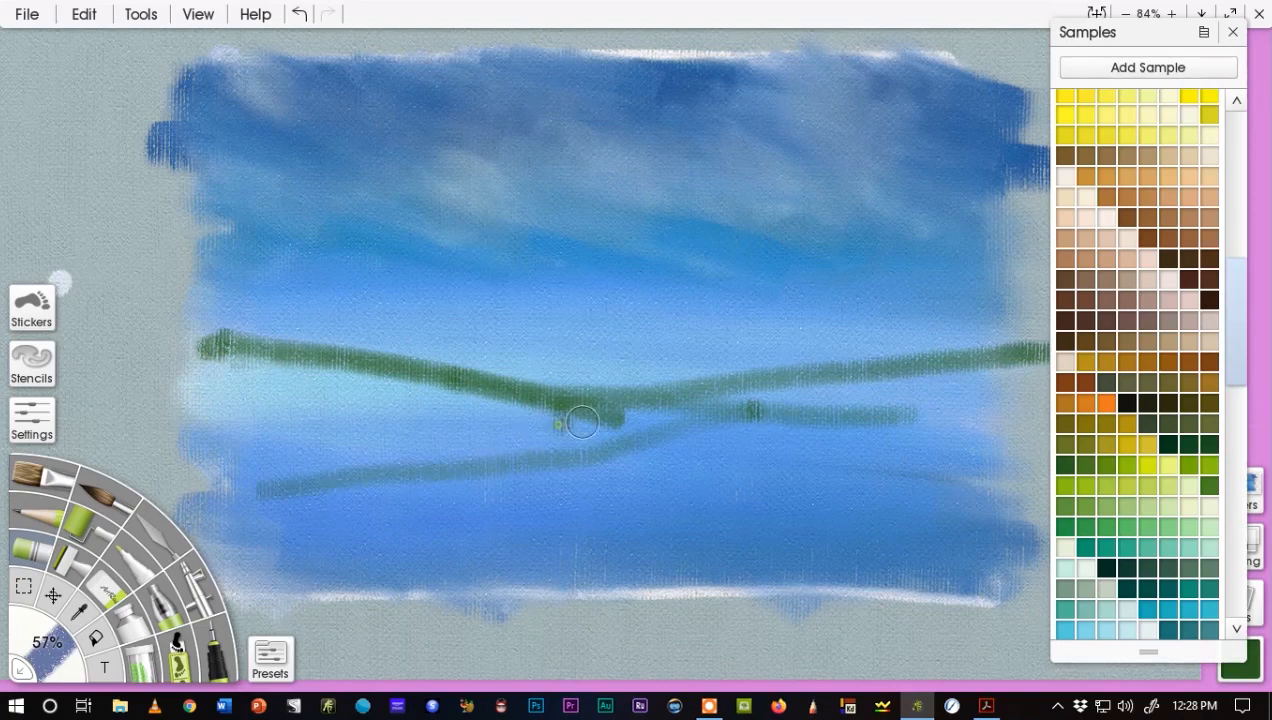
mouse_move(676, 413)
mouse_down()
mouse_move(662, 412)
mouse_move(877, 385)
mouse_up()
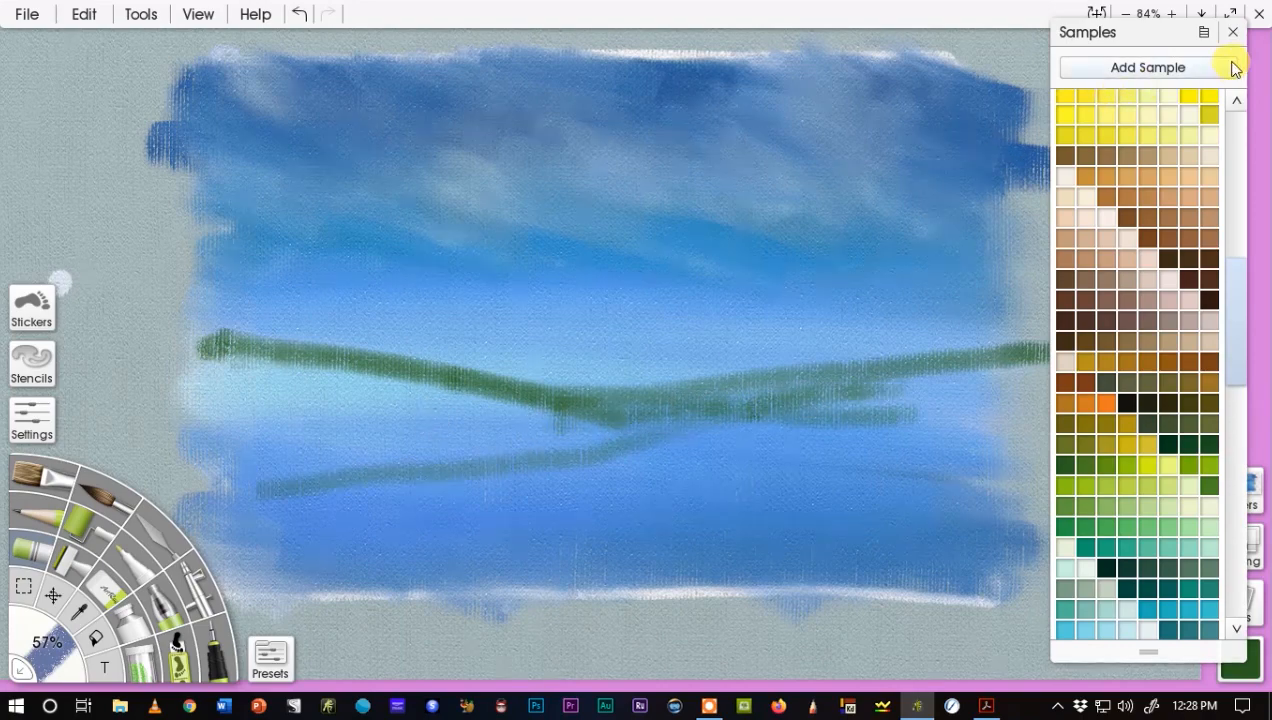
Fill both hills and streak the foreground with broad dark green wax pastel strokes at 100% size.
mouse_move(1168, 38)
mouse_down()
mouse_move(1228, 74)
mouse_move(1225, 59)
mouse_up()
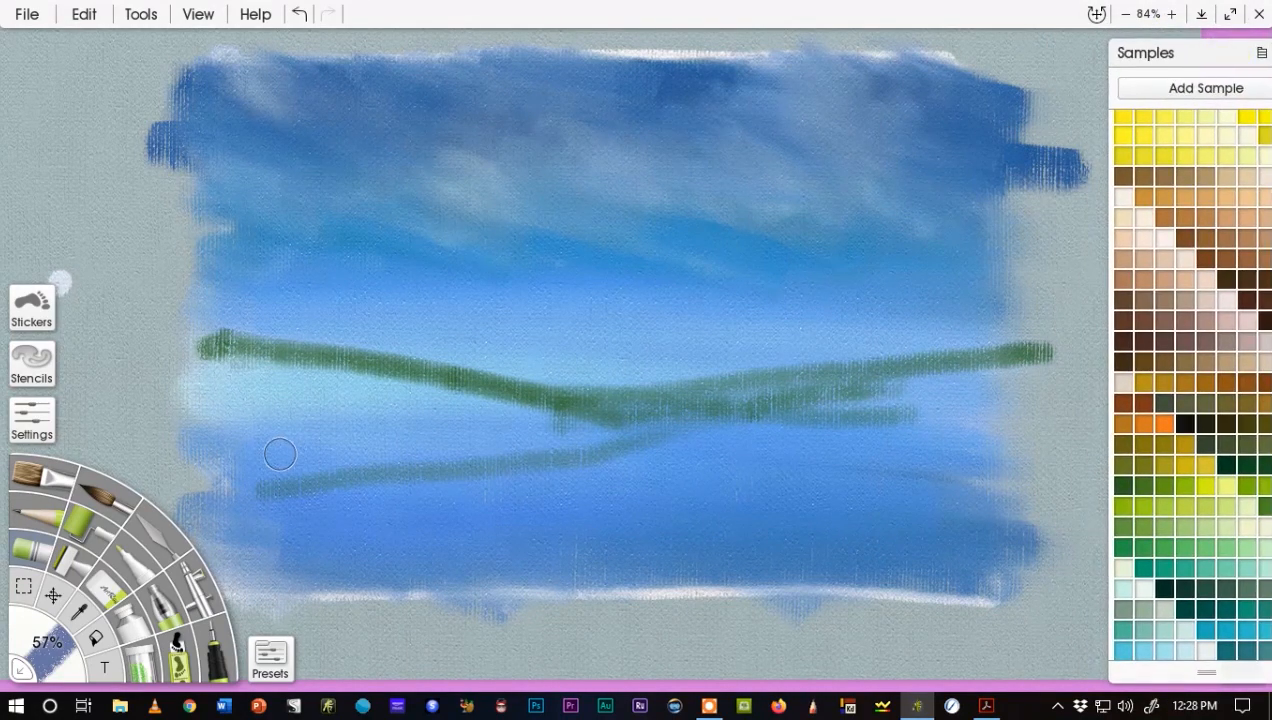
drag(40, 642, 187, 700)
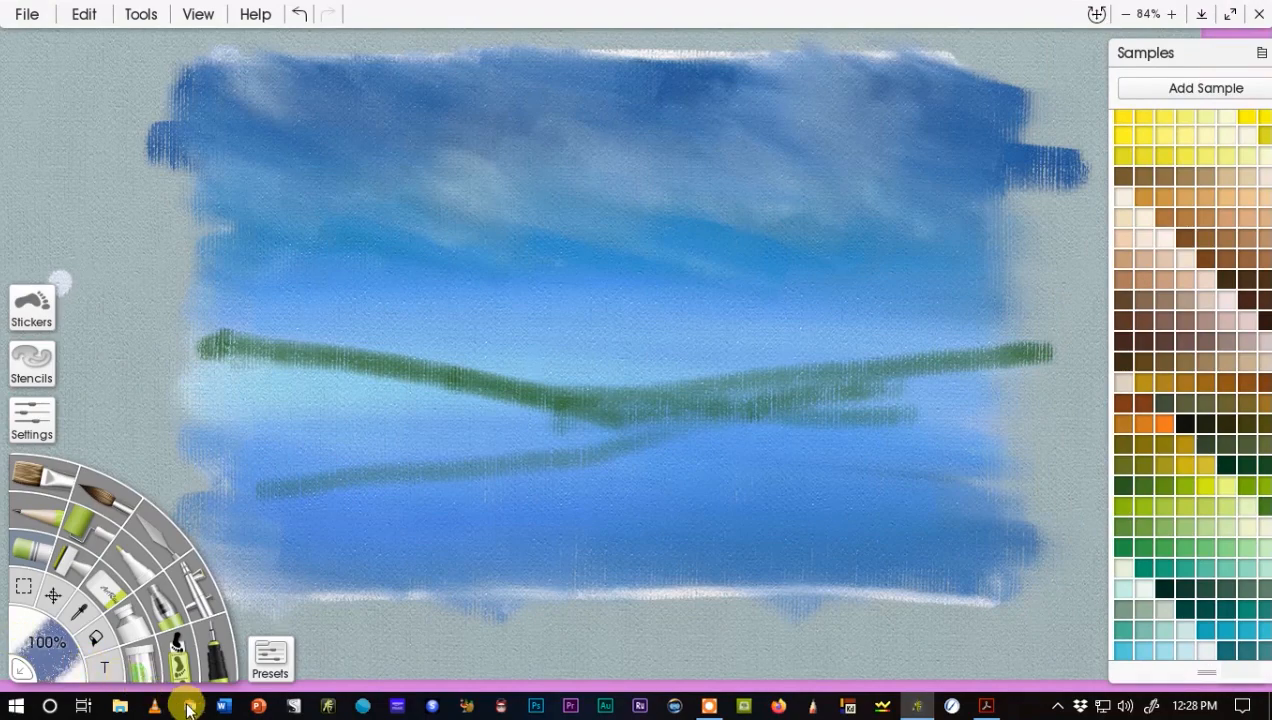
mouse_move(217, 358)
mouse_down()
mouse_move(404, 406)
mouse_move(285, 378)
mouse_move(274, 388)
mouse_move(285, 395)
mouse_move(334, 380)
mouse_move(450, 392)
mouse_move(296, 390)
mouse_move(322, 407)
mouse_move(217, 395)
mouse_move(420, 444)
mouse_move(413, 408)
mouse_move(499, 406)
mouse_move(332, 391)
mouse_move(204, 410)
mouse_move(205, 430)
mouse_move(588, 439)
mouse_move(653, 417)
mouse_move(1010, 375)
mouse_move(678, 419)
mouse_move(734, 434)
mouse_move(853, 425)
mouse_move(790, 440)
mouse_move(701, 435)
mouse_move(788, 453)
mouse_move(938, 428)
mouse_move(1005, 433)
mouse_move(626, 456)
mouse_move(815, 474)
mouse_move(803, 444)
mouse_move(835, 446)
mouse_up()
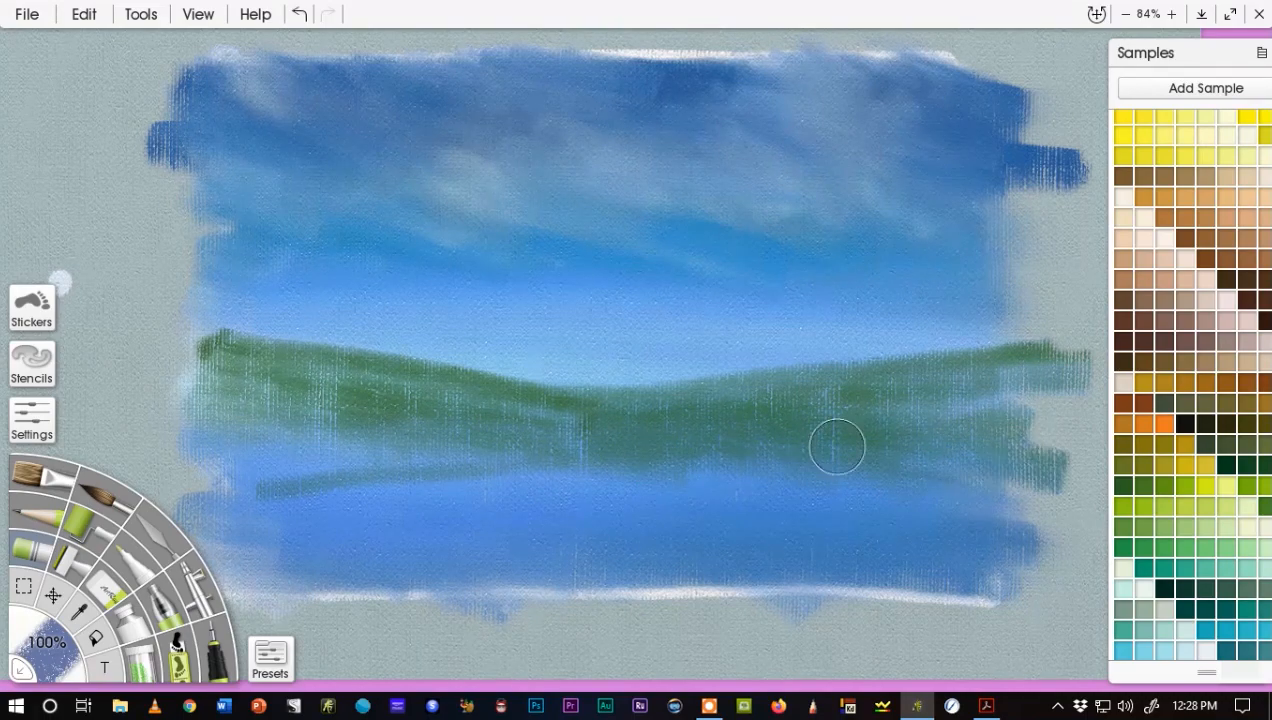
mouse_move(490, 395)
mouse_down()
mouse_move(667, 432)
mouse_move(625, 429)
mouse_move(603, 445)
mouse_move(384, 430)
mouse_move(619, 489)
mouse_up()
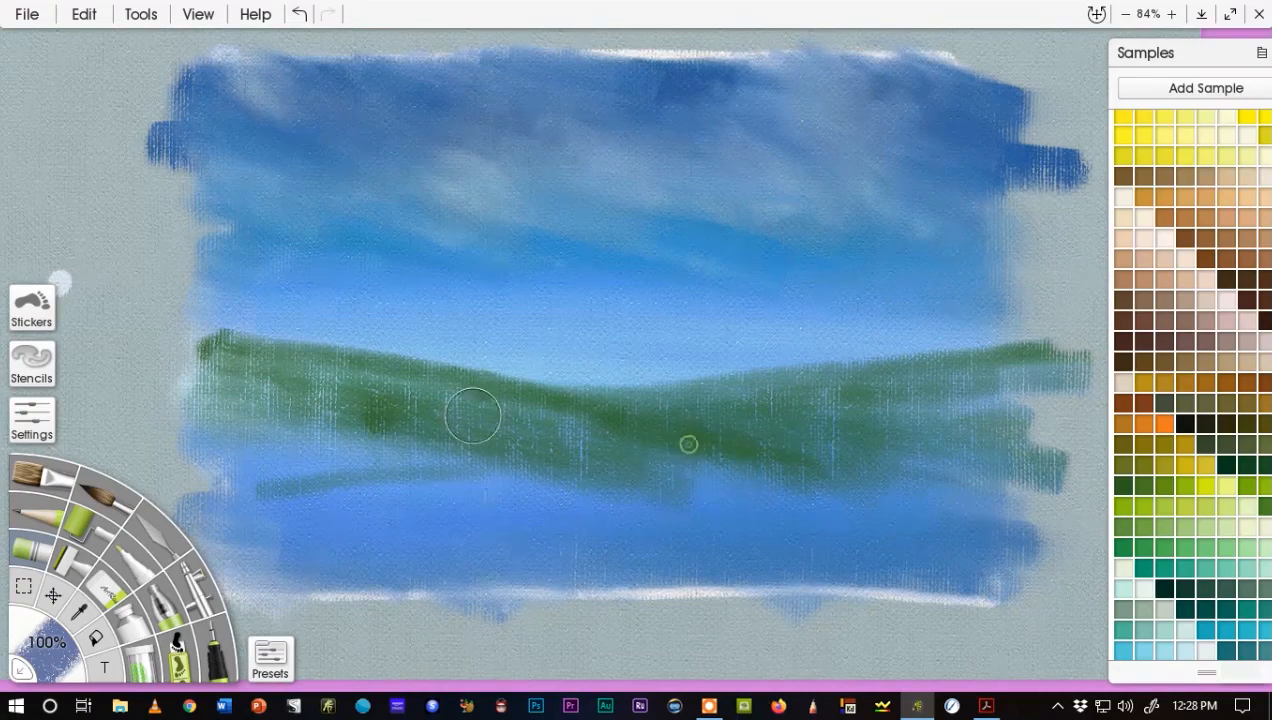
mouse_move(468, 415)
mouse_down()
mouse_move(419, 456)
mouse_move(197, 427)
mouse_move(401, 482)
mouse_move(688, 506)
mouse_move(714, 469)
mouse_move(803, 472)
mouse_move(989, 522)
mouse_move(800, 540)
mouse_up()
mouse_move(321, 468)
mouse_down()
mouse_move(250, 469)
mouse_move(236, 505)
mouse_move(342, 547)
mouse_up()
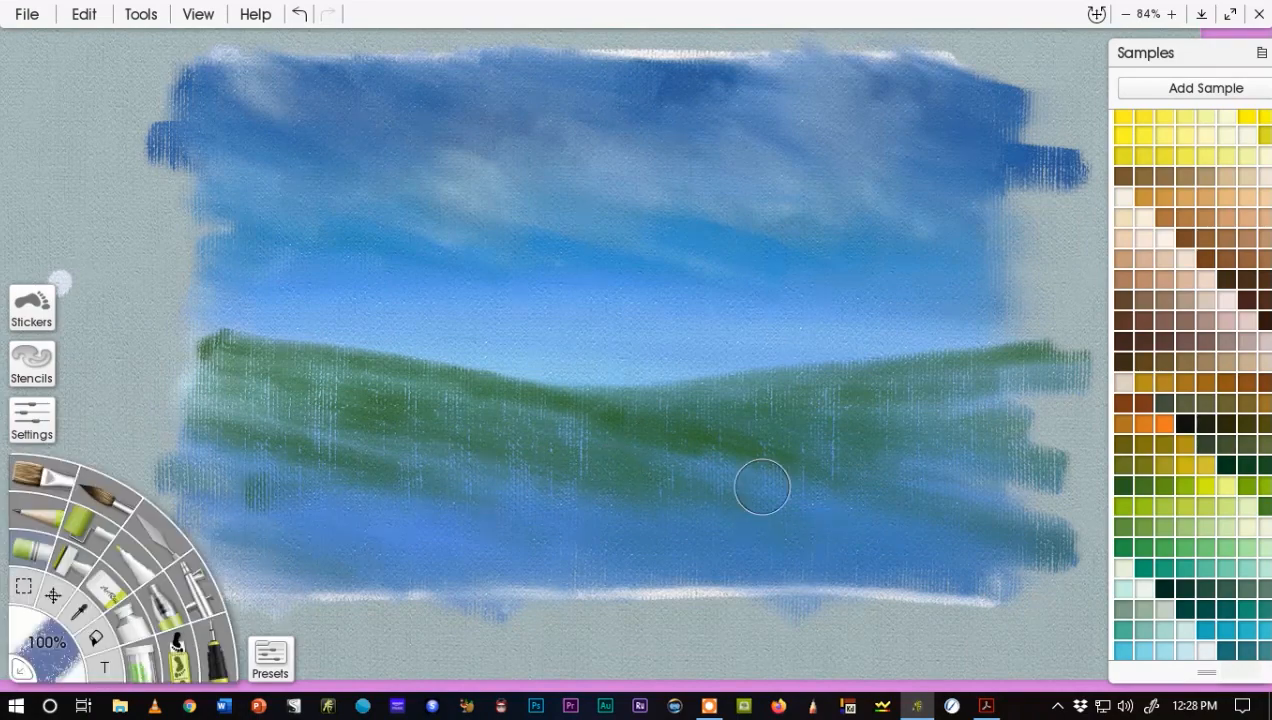
mouse_move(460, 513)
mouse_down()
mouse_move(500, 537)
mouse_move(370, 468)
mouse_up()
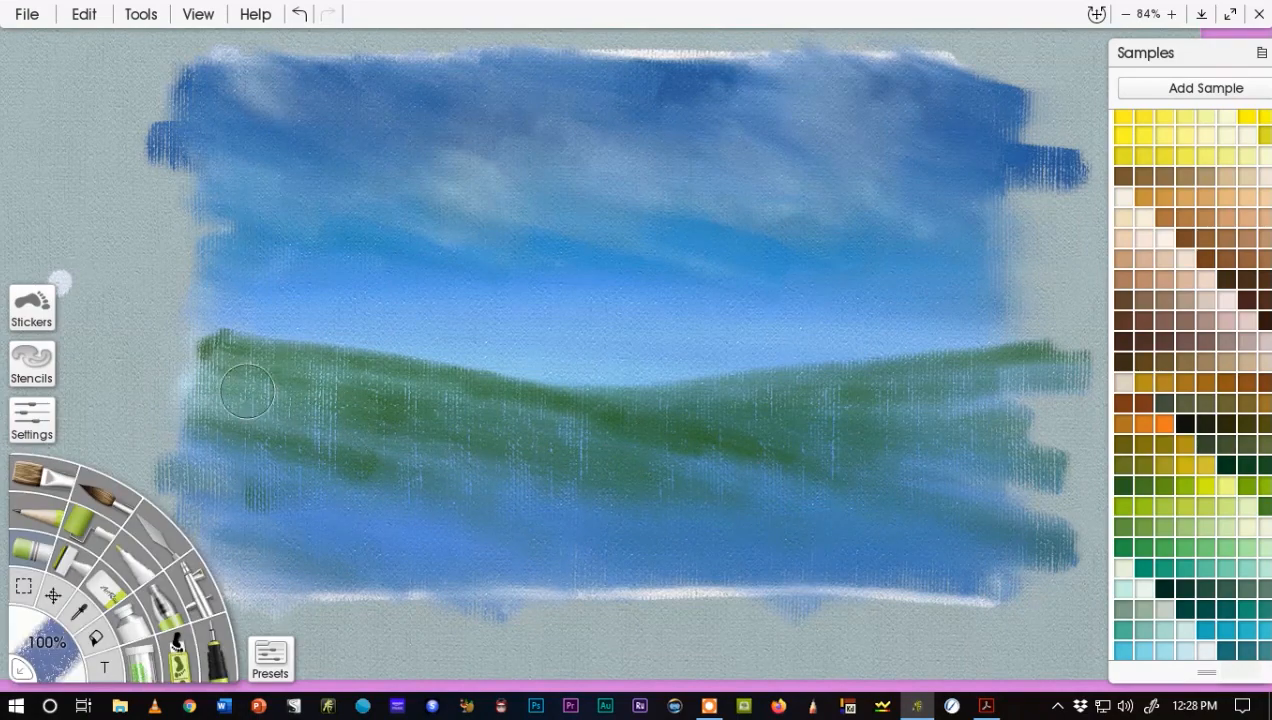
mouse_move(168, 371)
mouse_down()
mouse_move(466, 440)
mouse_move(648, 502)
mouse_up()
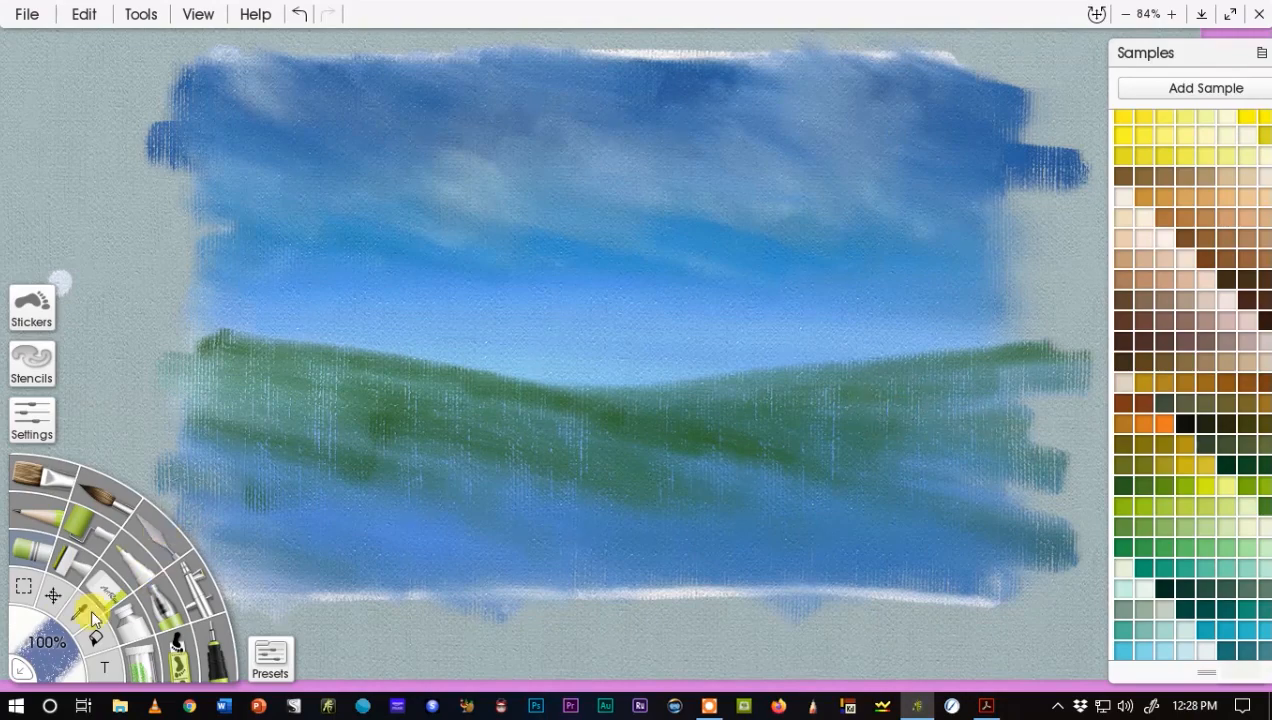
Set the wax pastel to 35% size and paint the first distant trees in a teal sample just right of the valley.
drag(32, 650, 40, 647)
click(40, 647)
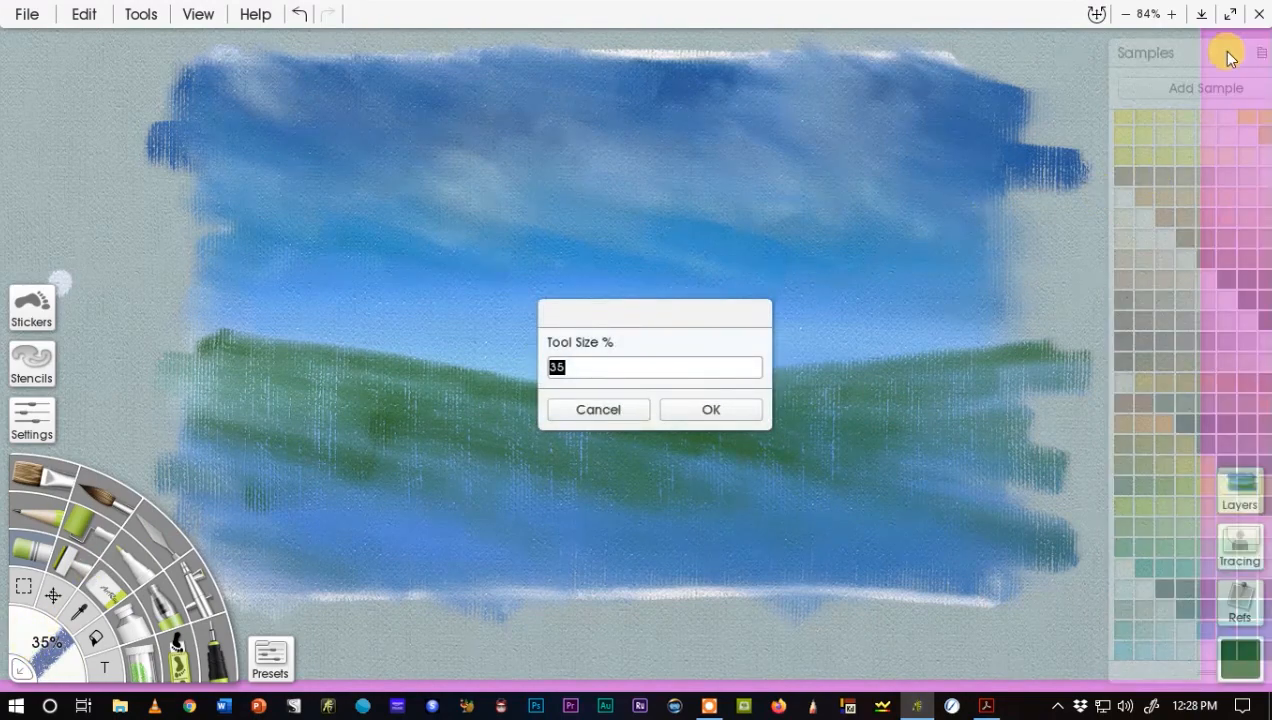
click(707, 410)
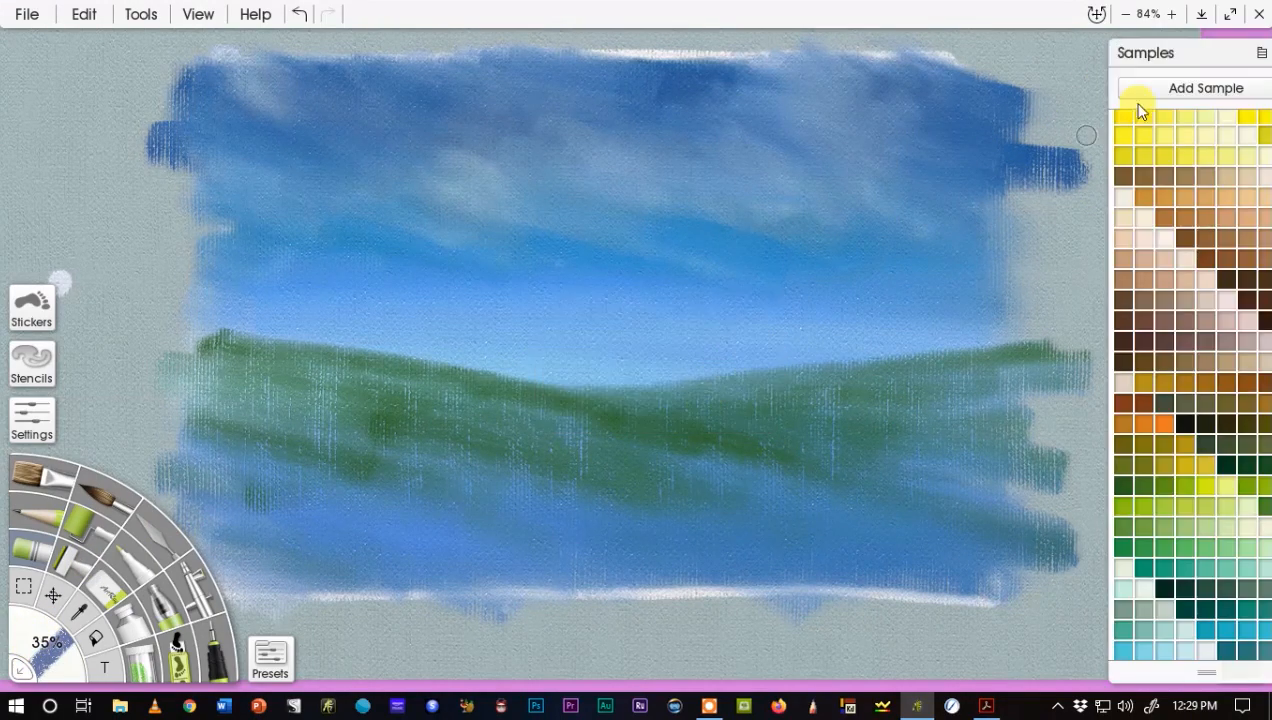
drag(1238, 52, 1183, 50)
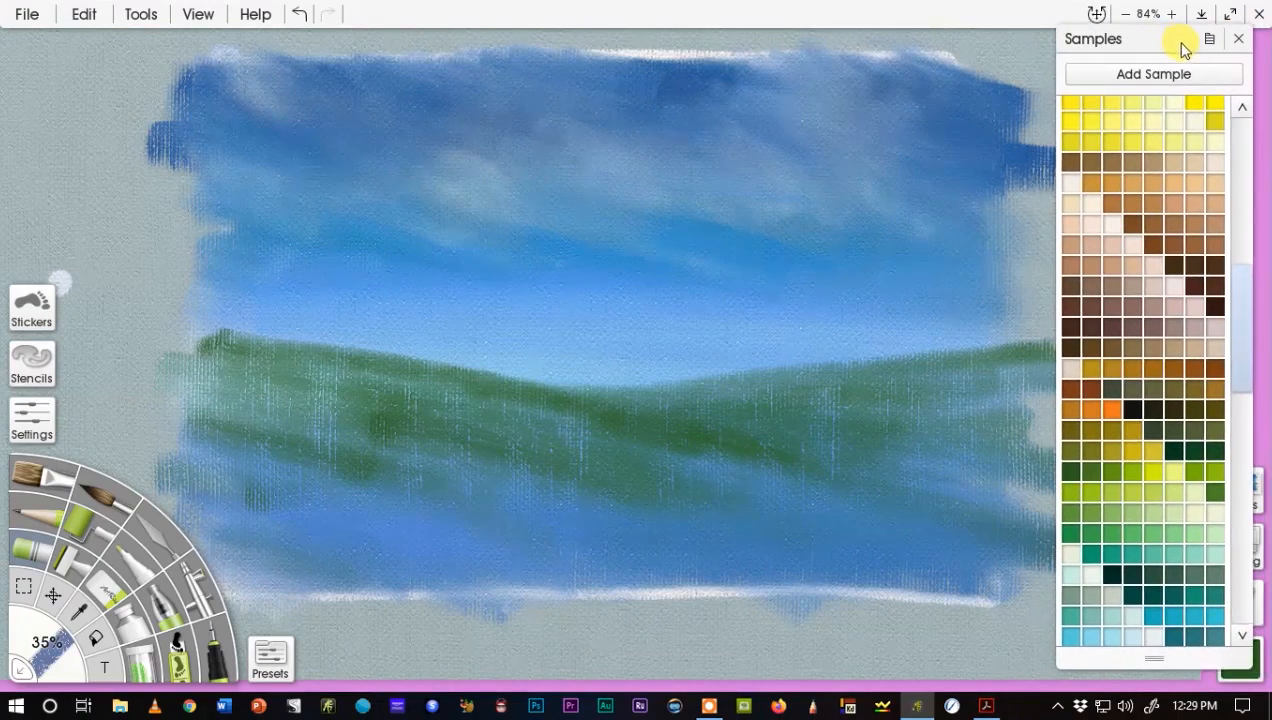
drag(1247, 318, 1250, 368)
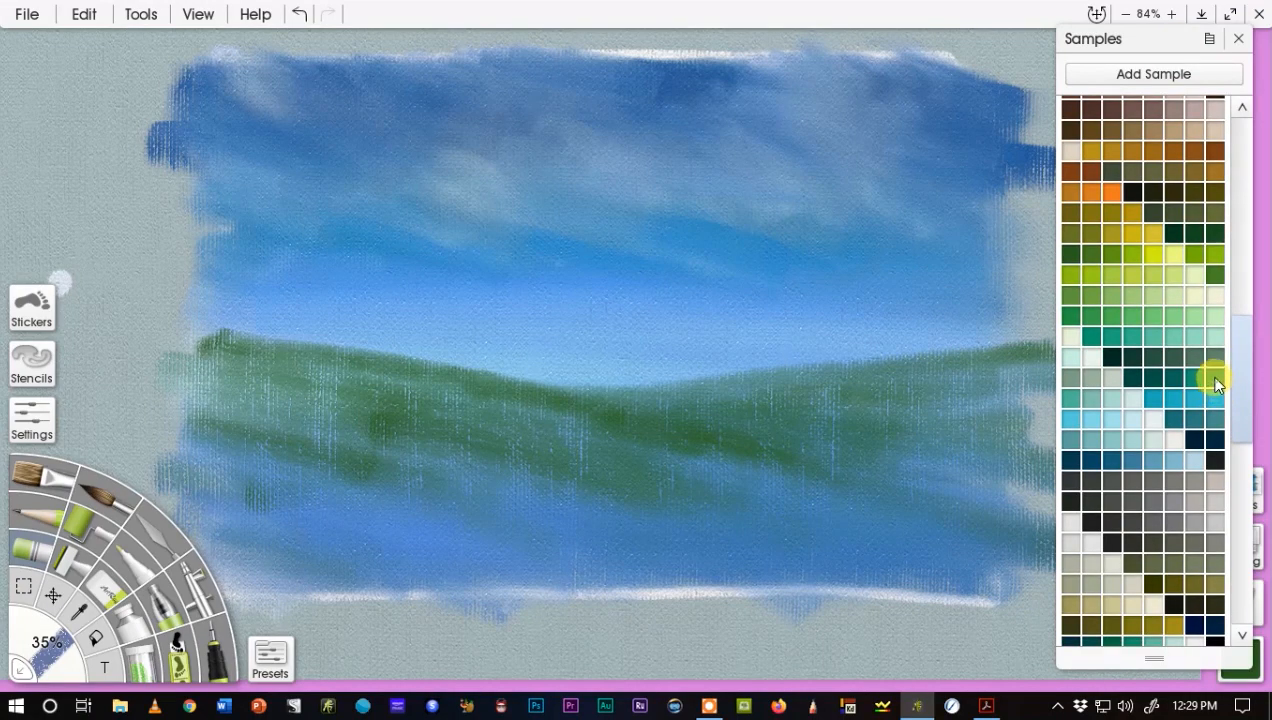
click(757, 333)
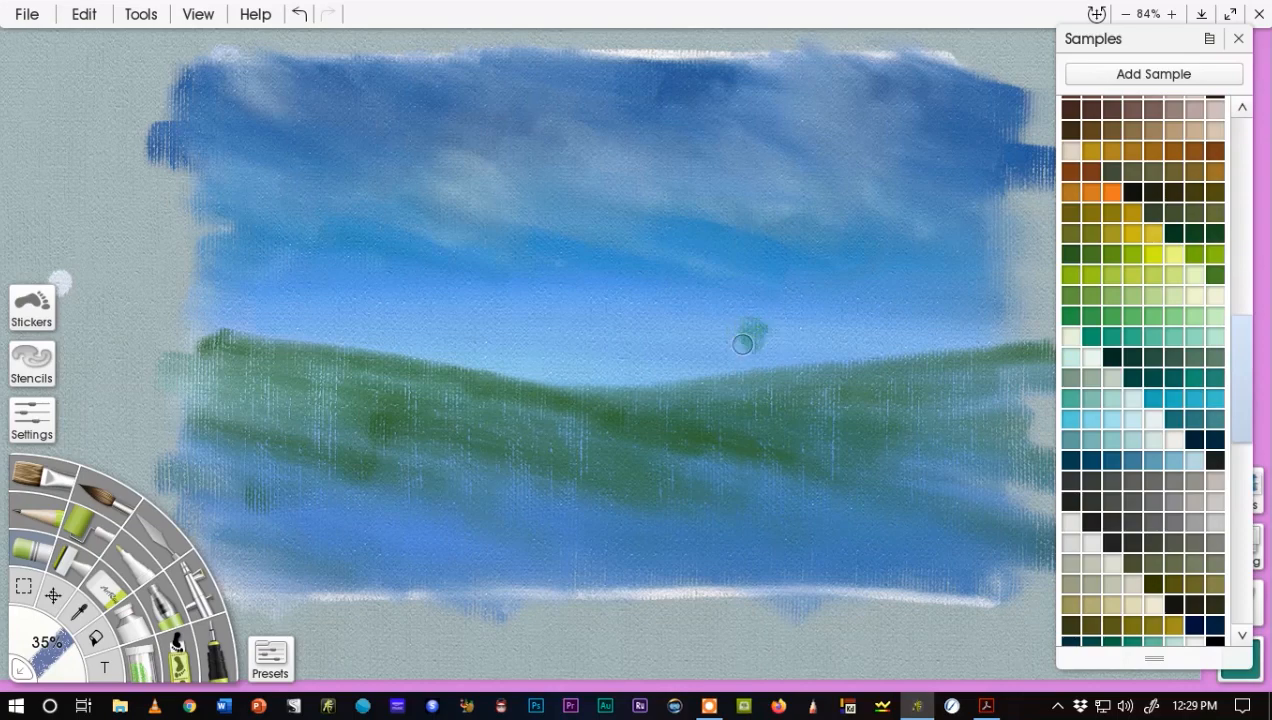
mouse_move(759, 328)
mouse_down()
mouse_move(719, 336)
mouse_move(726, 353)
mouse_move(764, 352)
mouse_move(744, 368)
mouse_move(724, 360)
mouse_move(763, 361)
mouse_move(693, 376)
mouse_move(703, 351)
mouse_move(691, 342)
mouse_move(717, 370)
mouse_move(665, 366)
mouse_move(672, 376)
mouse_move(670, 332)
mouse_move(645, 359)
mouse_move(652, 335)
mouse_move(639, 341)
mouse_move(655, 337)
mouse_move(648, 360)
mouse_move(623, 361)
mouse_move(643, 374)
mouse_move(628, 348)
mouse_move(618, 373)
mouse_move(630, 374)
mouse_move(604, 374)
mouse_move(660, 373)
mouse_up()
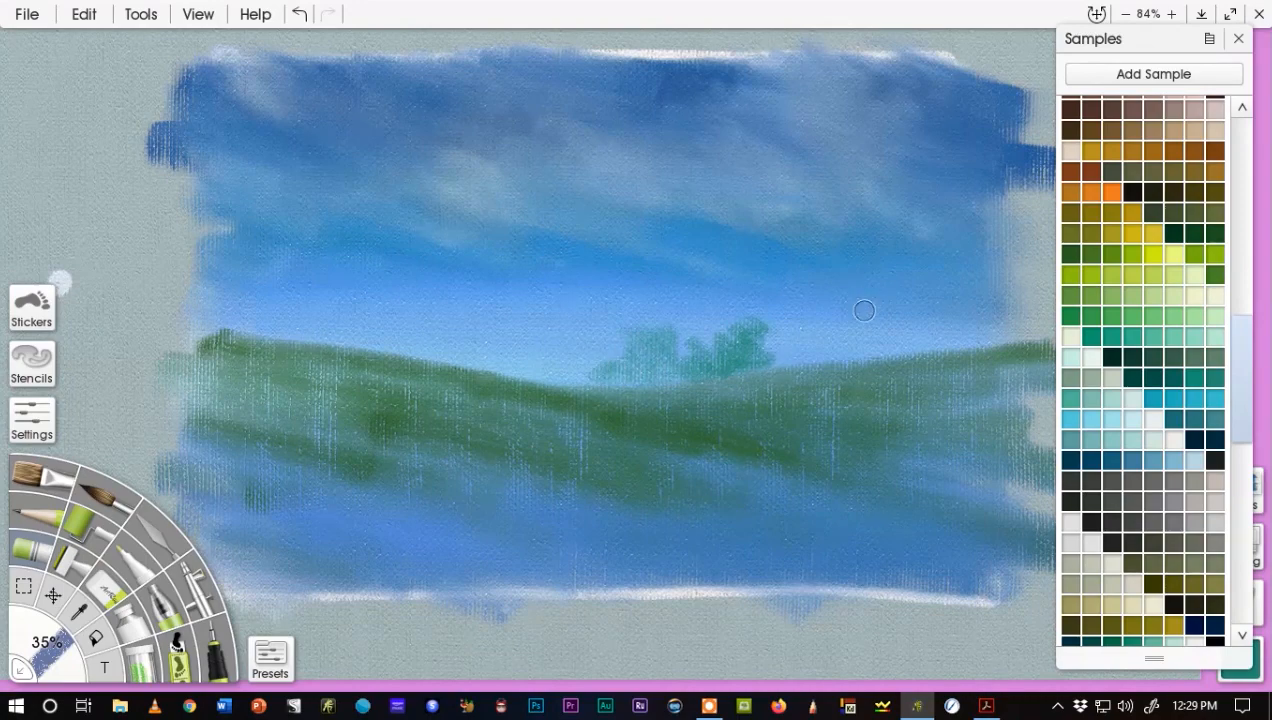
Extend the teal tree line up along the ridge of the right hill to the edge of the painted sky.
mouse_move(764, 356)
mouse_down()
mouse_move(819, 347)
mouse_move(805, 337)
mouse_move(831, 335)
mouse_move(817, 322)
mouse_move(842, 311)
mouse_move(852, 341)
mouse_move(824, 342)
mouse_move(857, 343)
mouse_move(812, 355)
mouse_move(885, 342)
mouse_up()
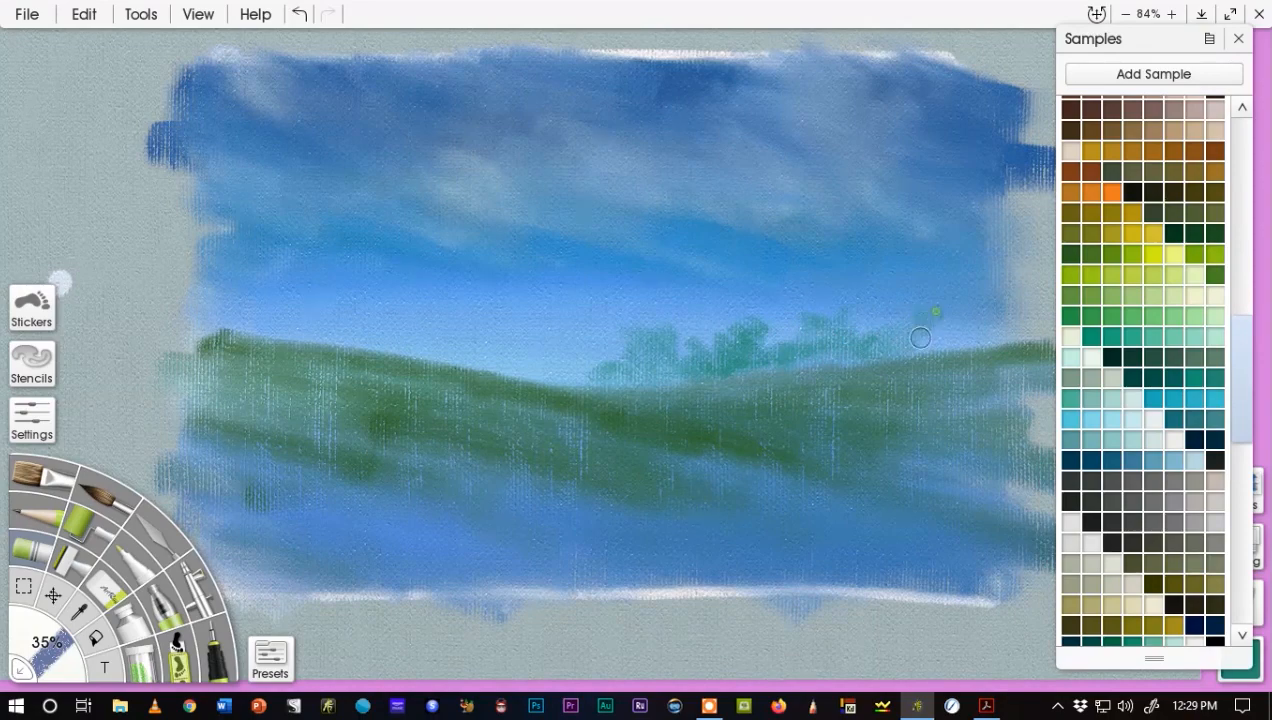
mouse_move(920, 338)
mouse_down()
mouse_move(978, 261)
mouse_move(1028, 313)
mouse_move(964, 307)
mouse_up()
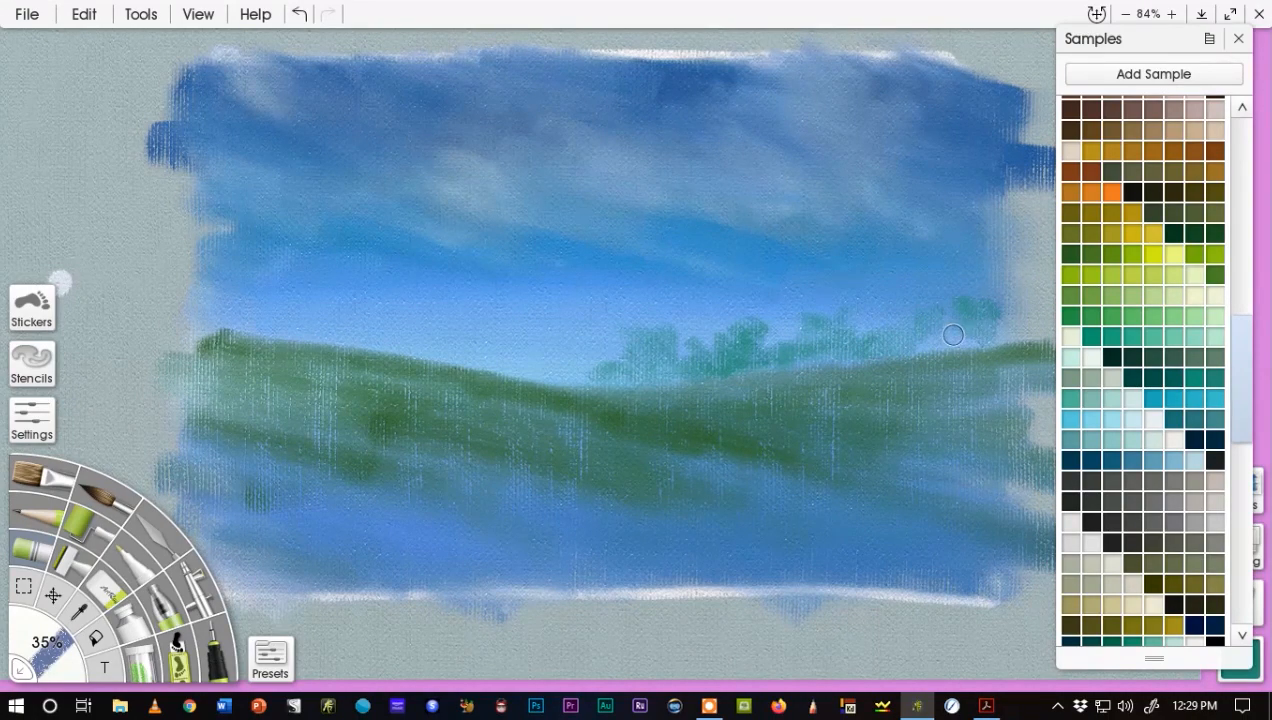
mouse_move(951, 303)
mouse_down()
mouse_move(928, 308)
mouse_move(964, 314)
mouse_move(980, 295)
mouse_up()
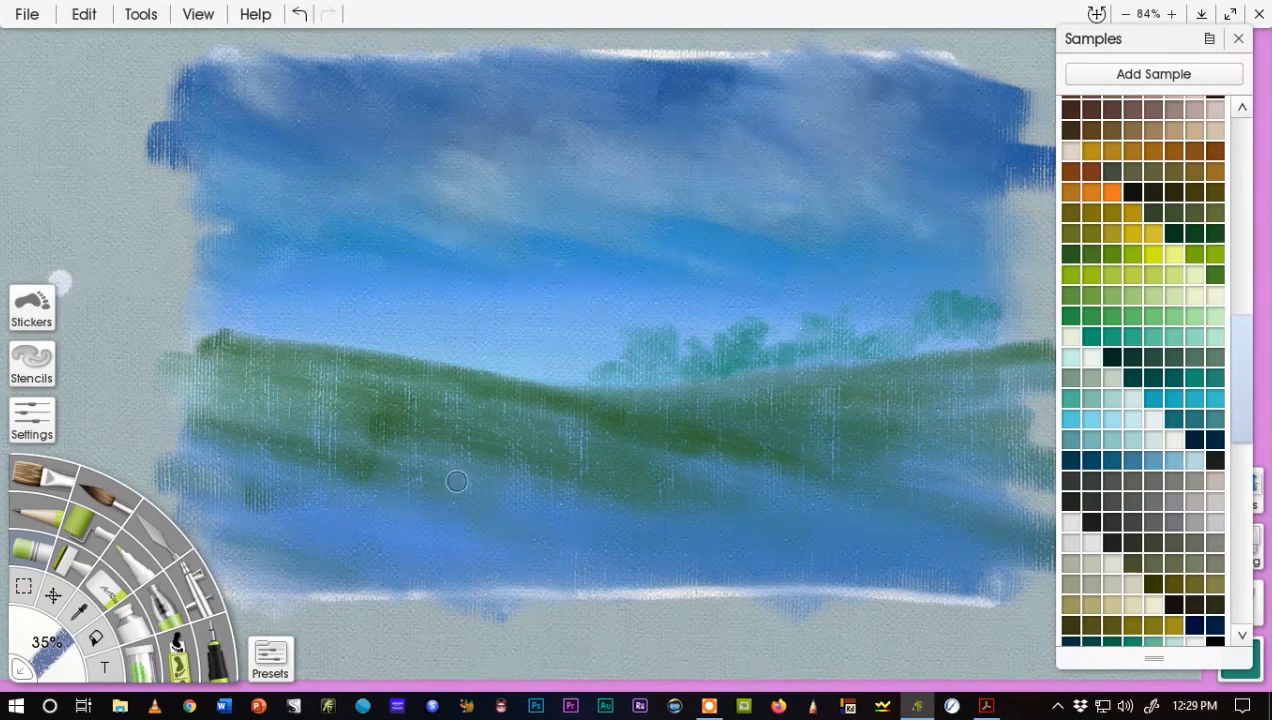
mouse_move(889, 347)
mouse_down()
mouse_move(897, 318)
mouse_move(912, 321)
mouse_move(877, 320)
mouse_move(924, 314)
mouse_move(901, 335)
mouse_move(924, 323)
mouse_move(889, 295)
mouse_move(875, 330)
mouse_move(926, 334)
mouse_move(941, 353)
mouse_move(928, 339)
mouse_move(905, 350)
mouse_move(985, 342)
mouse_up()
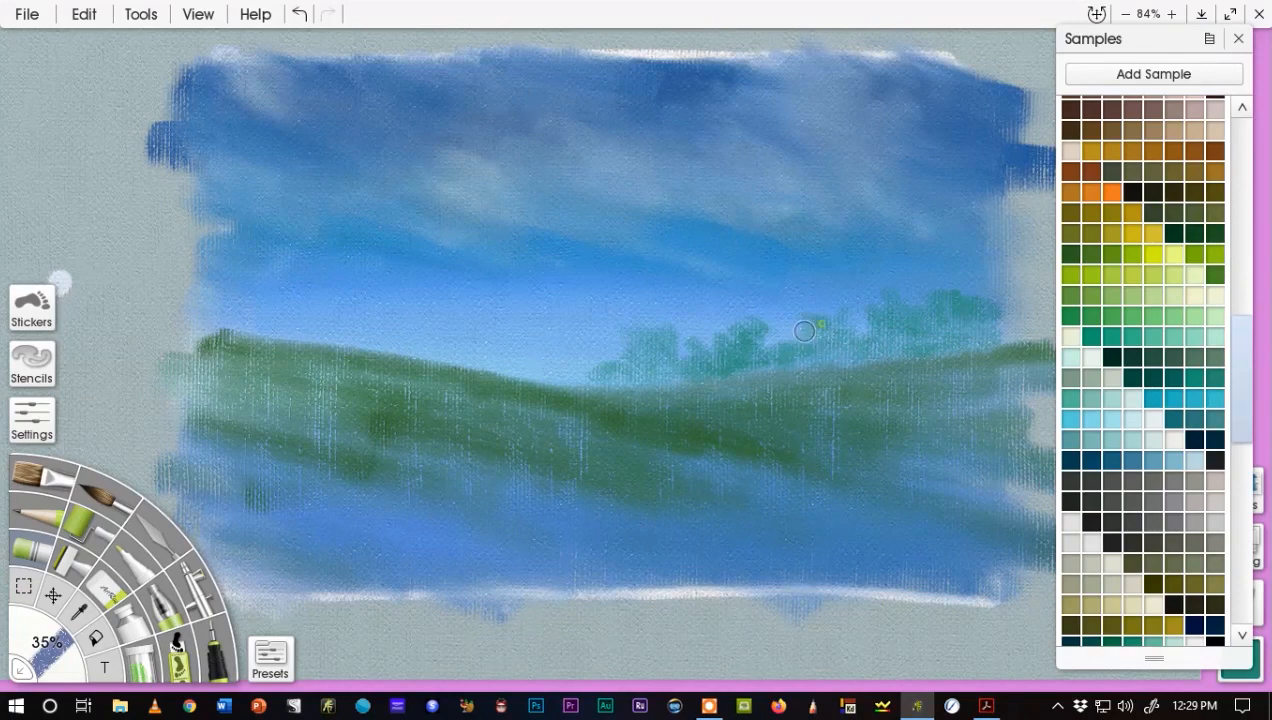
Thicken the foliage of the teal tree line with denser wax pastel strokes along its whole length.
drag(758, 342, 720, 351)
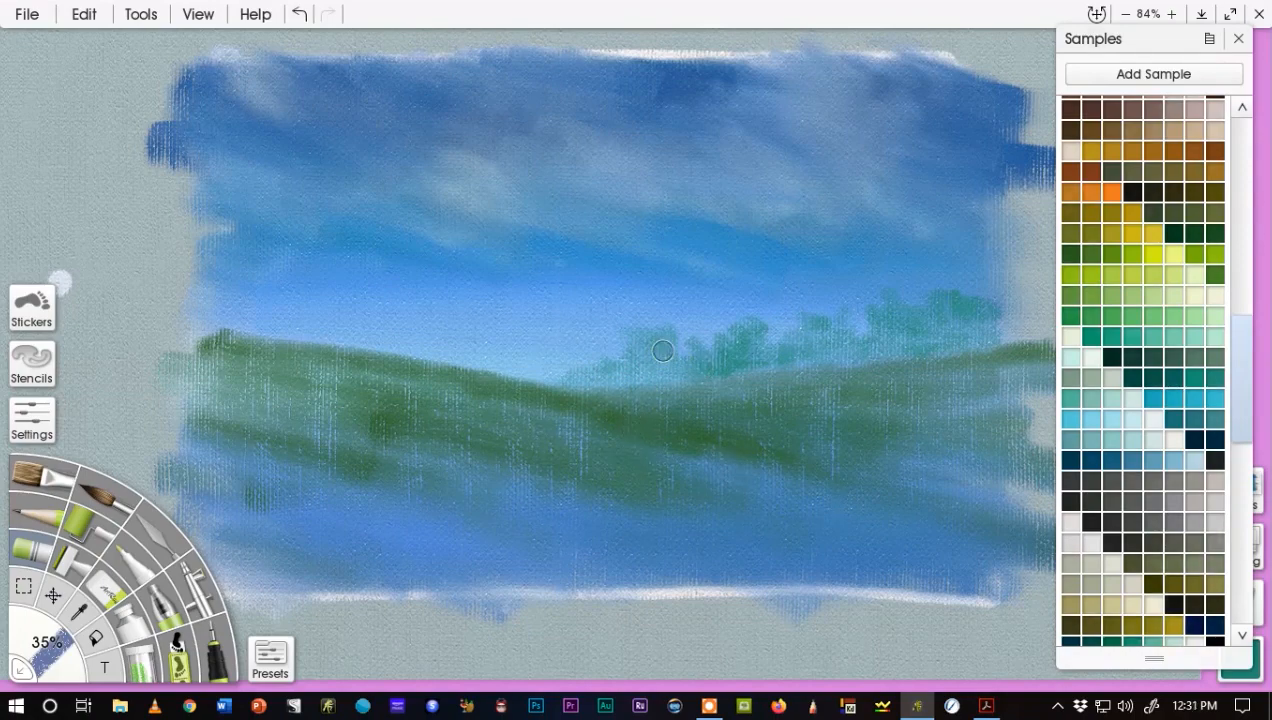
mouse_move(663, 351)
mouse_down()
mouse_move(599, 374)
mouse_move(684, 372)
mouse_move(723, 352)
mouse_move(717, 368)
mouse_move(768, 335)
mouse_move(751, 329)
mouse_move(763, 347)
mouse_move(798, 353)
mouse_move(744, 355)
mouse_move(800, 354)
mouse_up()
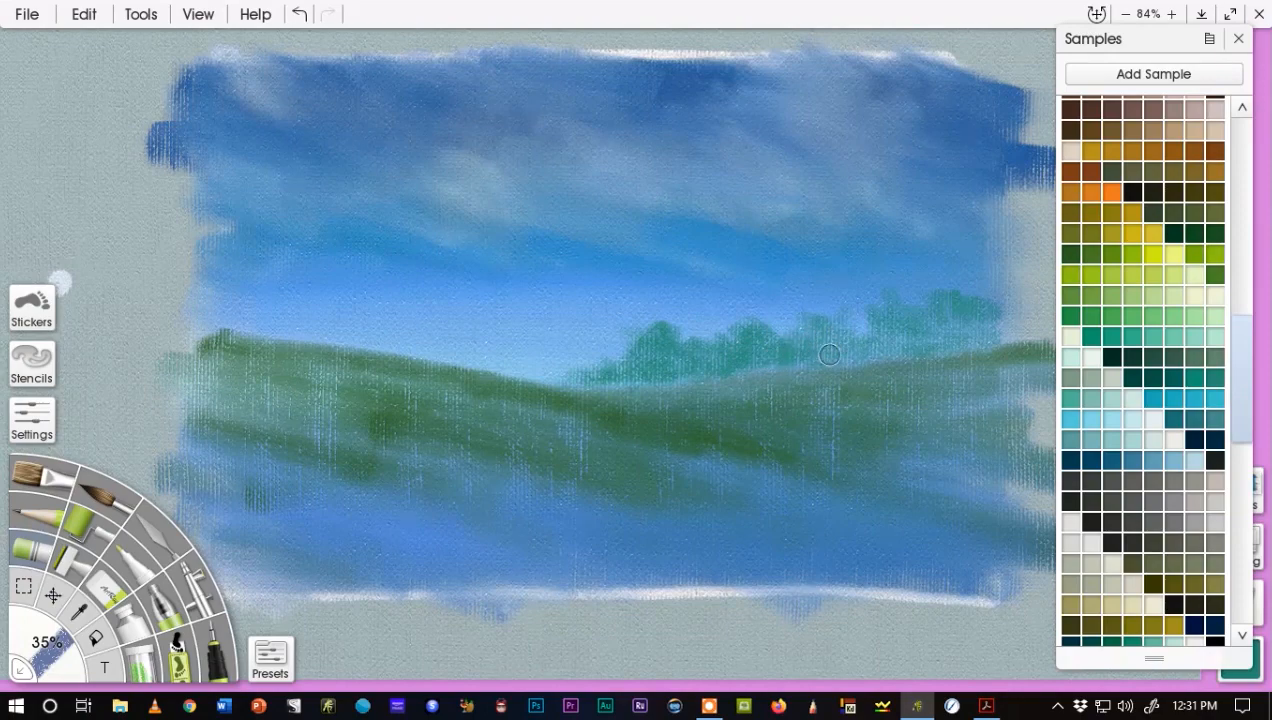
mouse_move(860, 338)
mouse_down()
mouse_move(905, 347)
mouse_move(1004, 327)
mouse_move(935, 343)
mouse_up()
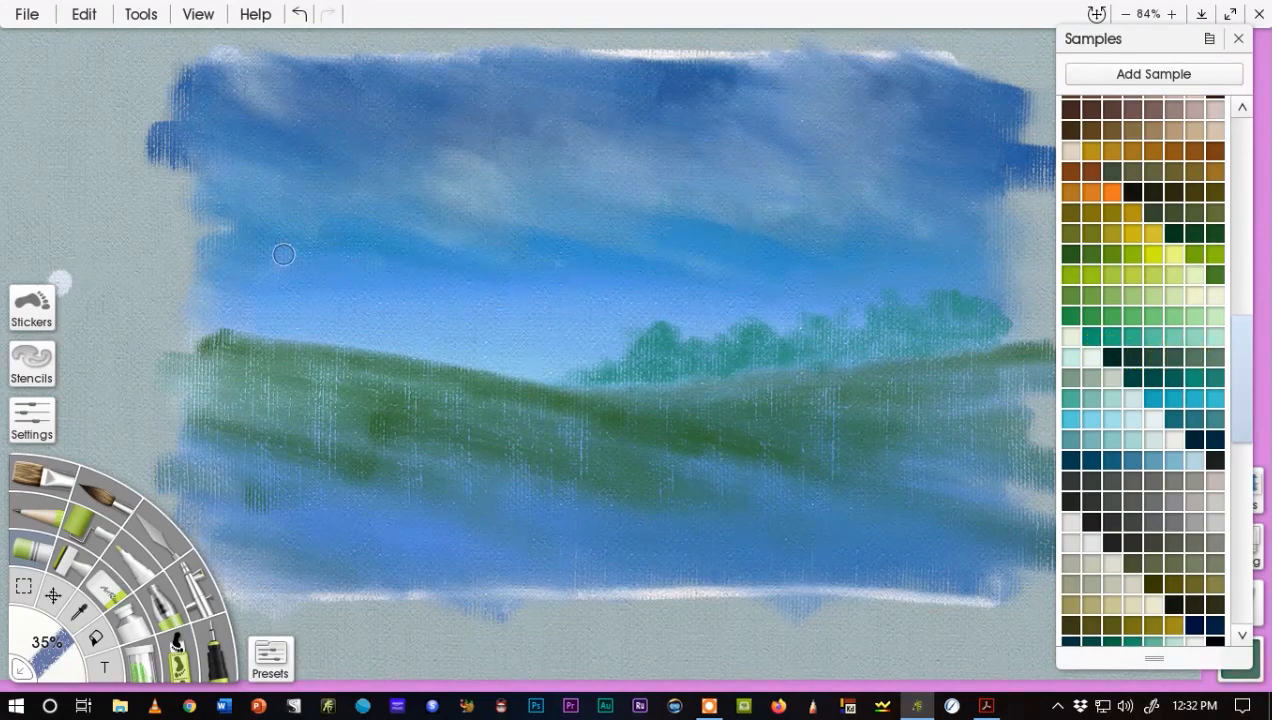
Paint a tall cluster of trees in a muted grey-green sample on the crest of the left hill, filled down to the ridge.
mouse_move(312, 247)
mouse_down()
mouse_move(344, 250)
mouse_move(311, 256)
mouse_up()
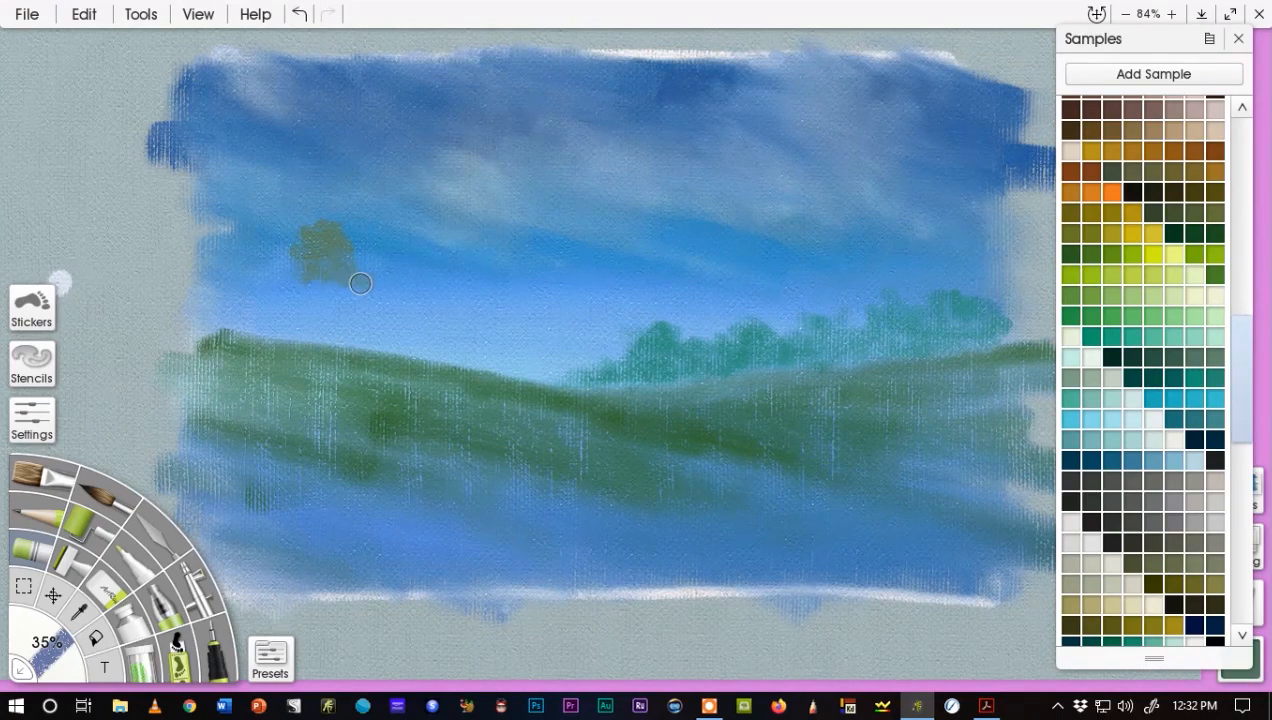
drag(340, 288, 290, 281)
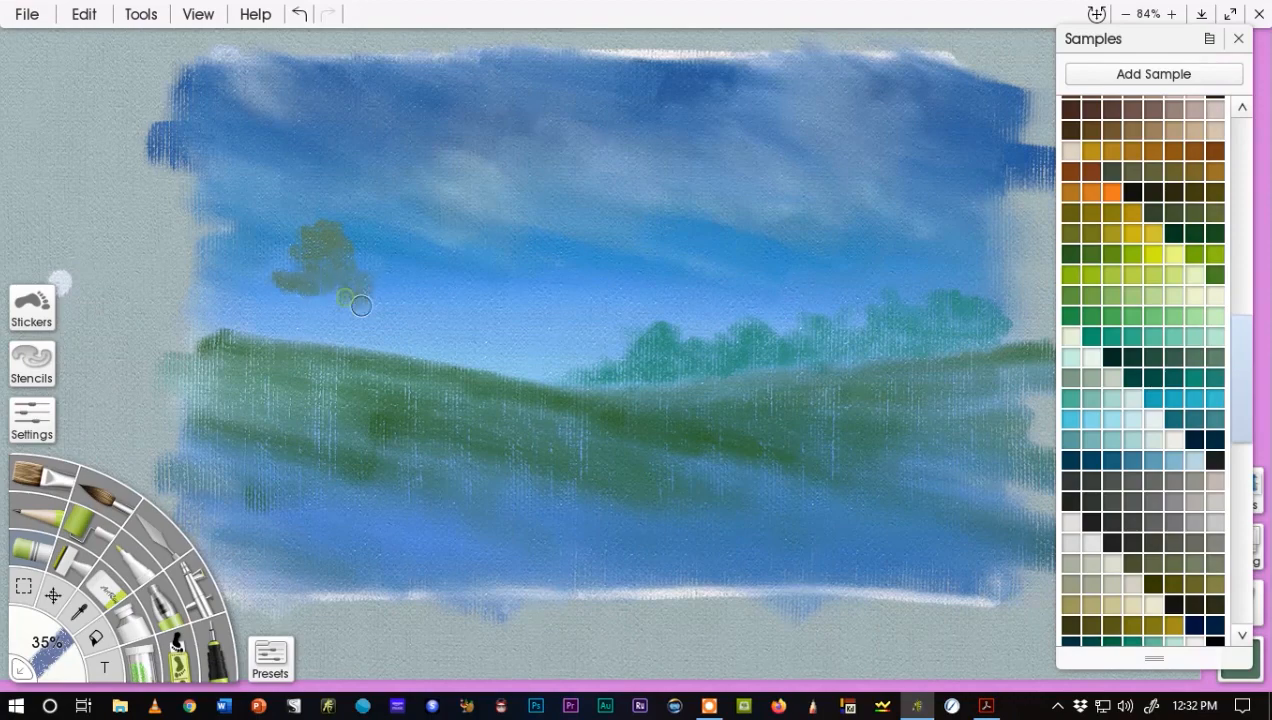
mouse_move(361, 305)
mouse_down()
mouse_move(262, 299)
mouse_move(252, 274)
mouse_move(263, 290)
mouse_move(222, 296)
mouse_move(284, 306)
mouse_move(212, 315)
mouse_move(289, 331)
mouse_move(329, 302)
mouse_move(307, 324)
mouse_move(350, 317)
mouse_move(246, 271)
mouse_up()
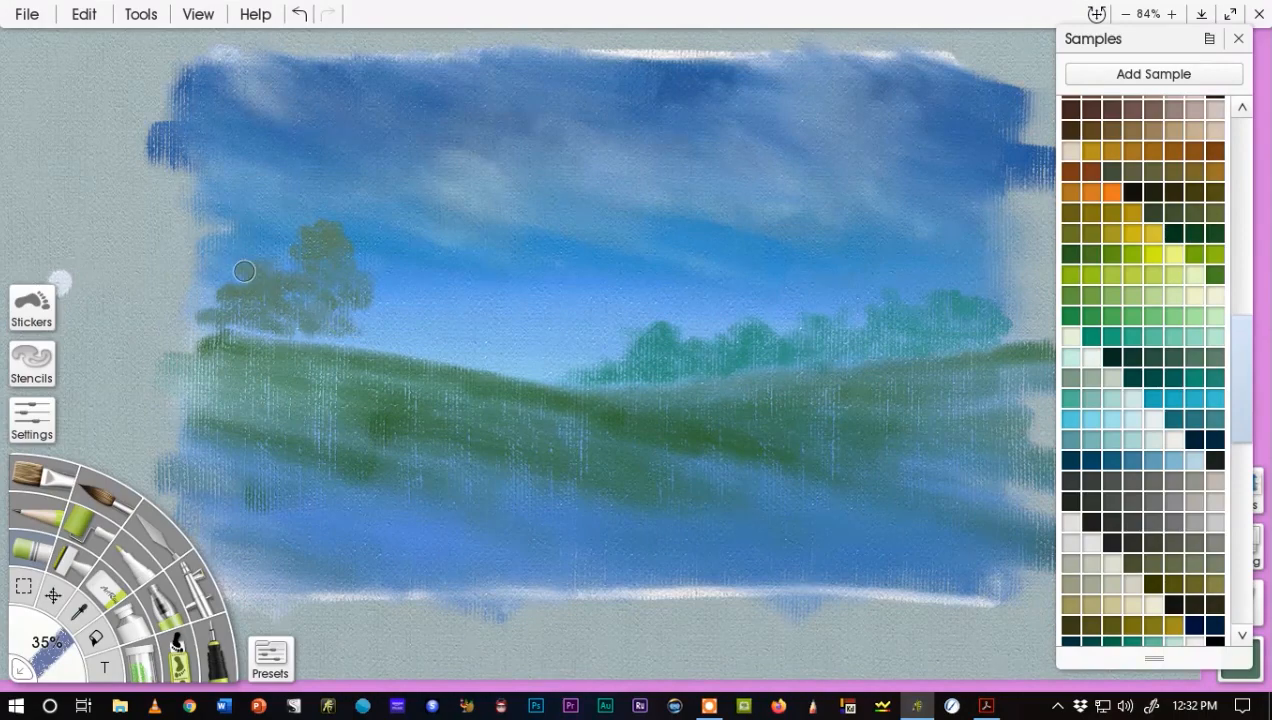
mouse_move(325, 330)
mouse_down()
mouse_move(241, 324)
mouse_move(261, 337)
mouse_move(210, 322)
mouse_move(369, 342)
mouse_move(336, 330)
mouse_move(373, 302)
mouse_move(397, 316)
mouse_move(369, 341)
mouse_move(401, 340)
mouse_move(397, 302)
mouse_up()
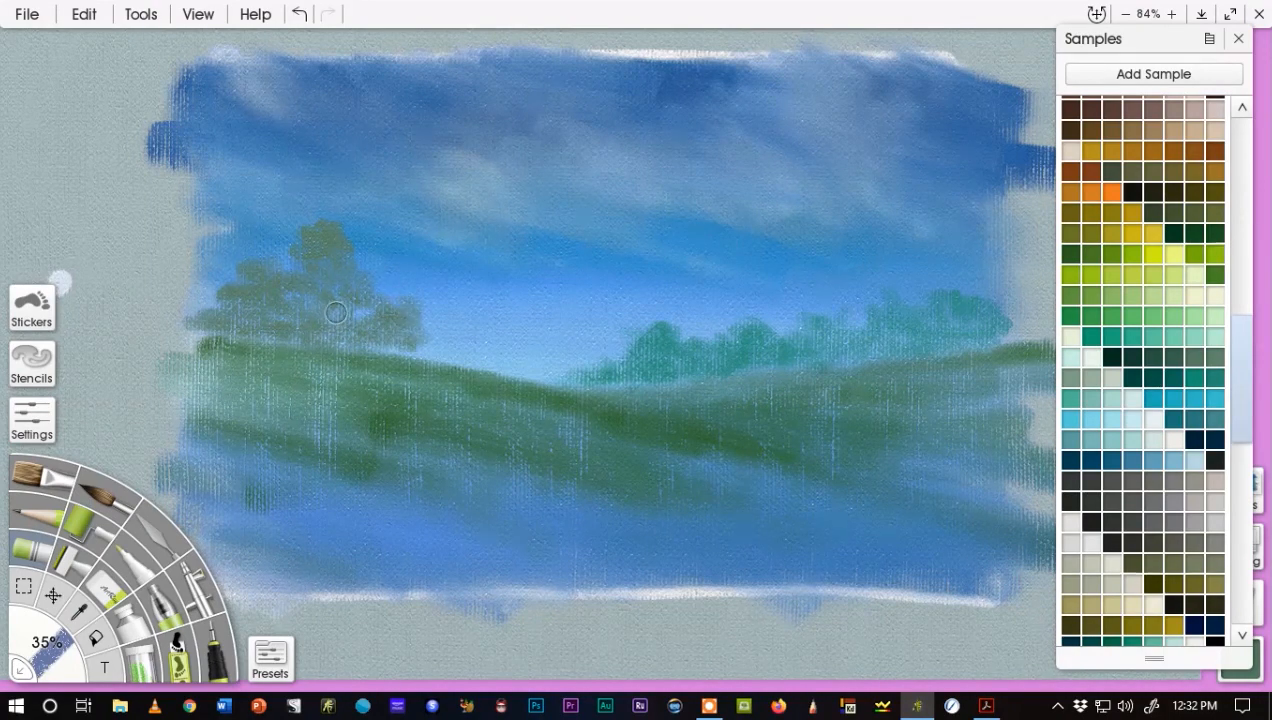
mouse_move(347, 330)
mouse_down()
mouse_move(405, 345)
mouse_move(237, 335)
mouse_up()
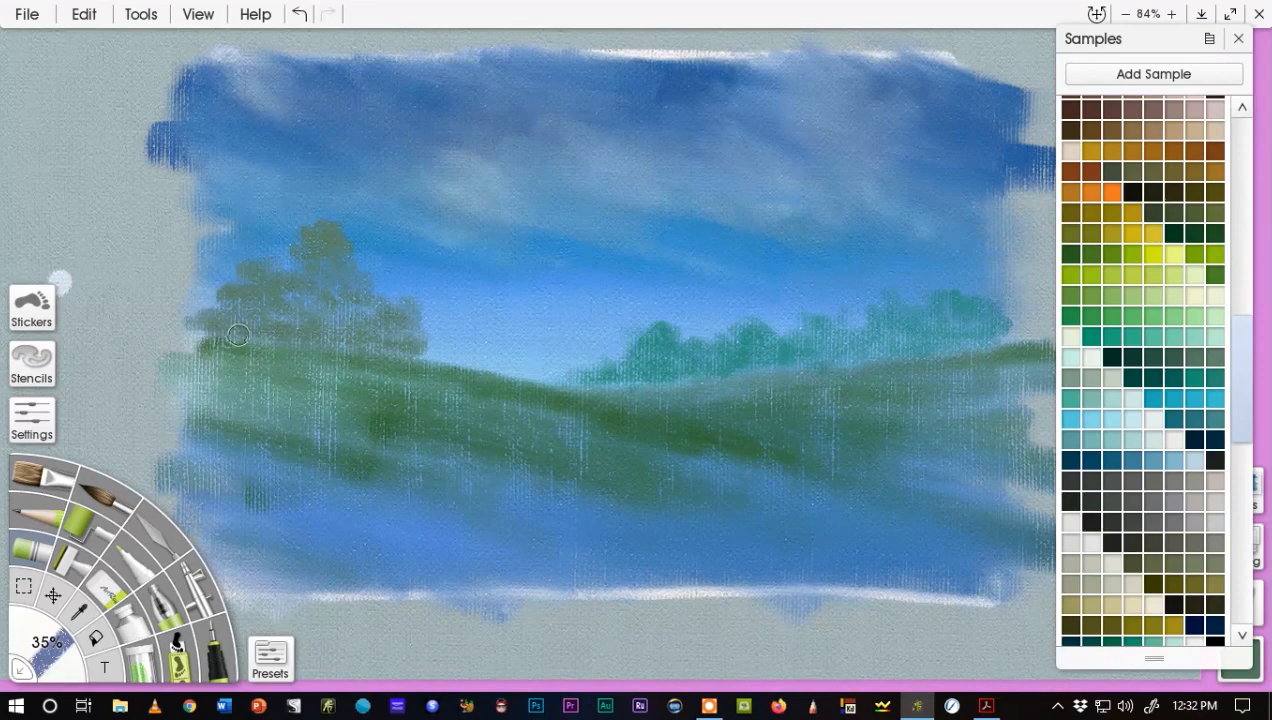
Continue the muted green trees down the left slope to the valley and shade the hillside beneath them.
mouse_move(405, 330)
mouse_down()
mouse_move(441, 327)
mouse_move(472, 336)
mouse_move(439, 340)
mouse_move(492, 292)
mouse_move(479, 286)
mouse_move(448, 292)
mouse_move(502, 302)
mouse_move(493, 321)
mouse_move(452, 313)
mouse_move(423, 335)
mouse_move(503, 346)
mouse_move(494, 324)
mouse_move(493, 353)
mouse_move(443, 354)
mouse_up()
mouse_move(535, 348)
mouse_down()
mouse_move(565, 372)
mouse_move(532, 366)
mouse_move(574, 366)
mouse_up()
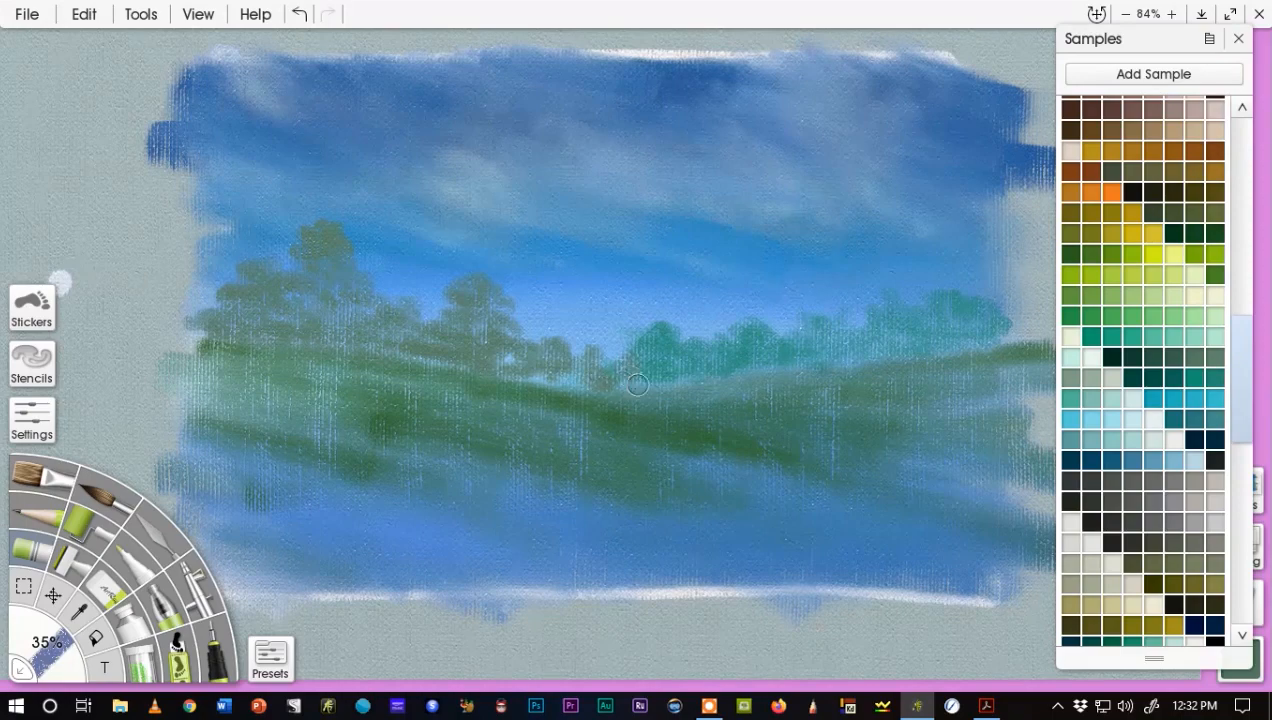
mouse_move(637, 385)
mouse_down()
mouse_move(597, 358)
mouse_move(588, 328)
mouse_move(563, 369)
mouse_move(449, 357)
mouse_up()
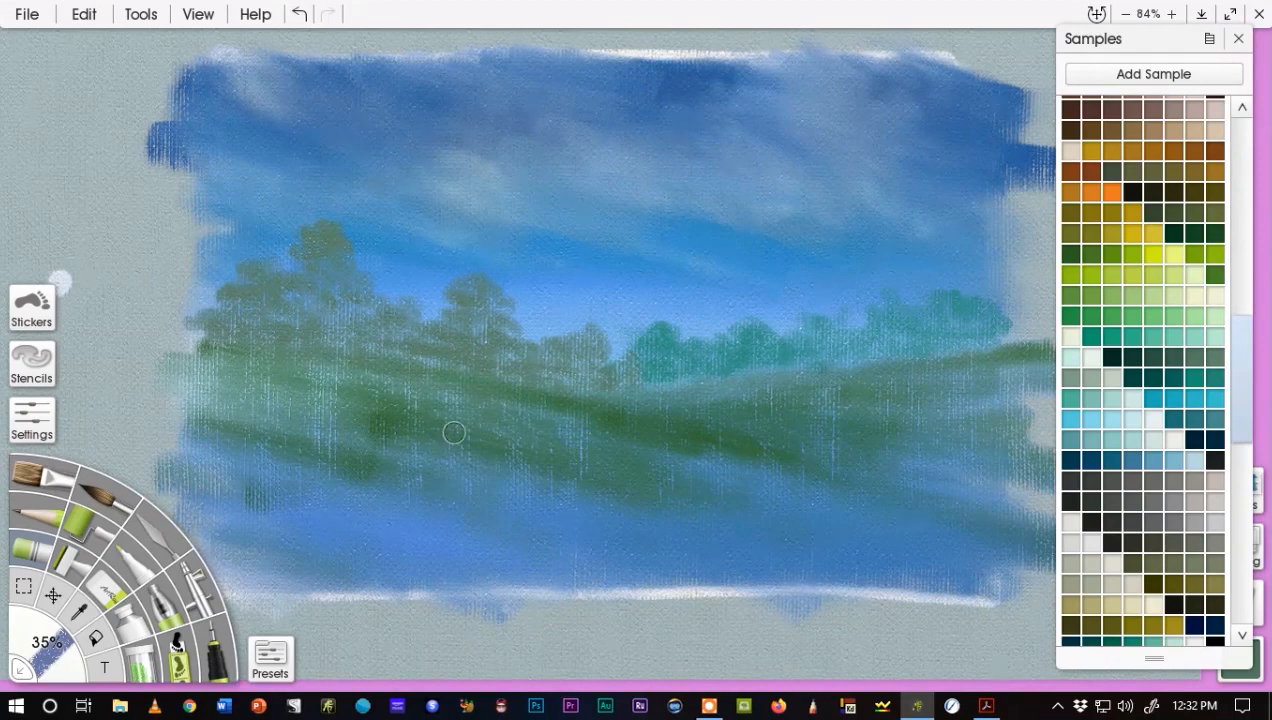
mouse_move(382, 407)
mouse_down()
mouse_move(417, 430)
mouse_move(353, 420)
mouse_up()
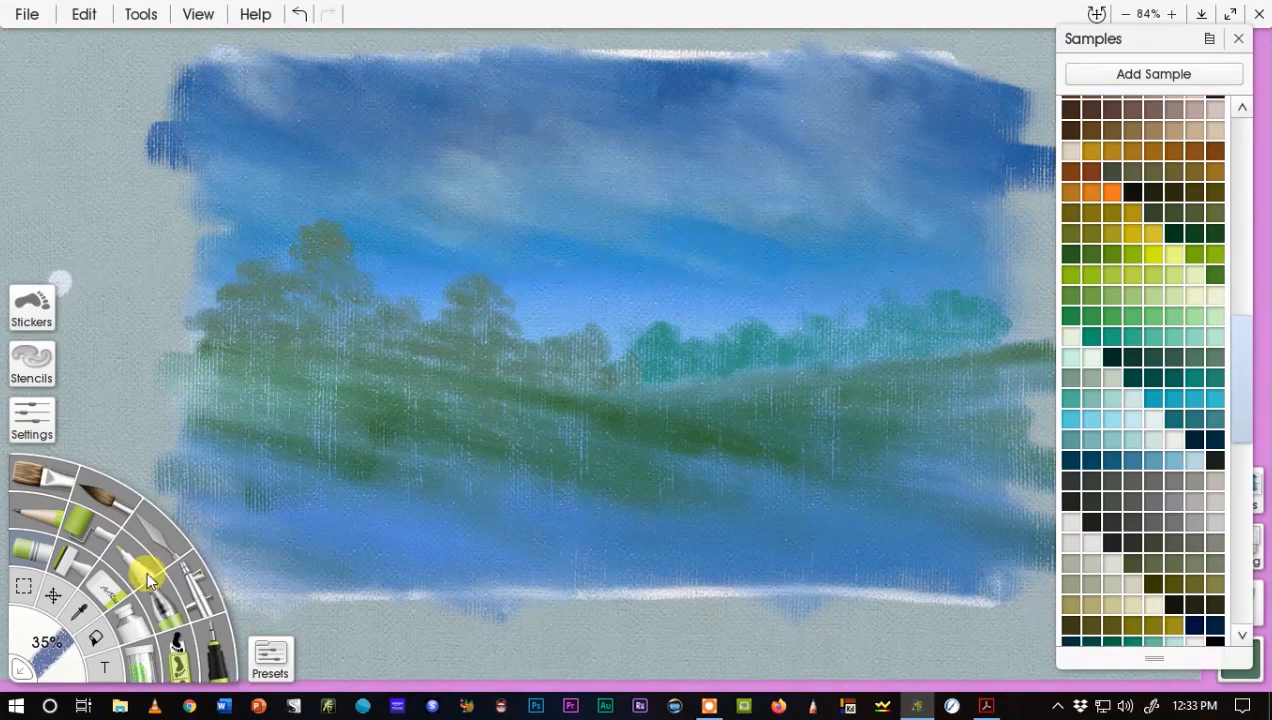
Switch to the palette knife with the Just Blend Color preset.
click(152, 536)
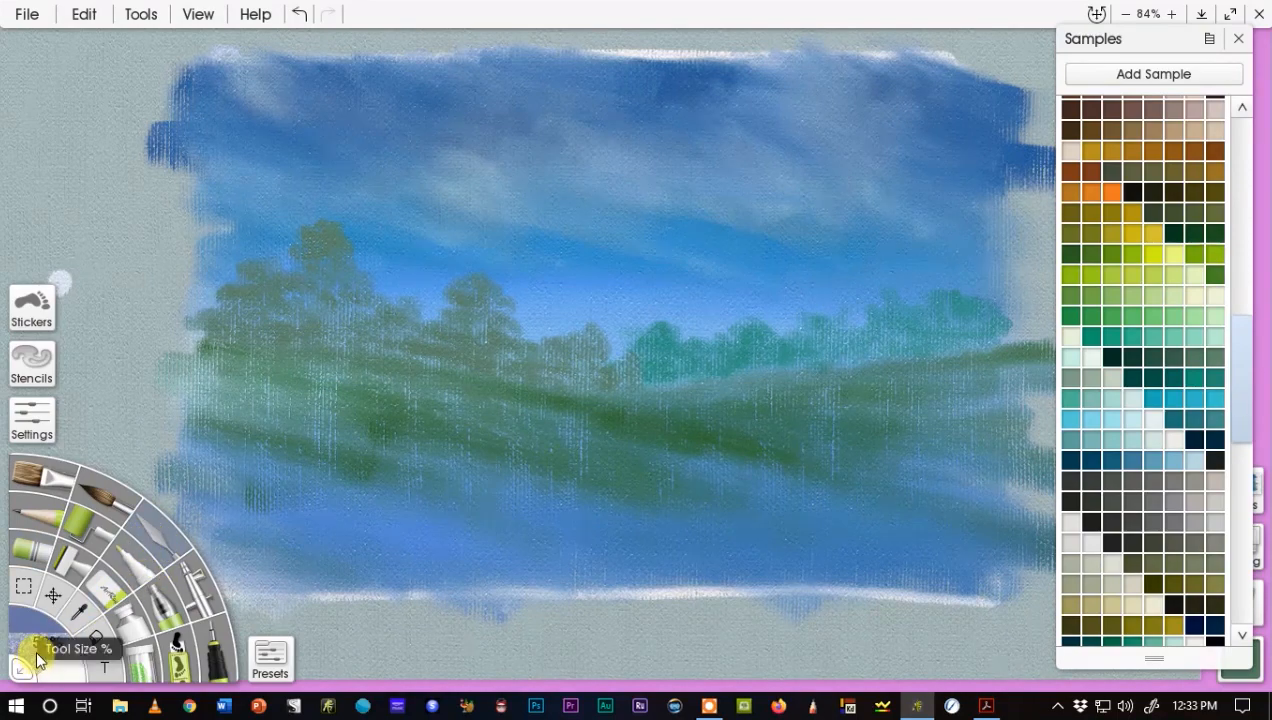
click(268, 656)
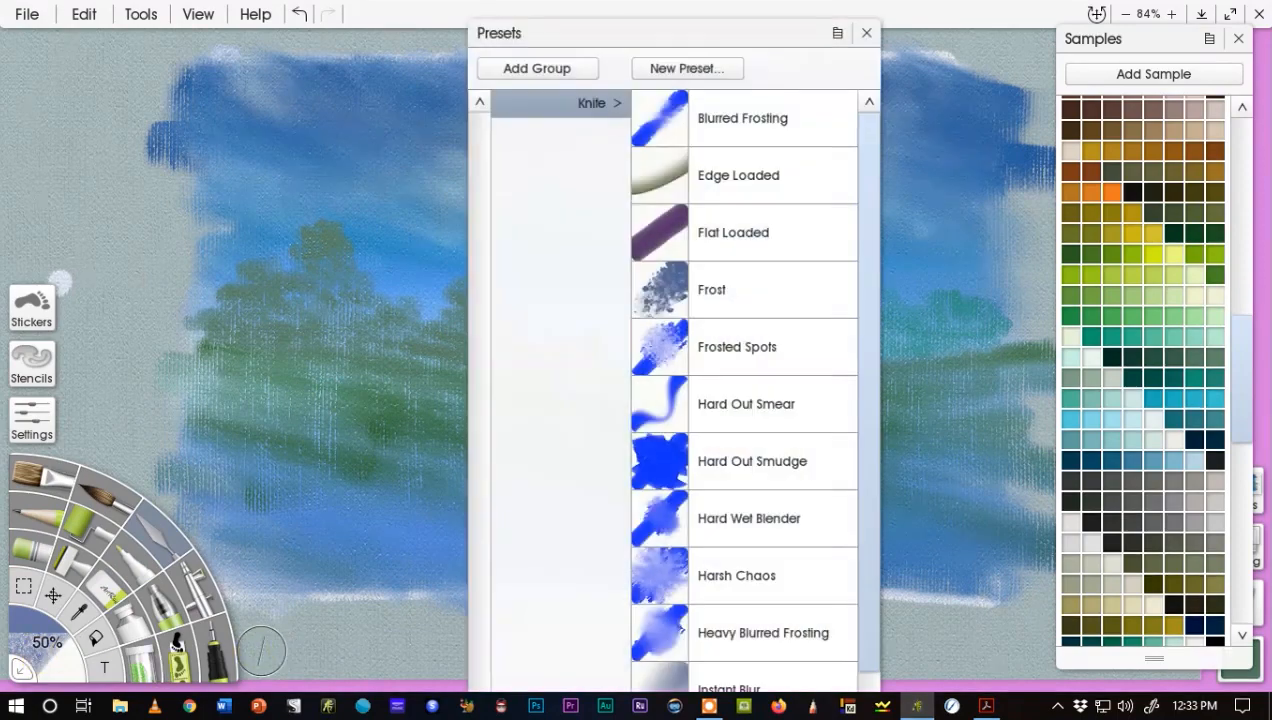
drag(870, 506, 898, 587)
click(812, 632)
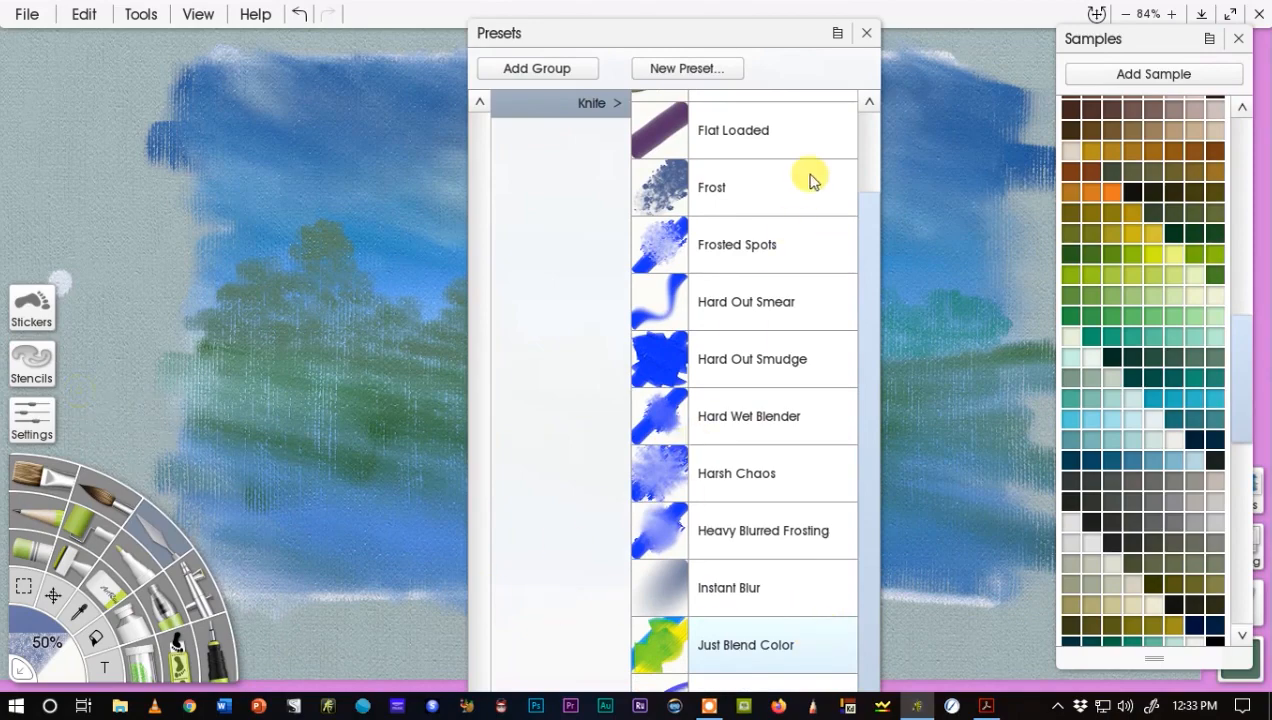
click(865, 36)
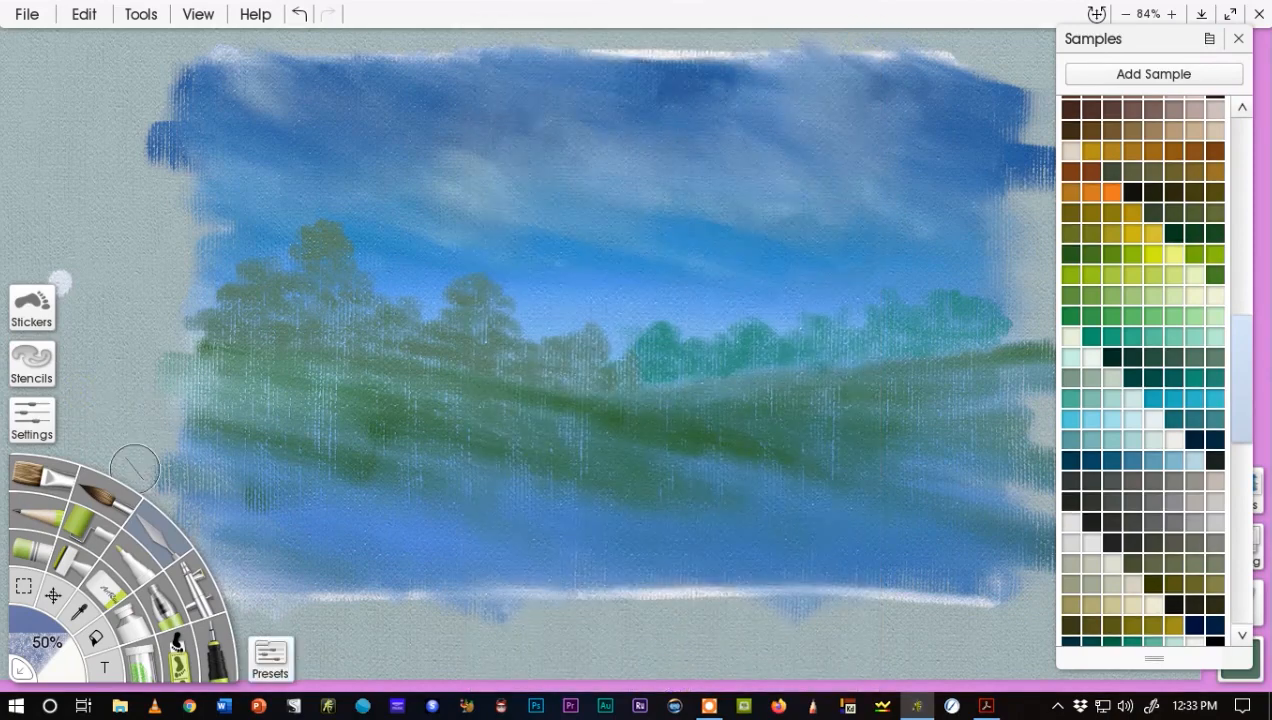
Show the tool settings at the upper-left edge of the canvas and set the palette knife's pressure to its minimum.
click(30, 446)
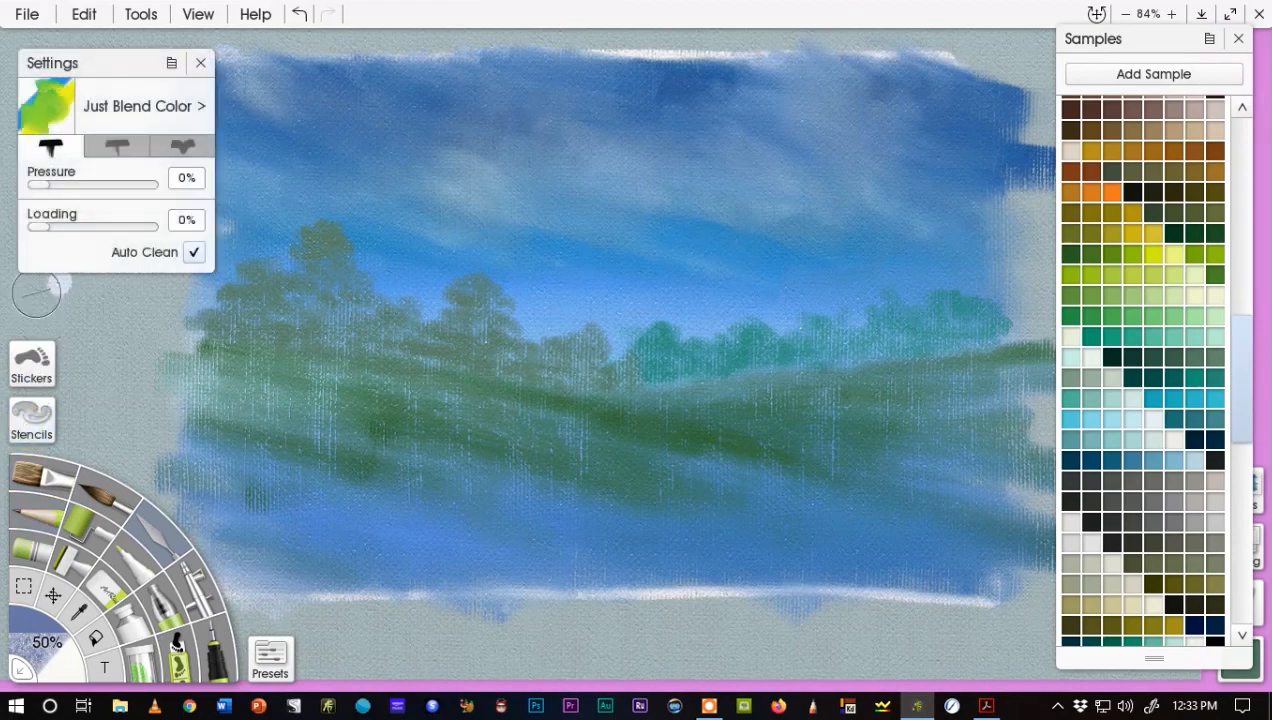
drag(108, 66, 95, 54)
click(34, 174)
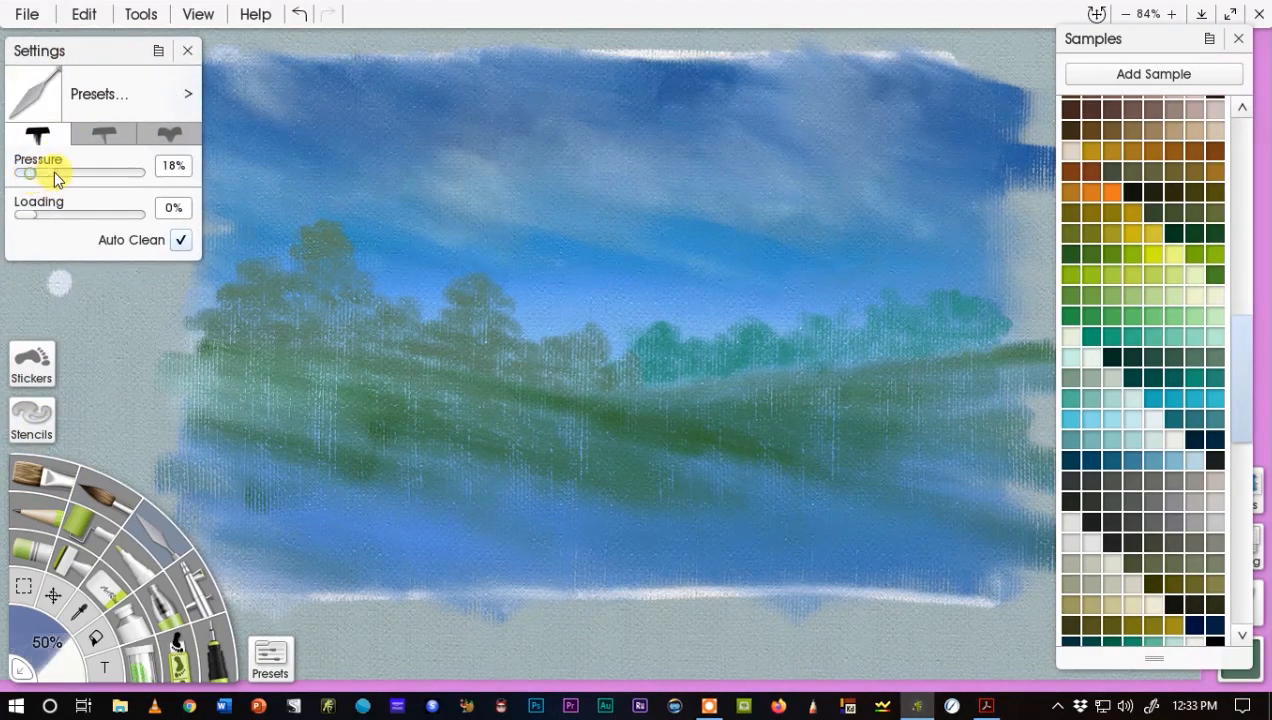
drag(52, 180, 10, 178)
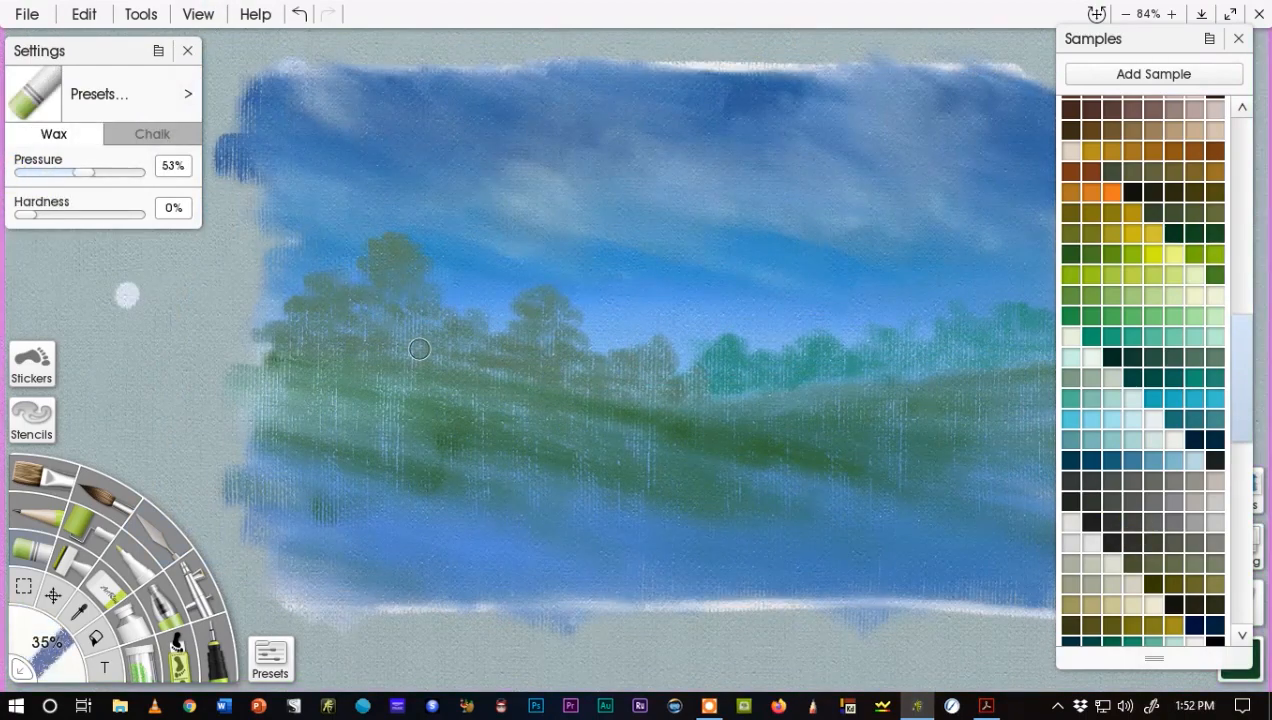
Paint dark green wax pastel foliage at 35% size over the whole tree line on the left hill, from its outer edge to the valley.
drag(411, 259, 402, 242)
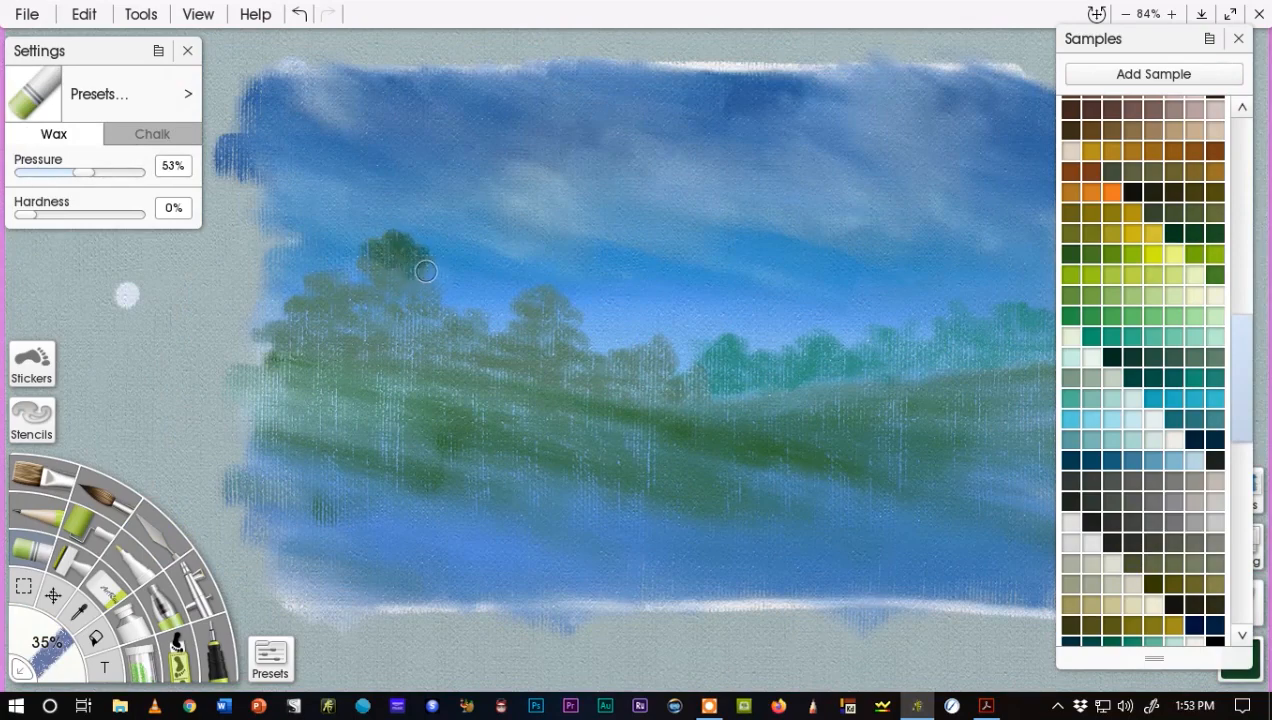
drag(402, 275, 367, 255)
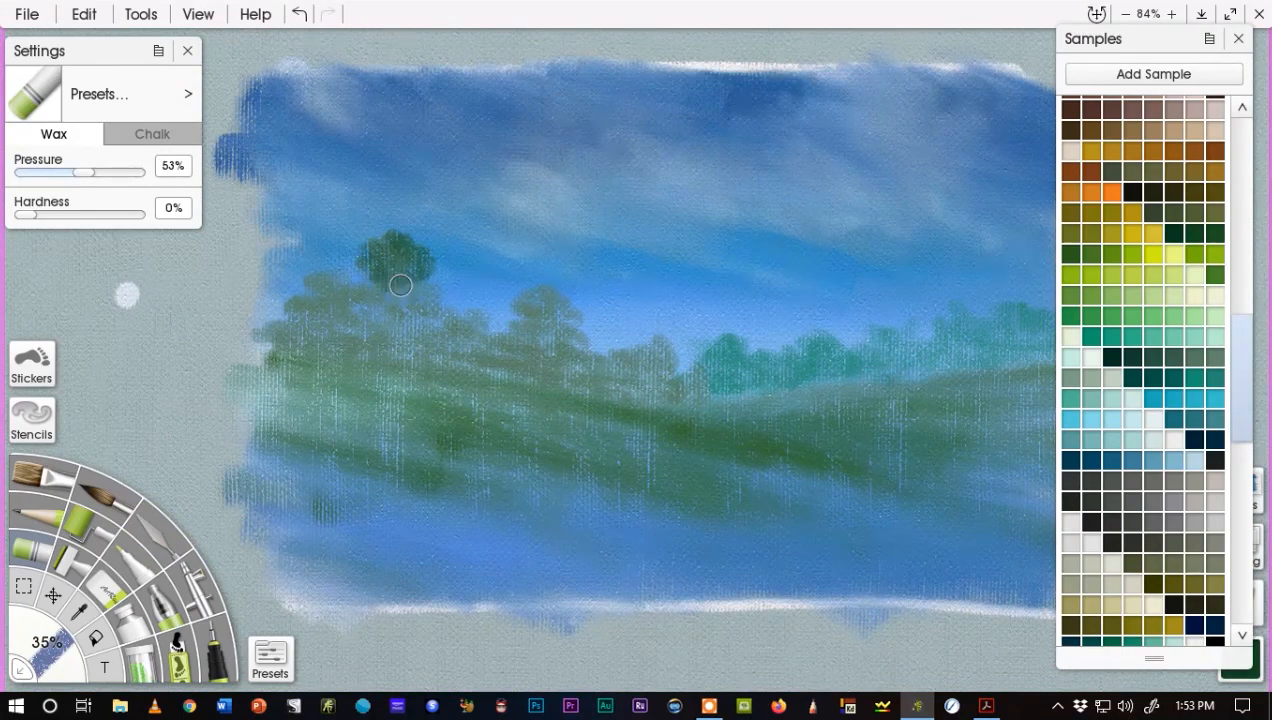
mouse_move(418, 288)
mouse_down()
mouse_move(377, 300)
mouse_move(318, 273)
mouse_move(335, 277)
mouse_move(301, 296)
mouse_move(350, 311)
mouse_move(294, 312)
mouse_move(364, 308)
mouse_move(333, 327)
mouse_move(273, 329)
mouse_move(321, 346)
mouse_move(307, 346)
mouse_move(338, 333)
mouse_move(366, 342)
mouse_move(363, 329)
mouse_move(386, 326)
mouse_move(387, 345)
mouse_move(440, 287)
mouse_move(469, 299)
mouse_move(446, 324)
mouse_move(391, 317)
mouse_move(419, 310)
mouse_move(410, 327)
mouse_move(456, 332)
mouse_move(395, 341)
mouse_move(450, 354)
mouse_move(470, 334)
mouse_move(502, 345)
mouse_move(555, 312)
mouse_move(546, 289)
mouse_move(573, 287)
mouse_move(560, 302)
mouse_move(558, 277)
mouse_move(528, 280)
mouse_move(565, 305)
mouse_move(521, 306)
mouse_move(561, 321)
mouse_move(512, 324)
mouse_move(500, 340)
mouse_move(532, 347)
mouse_move(462, 356)
mouse_move(525, 365)
mouse_move(664, 341)
mouse_move(697, 370)
mouse_up()
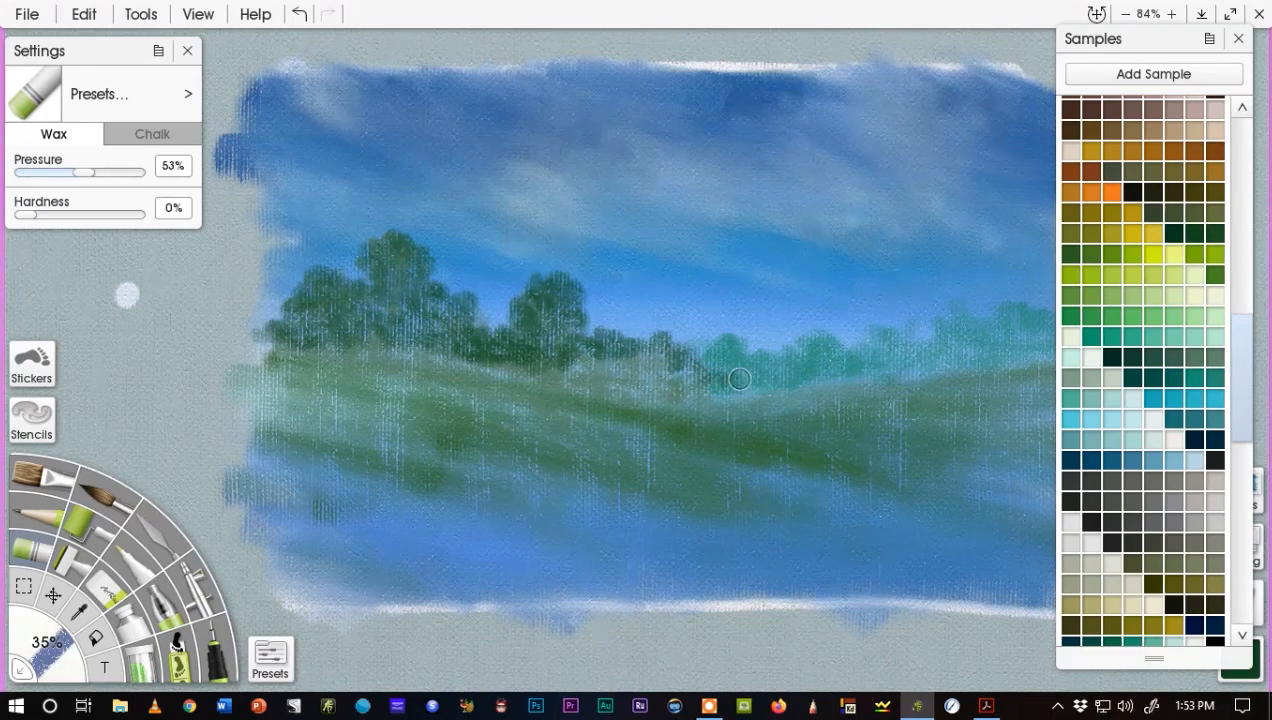
mouse_move(693, 389)
mouse_down()
mouse_move(722, 367)
mouse_move(681, 383)
mouse_move(661, 366)
mouse_move(652, 377)
mouse_move(677, 395)
mouse_move(674, 365)
mouse_move(635, 368)
mouse_move(651, 358)
mouse_move(620, 382)
mouse_move(659, 376)
mouse_move(653, 385)
mouse_move(739, 408)
mouse_move(691, 403)
mouse_move(751, 410)
mouse_move(582, 368)
mouse_move(613, 374)
mouse_up()
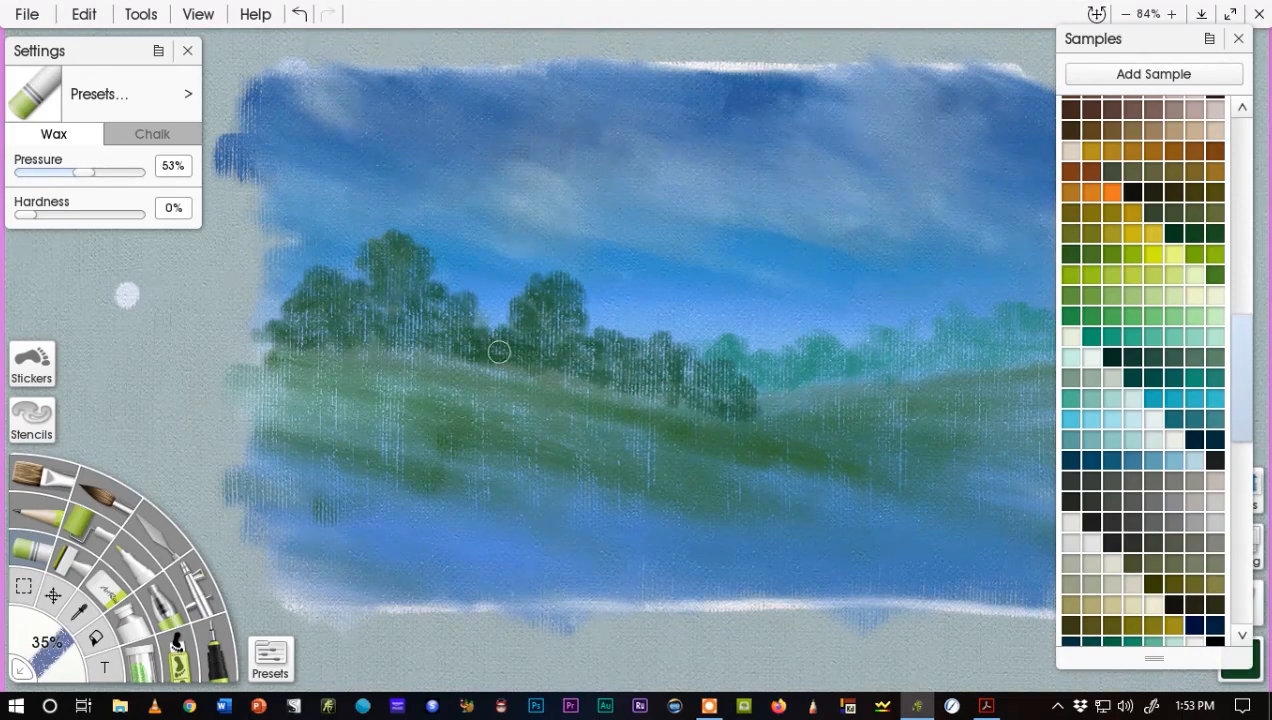
mouse_move(343, 318)
mouse_down()
mouse_move(266, 321)
mouse_move(281, 305)
mouse_move(266, 281)
mouse_move(242, 324)
mouse_up()
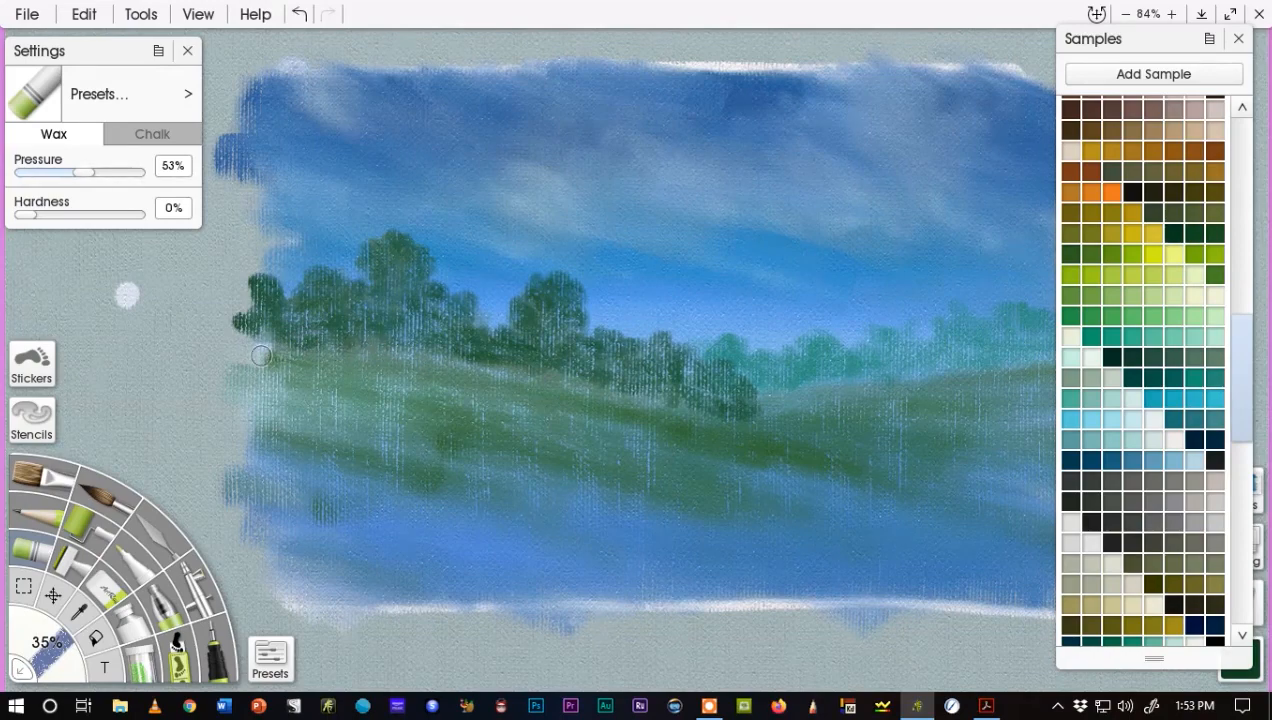
Draw a dark green ridge from the tree bases down the slope, and shade the upper hillside at 71% size.
mouse_move(302, 343)
mouse_down()
mouse_move(388, 356)
mouse_move(282, 337)
mouse_move(650, 391)
mouse_move(770, 432)
mouse_move(628, 399)
mouse_move(1037, 507)
mouse_move(940, 488)
mouse_up()
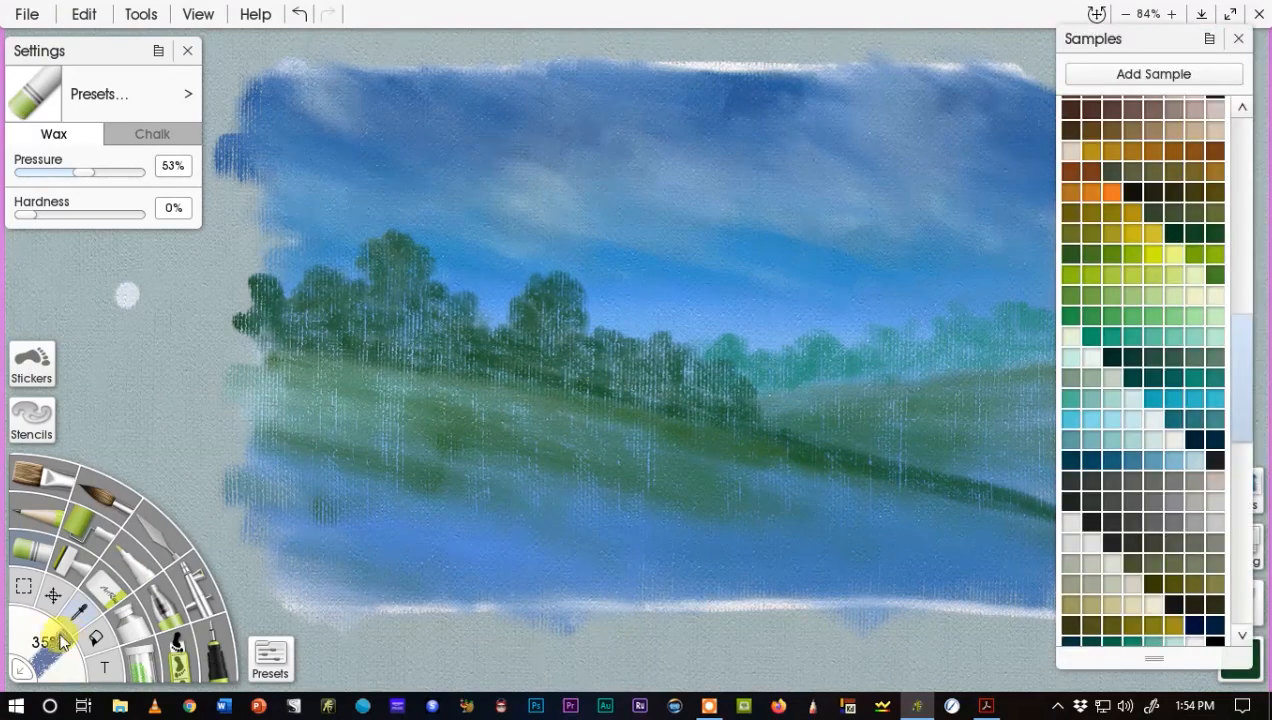
drag(48, 643, 76, 659)
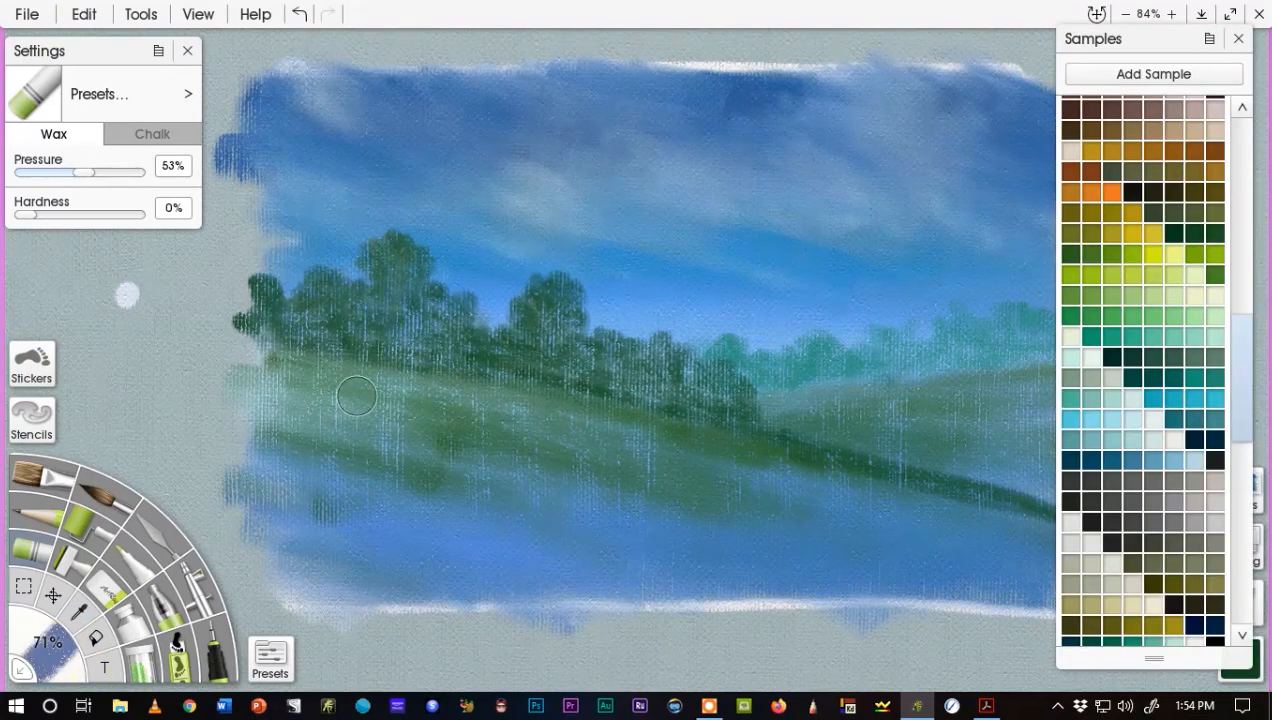
mouse_move(324, 379)
mouse_down()
mouse_move(459, 387)
mouse_move(388, 392)
mouse_move(433, 389)
mouse_move(437, 371)
mouse_move(714, 450)
mouse_up()
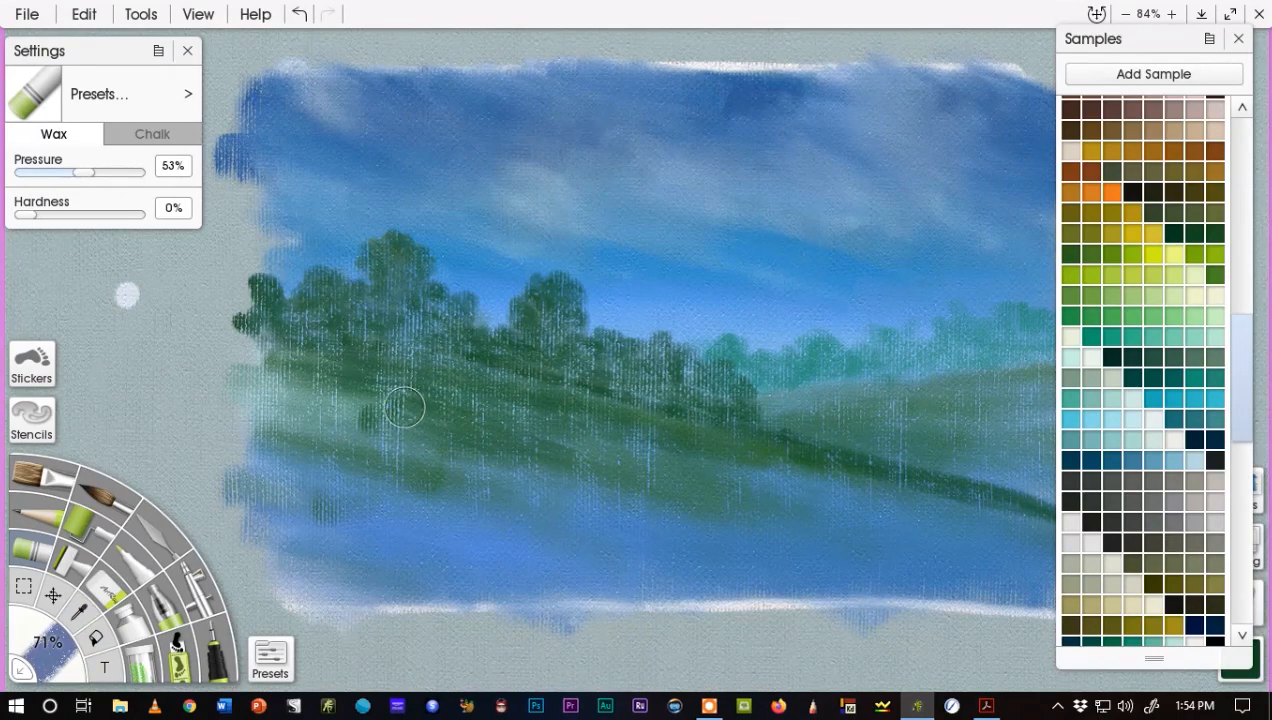
Set the pastel to 44% pressure and 33% hardness, and darken the green hillside band below the ridge to the painting's right edge.
drag(82, 171, 75, 171)
drag(30, 214, 82, 214)
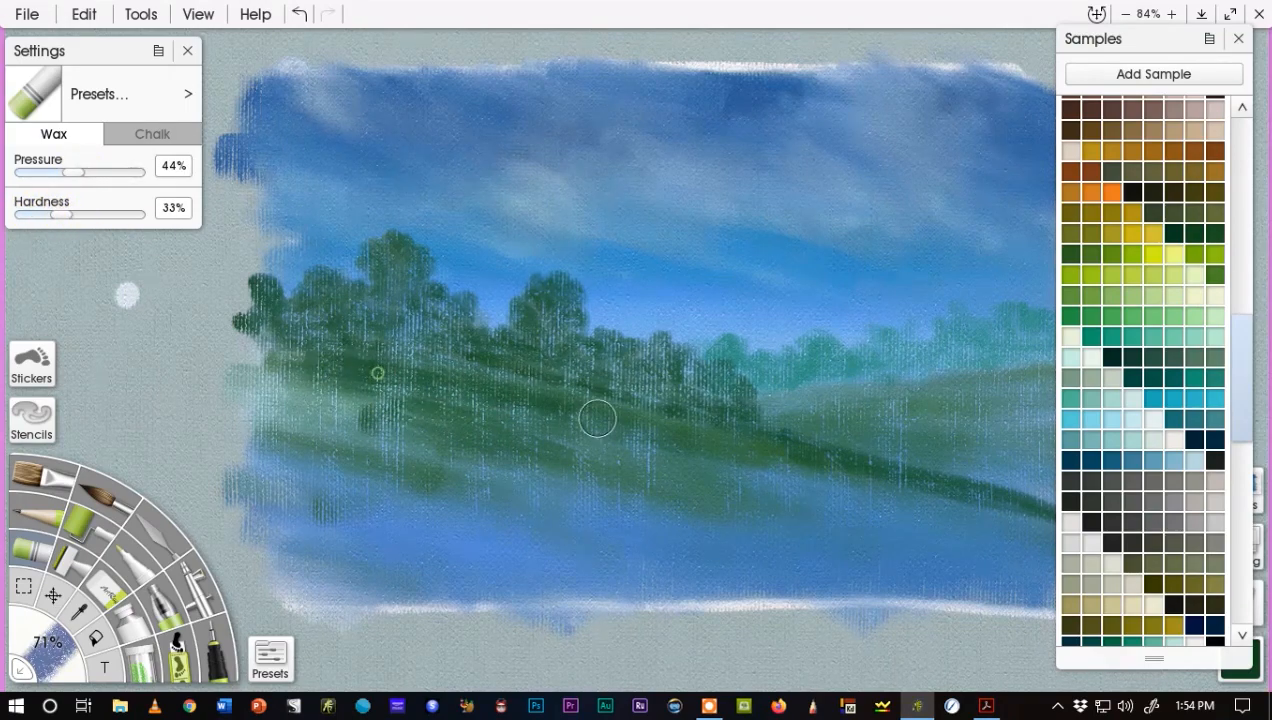
mouse_move(533, 424)
mouse_down()
mouse_move(590, 435)
mouse_move(316, 400)
mouse_move(532, 400)
mouse_move(728, 427)
mouse_move(797, 479)
mouse_move(919, 490)
mouse_up()
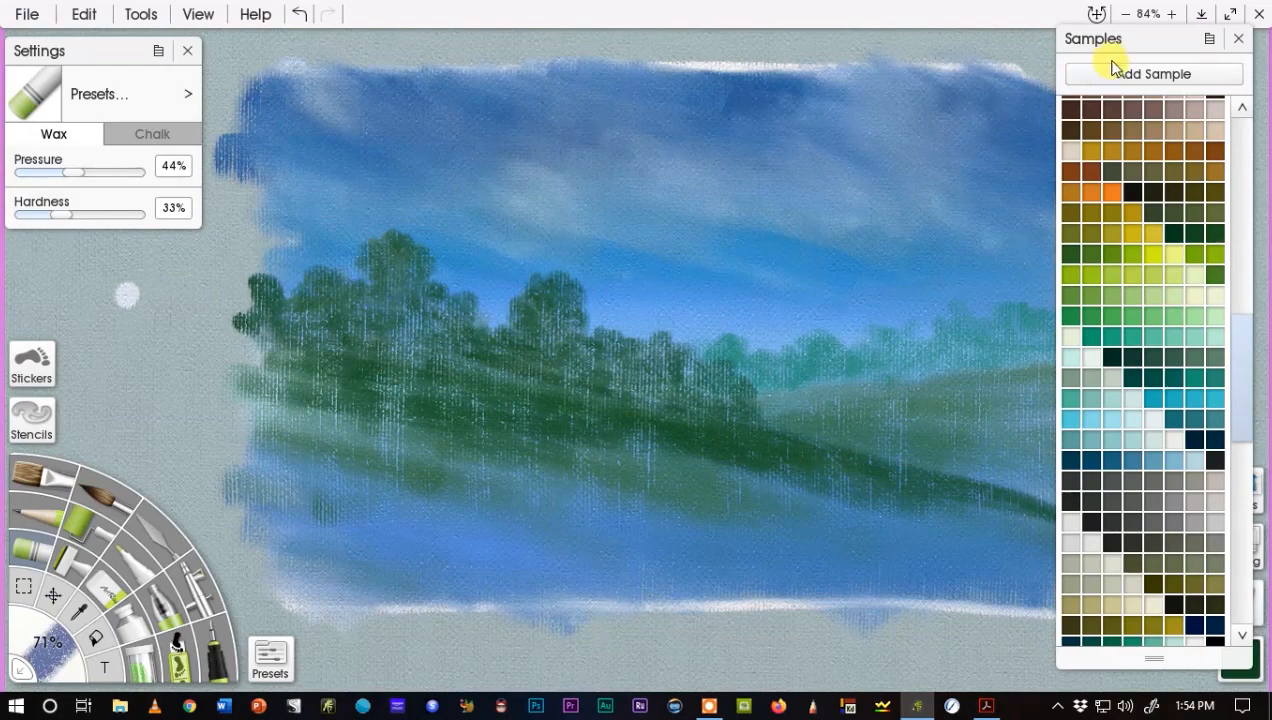
drag(1118, 48, 1169, 56)
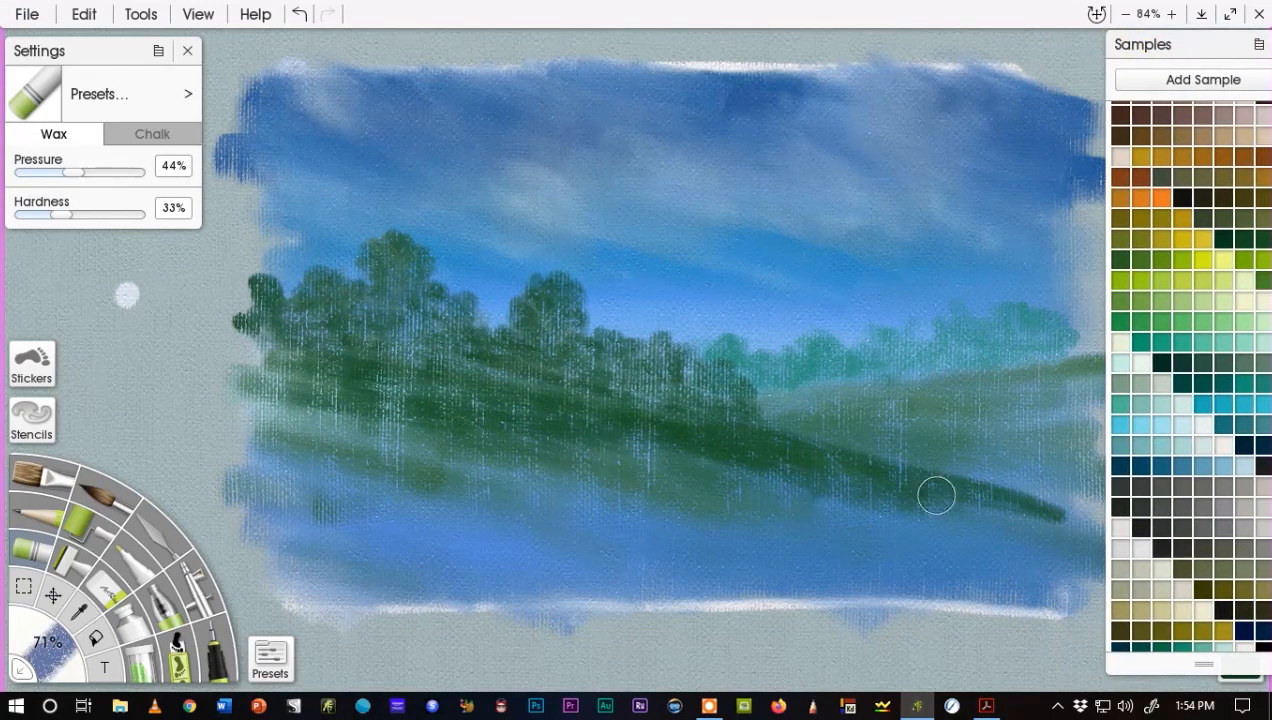
drag(935, 493, 1105, 550)
Cover the lower slope with broad dark green strokes, enlarging the pastel to 100%.
mouse_move(907, 529)
mouse_down()
mouse_move(670, 474)
mouse_move(1032, 518)
mouse_move(856, 517)
mouse_move(447, 465)
mouse_move(305, 413)
mouse_move(265, 432)
mouse_move(598, 487)
mouse_move(584, 468)
mouse_move(840, 489)
mouse_move(1019, 555)
mouse_move(659, 476)
mouse_move(518, 488)
mouse_move(550, 514)
mouse_move(625, 523)
mouse_move(638, 501)
mouse_move(623, 519)
mouse_move(552, 529)
mouse_move(385, 508)
mouse_move(327, 518)
mouse_move(416, 542)
mouse_move(358, 539)
mouse_up()
mouse_move(62, 643)
mouse_down()
mouse_move(6, 624)
mouse_move(249, 706)
mouse_up()
mouse_move(393, 479)
mouse_down()
mouse_move(331, 478)
mouse_move(361, 517)
mouse_move(355, 536)
mouse_move(236, 493)
mouse_move(518, 532)
mouse_move(484, 514)
mouse_move(776, 563)
mouse_move(874, 557)
mouse_move(836, 511)
mouse_move(970, 545)
mouse_move(930, 541)
mouse_move(927, 585)
mouse_move(724, 551)
mouse_move(596, 599)
mouse_move(431, 589)
mouse_move(381, 602)
mouse_move(243, 570)
mouse_move(218, 508)
mouse_move(285, 467)
mouse_move(304, 425)
mouse_move(419, 425)
mouse_move(295, 365)
mouse_up()
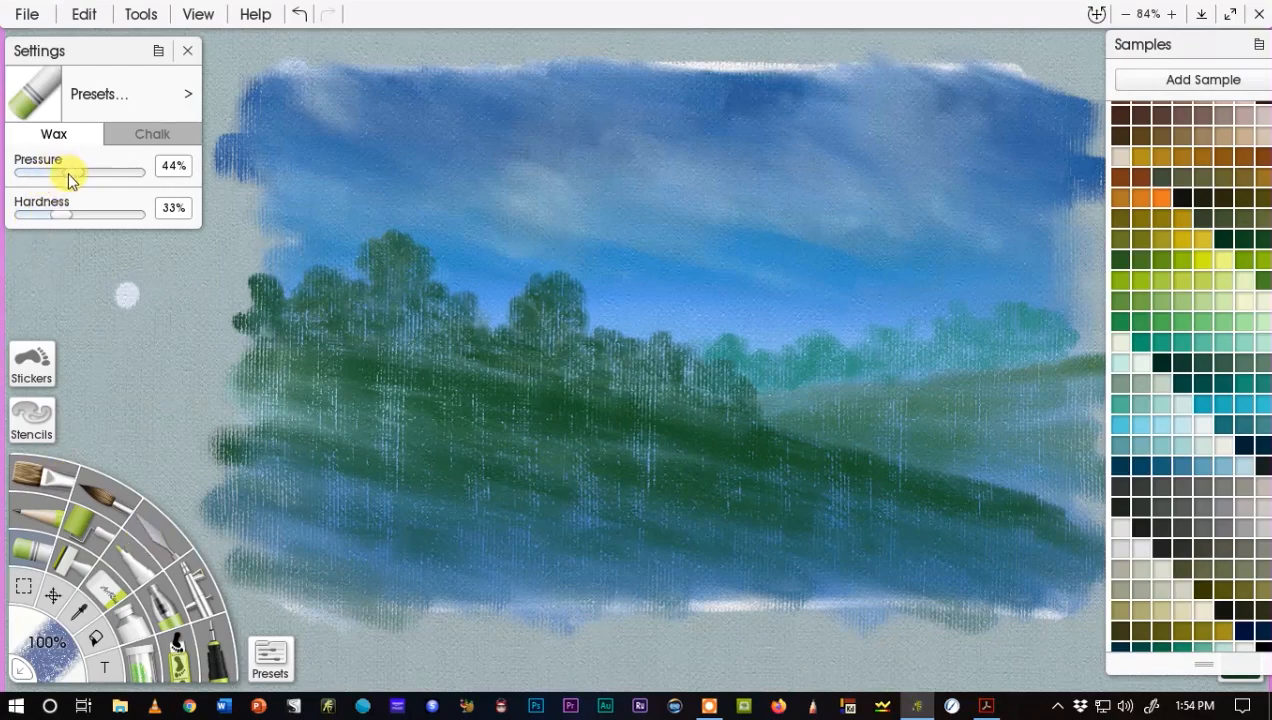
Set the pastel pressure to 68% and deepen the dark green along the ridge and across the hillside.
drag(70, 176, 100, 173)
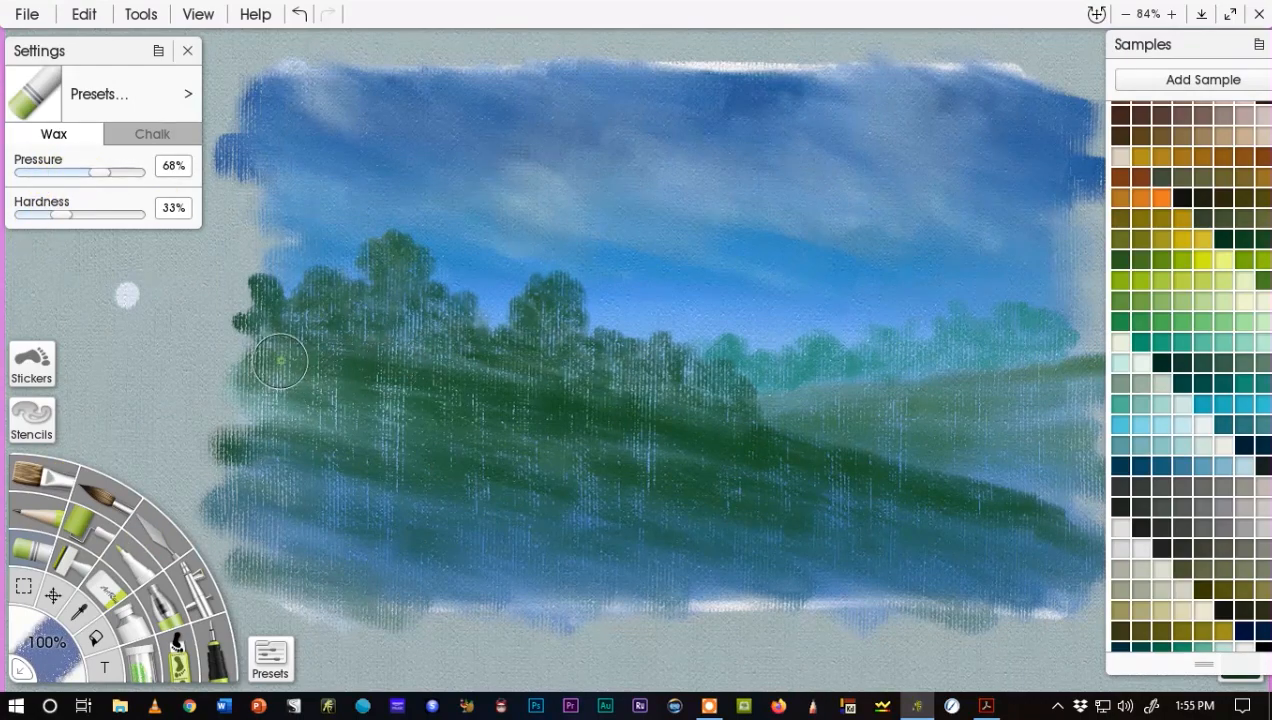
mouse_move(281, 361)
mouse_down()
mouse_move(471, 381)
mouse_move(325, 356)
mouse_move(759, 449)
mouse_move(628, 425)
mouse_move(487, 422)
mouse_move(520, 434)
mouse_move(375, 405)
mouse_move(396, 413)
mouse_move(773, 453)
mouse_move(911, 487)
mouse_move(758, 453)
mouse_move(1027, 511)
mouse_up()
mouse_move(416, 451)
mouse_down()
mouse_move(645, 488)
mouse_move(479, 448)
mouse_move(758, 460)
mouse_move(780, 490)
mouse_move(530, 459)
mouse_move(512, 482)
mouse_move(287, 443)
mouse_move(447, 509)
mouse_move(369, 556)
mouse_move(512, 585)
mouse_move(521, 540)
mouse_move(569, 504)
mouse_move(666, 484)
mouse_move(1126, 554)
mouse_move(987, 543)
mouse_move(985, 576)
mouse_up()
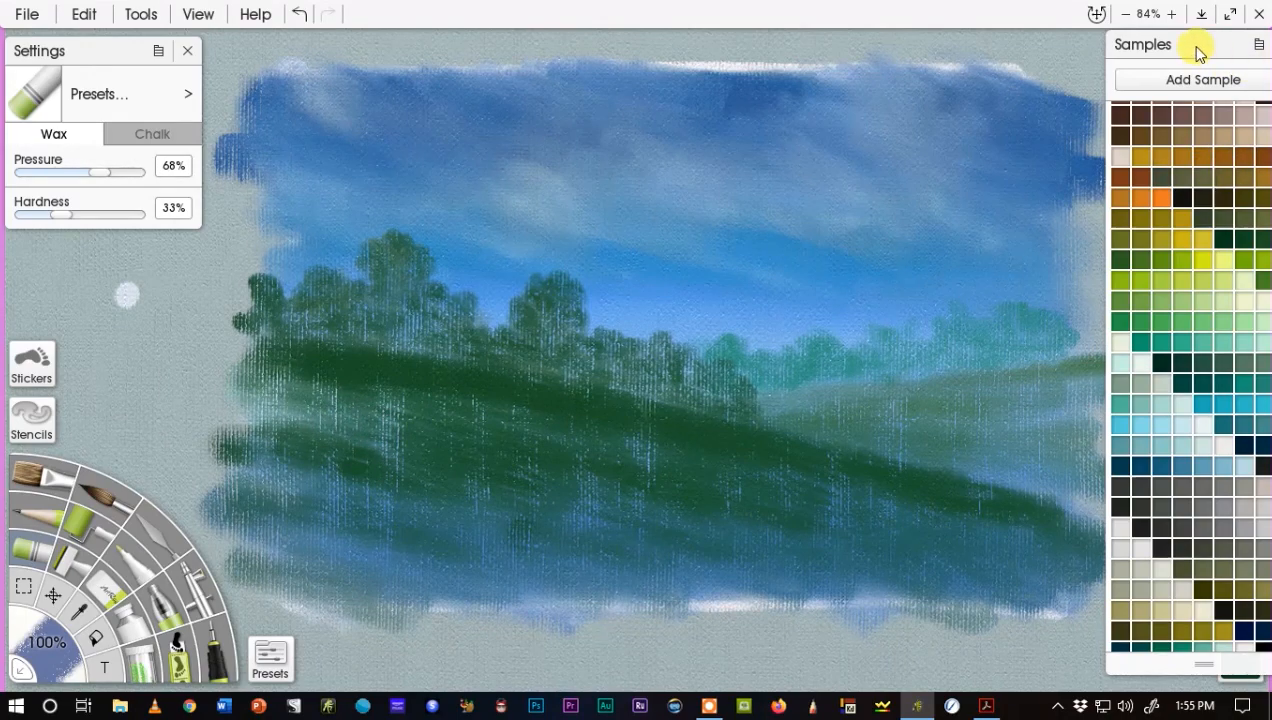
Paint yellow-green highlights along the ridge and in patches on the lower slope, reducing the pastel to 49% size.
drag(1198, 52, 1160, 45)
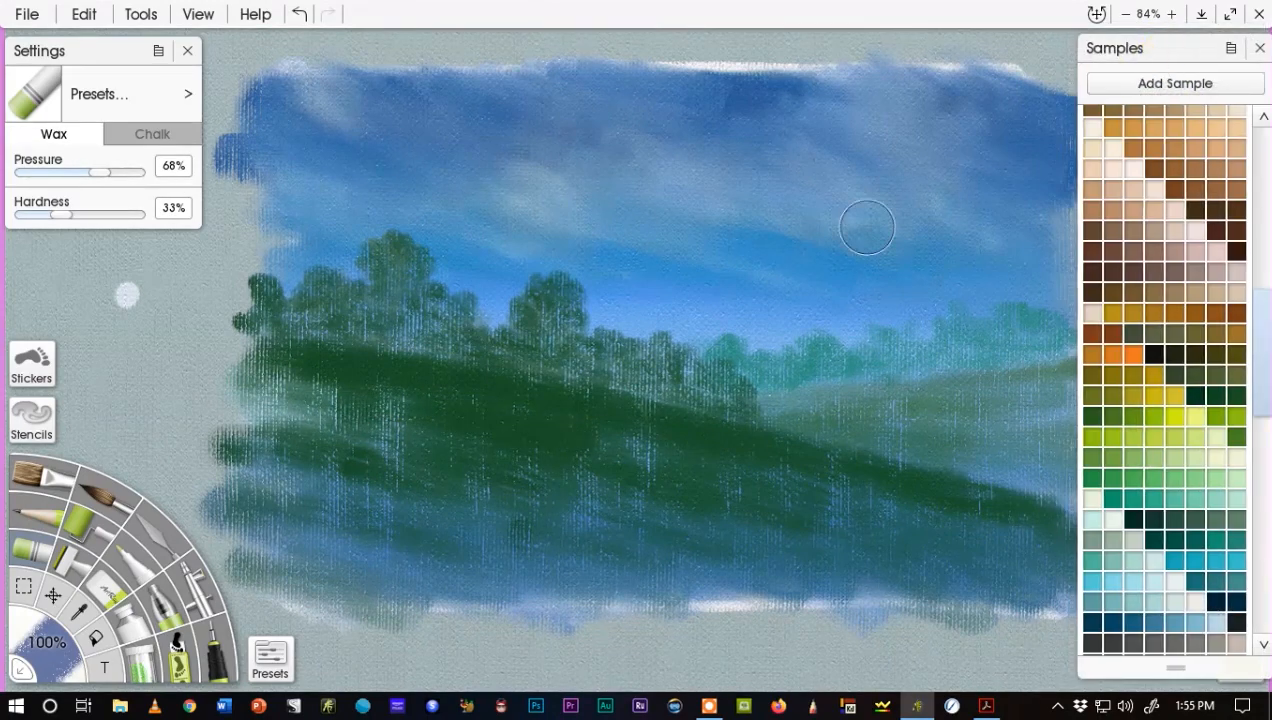
mouse_move(440, 409)
mouse_down()
mouse_move(542, 429)
mouse_move(392, 389)
mouse_move(500, 414)
mouse_up()
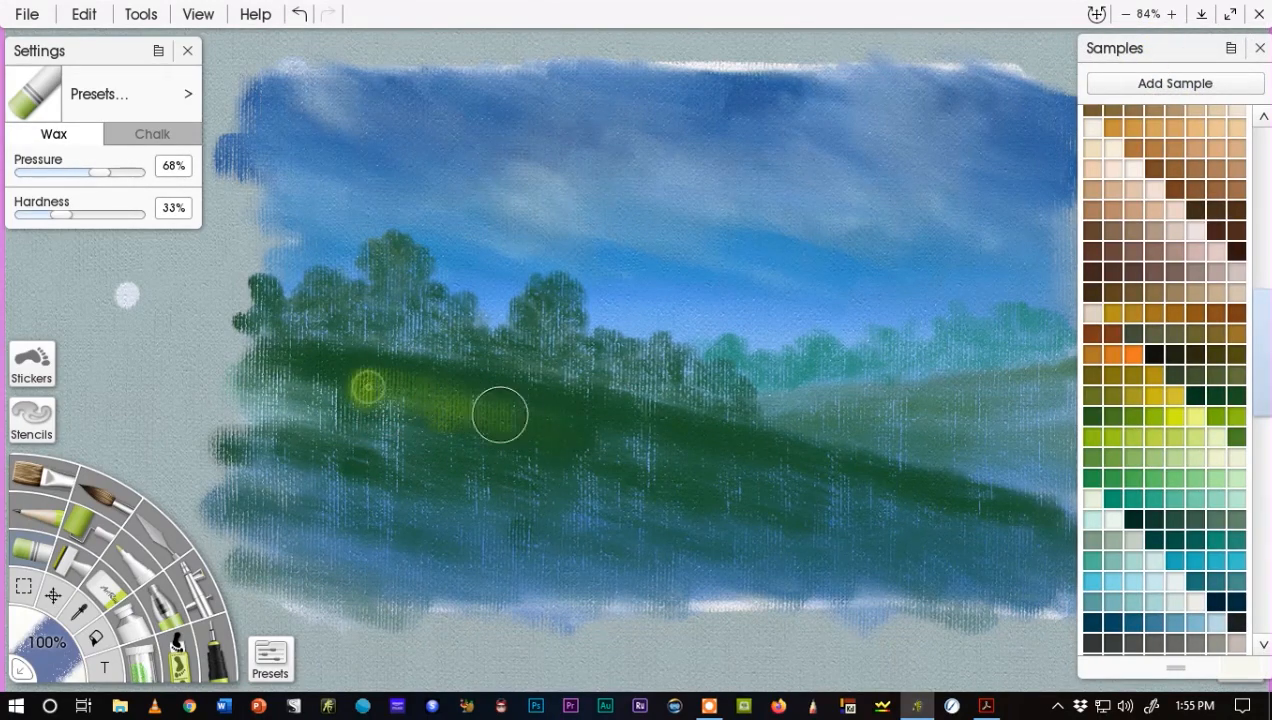
drag(58, 650, 48, 610)
mouse_move(336, 359)
mouse_down()
mouse_move(423, 372)
mouse_move(329, 369)
mouse_move(520, 417)
mouse_move(336, 378)
mouse_move(380, 372)
mouse_move(366, 369)
mouse_move(604, 411)
mouse_move(576, 397)
mouse_move(600, 396)
mouse_up()
mouse_move(417, 367)
mouse_down()
mouse_move(342, 355)
mouse_move(734, 424)
mouse_move(551, 416)
mouse_up()
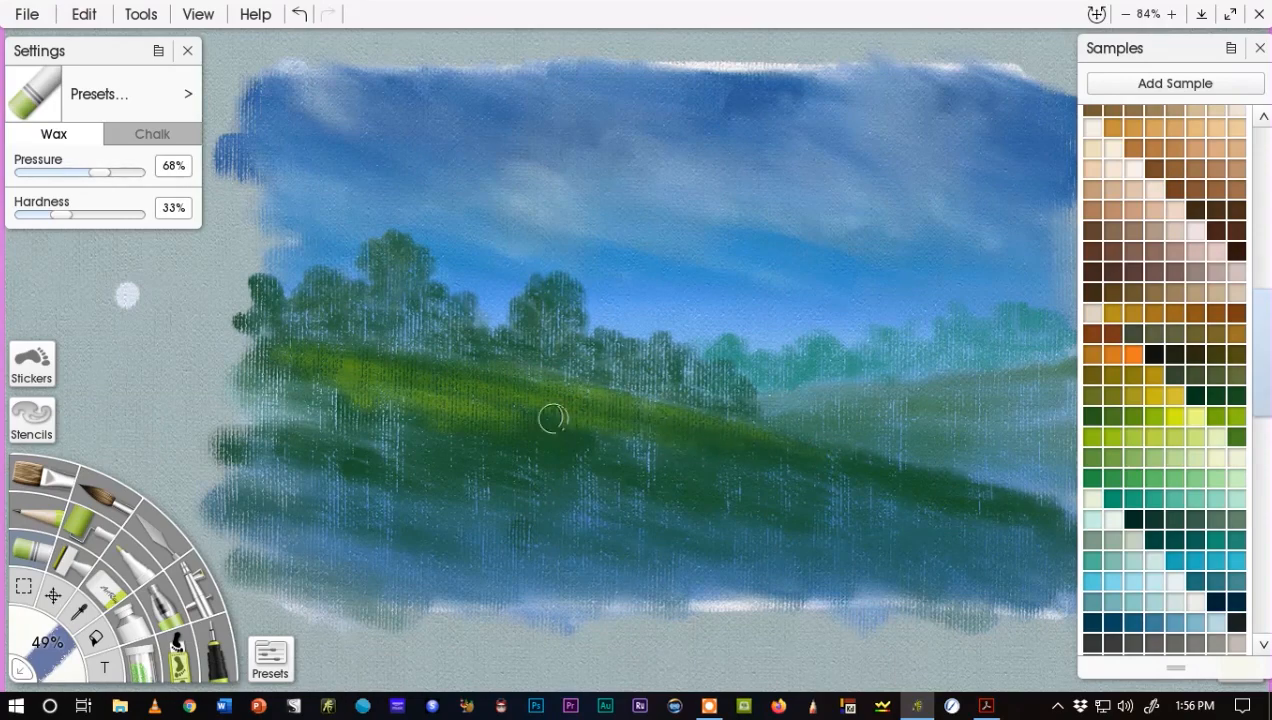
mouse_move(279, 355)
mouse_down()
mouse_move(618, 393)
mouse_move(751, 430)
mouse_move(537, 396)
mouse_move(775, 433)
mouse_move(709, 421)
mouse_move(989, 489)
mouse_move(631, 425)
mouse_move(910, 464)
mouse_move(1007, 502)
mouse_move(960, 506)
mouse_move(616, 420)
mouse_move(648, 431)
mouse_move(385, 430)
mouse_move(328, 441)
mouse_move(420, 469)
mouse_move(510, 462)
mouse_move(749, 496)
mouse_move(884, 543)
mouse_move(956, 542)
mouse_move(977, 571)
mouse_move(769, 554)
mouse_move(784, 562)
mouse_move(509, 507)
mouse_move(529, 531)
mouse_move(321, 520)
mouse_move(396, 572)
mouse_move(350, 572)
mouse_move(360, 582)
mouse_move(405, 557)
mouse_move(312, 493)
mouse_move(683, 545)
mouse_move(433, 540)
mouse_move(430, 559)
mouse_move(633, 513)
mouse_up()
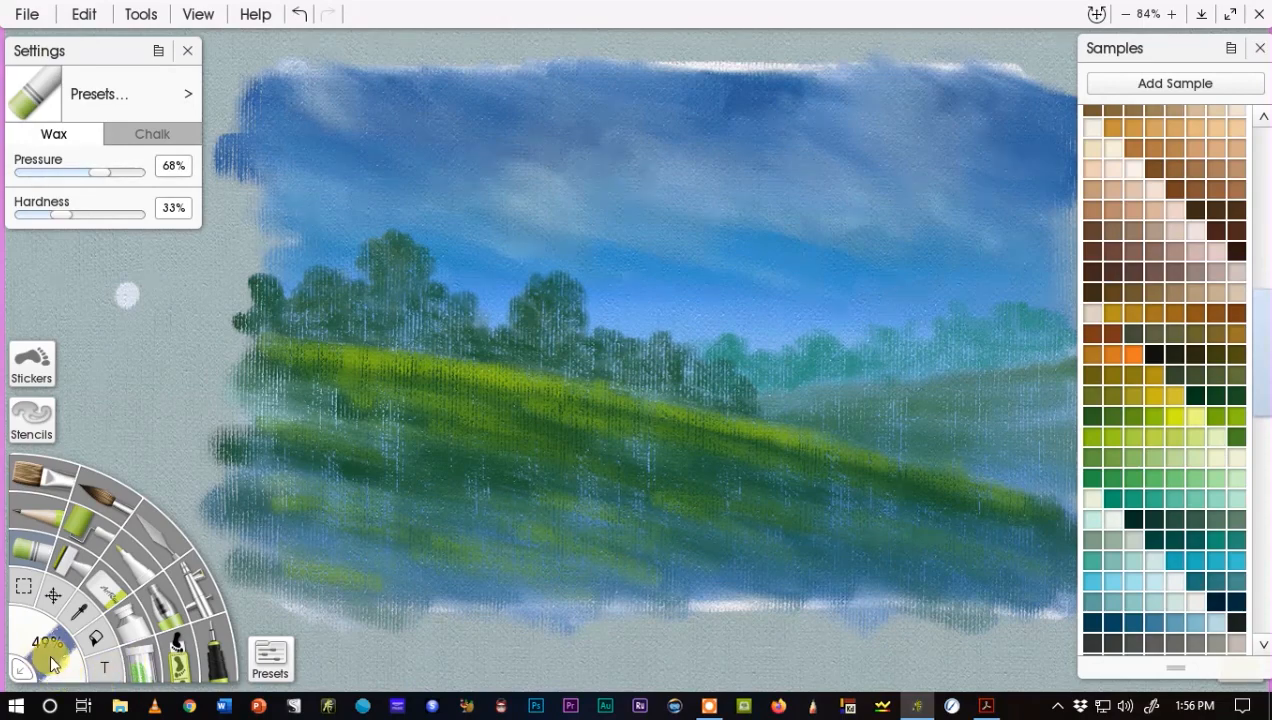
Reduce the pastel to 17% size and dab yellow-green leaf highlights onto the tall trees on the left hill.
drag(48, 658, 16, 643)
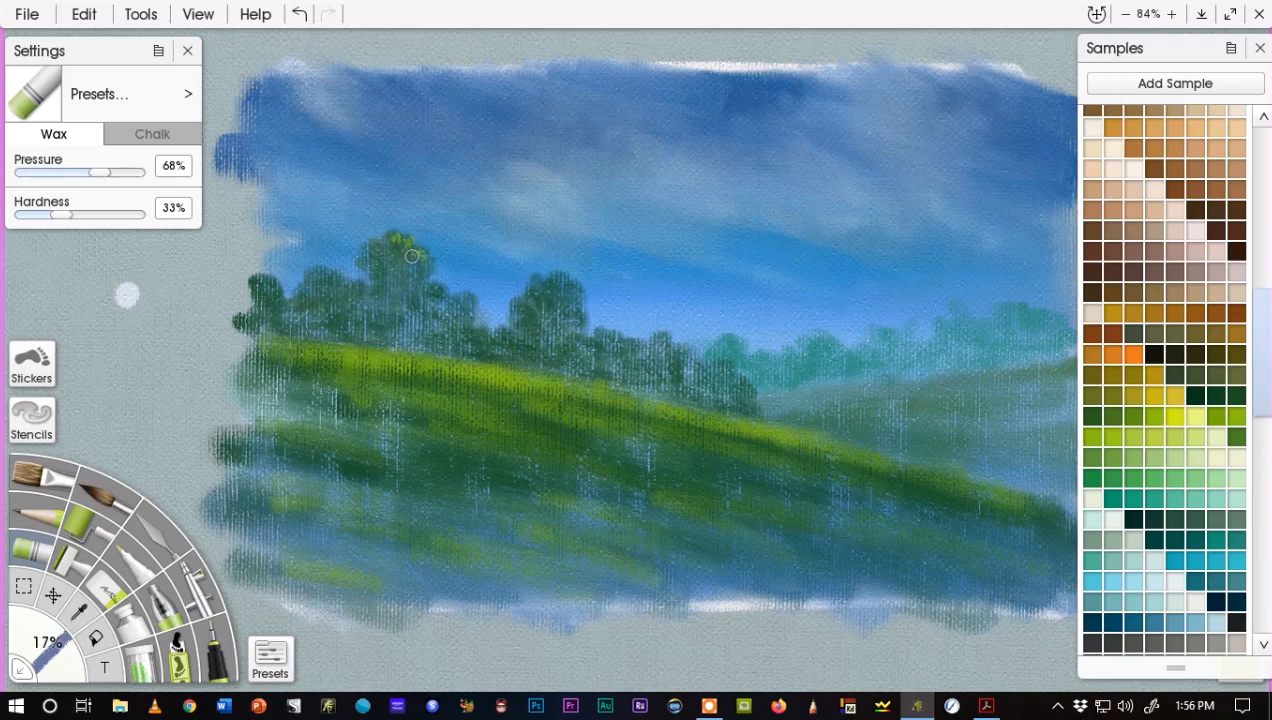
drag(407, 254, 429, 260)
drag(423, 313, 414, 316)
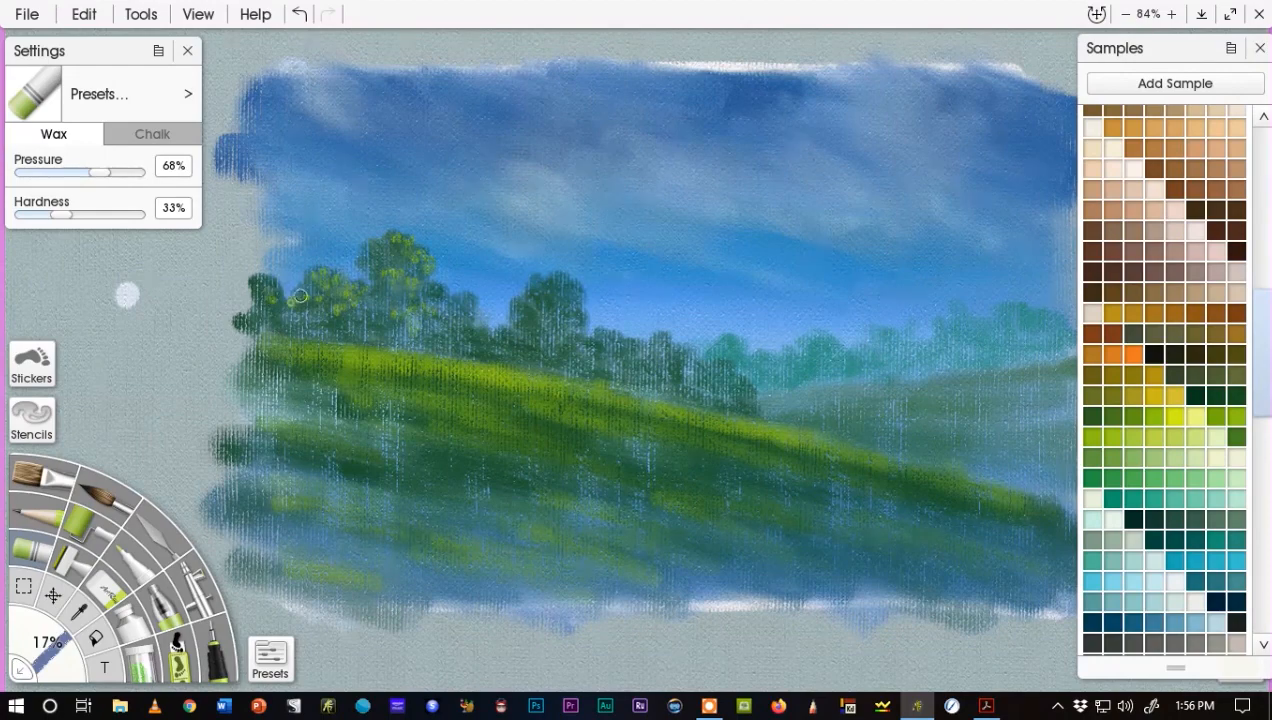
drag(313, 299, 330, 315)
drag(373, 263, 410, 280)
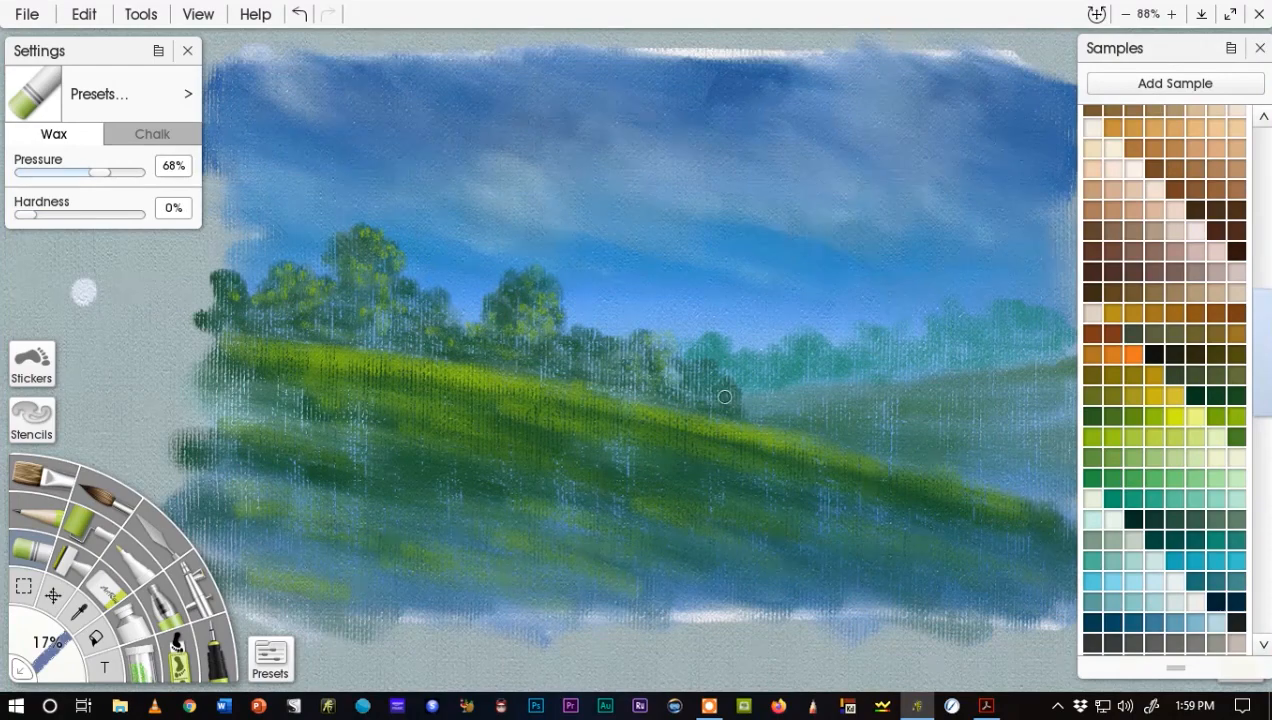
Extend the light green highlights down the ridge to the dark hill's right end and across its upper slope.
mouse_move(758, 474)
mouse_down()
mouse_move(767, 456)
mouse_move(1101, 530)
mouse_up()
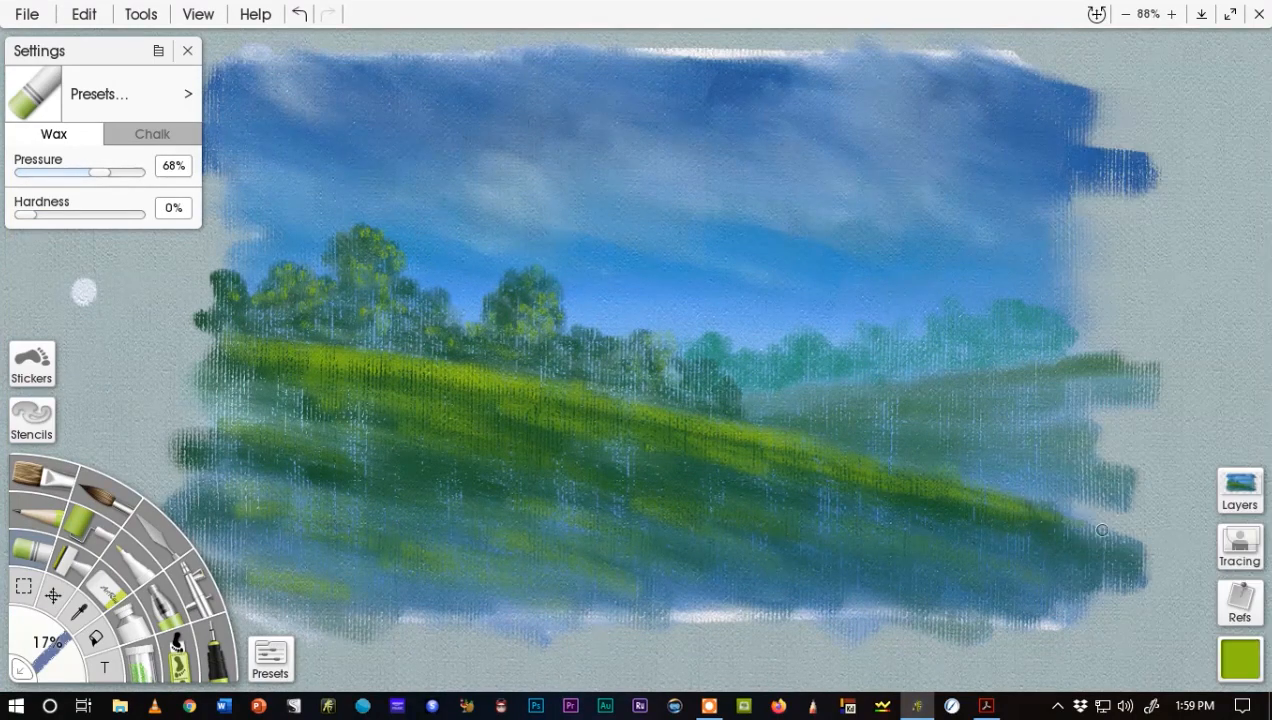
drag(1007, 509, 1013, 523)
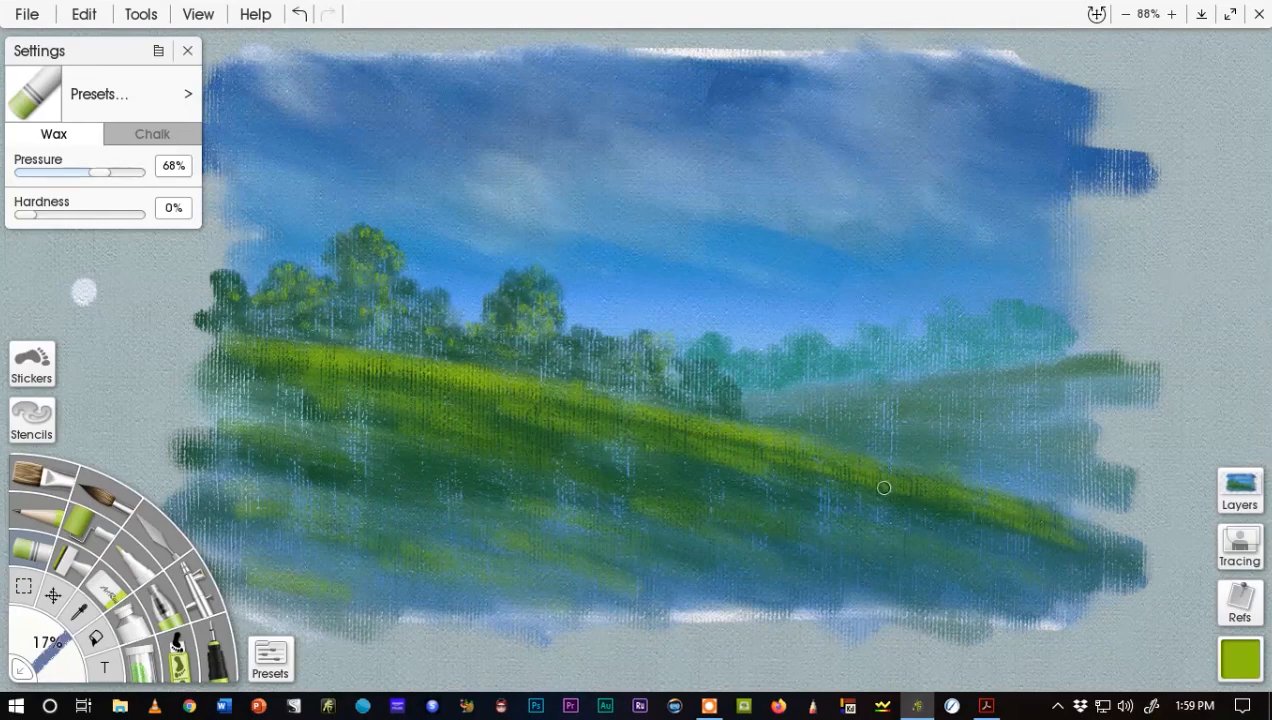
drag(864, 508, 626, 453)
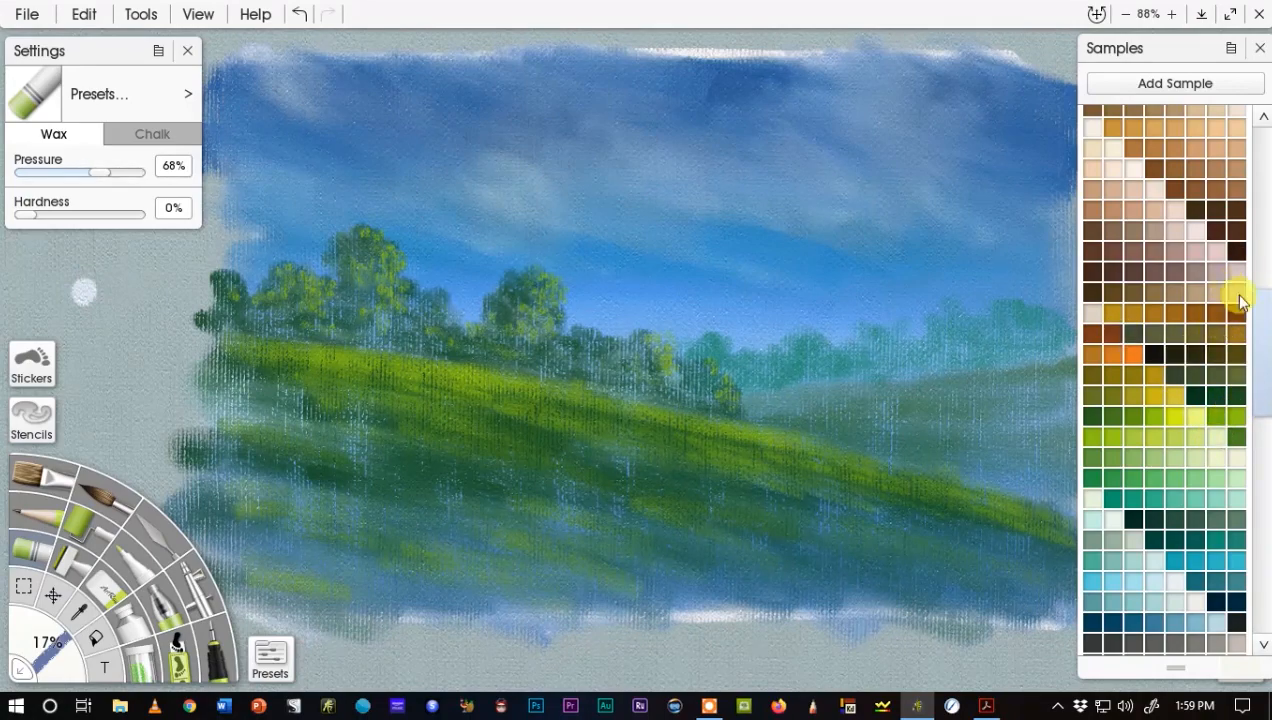
Pick an orange sample and paint warm bands across the hillside below the ridge at 75% size.
scroll(1250, 300, up, 5)
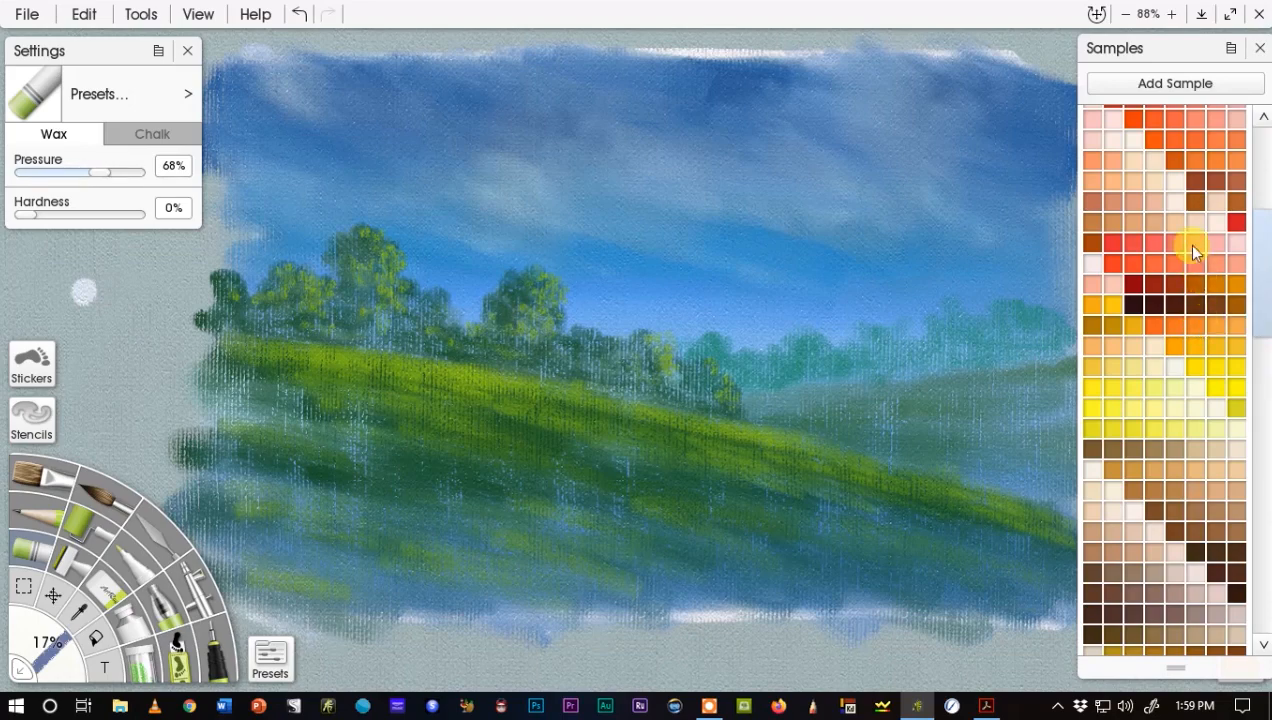
mouse_move(1182, 58)
mouse_down()
mouse_move(1136, 51)
mouse_move(1185, 48)
mouse_move(1172, 42)
mouse_up()
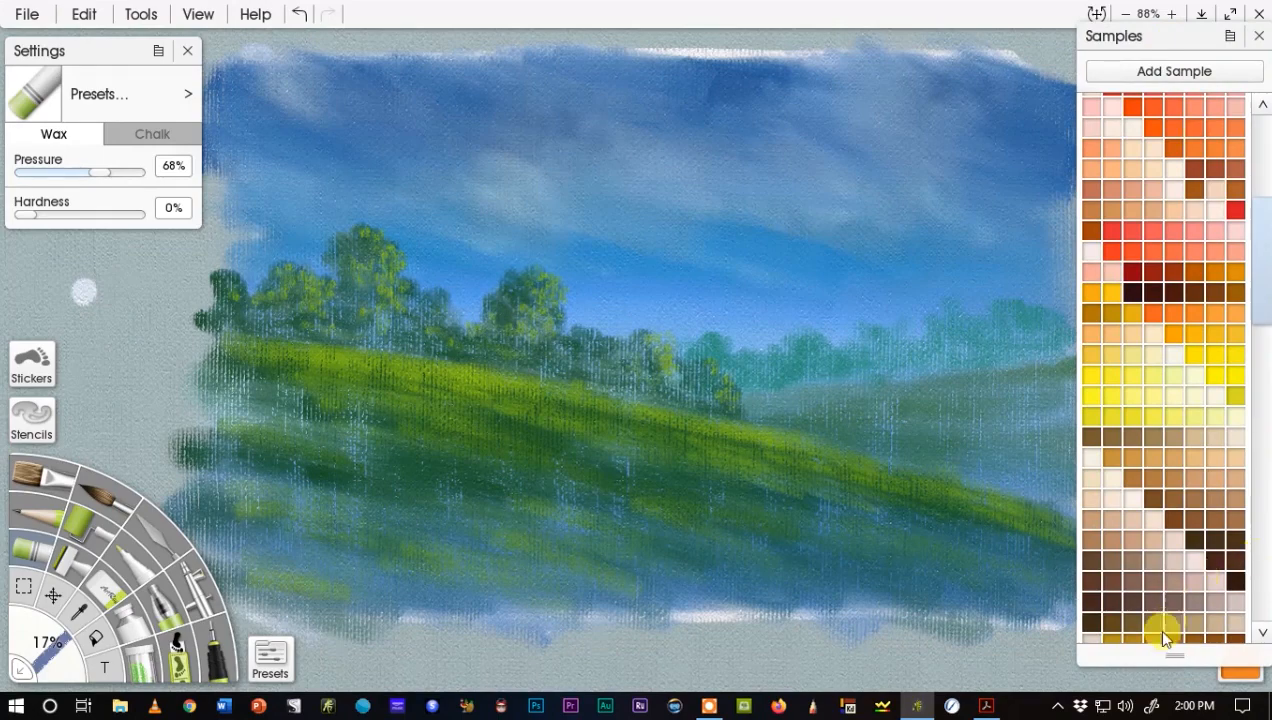
click(1240, 676)
mouse_move(65, 639)
mouse_down()
mouse_move(9, 629)
mouse_move(62, 649)
mouse_move(32, 633)
mouse_move(40, 648)
mouse_move(52, 616)
mouse_up()
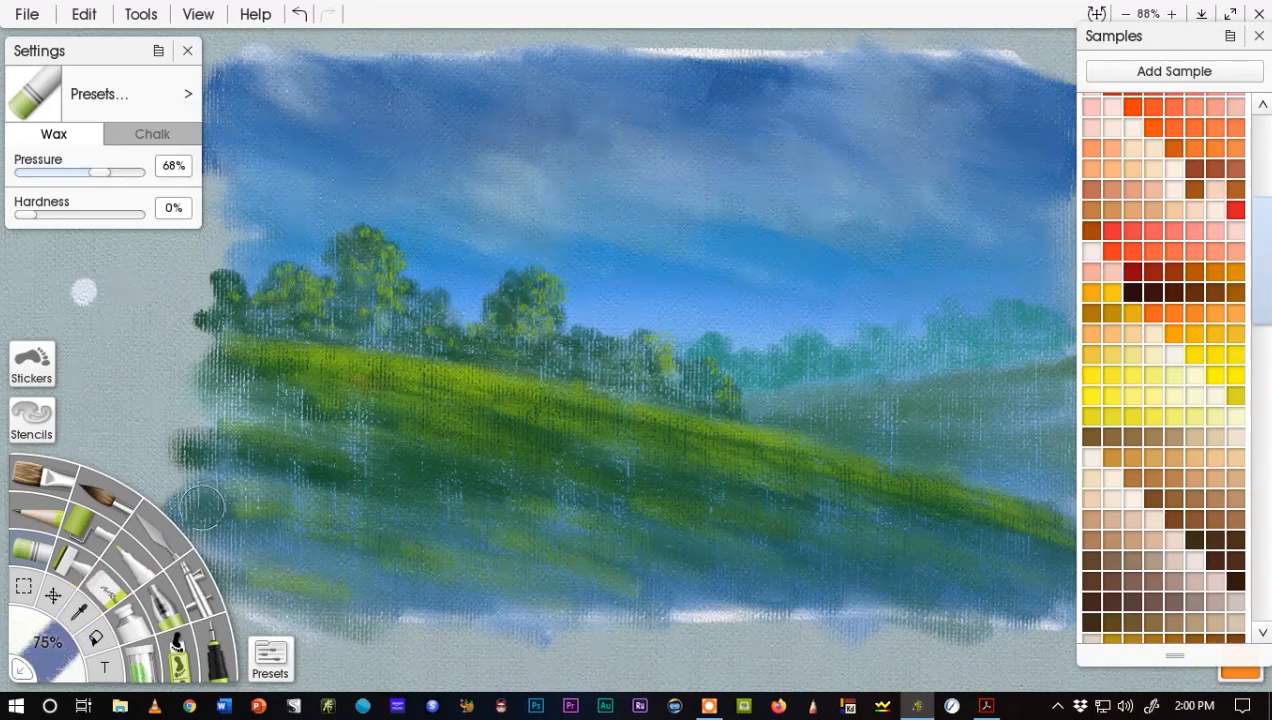
mouse_move(279, 396)
mouse_down()
mouse_move(284, 380)
mouse_move(241, 363)
mouse_move(250, 372)
mouse_up()
mouse_move(369, 392)
mouse_down()
mouse_move(345, 424)
mouse_move(255, 403)
mouse_up()
mouse_move(411, 425)
mouse_down()
mouse_move(494, 433)
mouse_move(485, 419)
mouse_move(503, 412)
mouse_move(623, 431)
mouse_move(643, 449)
mouse_move(528, 436)
mouse_move(564, 456)
mouse_move(335, 429)
mouse_move(396, 445)
mouse_move(573, 464)
mouse_move(621, 448)
mouse_move(596, 426)
mouse_move(333, 373)
mouse_move(575, 433)
mouse_move(691, 441)
mouse_move(646, 446)
mouse_move(659, 471)
mouse_move(623, 478)
mouse_move(662, 494)
mouse_move(818, 486)
mouse_move(816, 471)
mouse_move(887, 491)
mouse_move(774, 470)
mouse_move(738, 479)
mouse_move(879, 494)
mouse_move(884, 483)
mouse_move(849, 484)
mouse_move(1030, 553)
mouse_up()
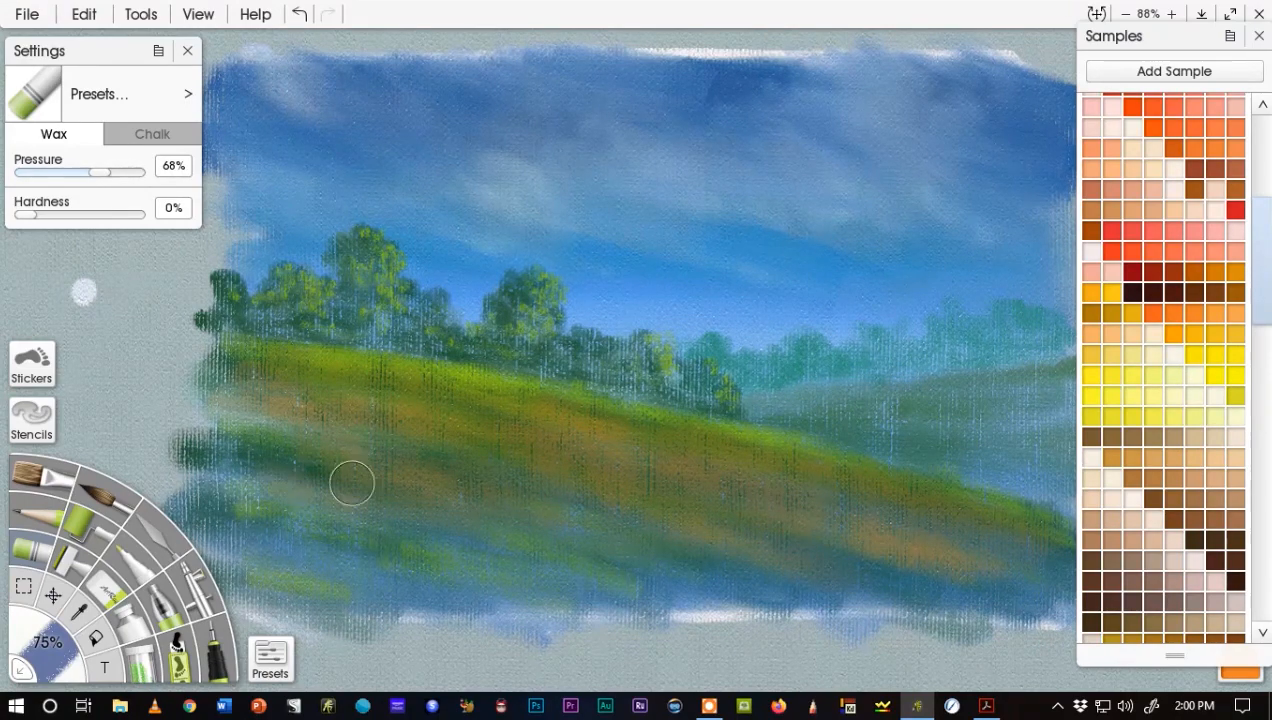
Pick a bright yellow sample and layer strokes over the orange hillside bands, reducing the pastel to 37% size.
click(1195, 301)
click(1200, 358)
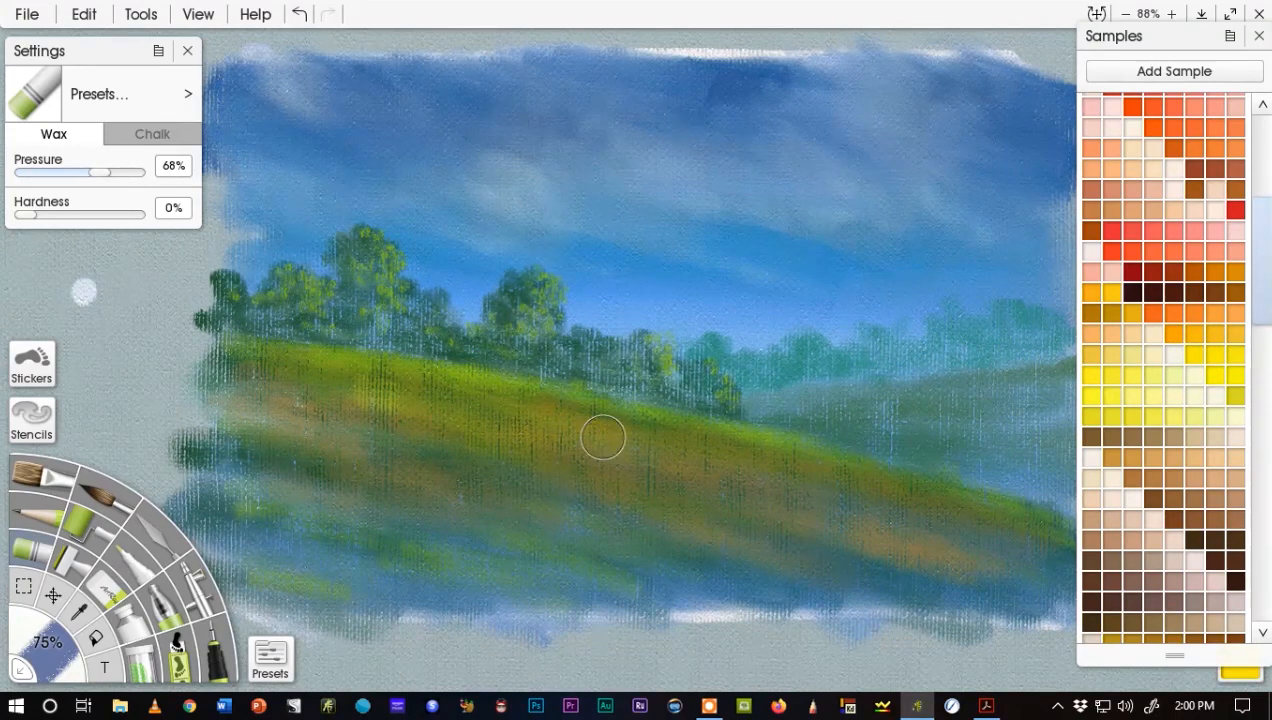
click(128, 590)
drag(64, 640, 39, 643)
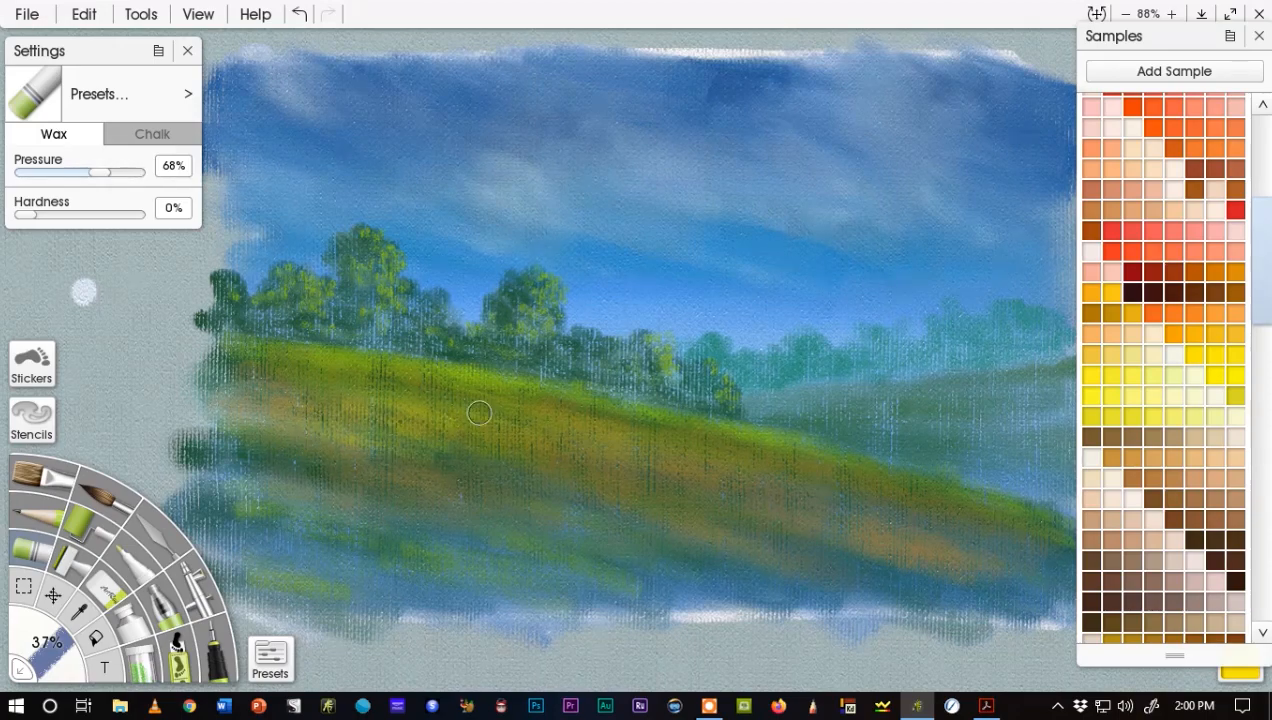
click(586, 481)
mouse_move(649, 493)
mouse_down()
mouse_move(575, 481)
mouse_move(651, 497)
mouse_move(542, 454)
mouse_up()
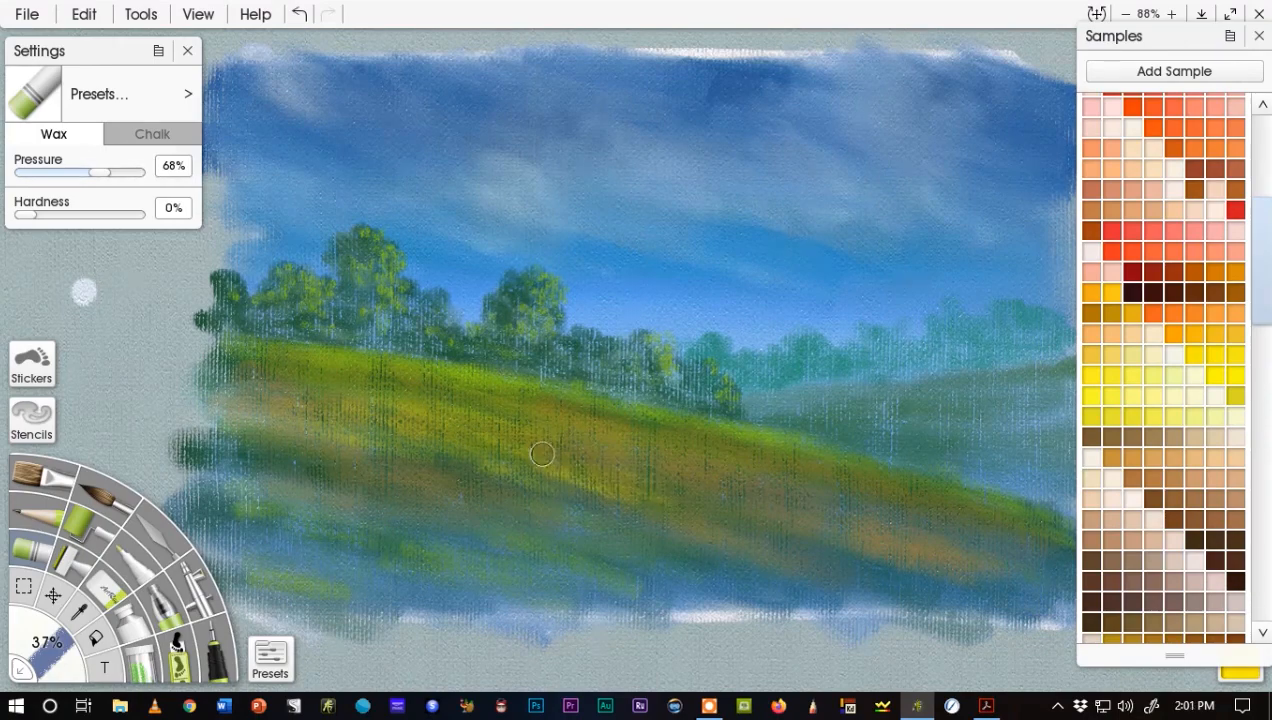
drag(334, 414, 414, 414)
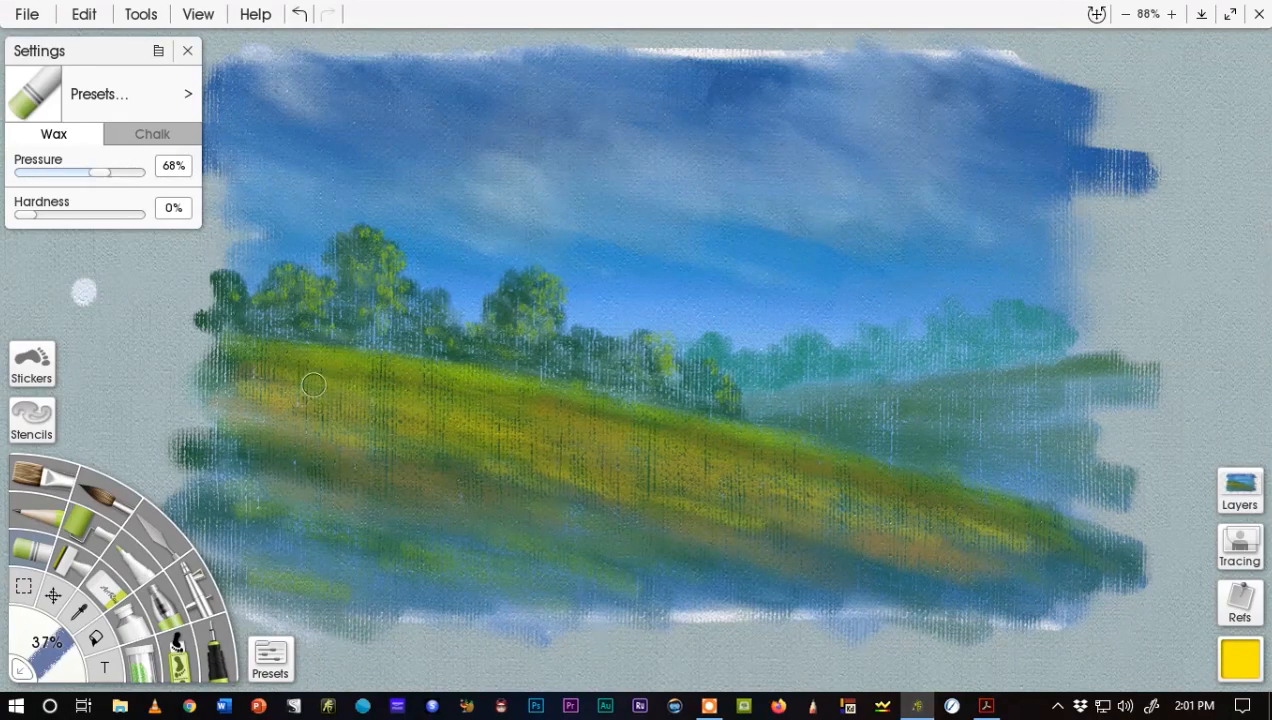
Layer bright yellow strokes across the upper and middle hillside below the green ridge, enlarging the pastel to 66% size.
drag(305, 402, 301, 406)
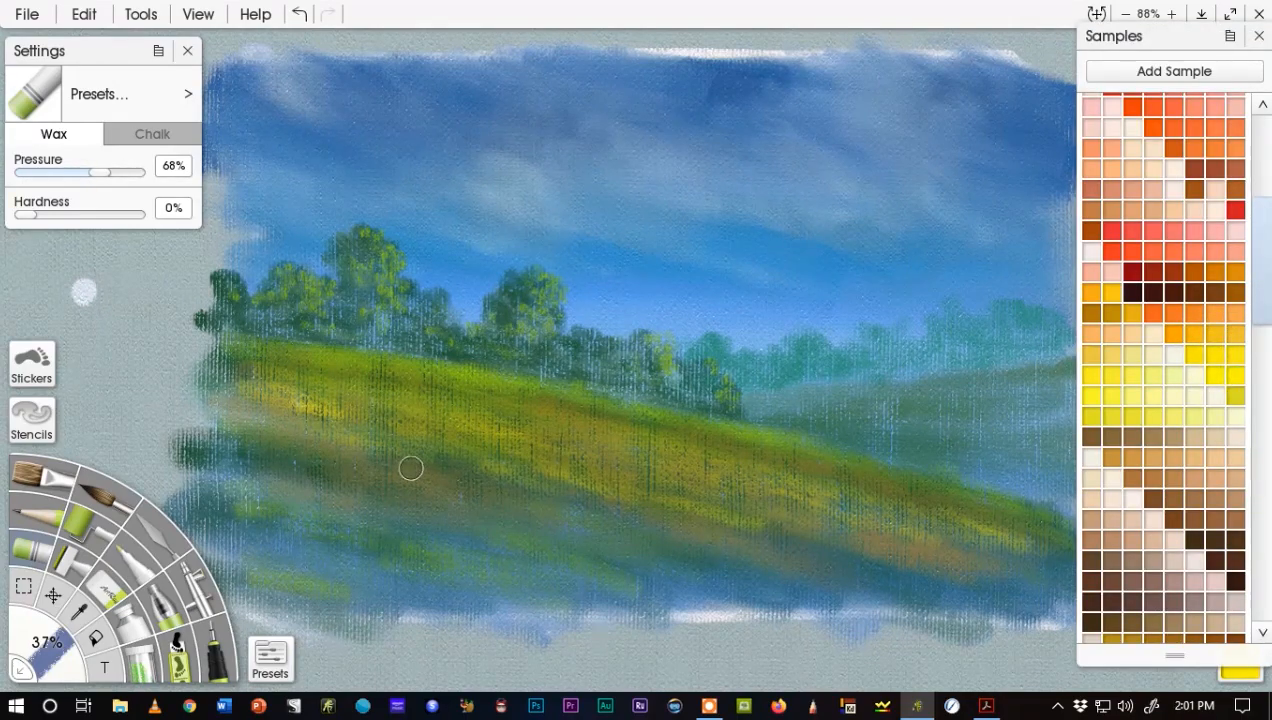
mouse_move(437, 449)
mouse_down()
mouse_move(377, 429)
mouse_move(529, 465)
mouse_move(504, 432)
mouse_up()
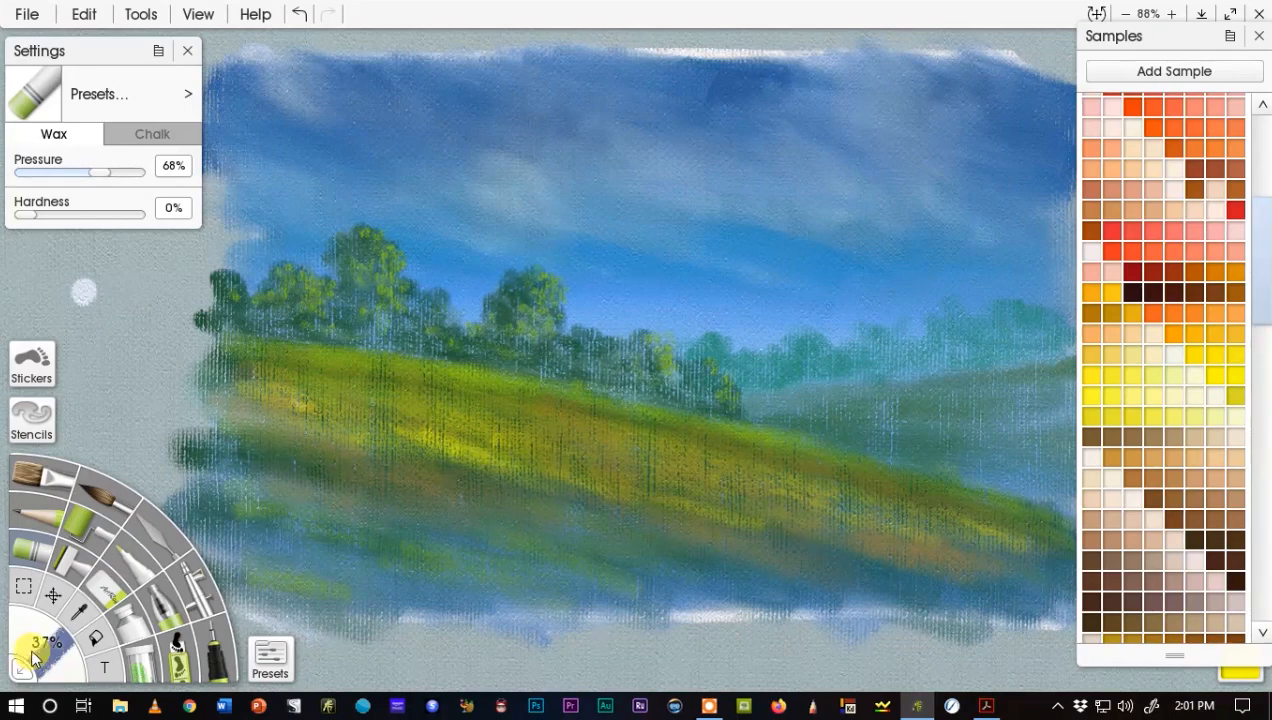
drag(13, 634, 30, 640)
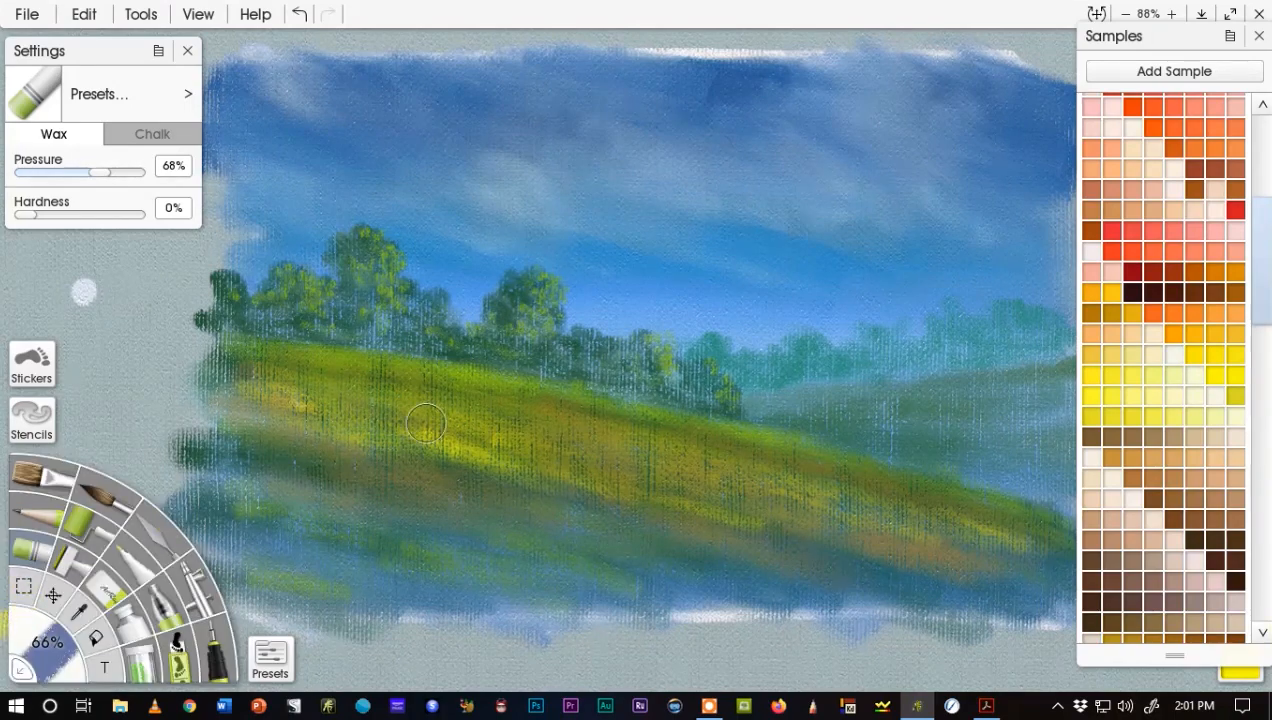
mouse_move(333, 392)
mouse_down()
mouse_move(379, 409)
mouse_move(266, 381)
mouse_move(307, 402)
mouse_up()
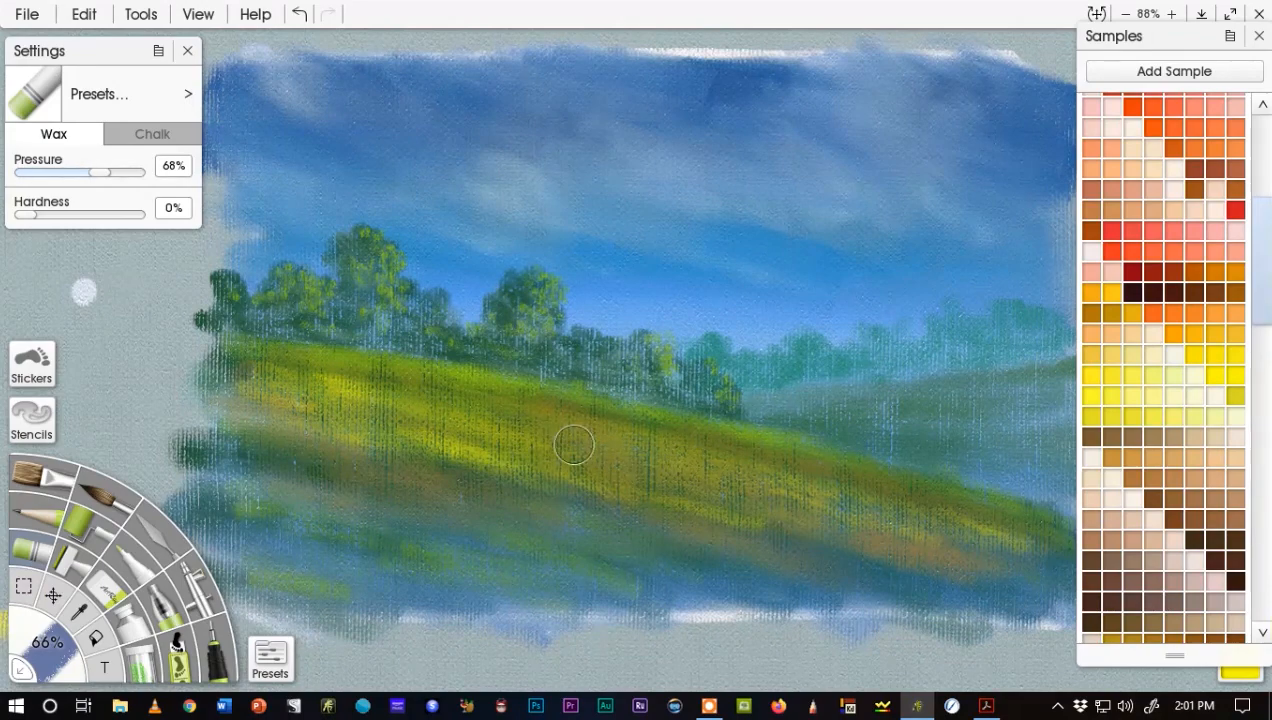
mouse_move(574, 445)
mouse_down()
mouse_move(684, 478)
mouse_move(561, 440)
mouse_move(880, 512)
mouse_up()
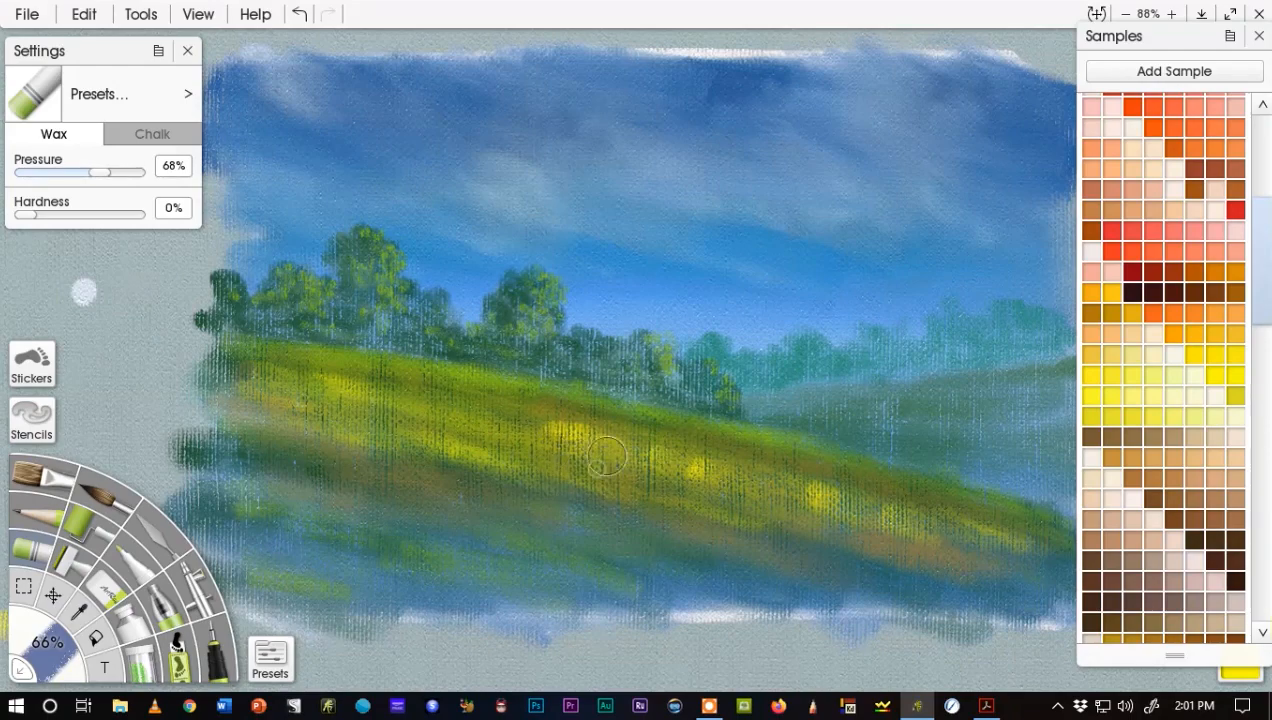
mouse_move(604, 457)
mouse_down()
mouse_move(568, 428)
mouse_move(896, 525)
mouse_move(682, 474)
mouse_move(585, 473)
mouse_move(616, 505)
mouse_move(268, 423)
mouse_up()
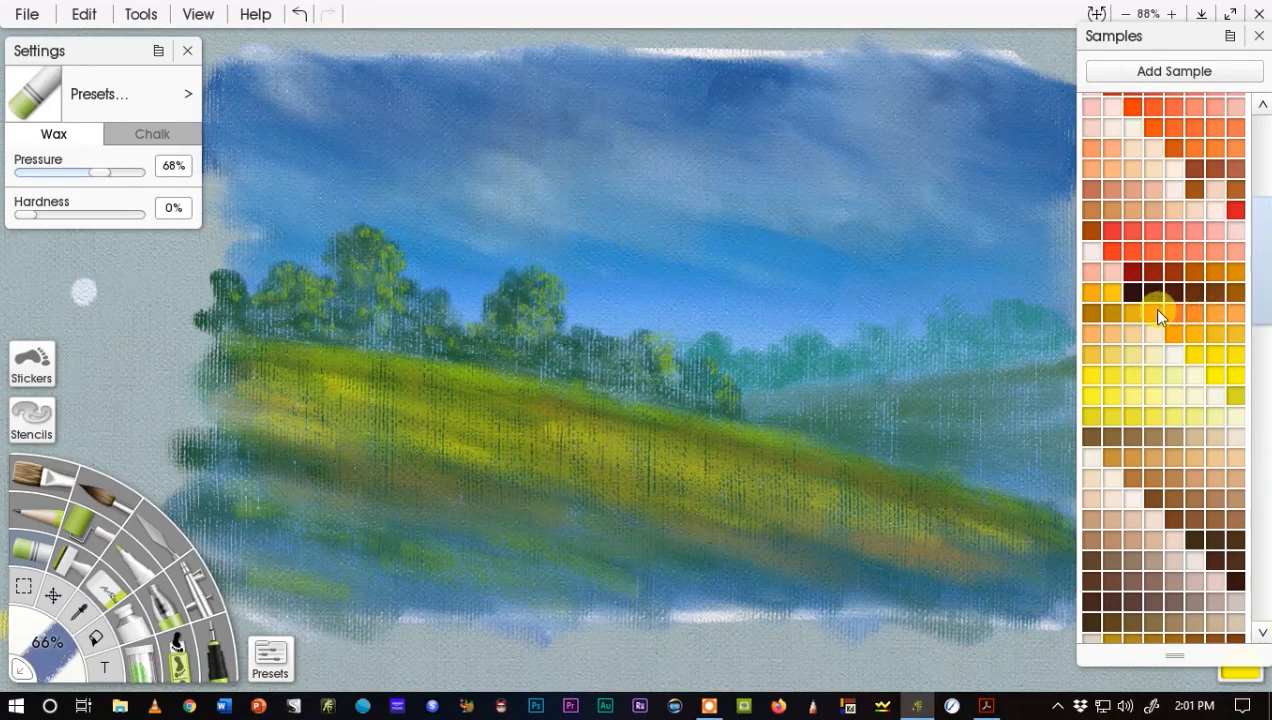
Pick a vivid orange sample and paint a long diagonal band across the middle of the hillside.
drag(533, 453, 546, 457)
click(567, 460)
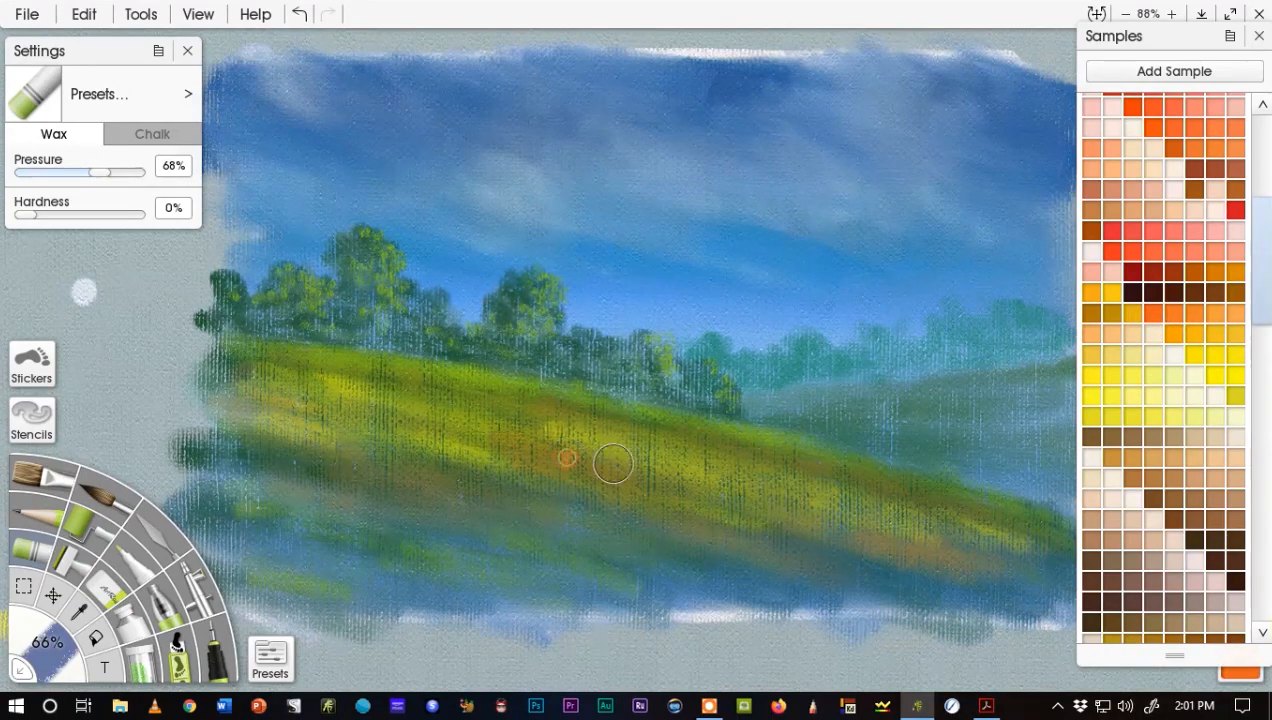
click(618, 465)
click(737, 500)
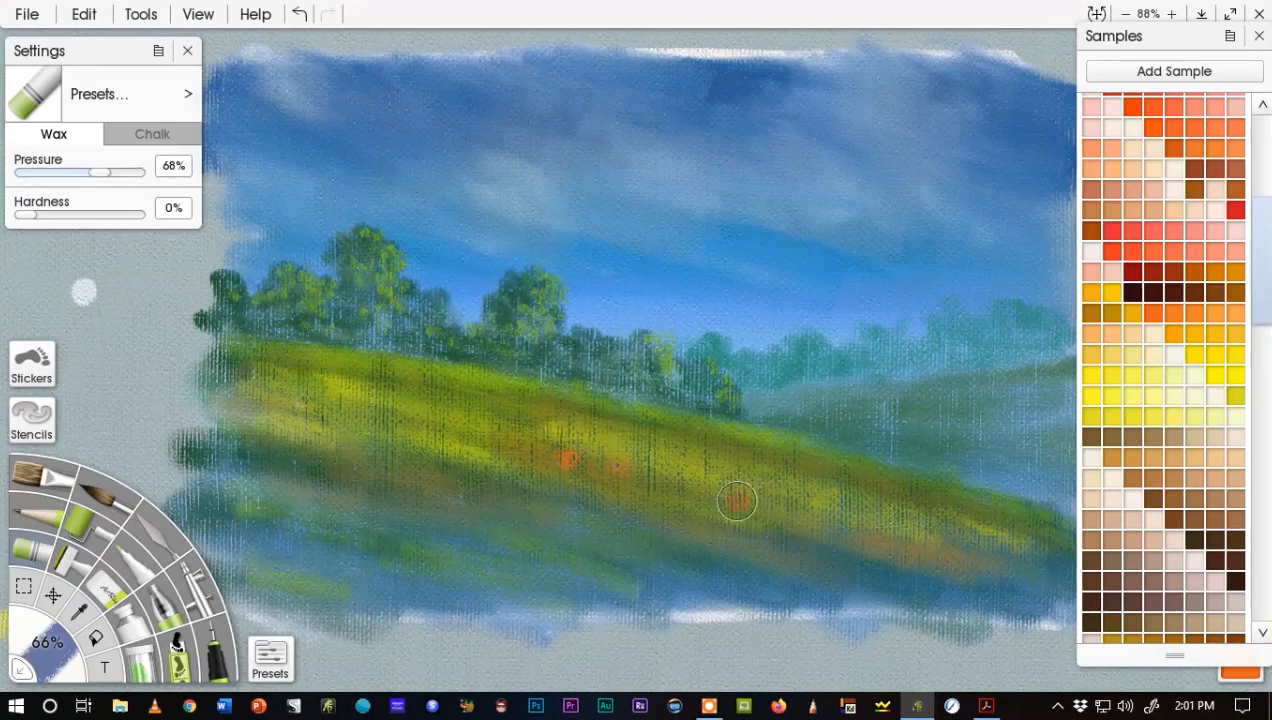
mouse_move(665, 489)
mouse_down()
mouse_move(502, 450)
mouse_move(771, 509)
mouse_move(533, 475)
mouse_move(333, 417)
mouse_move(346, 406)
mouse_move(437, 456)
mouse_up()
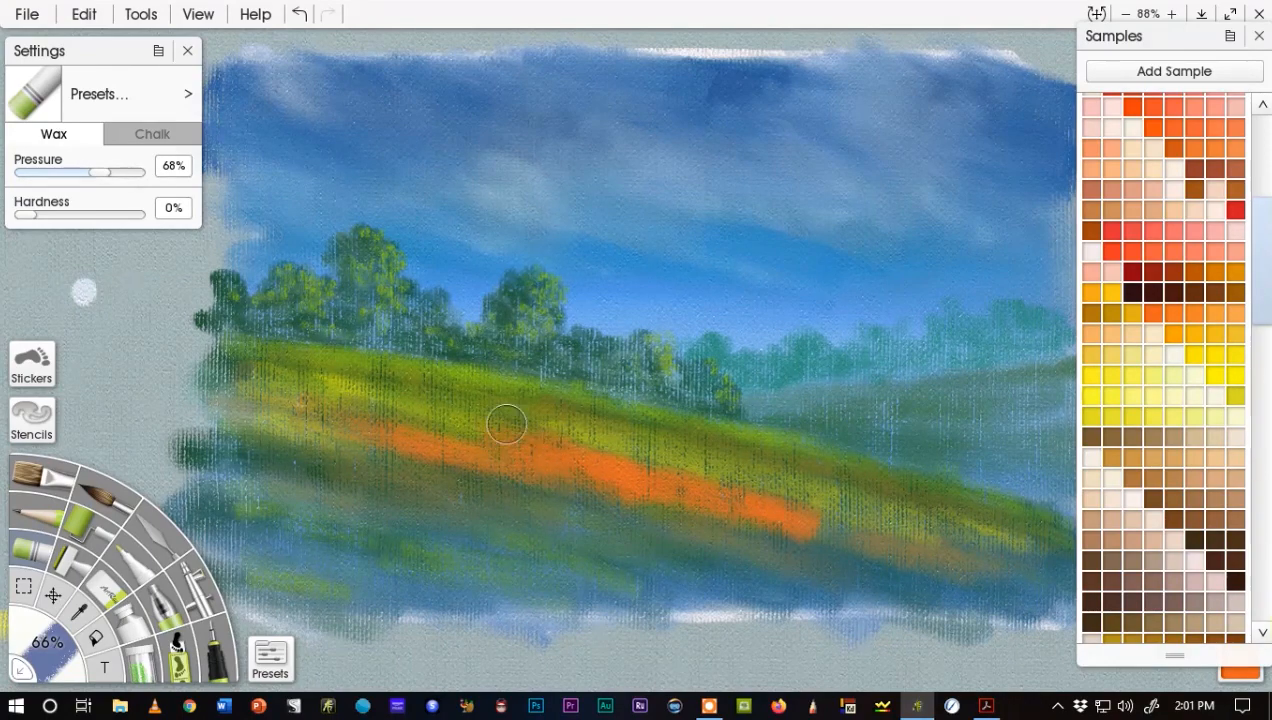
drag(505, 423, 567, 438)
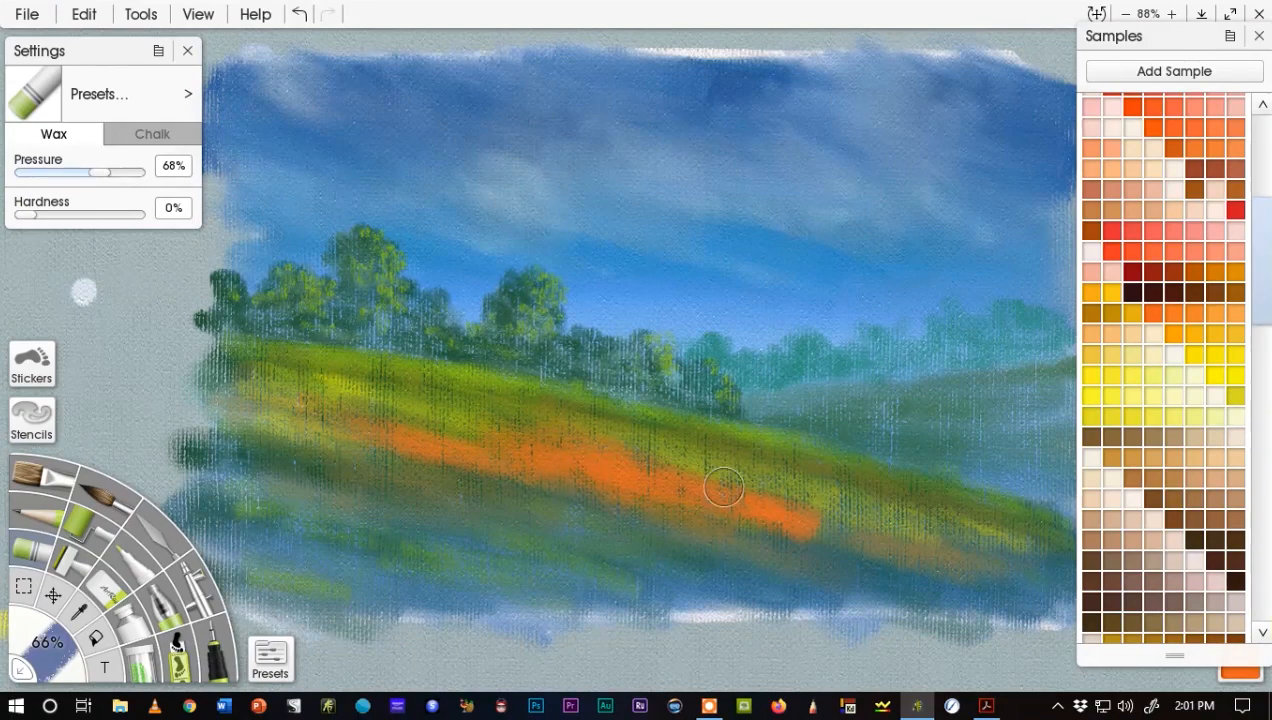
mouse_move(723, 487)
mouse_down()
mouse_move(869, 533)
mouse_move(824, 536)
mouse_move(845, 564)
mouse_move(507, 466)
mouse_move(389, 470)
mouse_move(291, 448)
mouse_move(232, 412)
mouse_up()
Pick a light yellow sample and blend strokes over and along the orange band toward the hill's right end.
click(1117, 410)
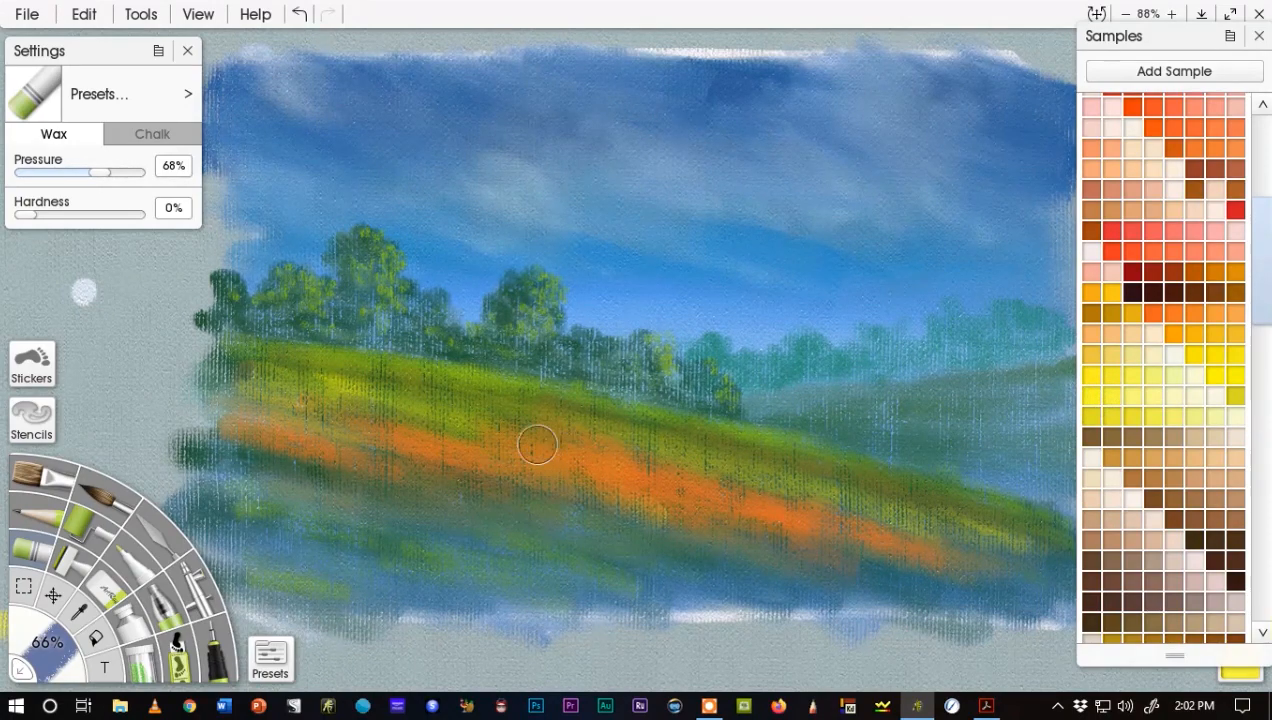
click(622, 485)
click(373, 432)
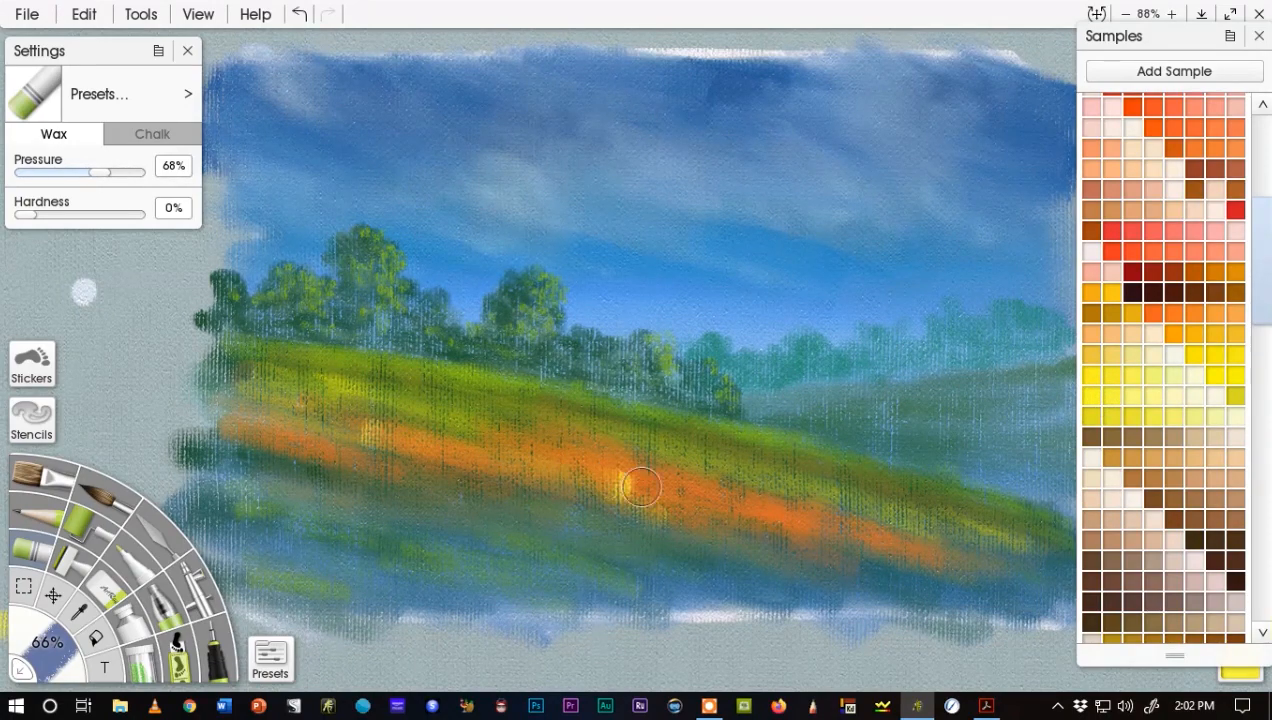
mouse_move(641, 487)
mouse_down()
mouse_move(871, 518)
mouse_move(785, 492)
mouse_move(996, 558)
mouse_move(596, 485)
mouse_move(673, 513)
mouse_up()
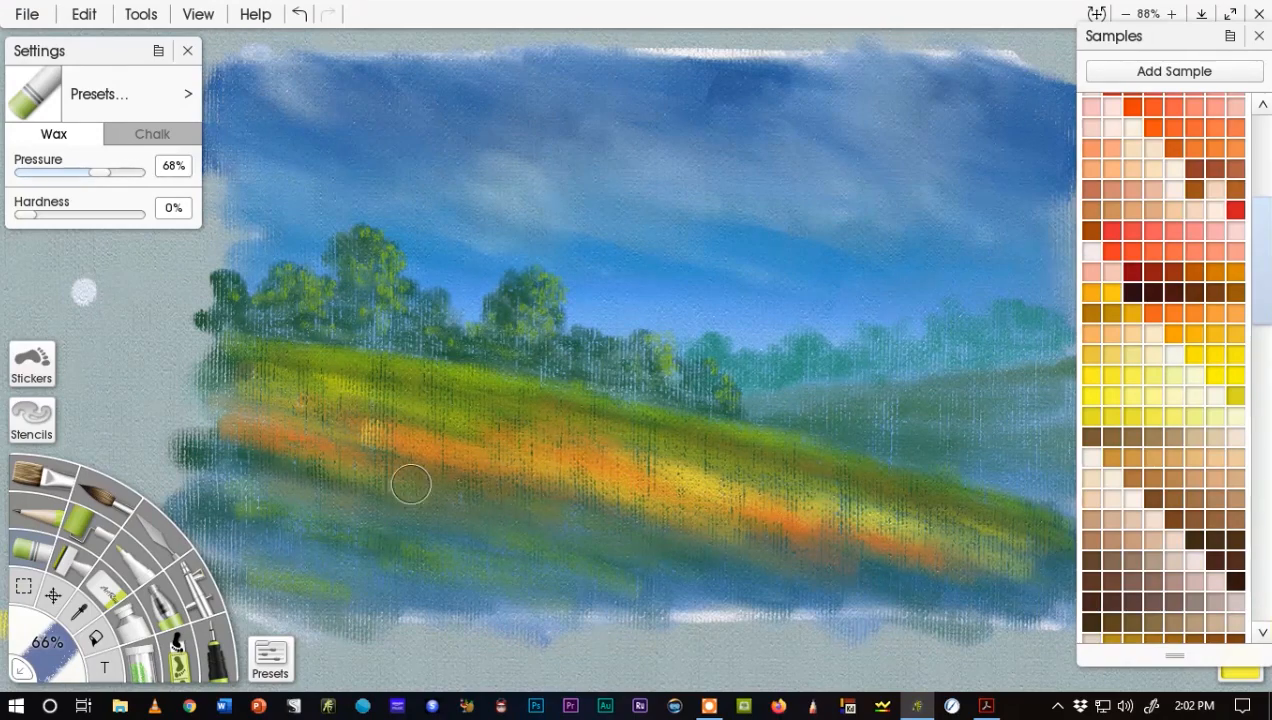
mouse_move(760, 543)
mouse_down()
mouse_move(675, 480)
mouse_move(960, 556)
mouse_up()
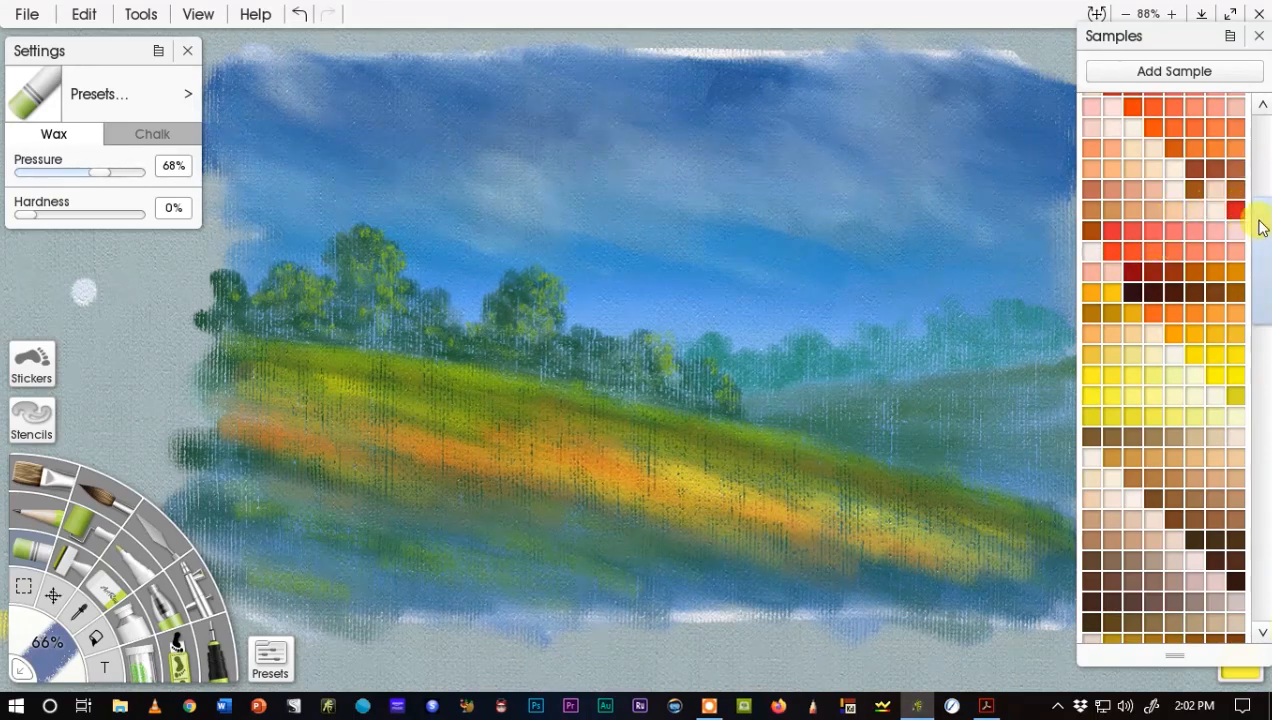
Pick a pink-violet sample and paint soft bands above and below the orange-yellow band on the hillside.
drag(1261, 227, 1244, 483)
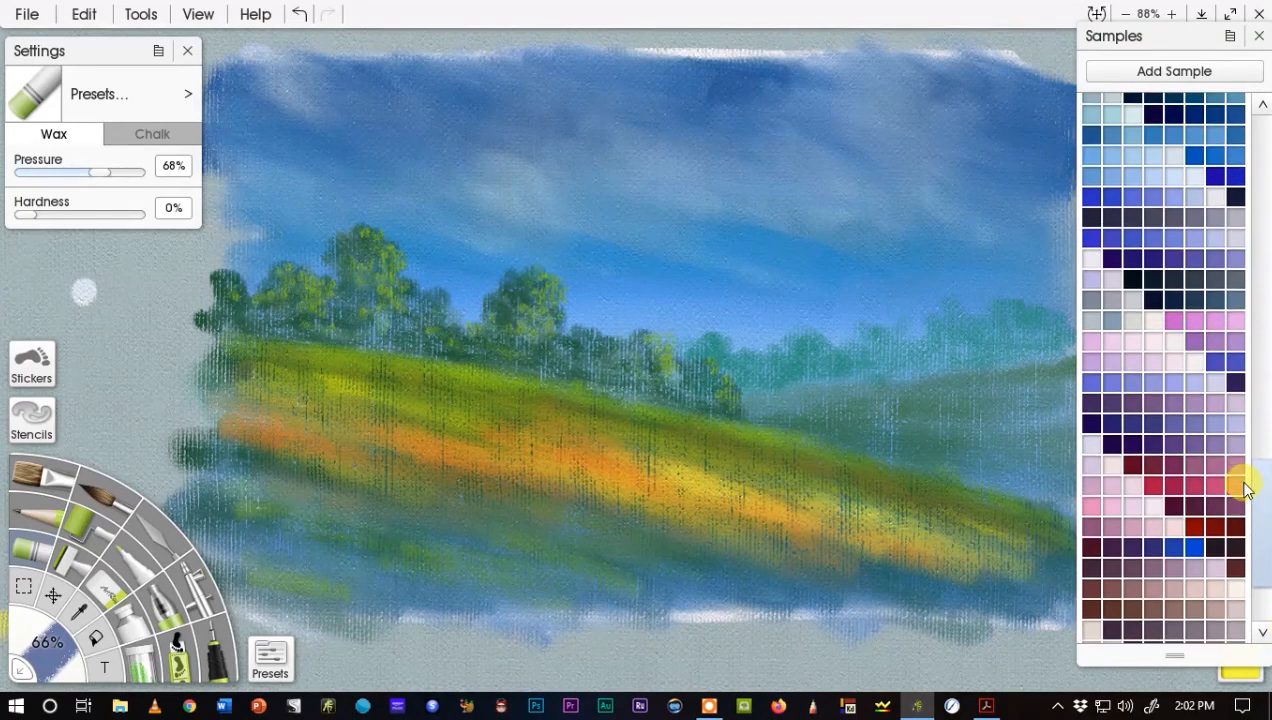
click(1192, 335)
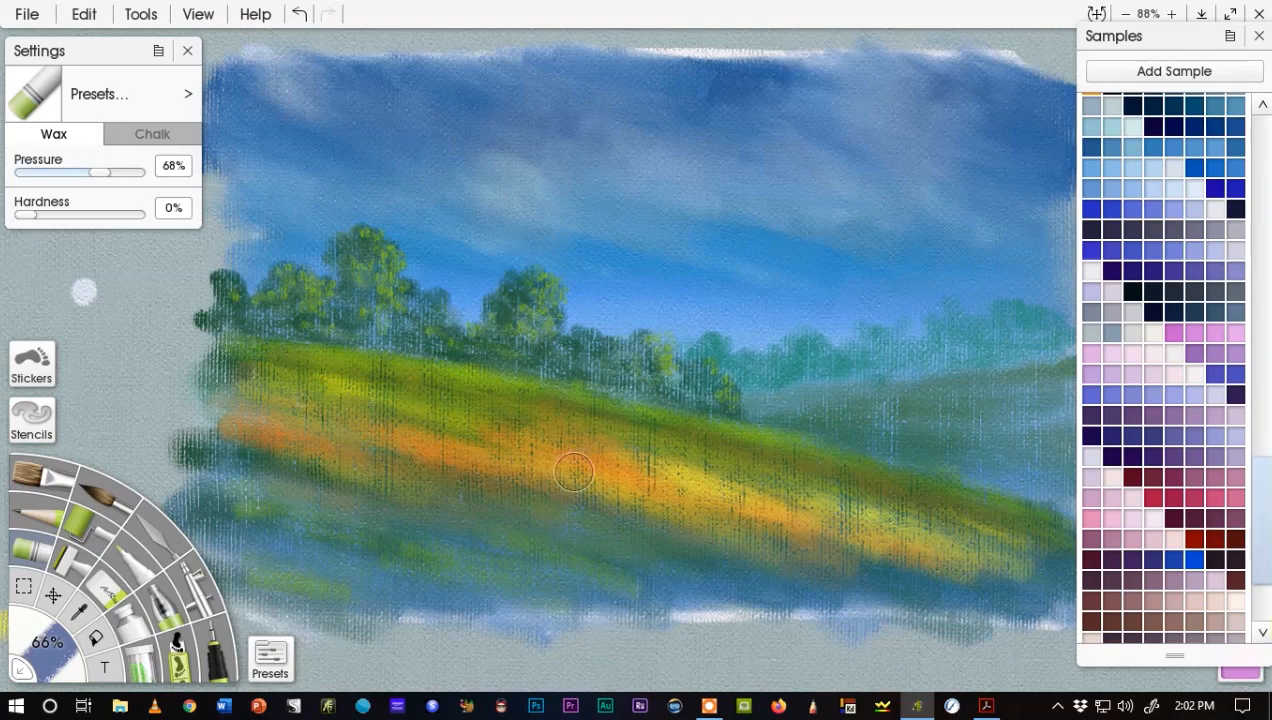
mouse_move(418, 432)
mouse_down()
mouse_move(503, 443)
mouse_move(397, 414)
mouse_up()
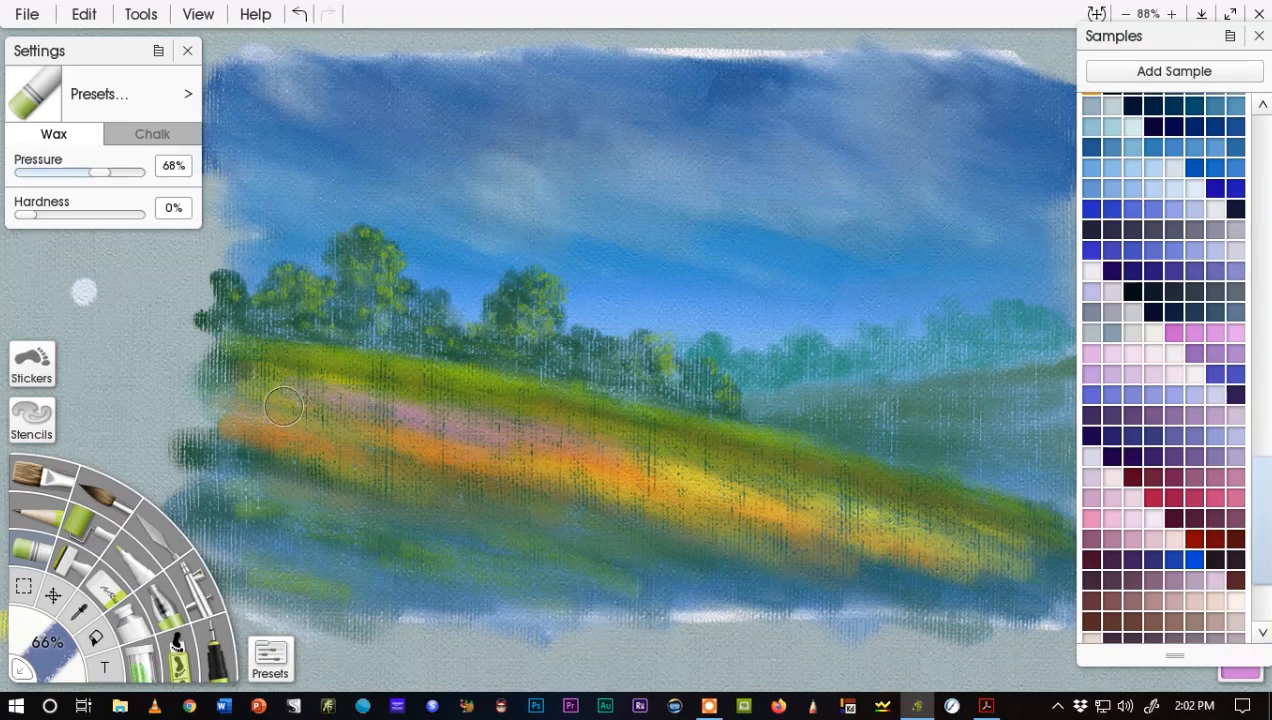
mouse_move(361, 446)
mouse_down()
mouse_move(523, 493)
mouse_move(496, 479)
mouse_move(631, 495)
mouse_move(677, 455)
mouse_up()
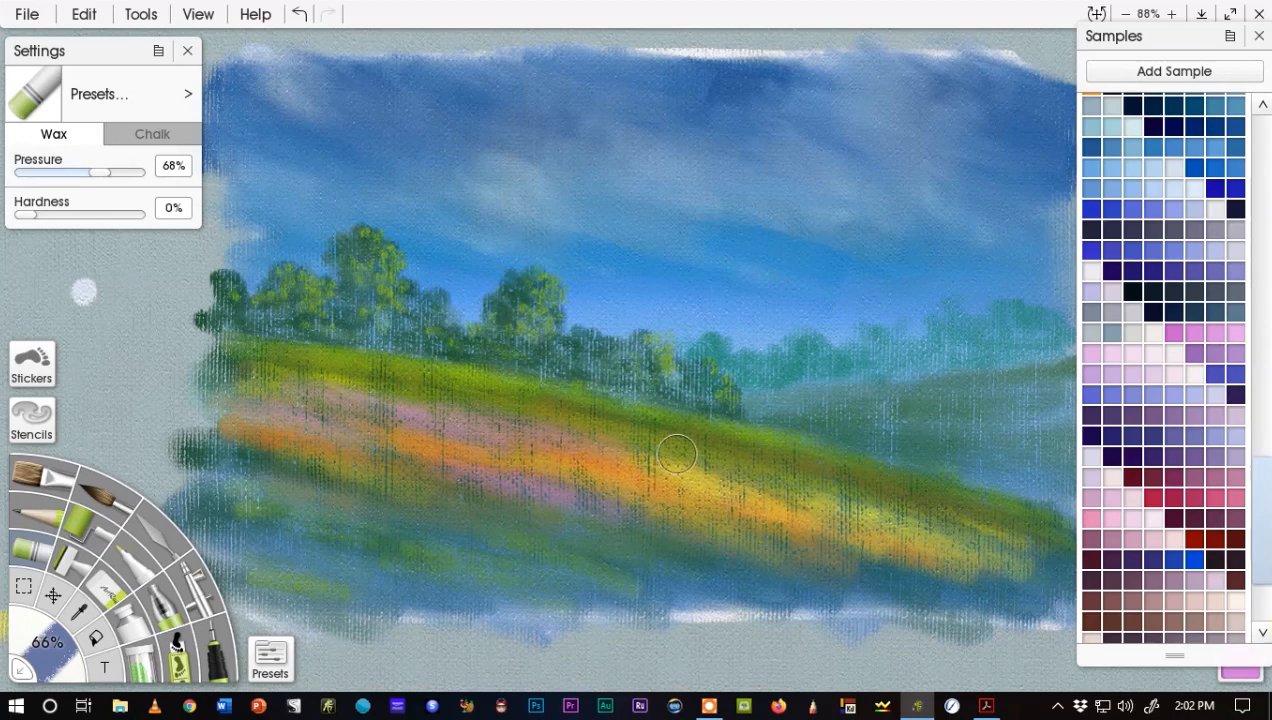
mouse_move(795, 488)
mouse_down()
mouse_move(665, 450)
mouse_move(791, 512)
mouse_up()
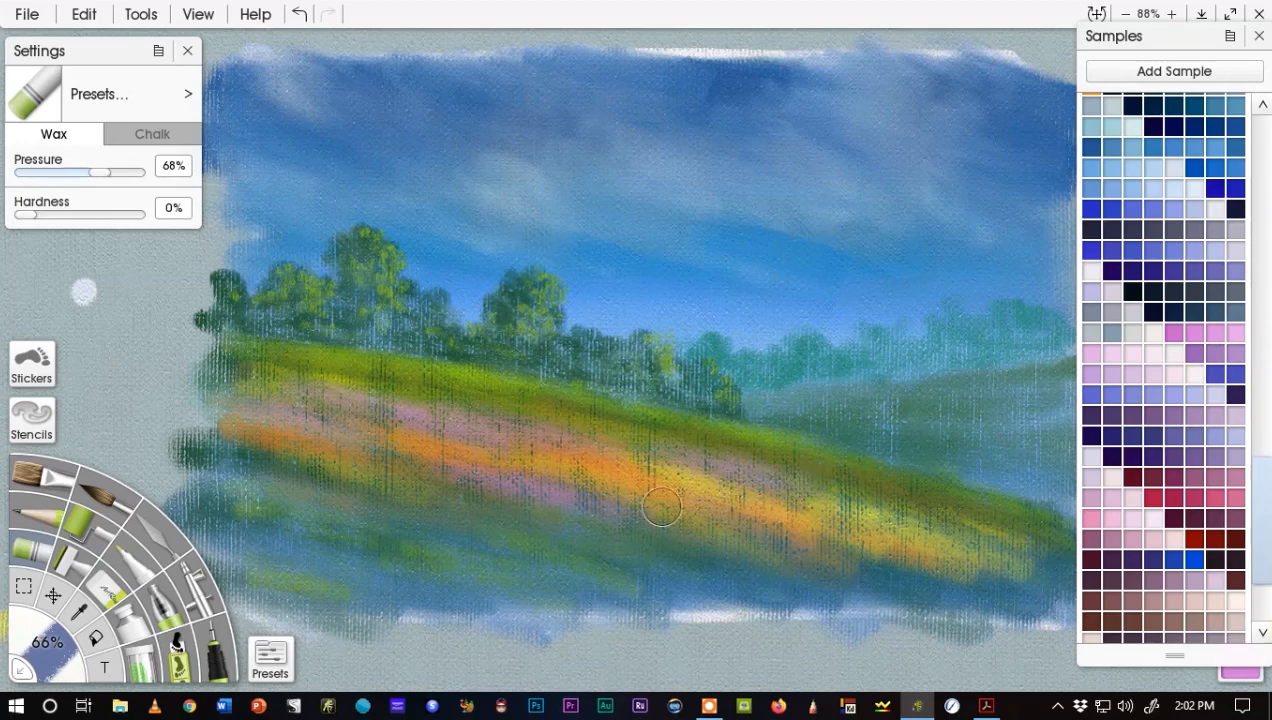
mouse_move(450, 517)
mouse_down()
mouse_move(288, 464)
mouse_move(386, 503)
mouse_move(631, 524)
mouse_move(796, 567)
mouse_move(834, 543)
mouse_move(1012, 553)
mouse_move(805, 472)
mouse_move(989, 531)
mouse_move(901, 490)
mouse_move(659, 443)
mouse_up()
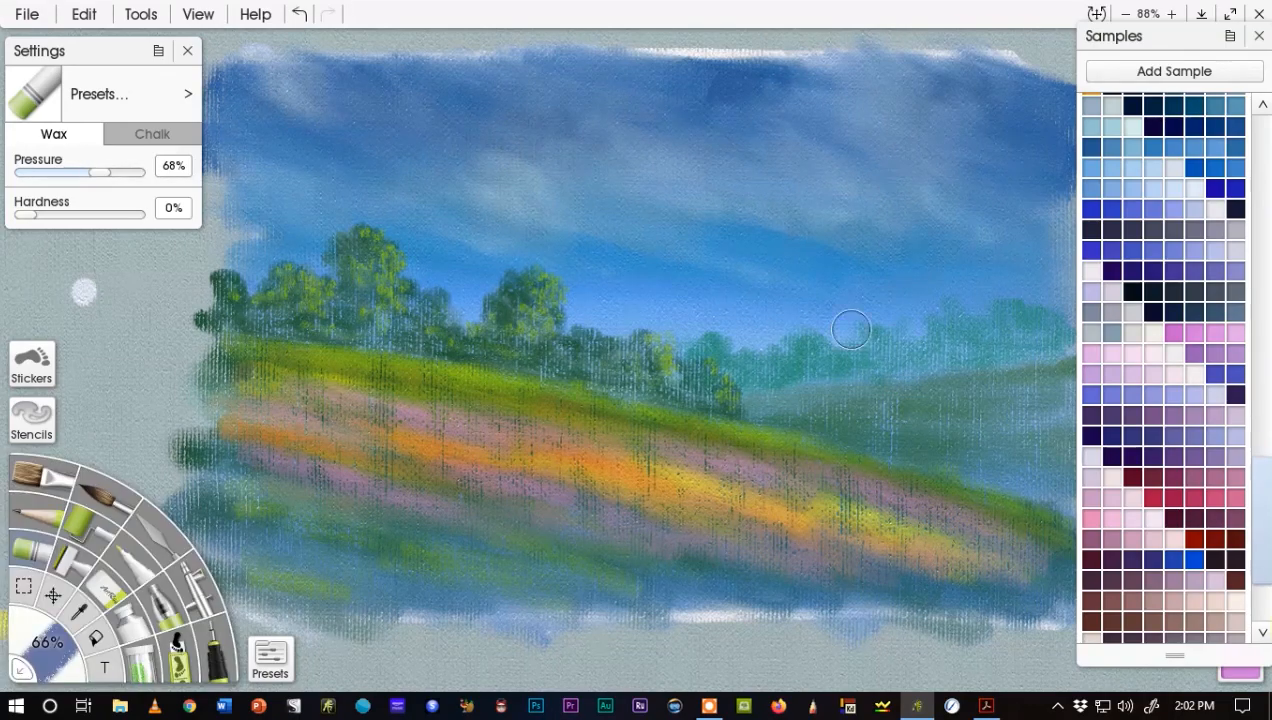
Paint loose yellow strokes, followed by red-orange bands, across the foreground below the flower bands at 66% size.
drag(1262, 470, 1262, 240)
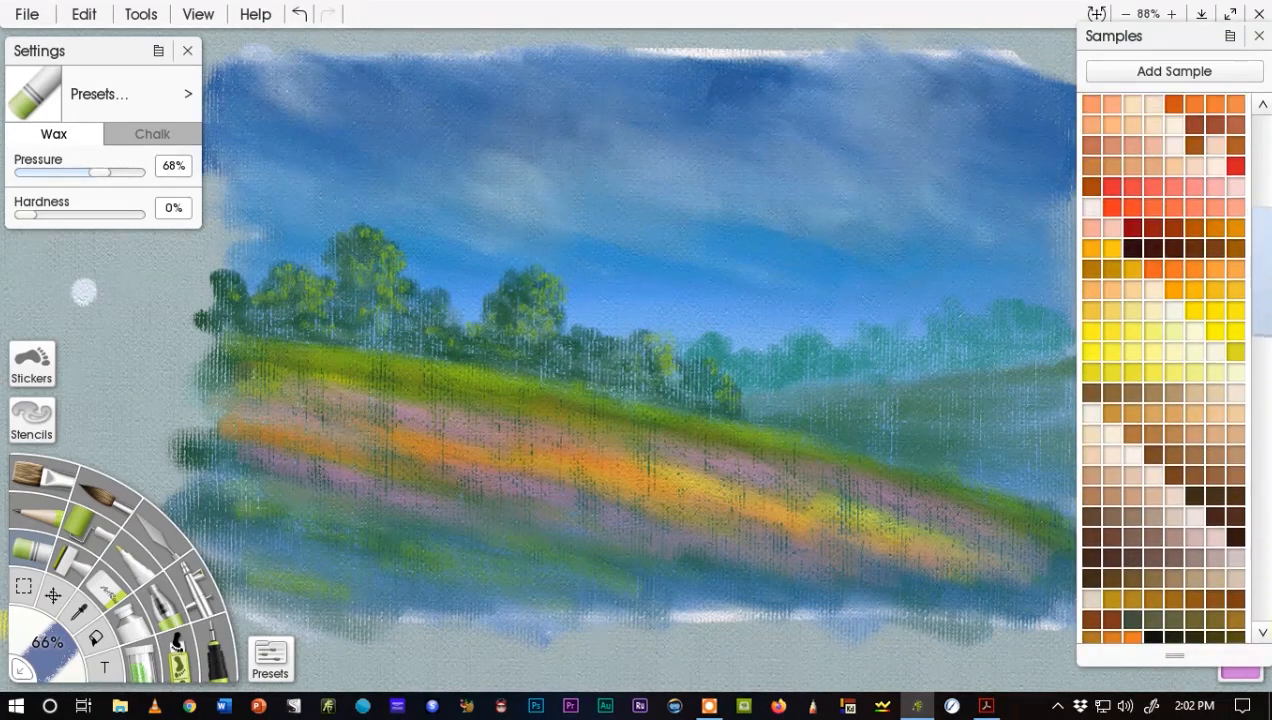
click(1186, 304)
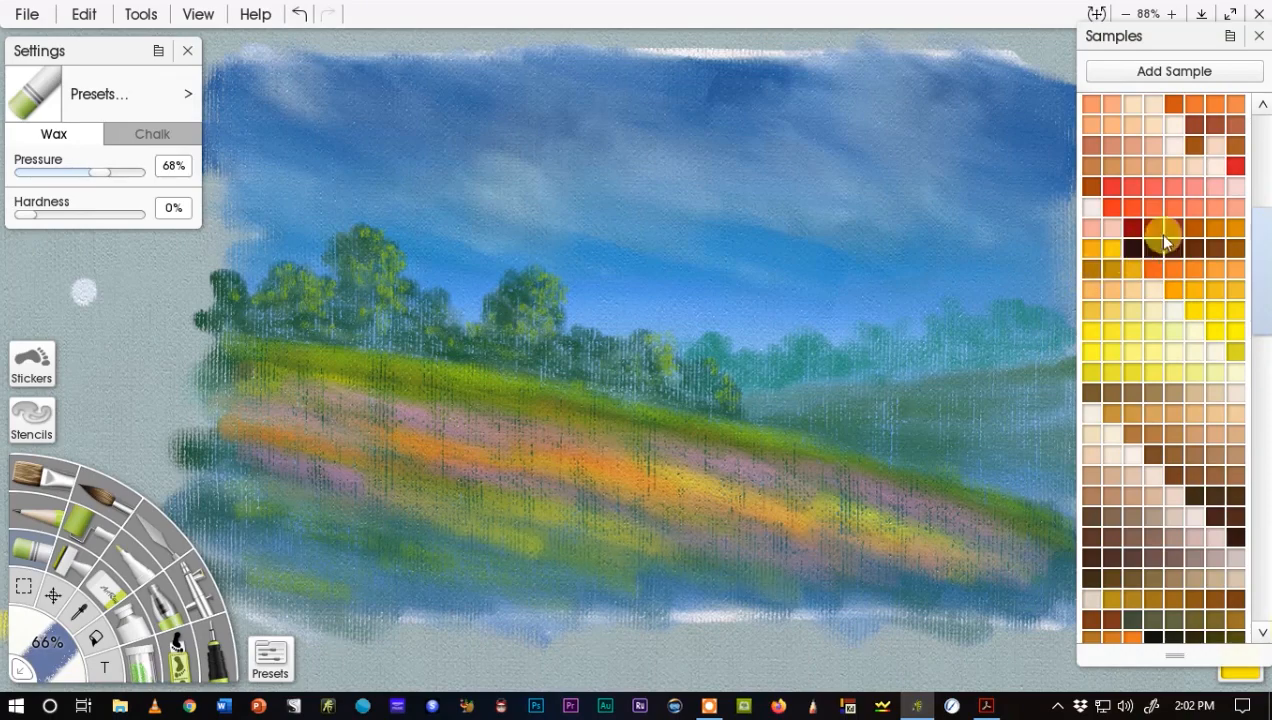
click(1113, 209)
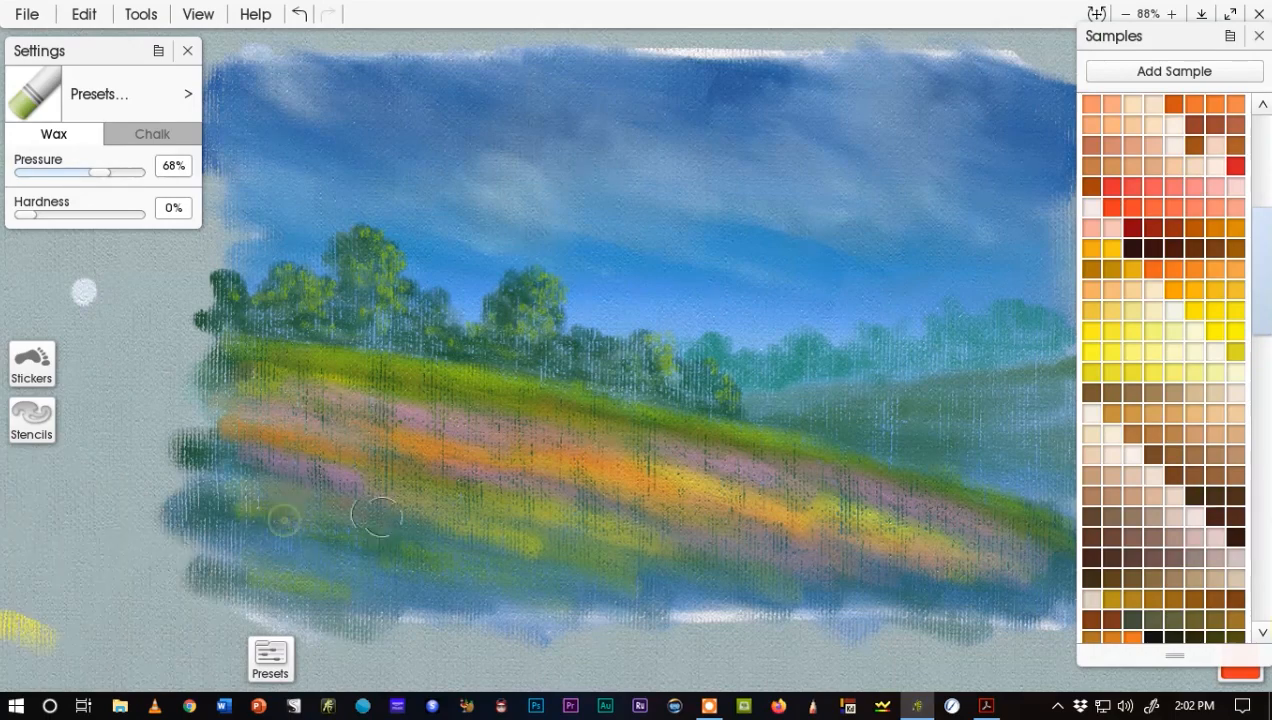
mouse_move(377, 517)
mouse_down()
mouse_move(413, 525)
mouse_move(430, 520)
mouse_move(426, 503)
mouse_move(503, 520)
mouse_move(475, 497)
mouse_move(636, 521)
mouse_up()
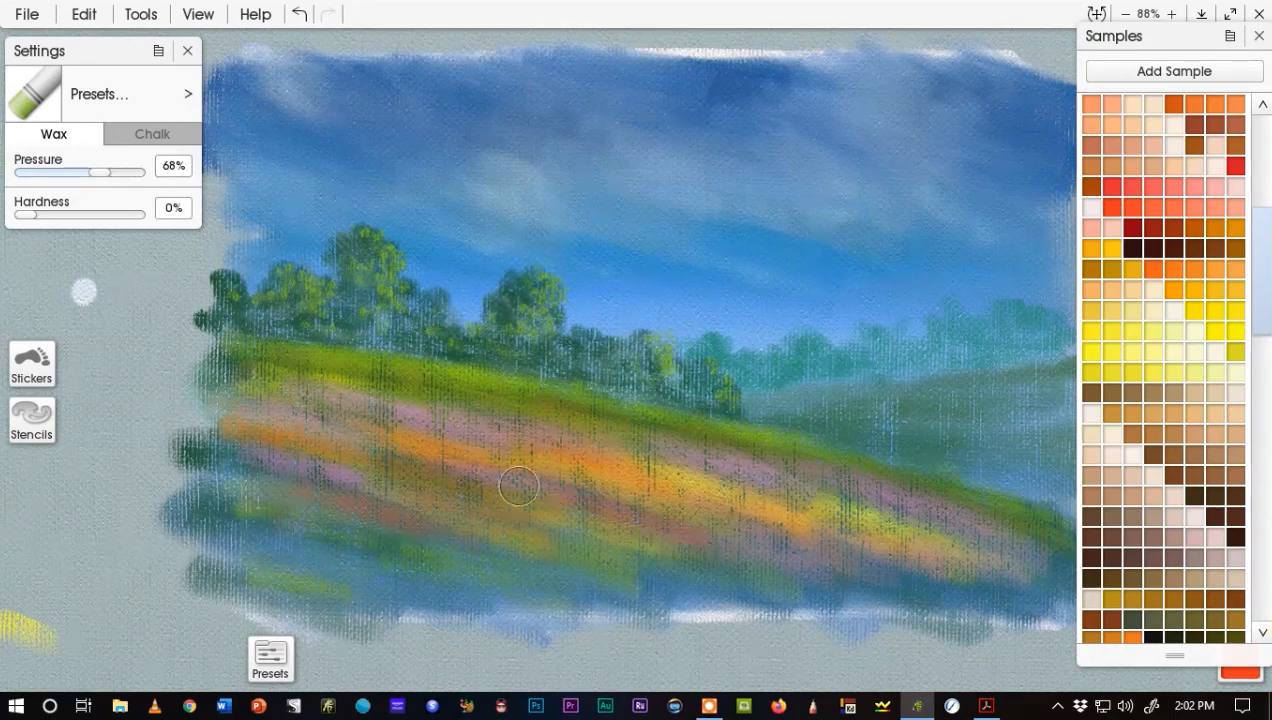
mouse_move(518, 487)
mouse_down()
mouse_move(756, 567)
mouse_move(691, 559)
mouse_move(698, 568)
mouse_move(821, 583)
mouse_move(677, 575)
mouse_move(736, 610)
mouse_move(600, 578)
mouse_move(668, 605)
mouse_move(743, 584)
mouse_up()
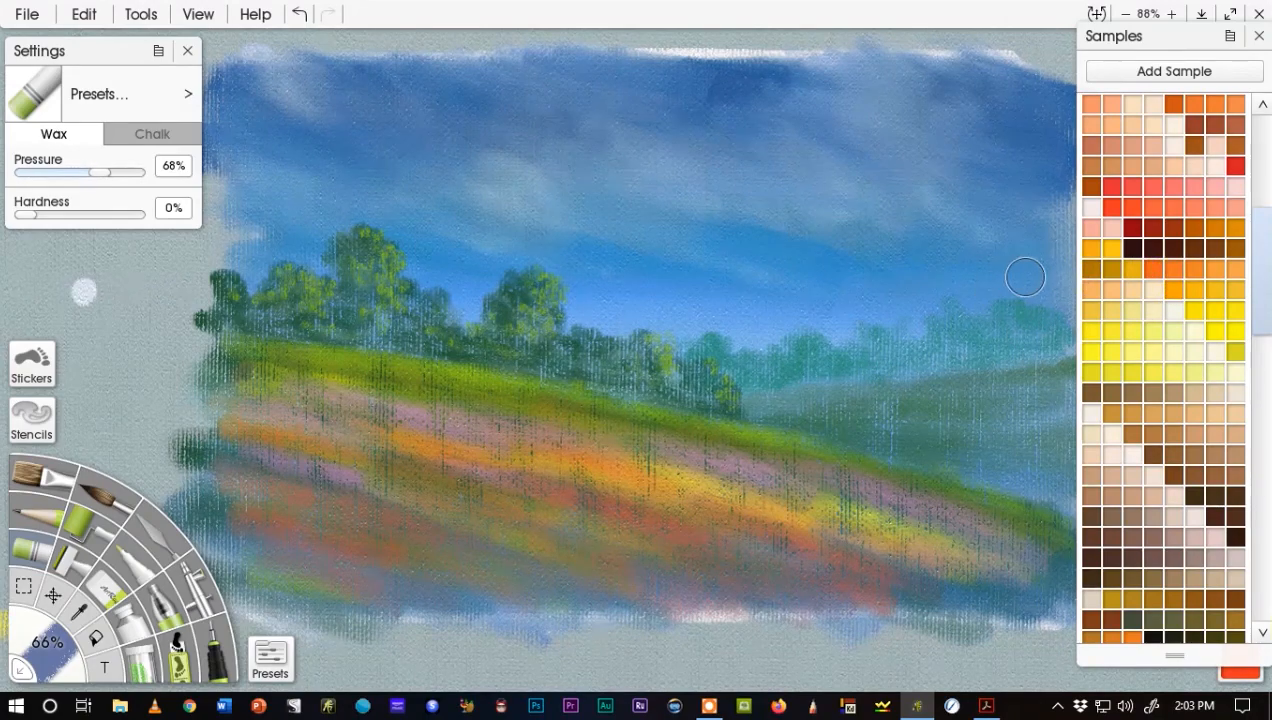
Pick a golden-orange sample and dab a diagonal row of flowers across the foreground at 37% size.
click(1178, 292)
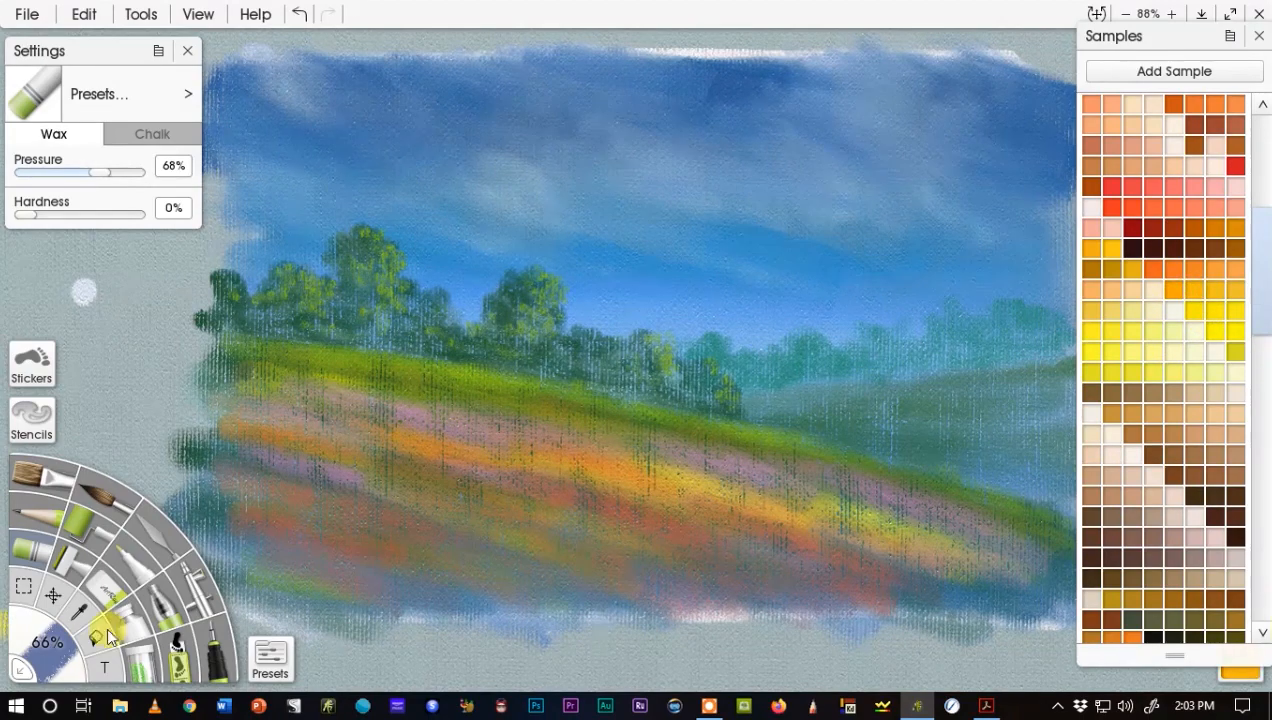
mouse_move(44, 650)
mouse_down()
mouse_move(83, 667)
mouse_move(16, 656)
mouse_up()
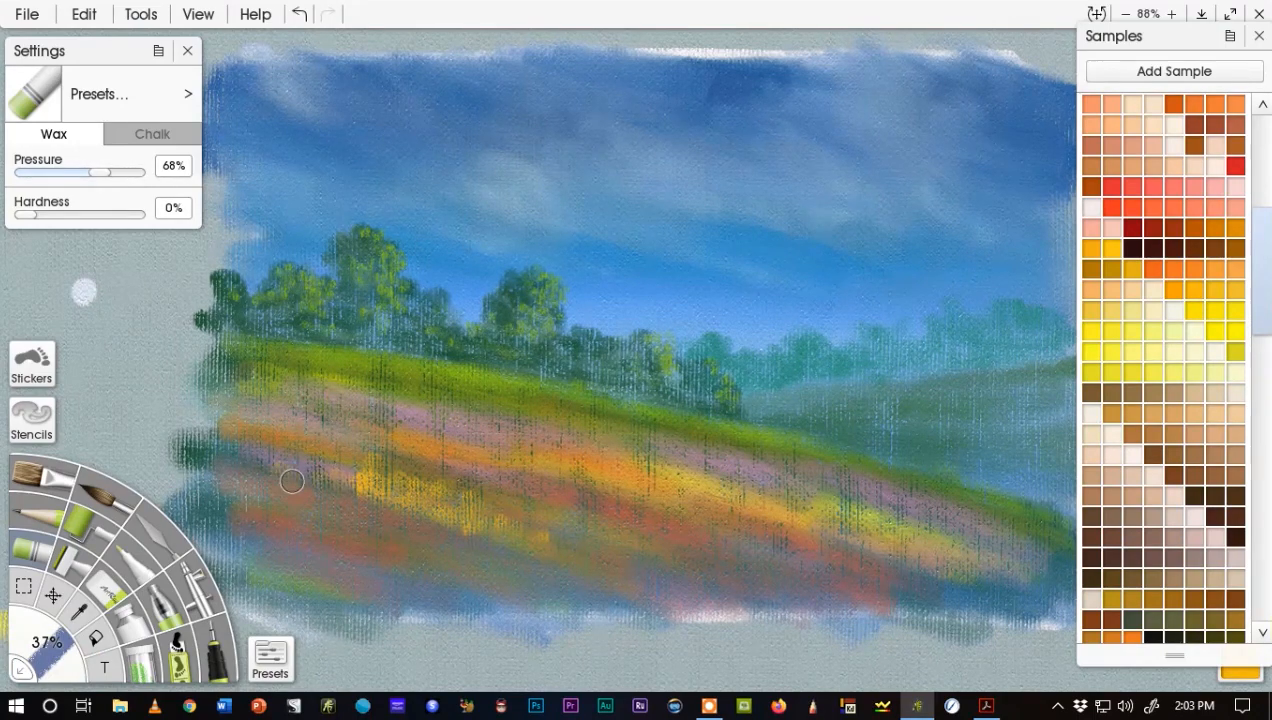
mouse_move(291, 481)
mouse_down()
mouse_move(327, 490)
mouse_move(250, 476)
mouse_up()
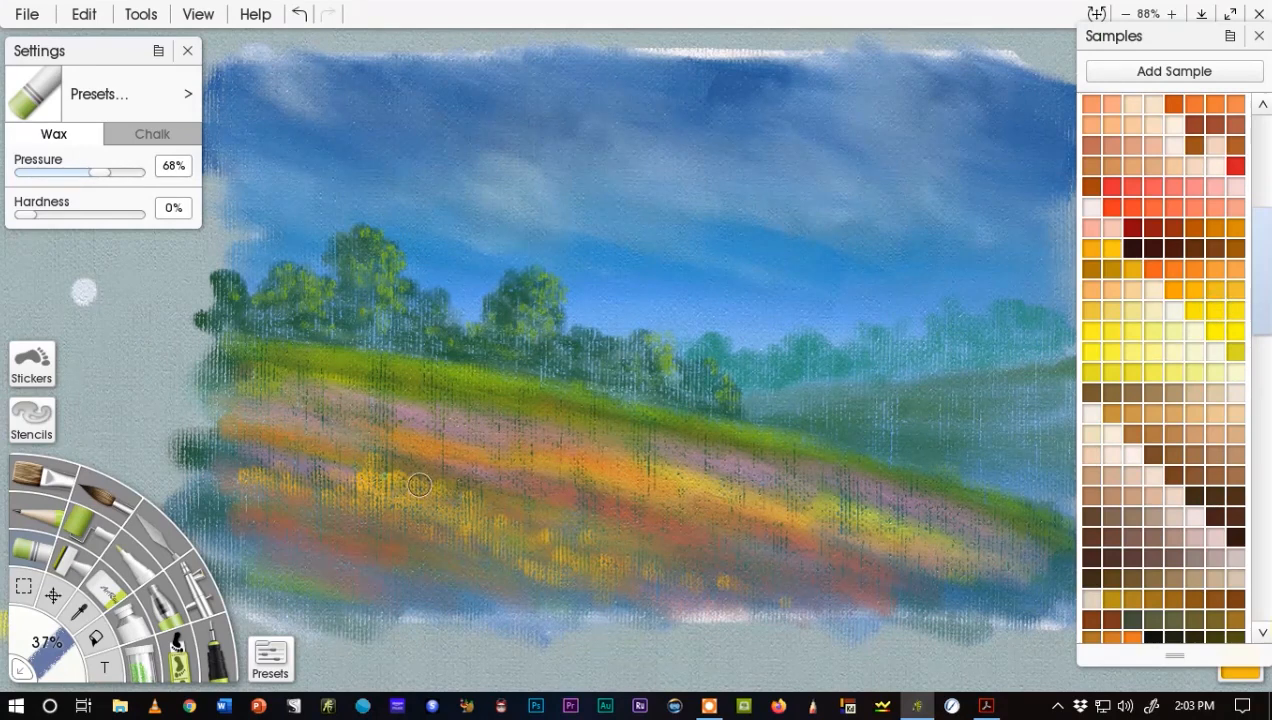
Pick a bright yellow sample and dab upright flower highlights along the foreground row from the left edge to the lower right.
click(1220, 313)
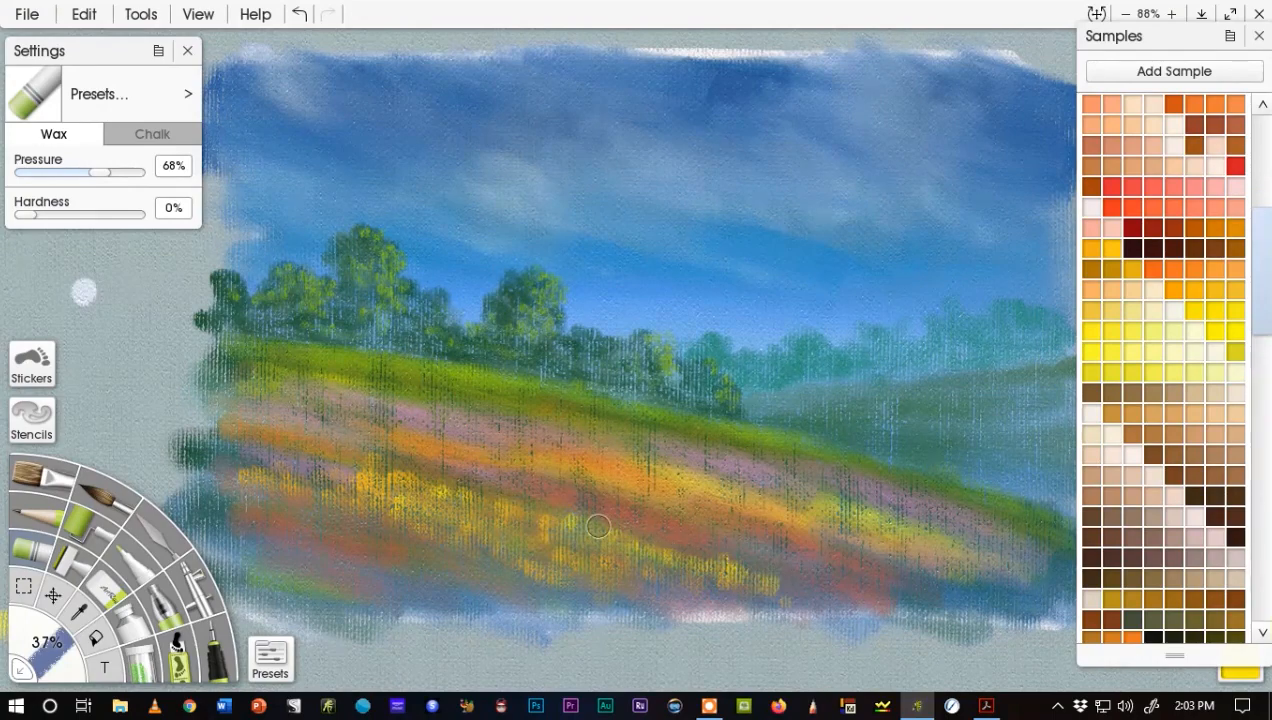
drag(606, 502, 606, 518)
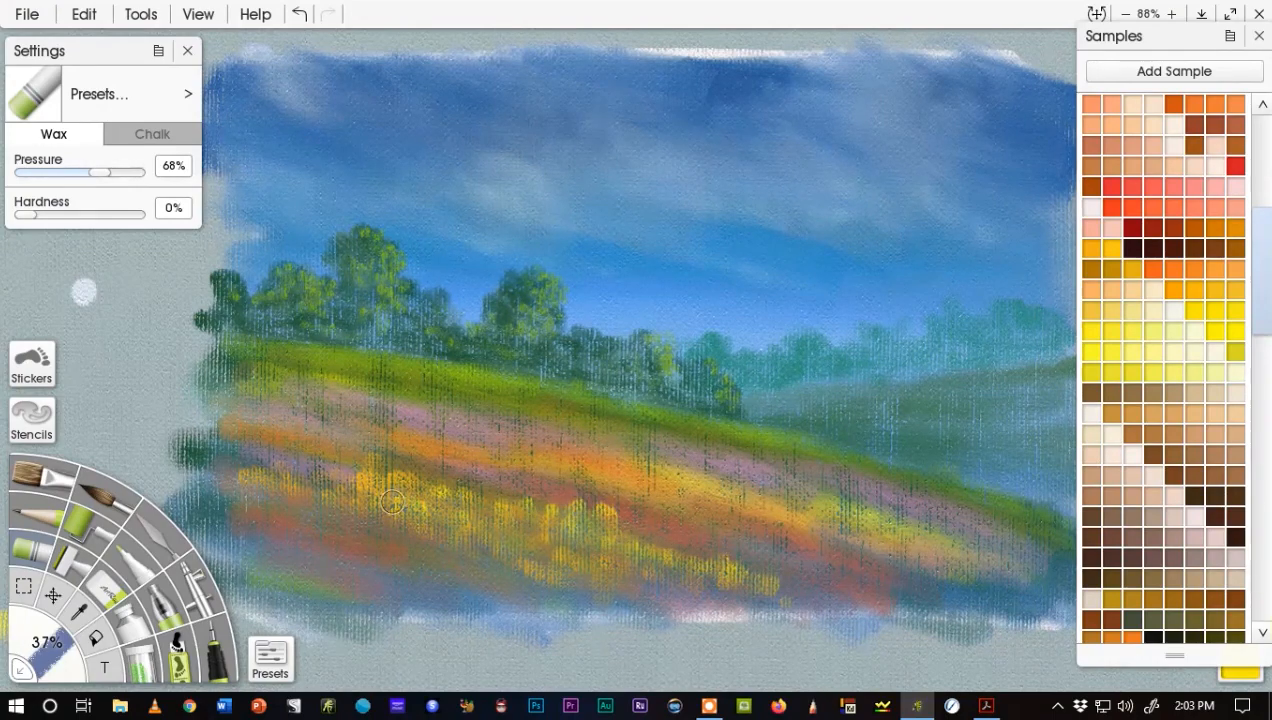
mouse_move(262, 482)
mouse_down()
mouse_move(225, 479)
mouse_move(260, 472)
mouse_up()
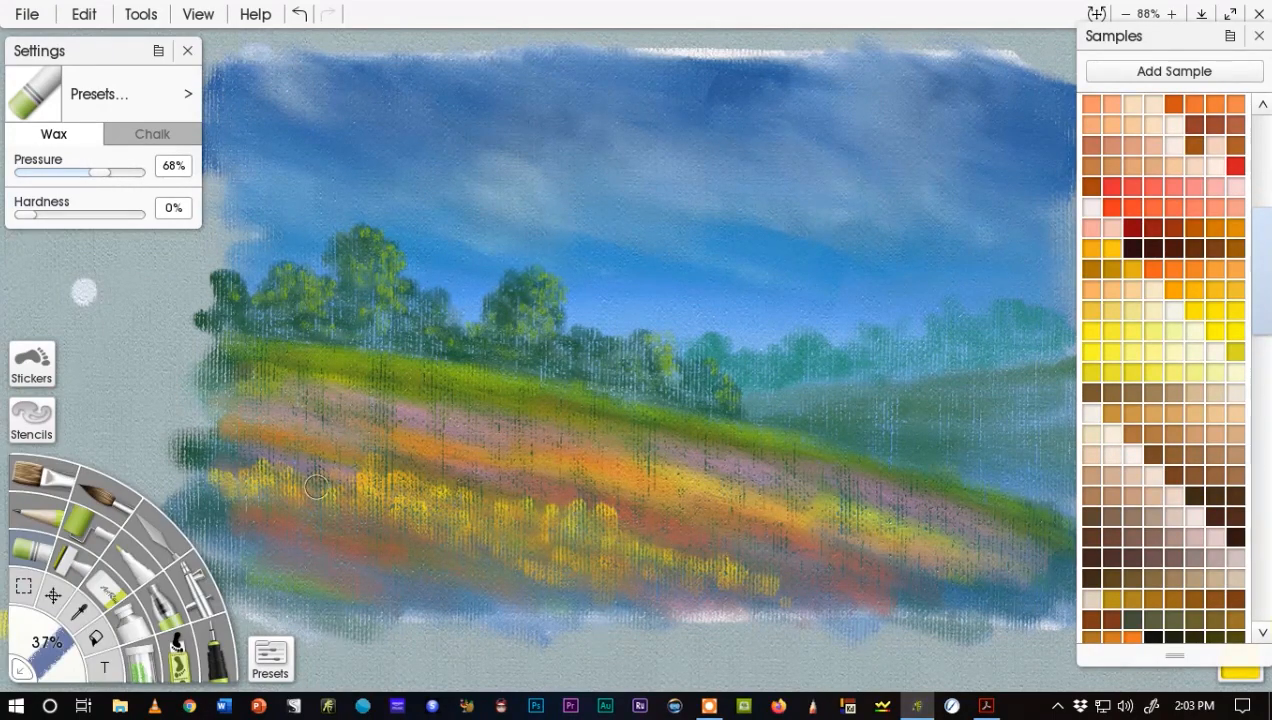
click(130, 580)
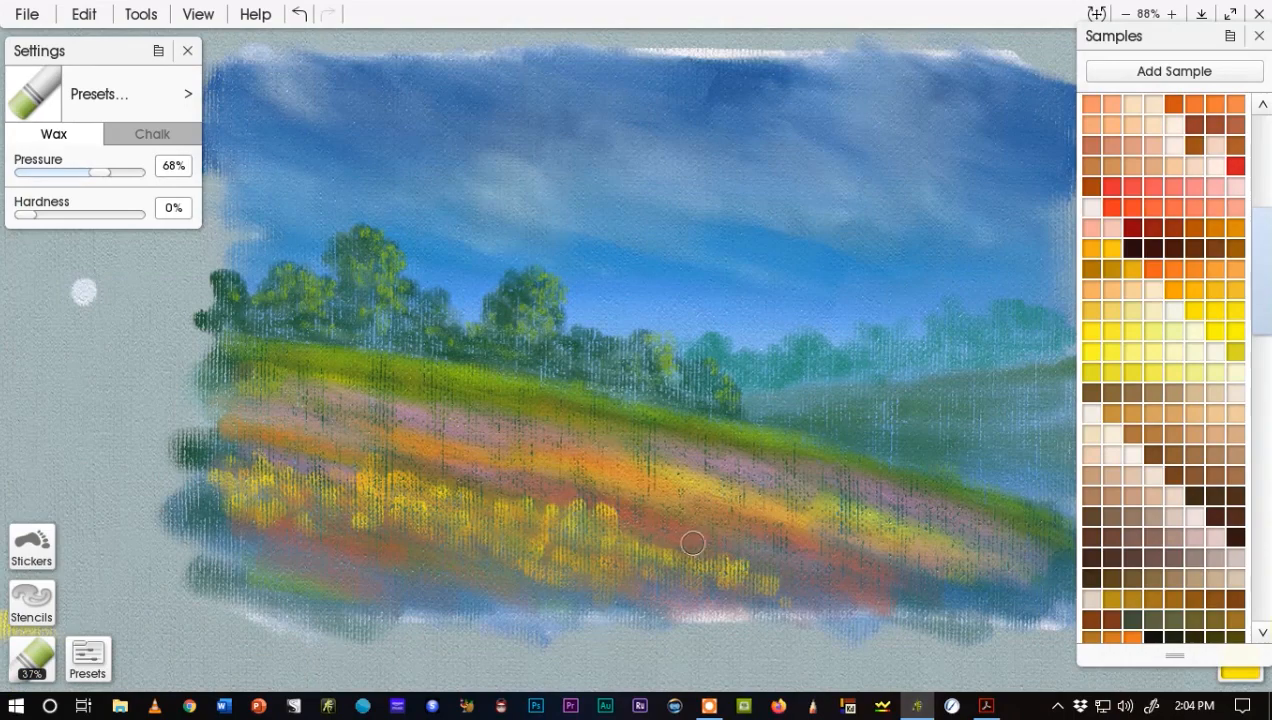
mouse_move(644, 543)
mouse_down()
mouse_move(755, 561)
mouse_move(806, 613)
mouse_move(752, 578)
mouse_move(694, 595)
mouse_move(668, 563)
mouse_move(851, 591)
mouse_move(850, 621)
mouse_move(754, 585)
mouse_move(745, 547)
mouse_move(695, 561)
mouse_move(597, 555)
mouse_up()
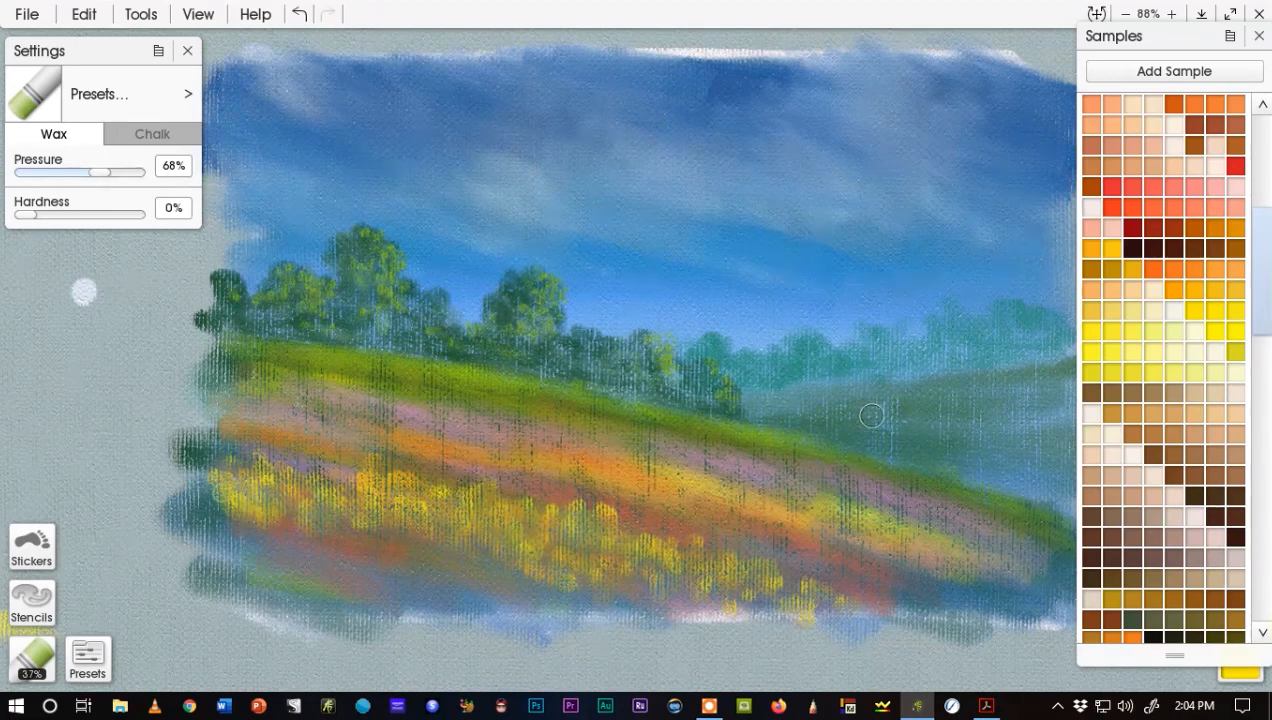
Pick a red-orange sample and dab small flowers among and below the yellow flowers in the foreground.
click(1108, 204)
mouse_move(291, 531)
mouse_down()
mouse_move(230, 519)
mouse_move(281, 523)
mouse_move(269, 504)
mouse_move(355, 503)
mouse_move(368, 519)
mouse_move(346, 497)
mouse_move(384, 551)
mouse_move(437, 520)
mouse_move(386, 535)
mouse_move(463, 516)
mouse_move(466, 540)
mouse_move(488, 552)
mouse_move(549, 549)
mouse_move(699, 598)
mouse_move(508, 554)
mouse_up()
drag(673, 600, 759, 608)
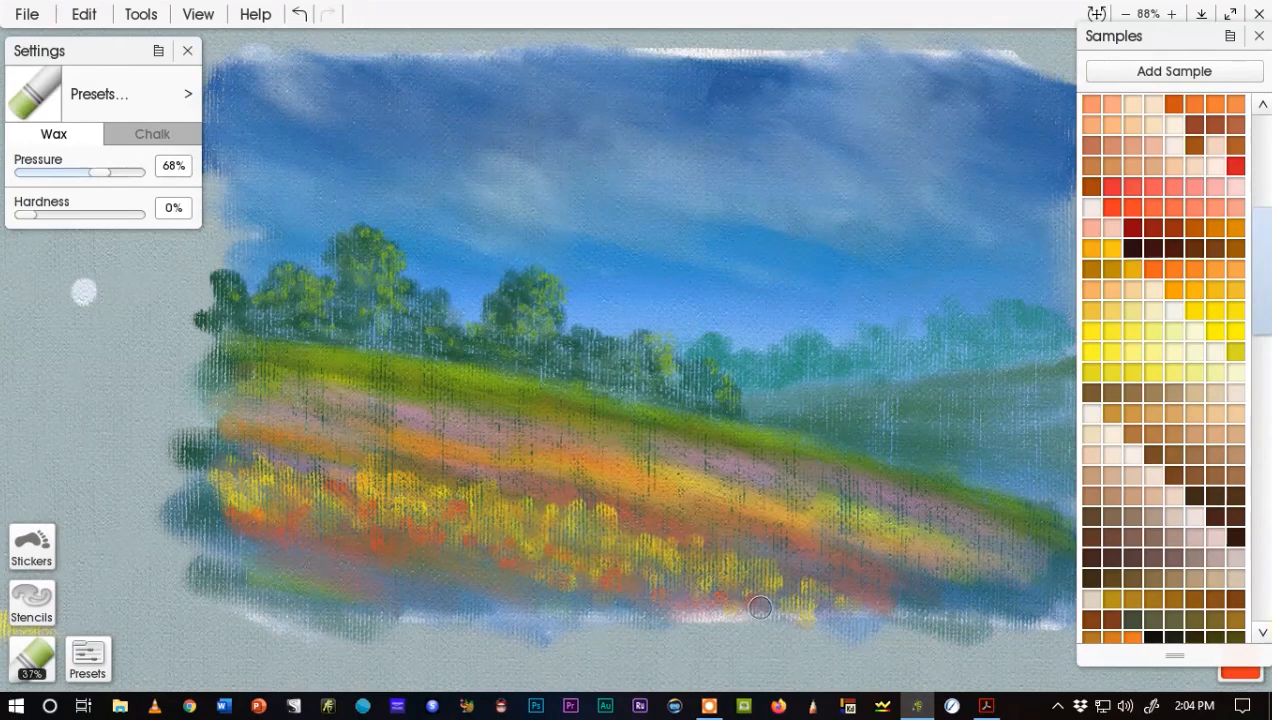
mouse_move(429, 551)
mouse_down()
mouse_move(347, 525)
mouse_move(318, 488)
mouse_move(222, 508)
mouse_up()
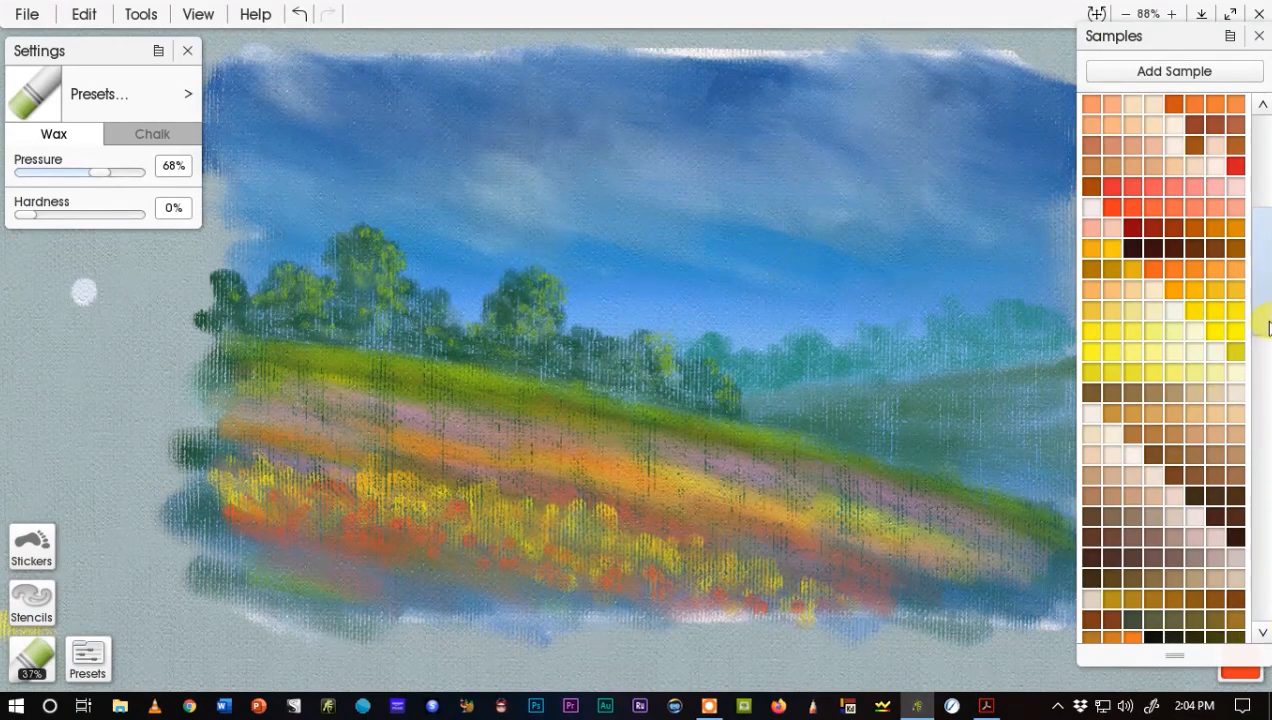
Pick an orchid pink sample and dab small flowers below the yellow foreground row, from its middle toward the lower right.
drag(1266, 322, 1266, 595)
click(1196, 272)
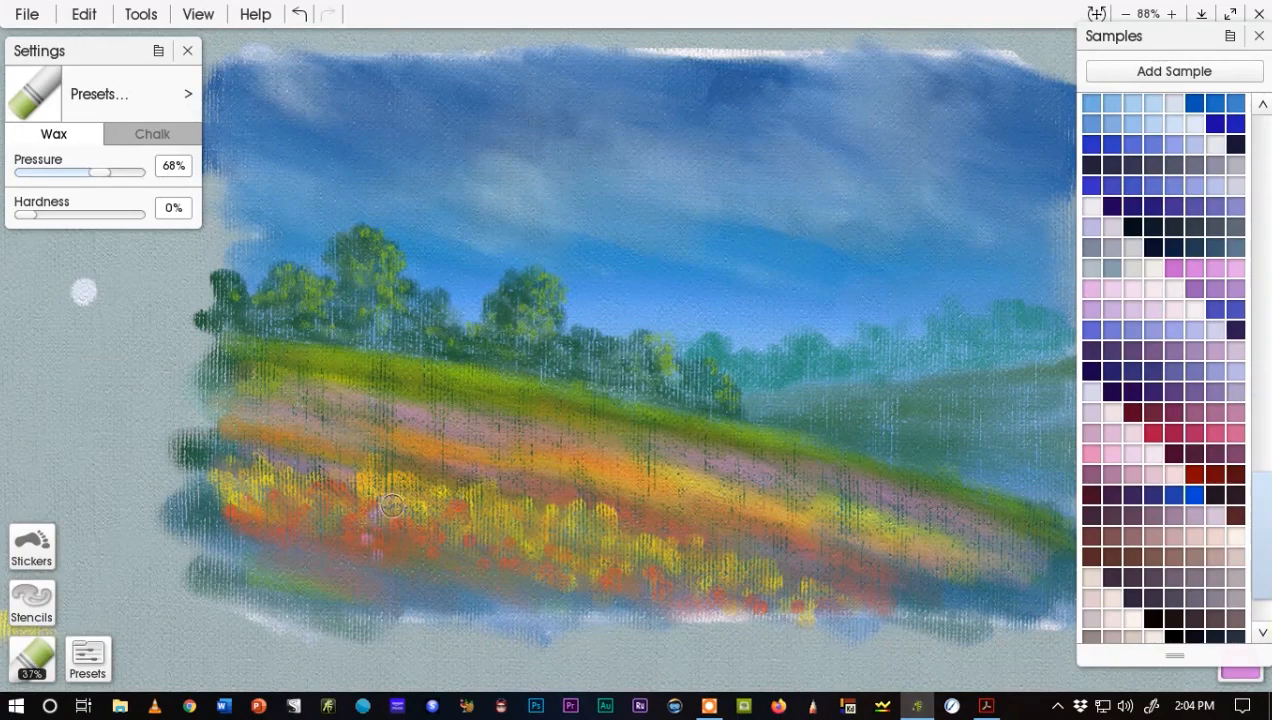
click(458, 525)
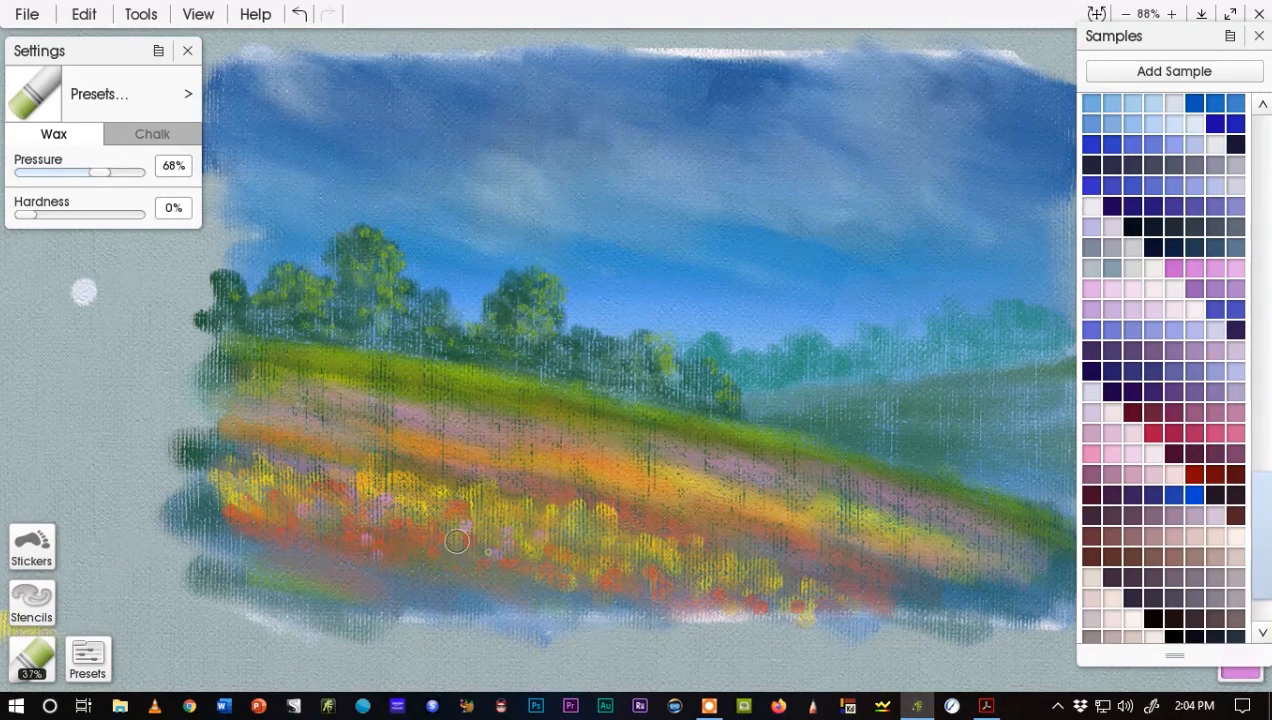
click(436, 553)
click(499, 552)
click(569, 561)
click(607, 569)
click(690, 590)
click(697, 593)
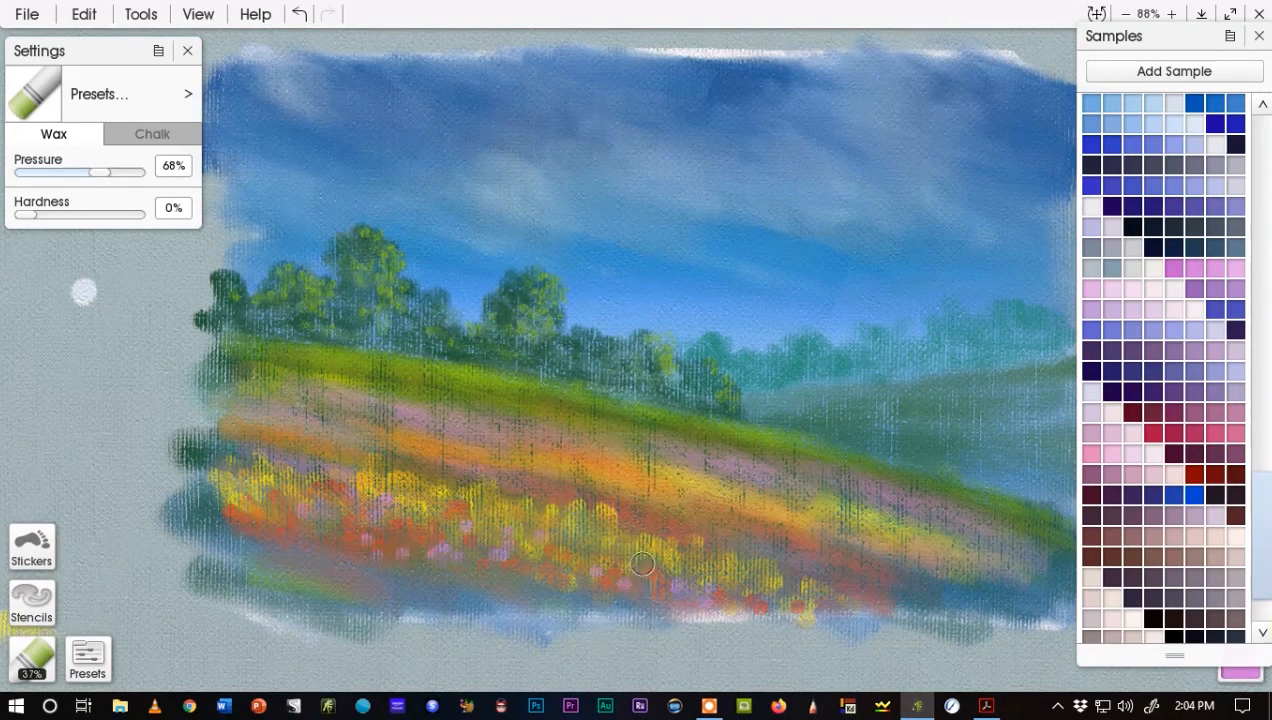
Dab more orchid pink flowers among the red-orange ones on the left side of the foreground.
click(322, 532)
click(277, 523)
click(248, 530)
click(281, 538)
click(362, 540)
click(419, 543)
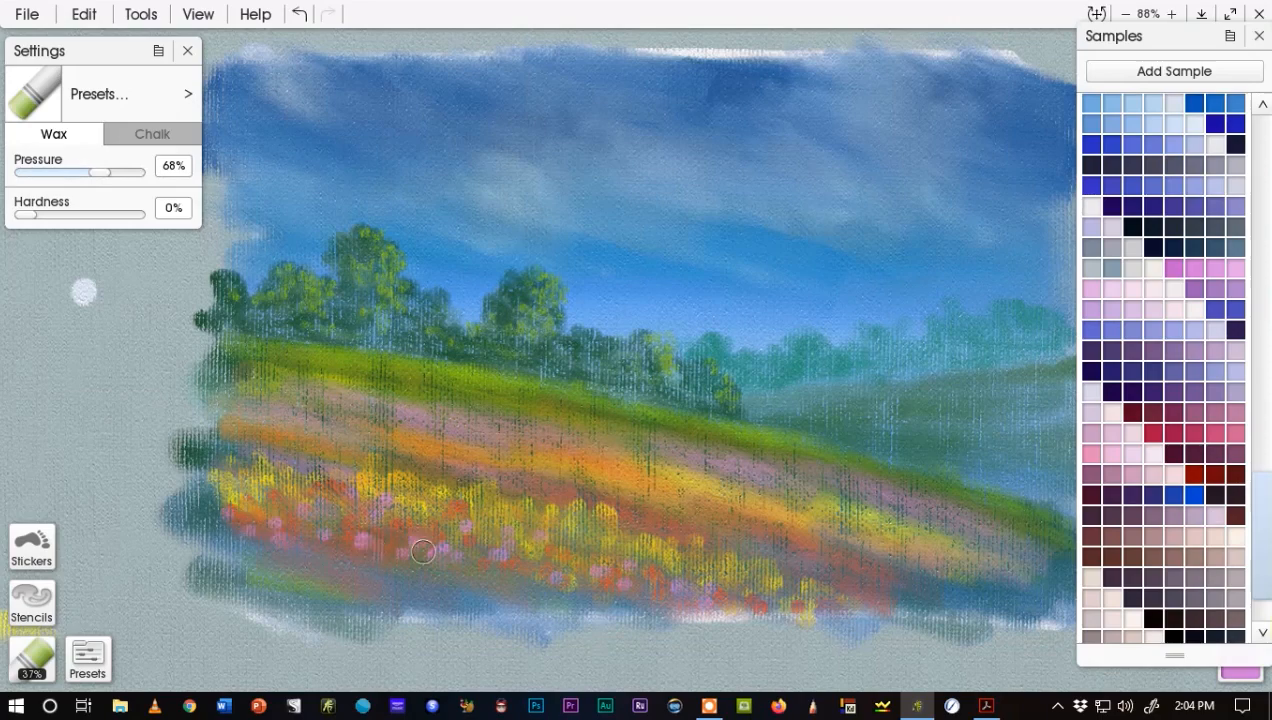
click(440, 553)
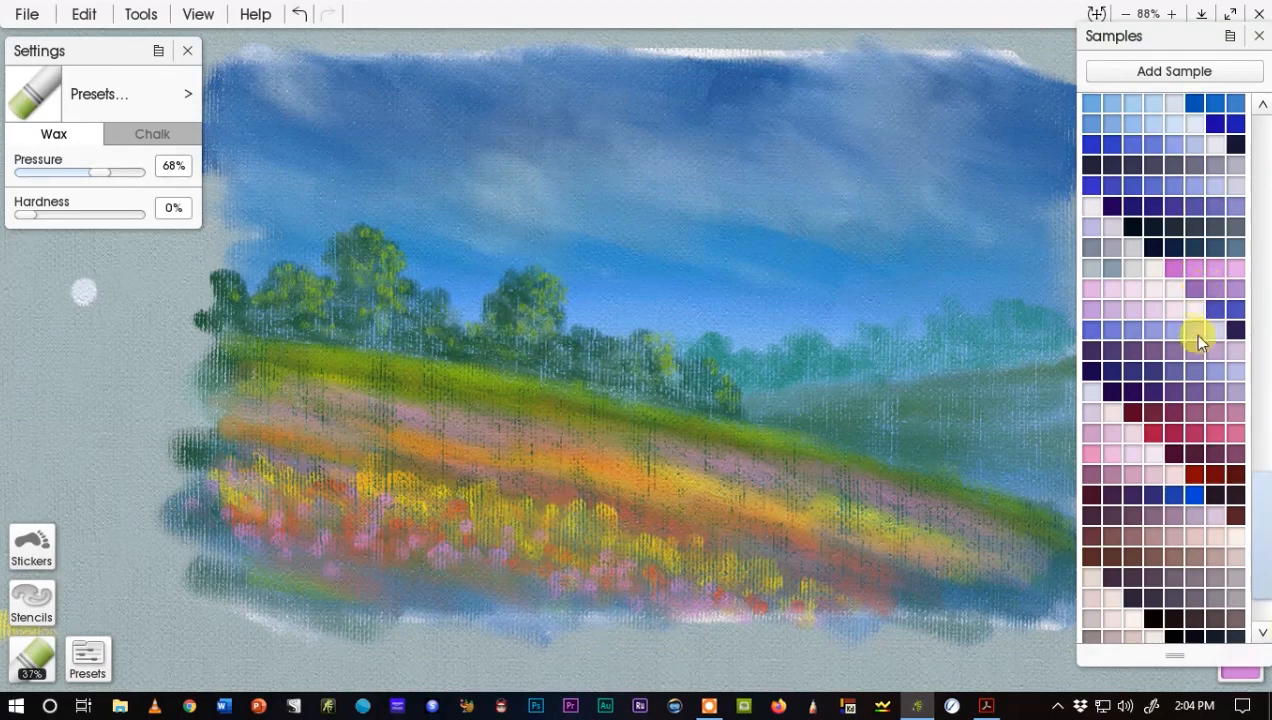
Pick a pale yellow sample and dab flowers along the hill's lower edge, undoing one stray dab, through to the lower right.
scroll(1252, 505, up, 10)
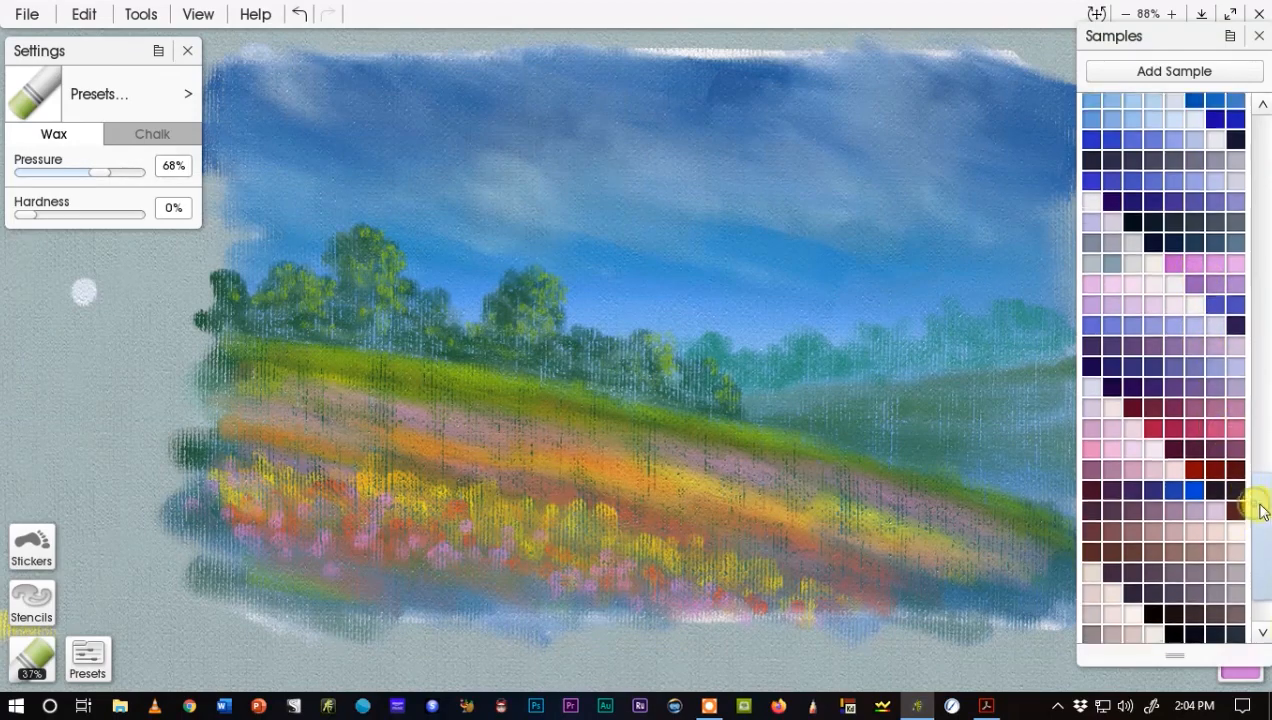
scroll(1163, 365, up, 8)
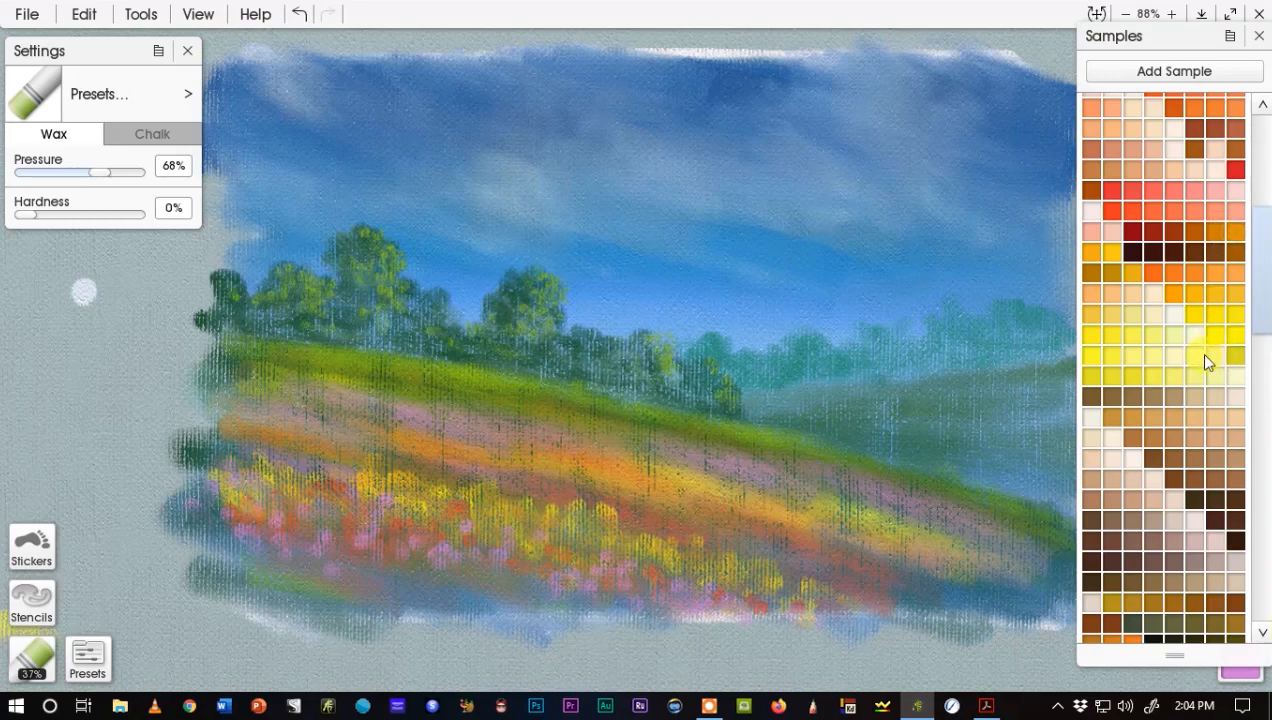
click(1168, 372)
mouse_move(290, 553)
mouse_down()
mouse_move(423, 566)
mouse_move(414, 538)
mouse_move(393, 568)
mouse_move(352, 551)
mouse_move(336, 570)
mouse_move(310, 546)
mouse_move(298, 567)
mouse_move(232, 526)
mouse_move(251, 552)
mouse_move(299, 523)
mouse_move(325, 532)
mouse_move(312, 547)
mouse_move(490, 589)
mouse_move(527, 579)
mouse_move(454, 580)
mouse_up()
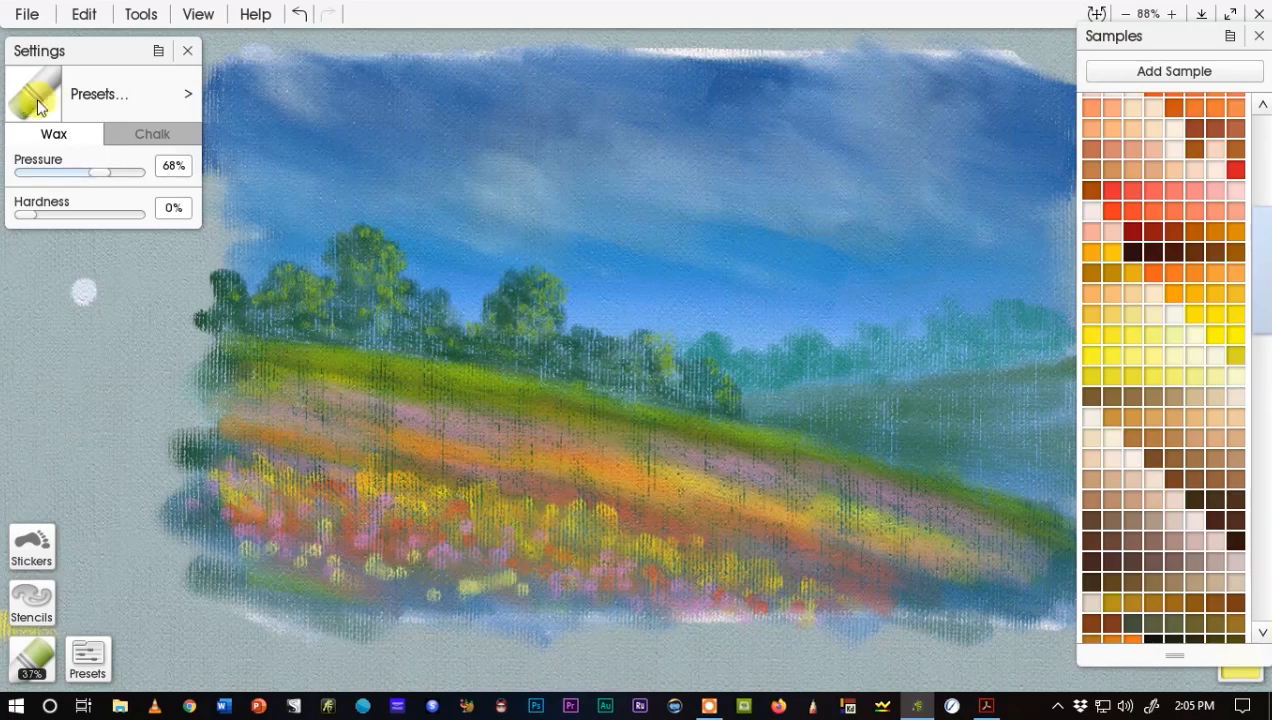
click(297, 16)
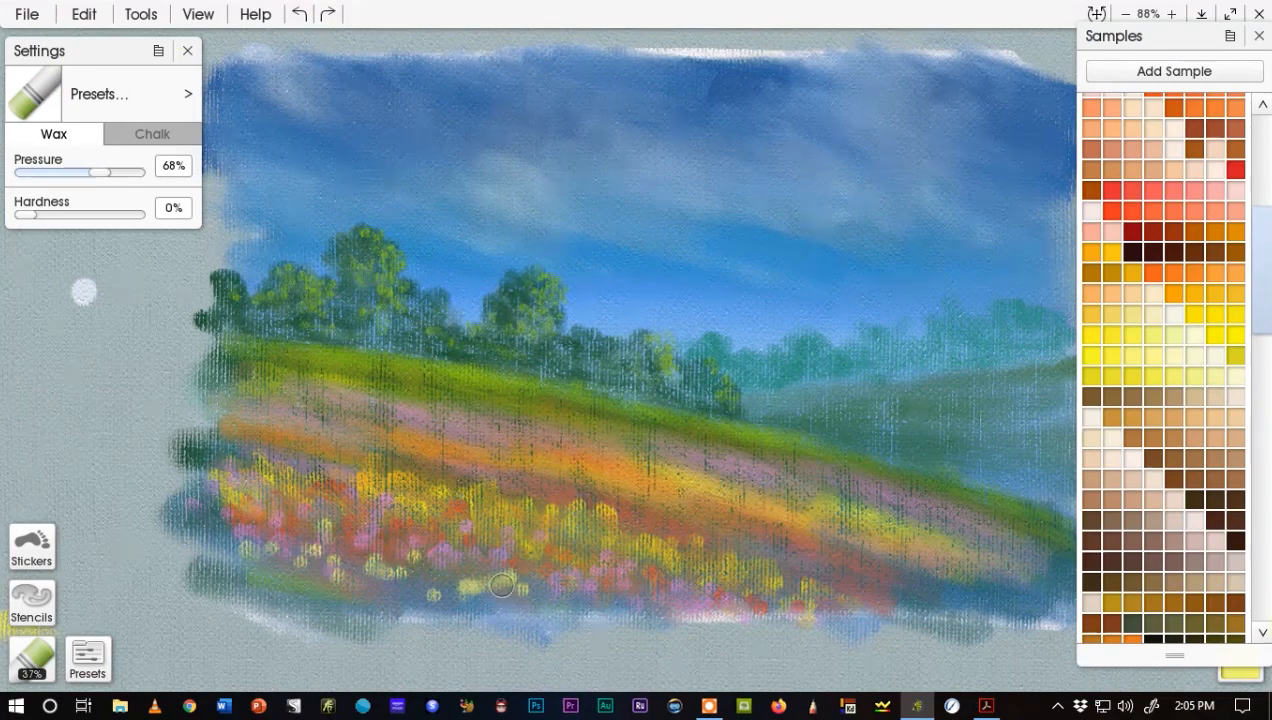
drag(505, 593, 500, 588)
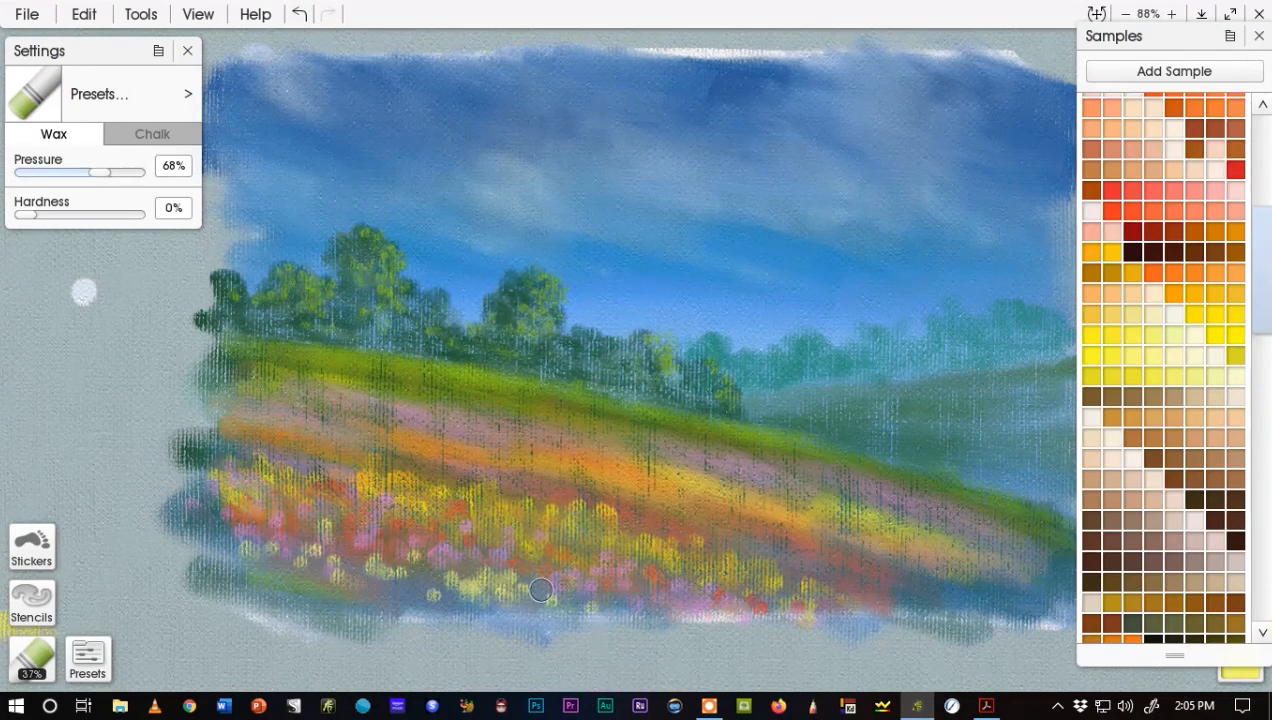
mouse_move(916, 584)
mouse_down()
mouse_move(859, 582)
mouse_move(894, 584)
mouse_move(920, 607)
mouse_move(851, 593)
mouse_move(959, 602)
mouse_up()
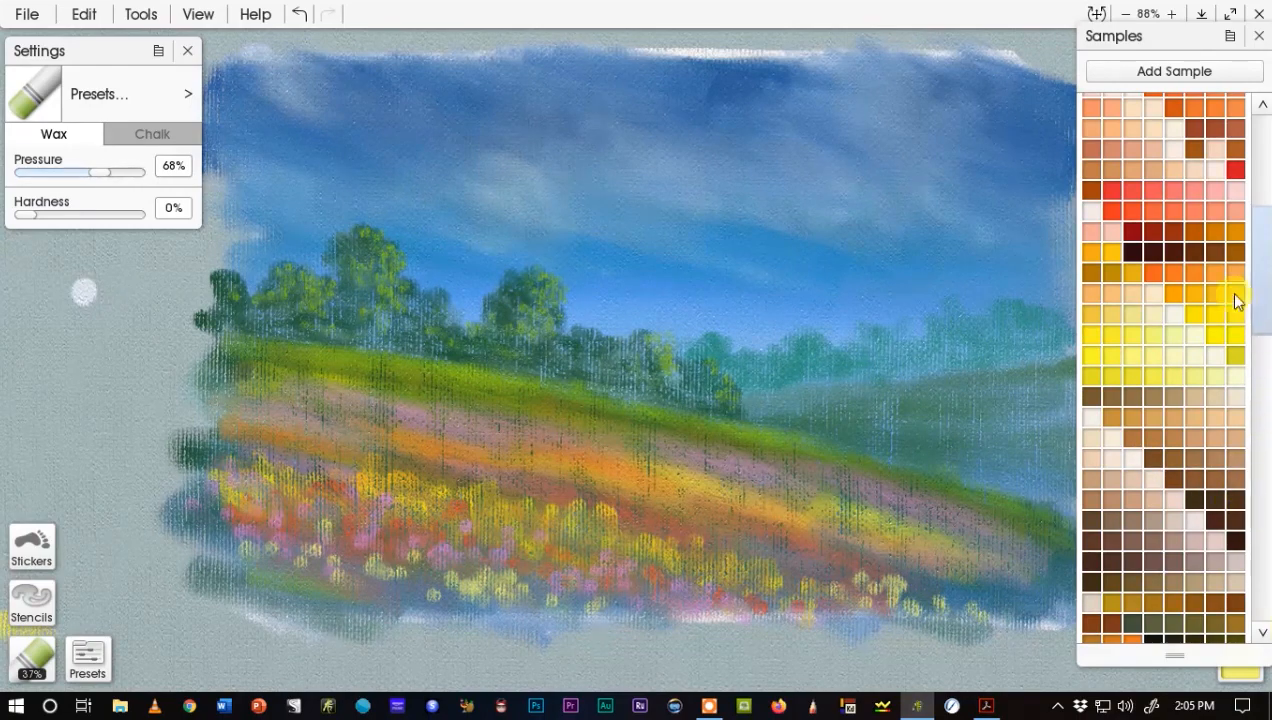
Pick a dark green sample and dab foliage among and below the flowers in the lower left foreground.
drag(1258, 287, 1241, 400)
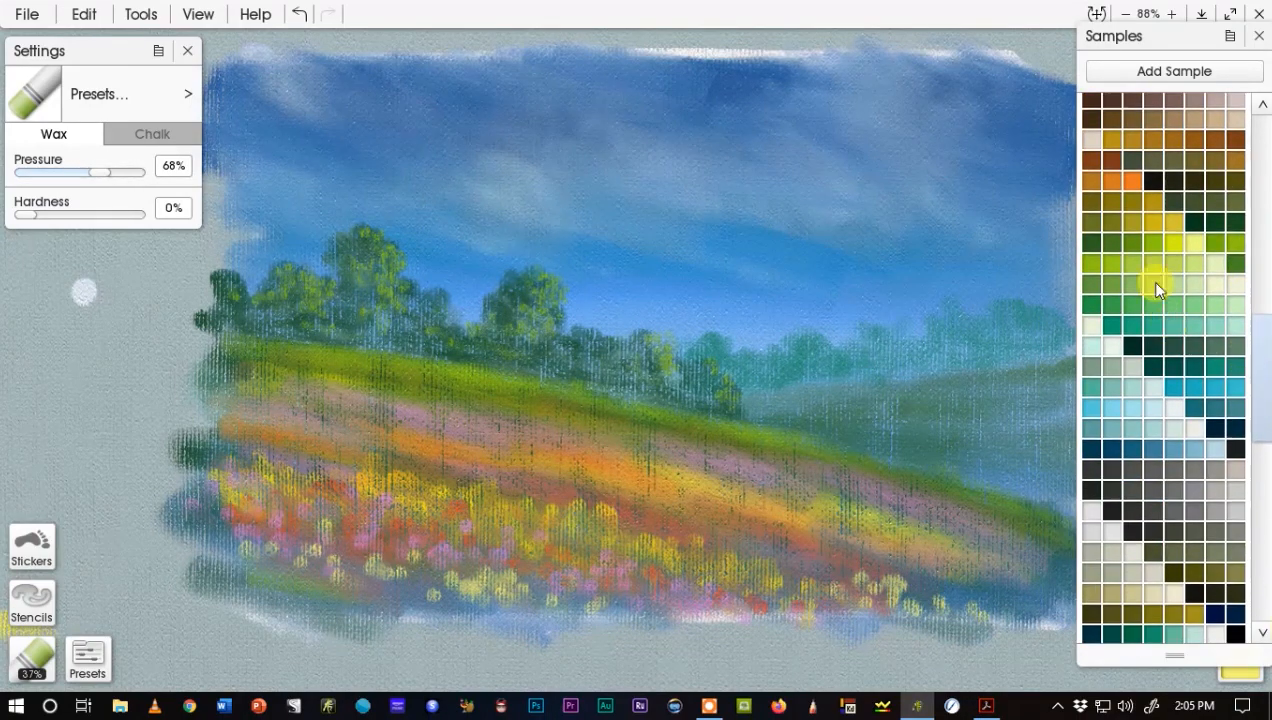
click(1091, 241)
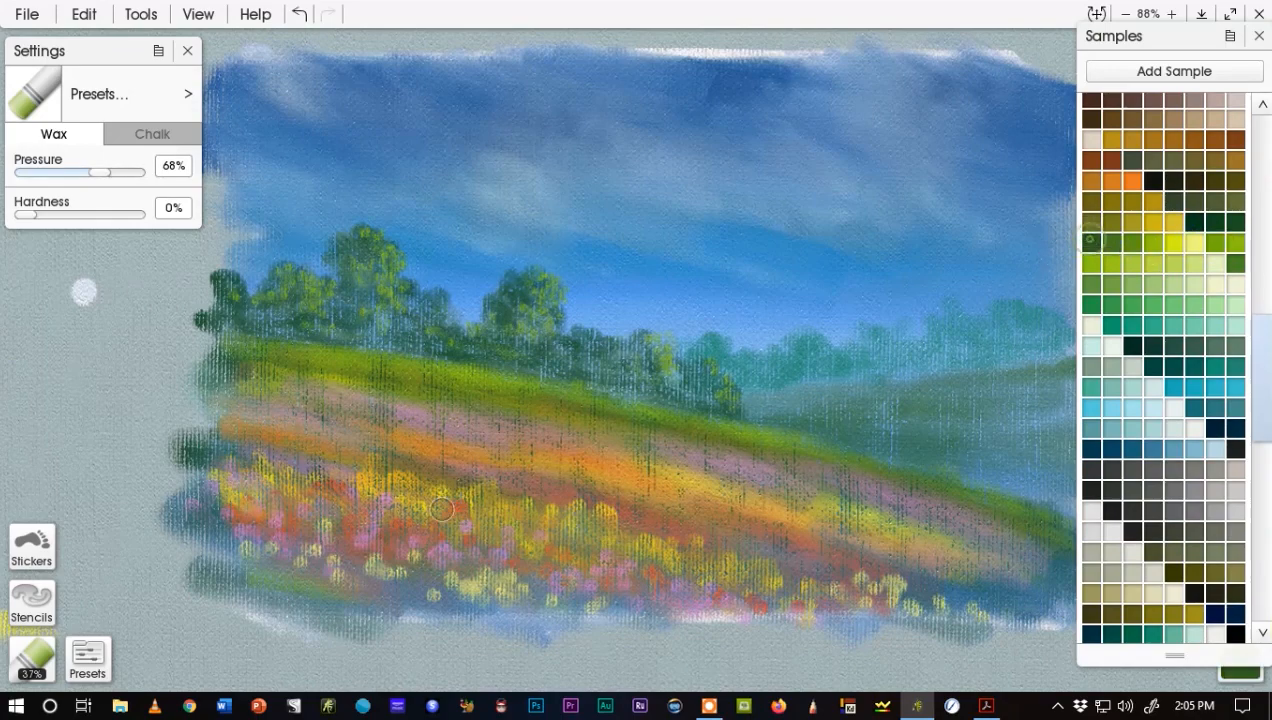
click(428, 578)
click(404, 598)
click(380, 586)
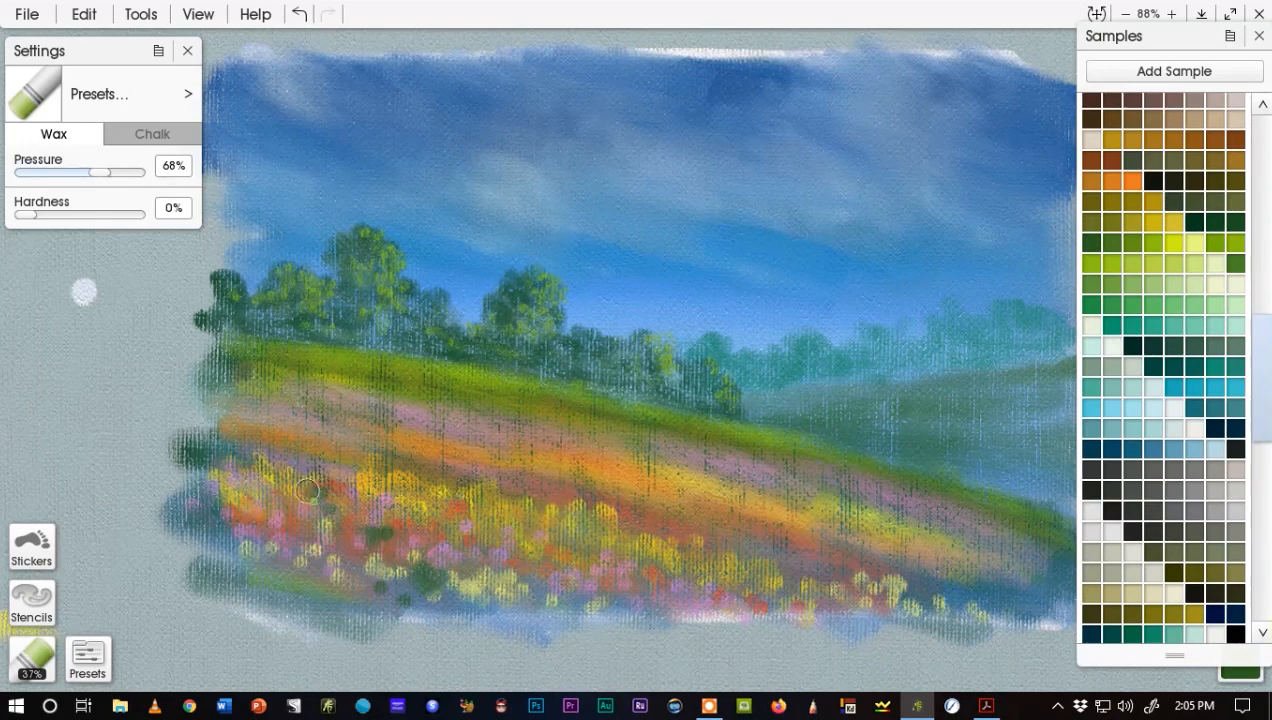
click(245, 488)
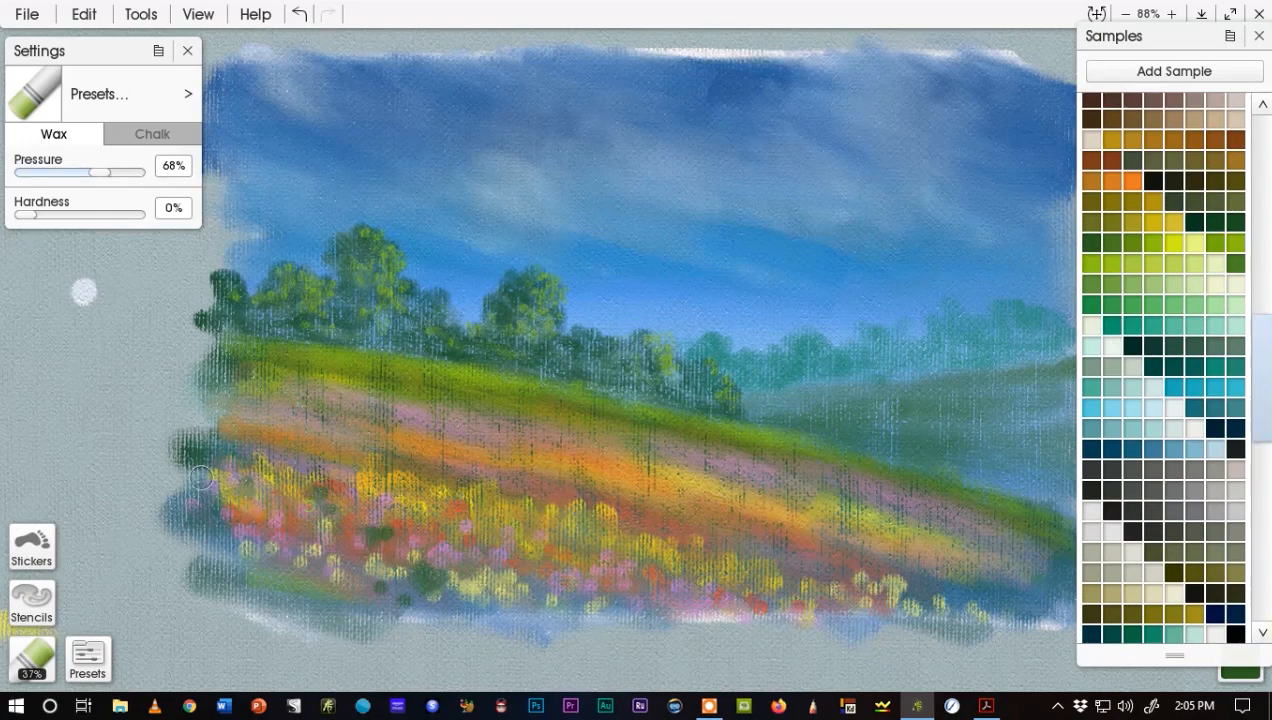
click(226, 548)
click(352, 597)
click(404, 605)
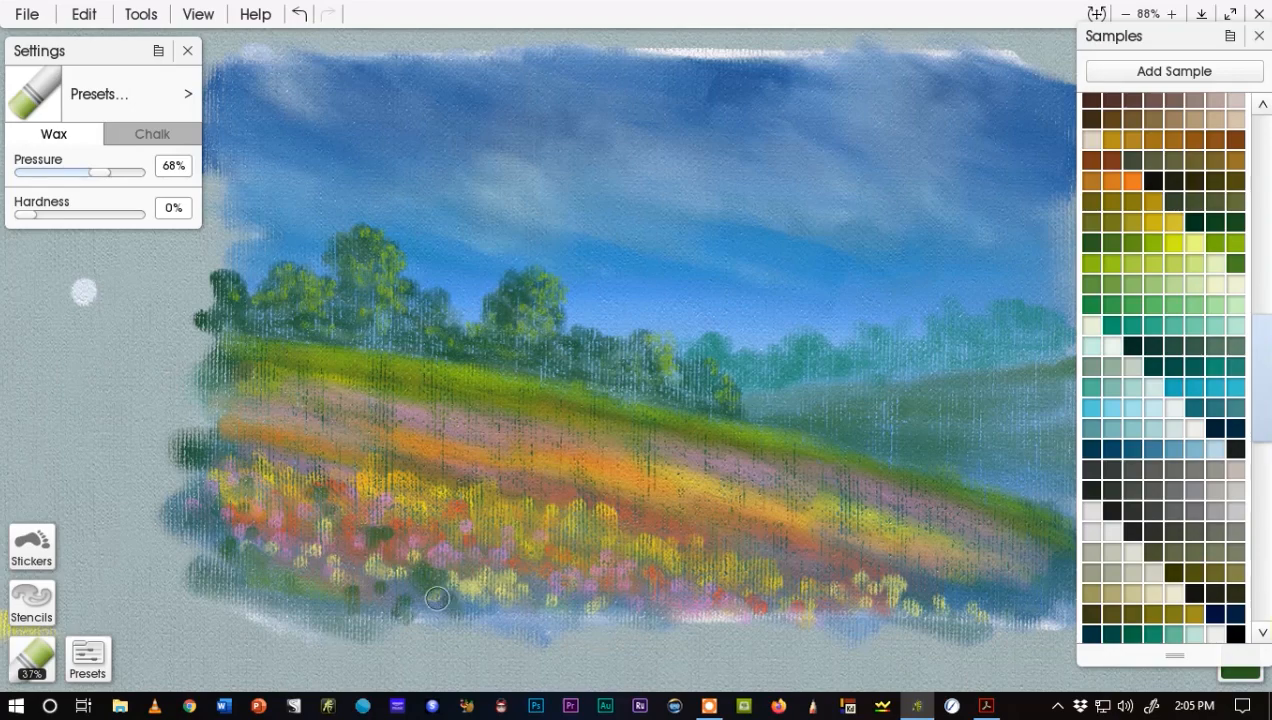
click(386, 585)
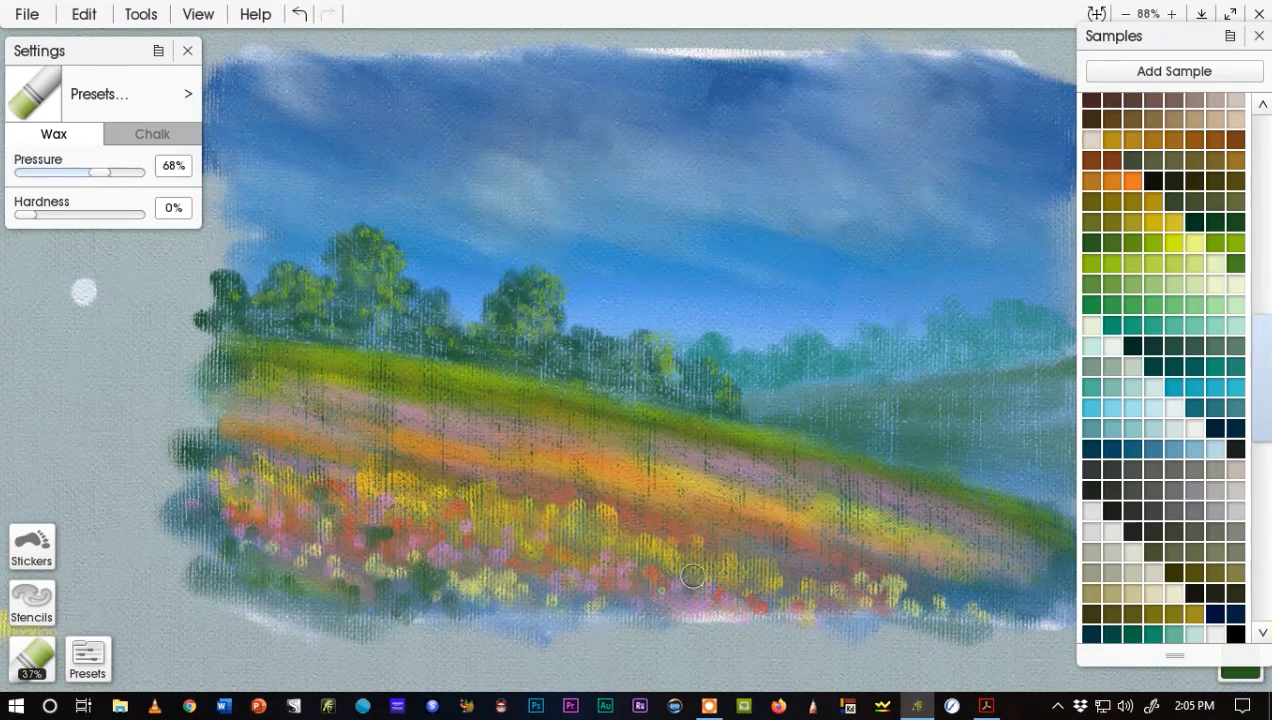
Dab dark green foliage between the flowers along the middle and right of the foreground's lower edge.
click(650, 587)
click(641, 605)
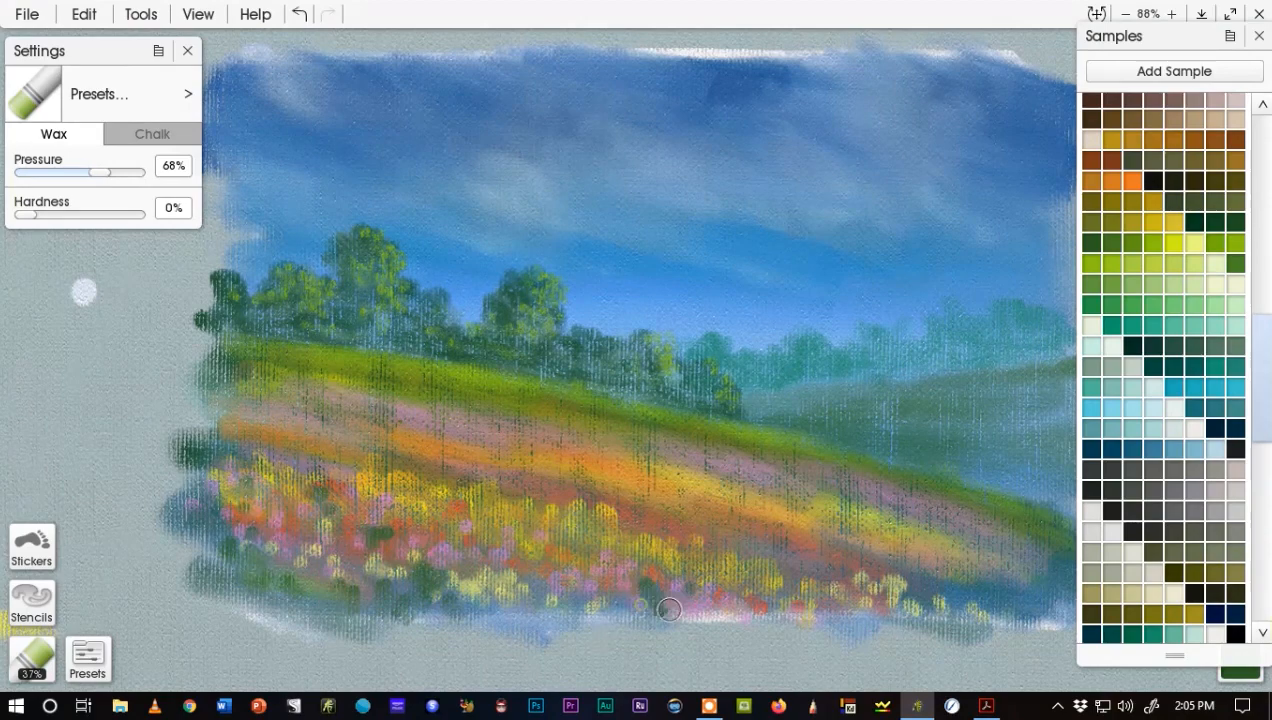
click(618, 606)
click(779, 595)
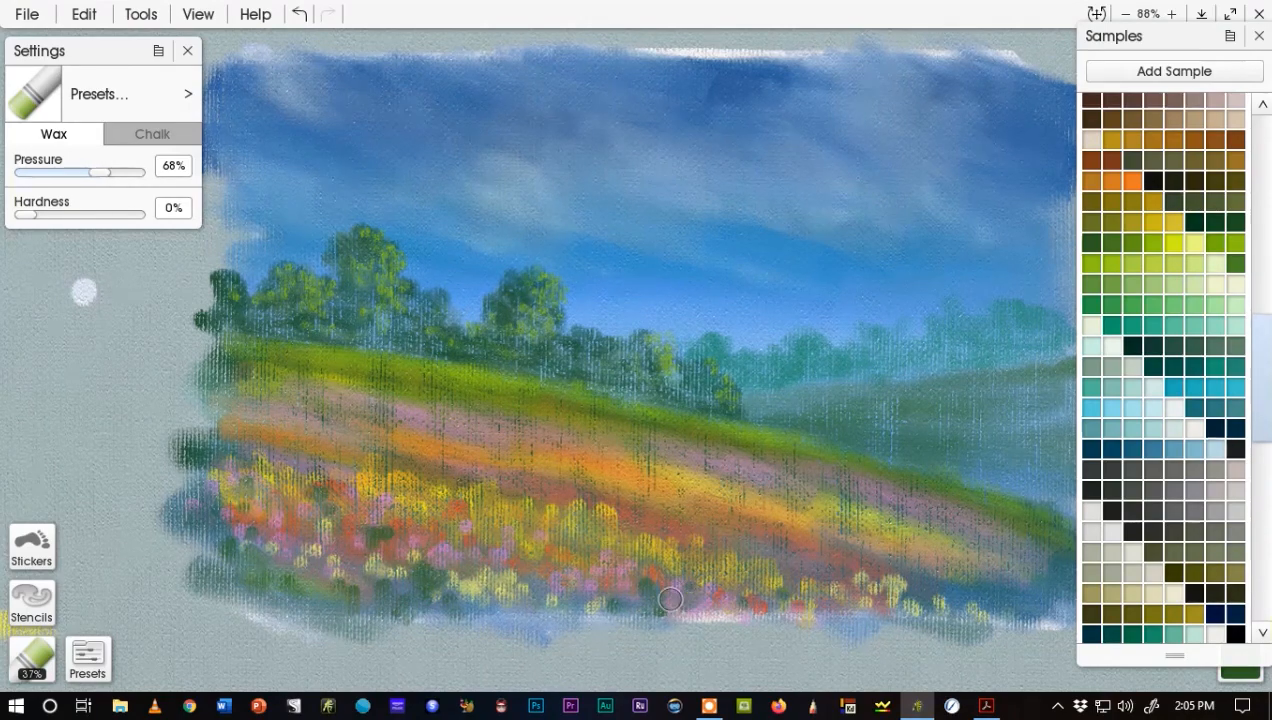
click(401, 594)
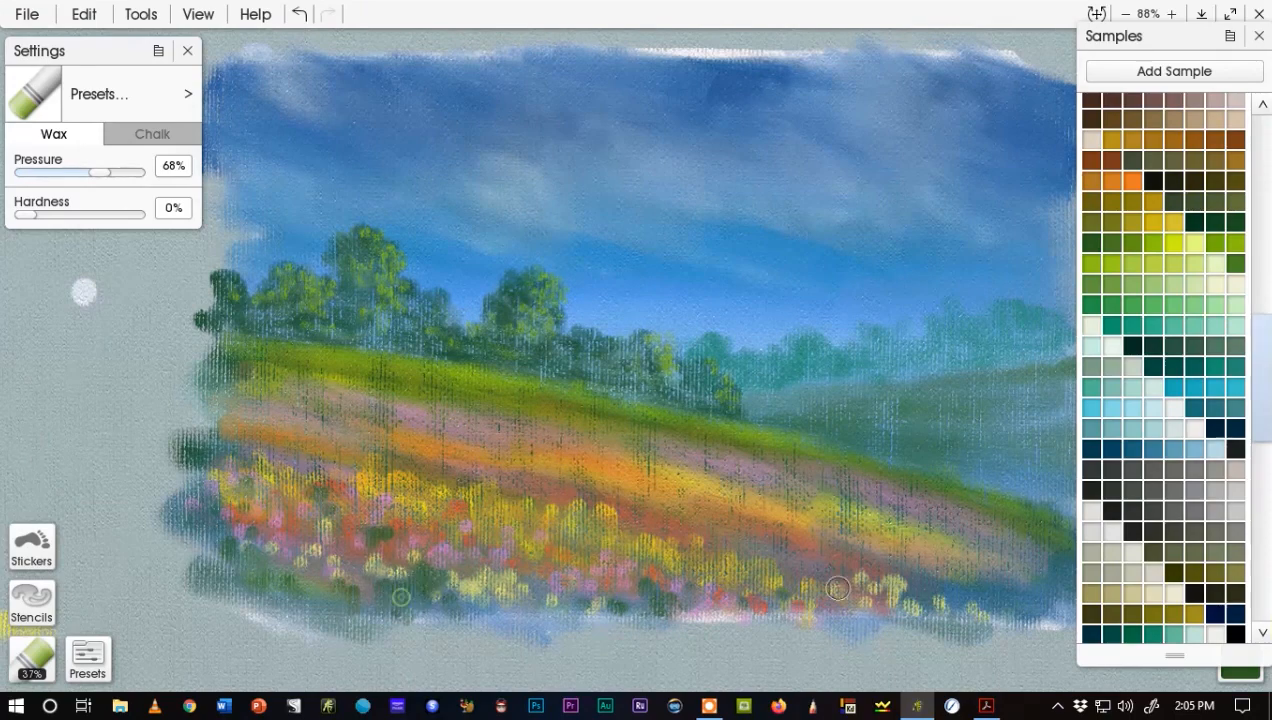
click(861, 601)
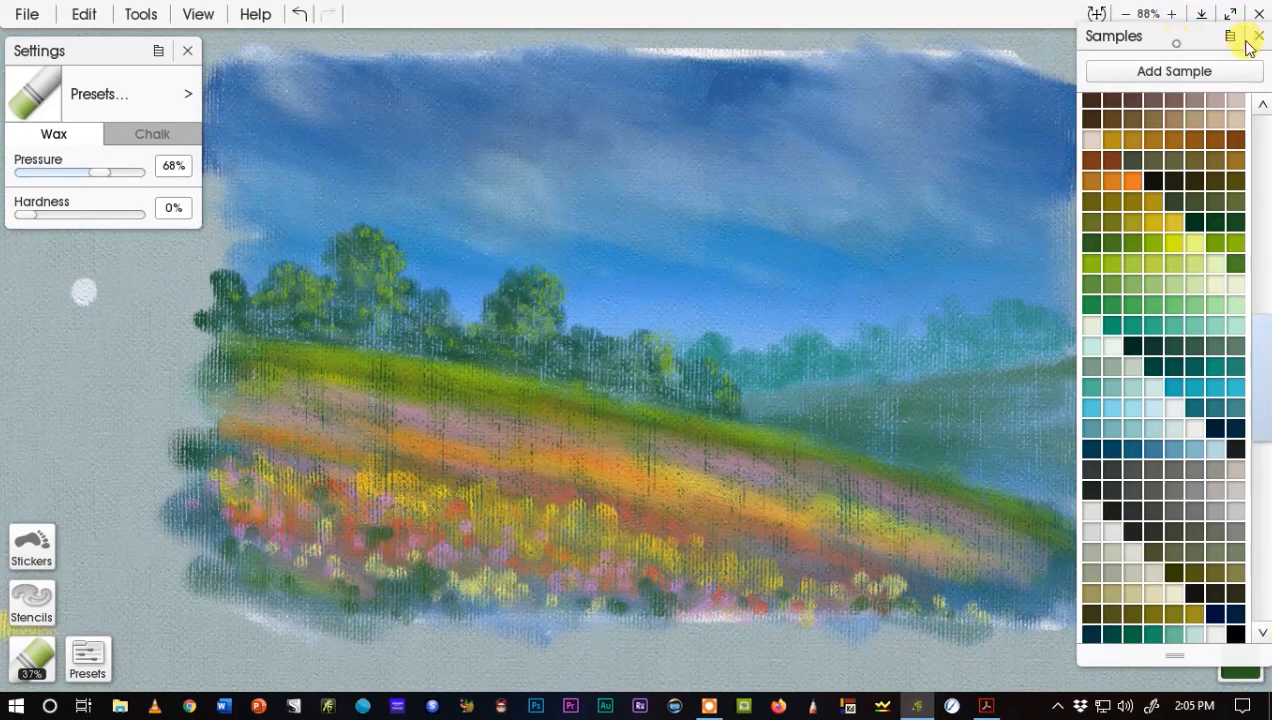
Close the Samples panel and add a new layer above the painting for the signature.
mouse_move(1199, 88)
mouse_down()
mouse_move(1257, 124)
mouse_move(1248, 92)
mouse_up()
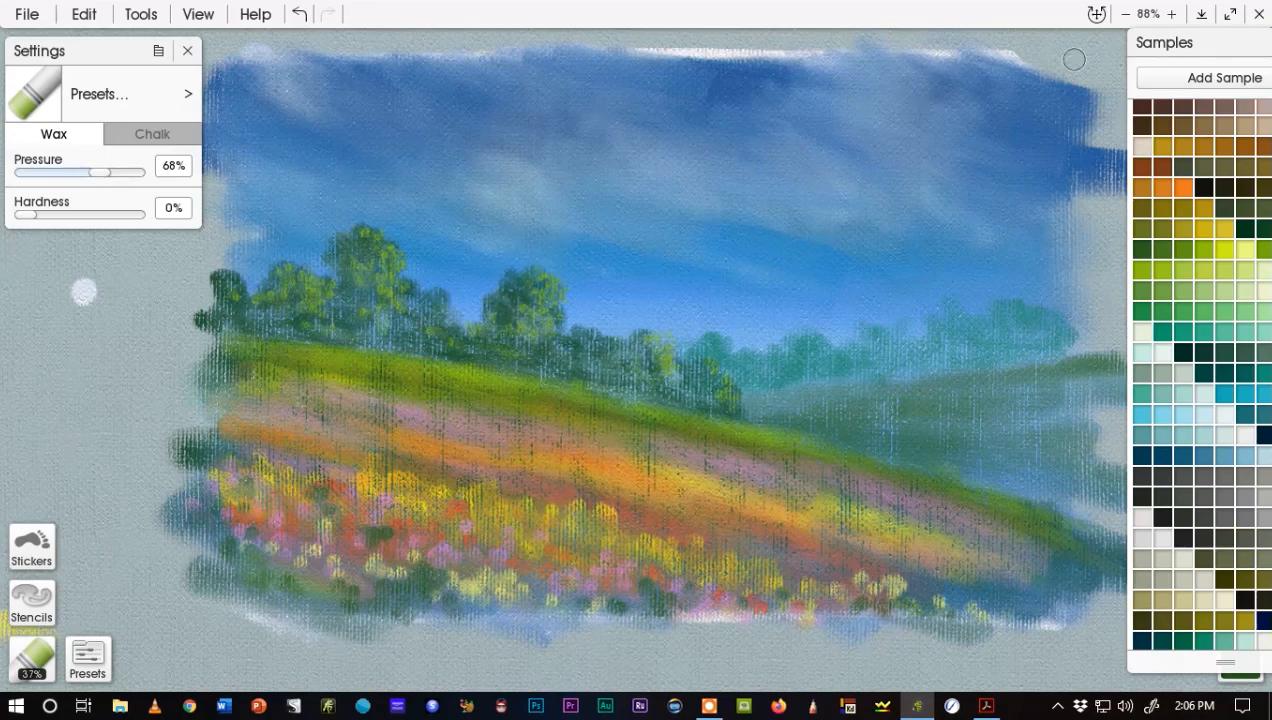
drag(1230, 40, 1085, 60)
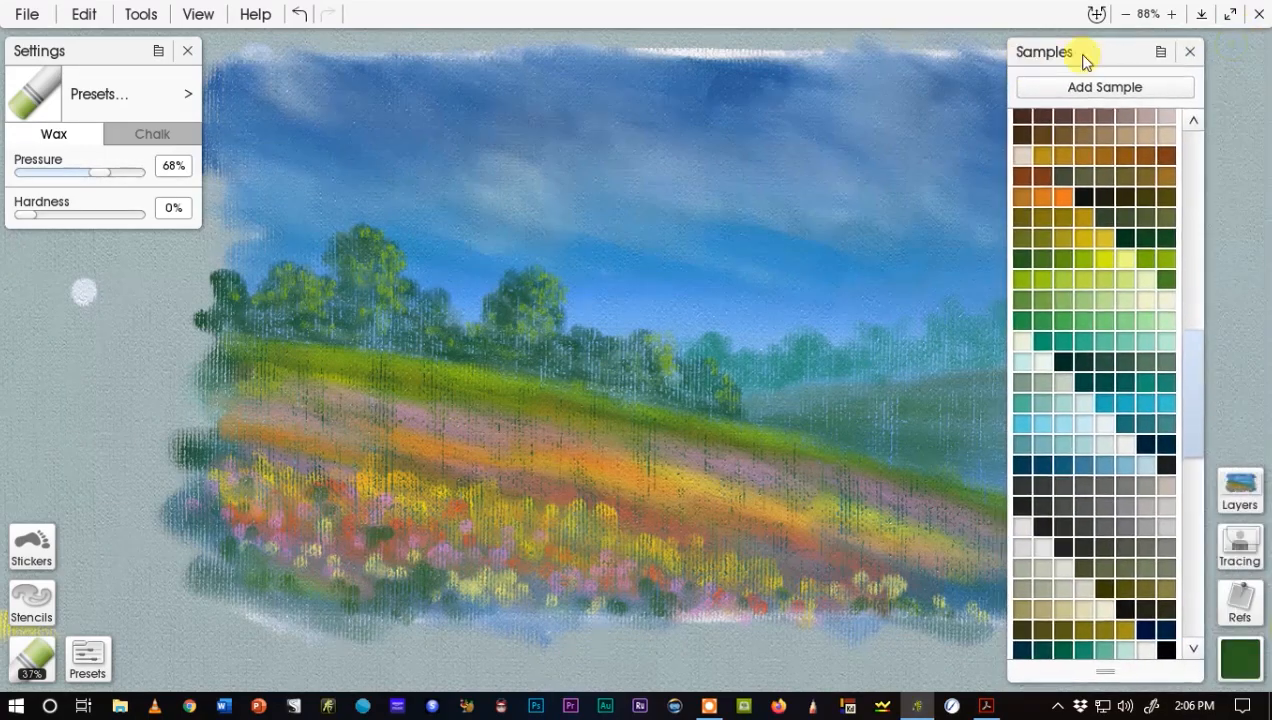
click(1192, 52)
click(1240, 490)
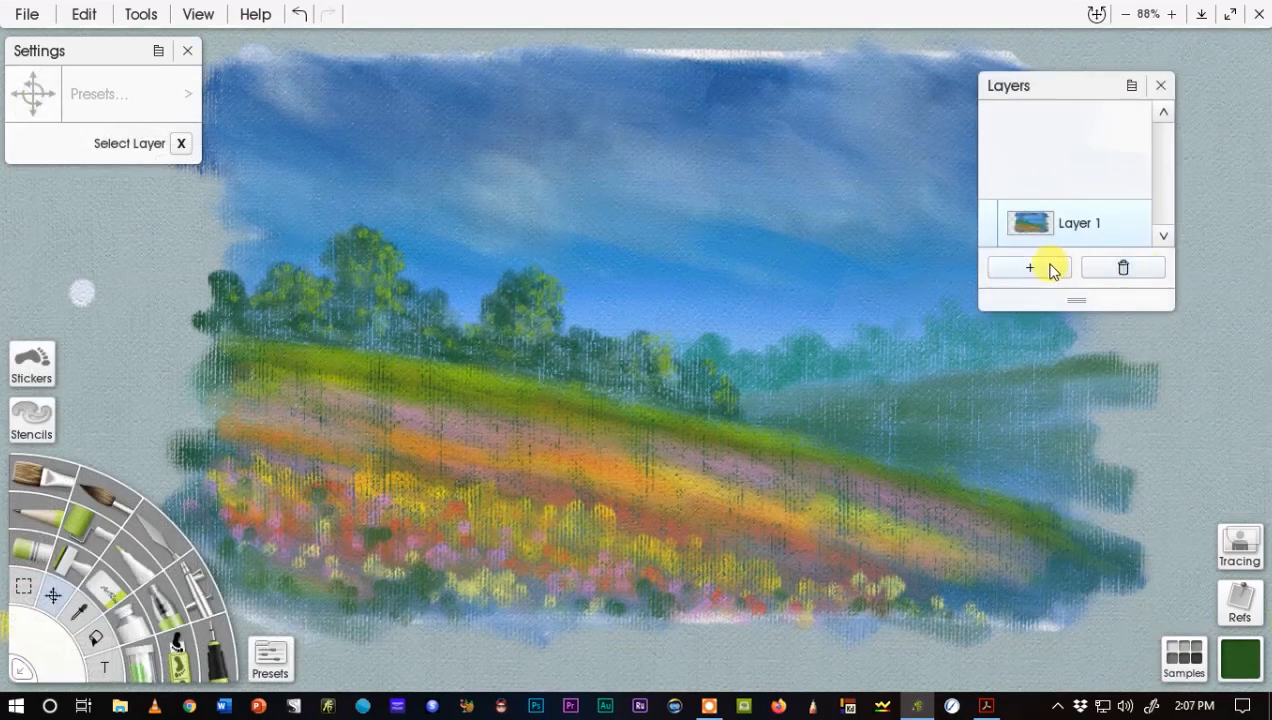
click(1040, 270)
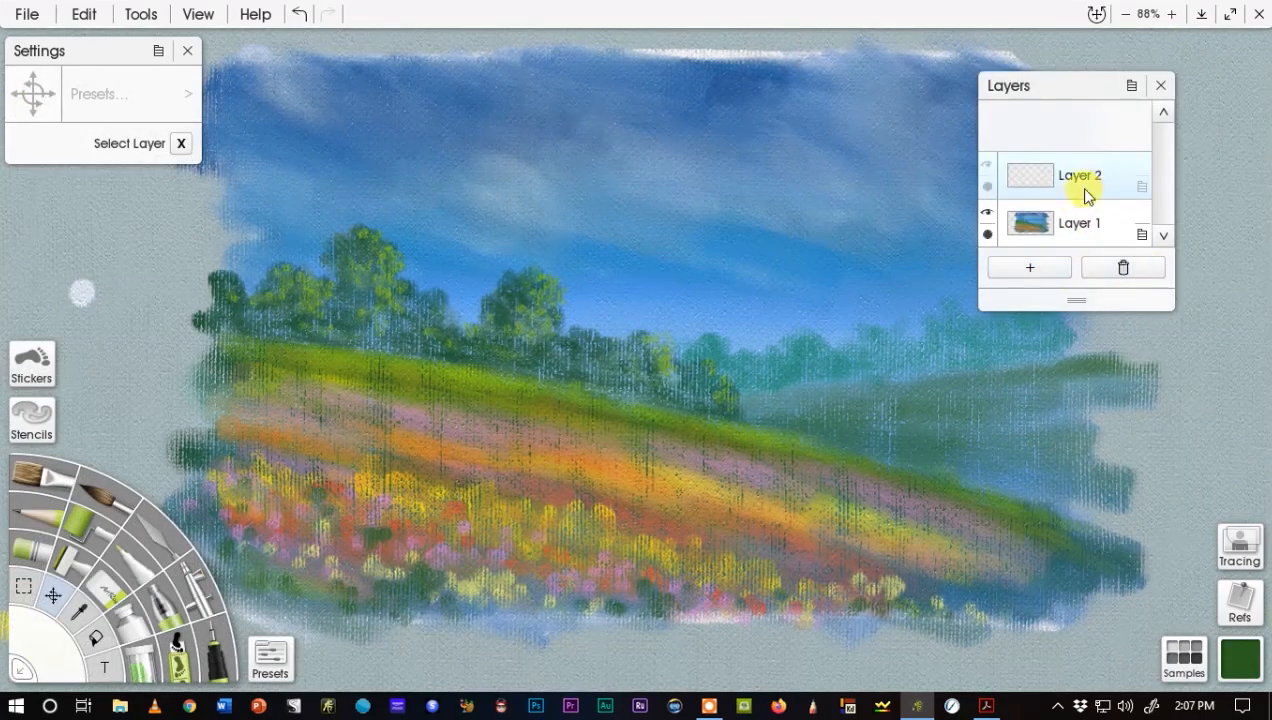
Set up the ink pen with white colour and 11% size, putting away the Layers panel and colour picker.
click(213, 638)
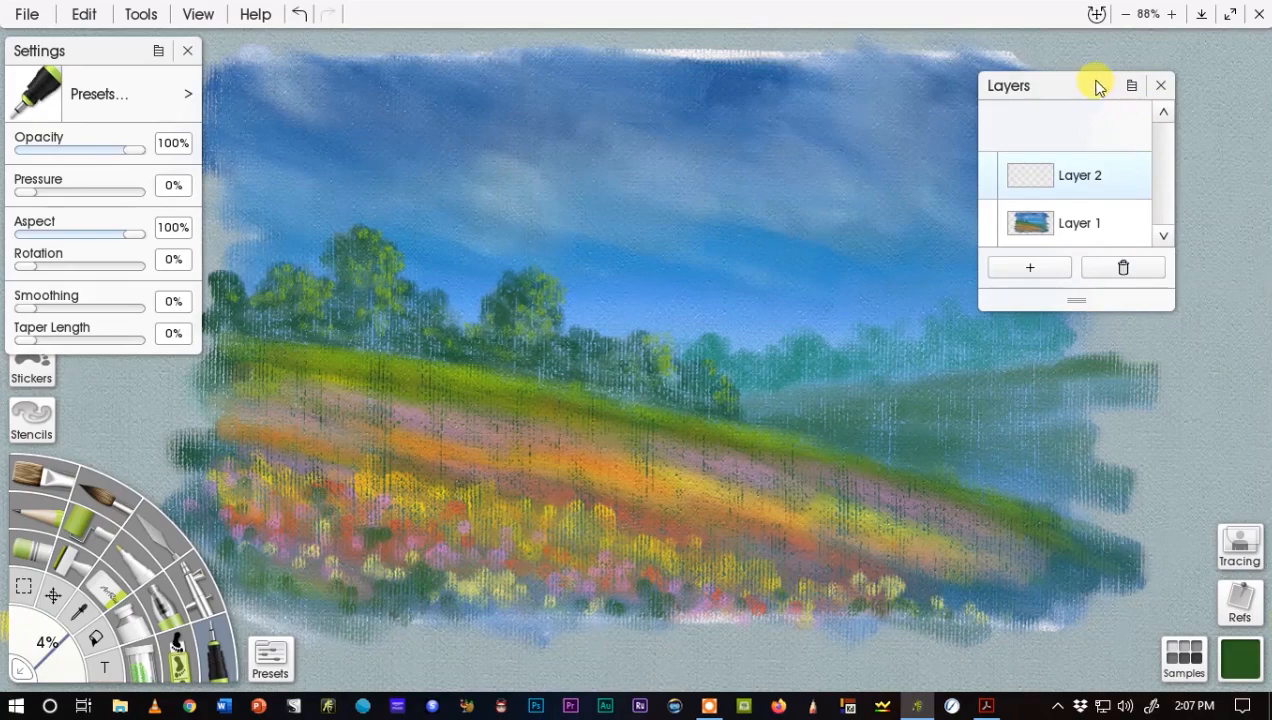
click(1160, 90)
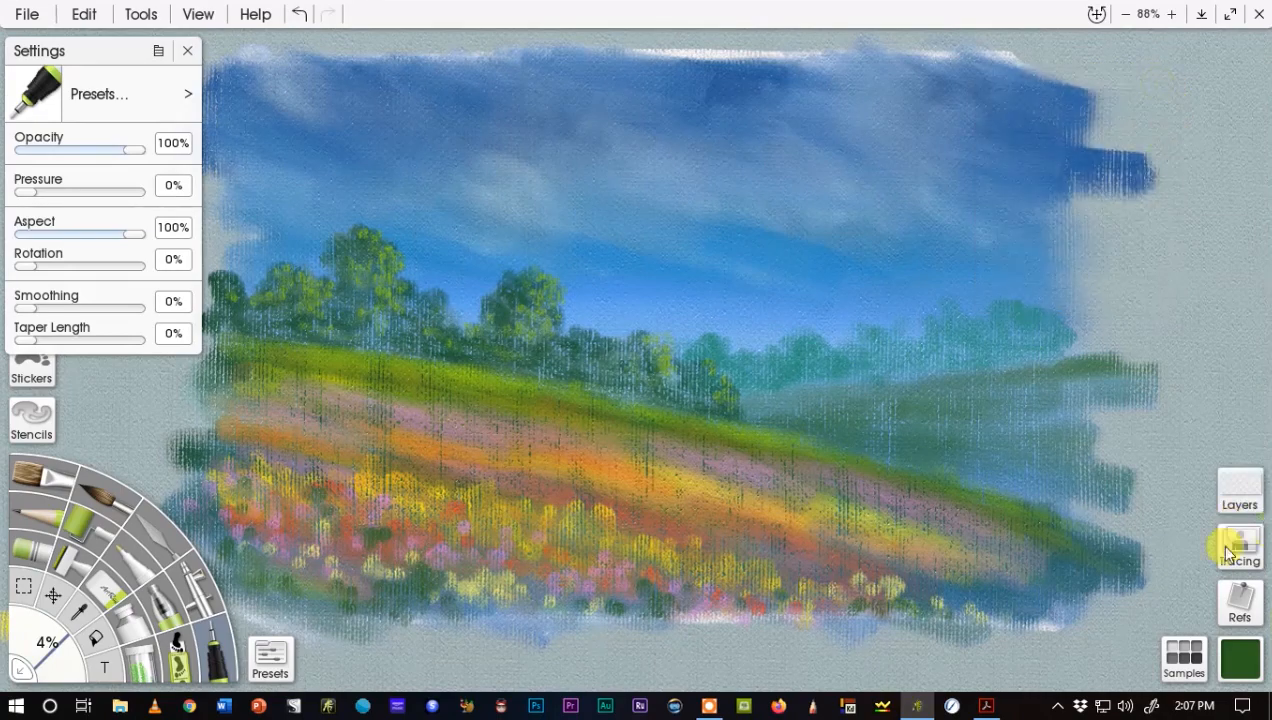
click(1232, 656)
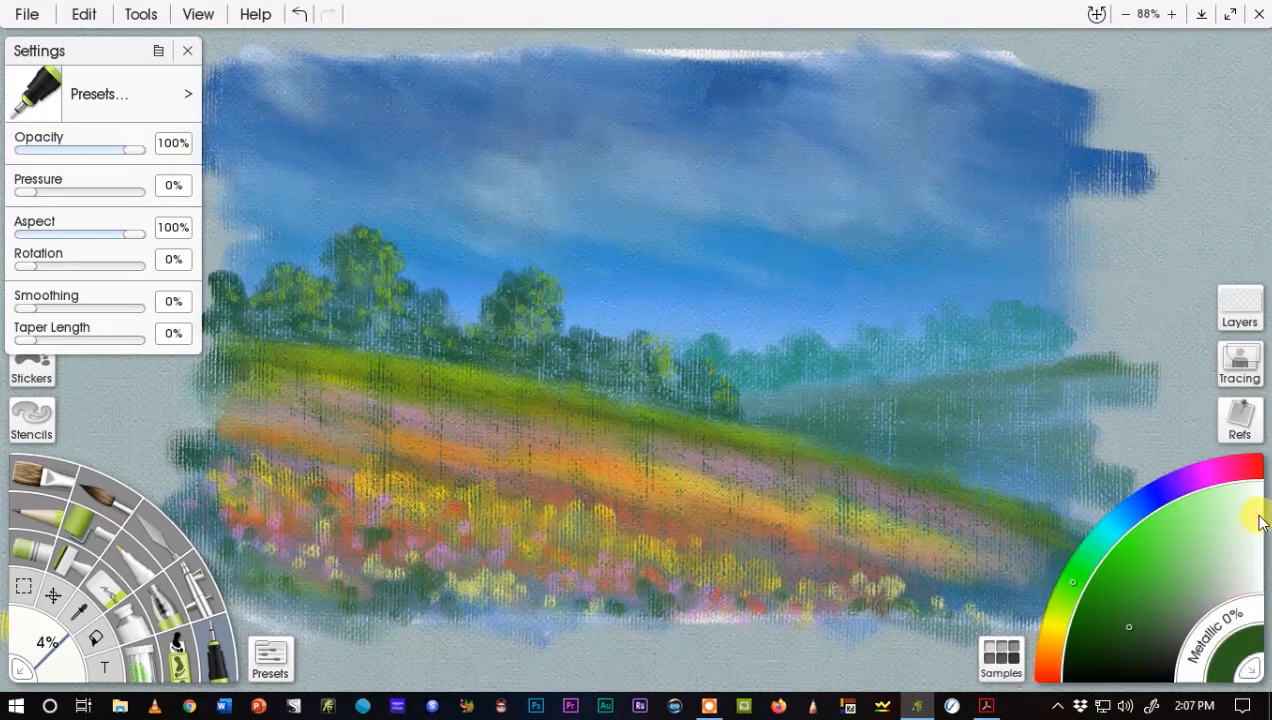
click(1260, 560)
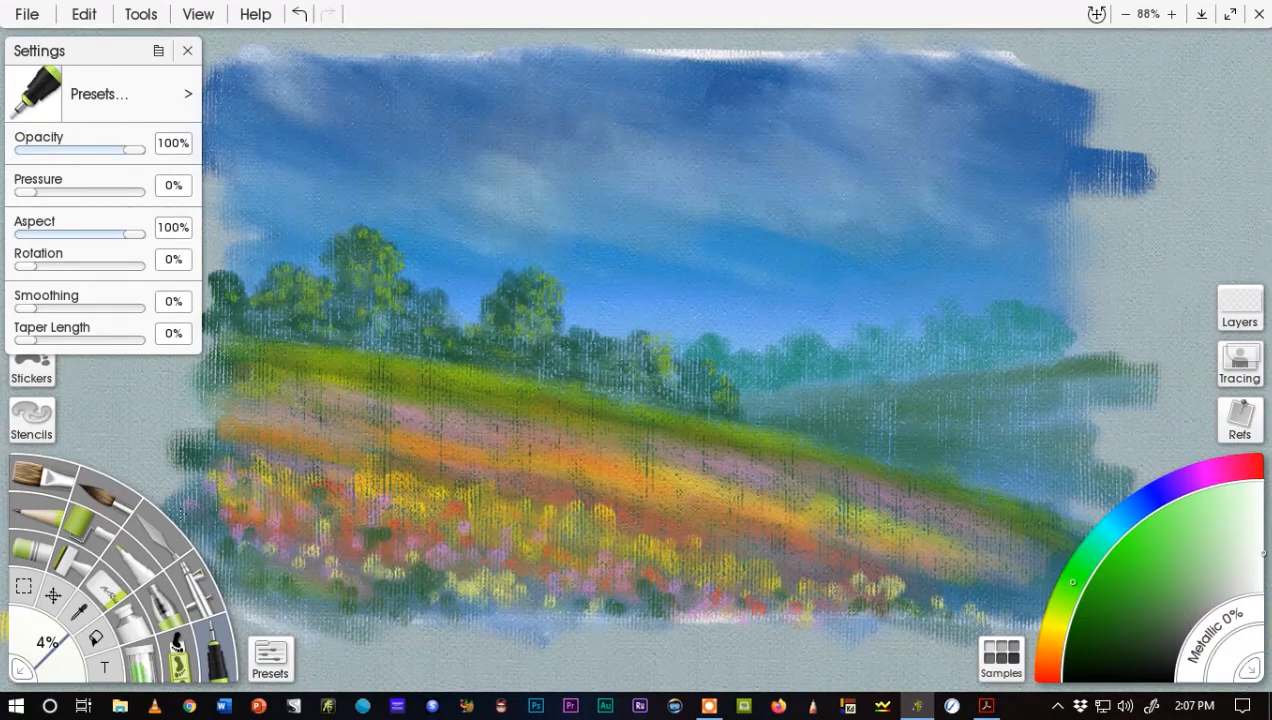
drag(32, 628, 55, 623)
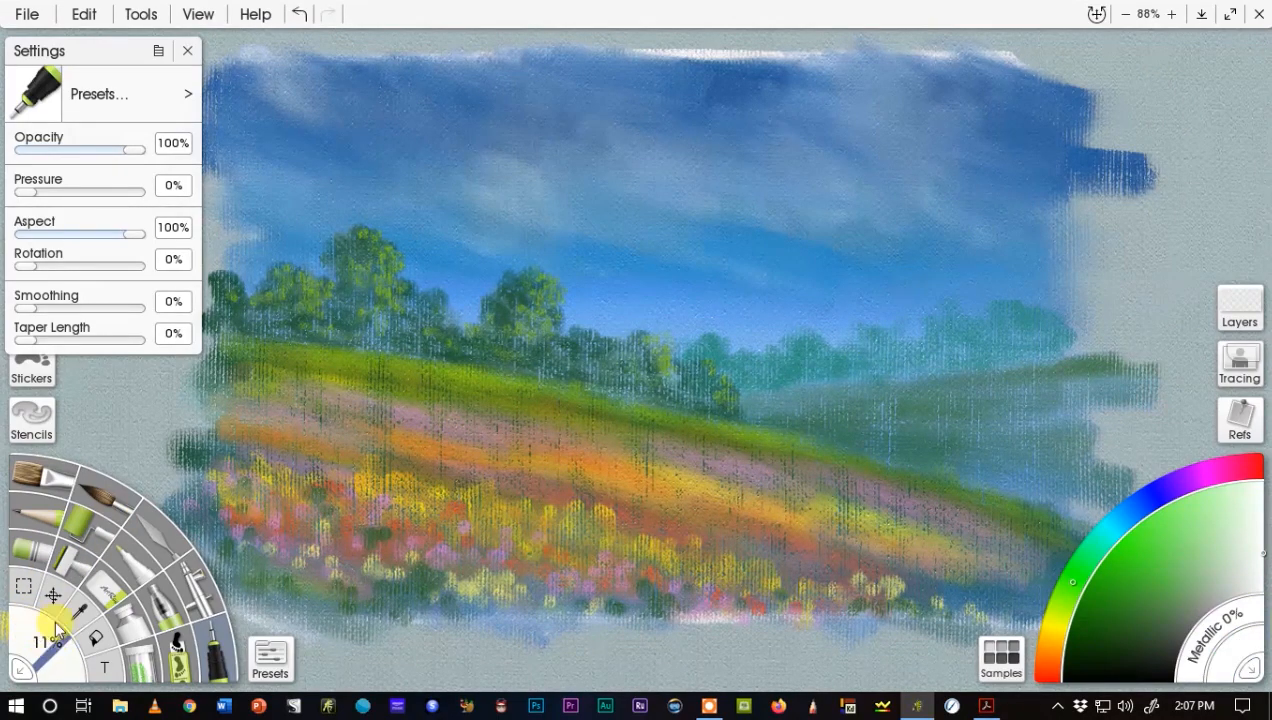
click(1251, 668)
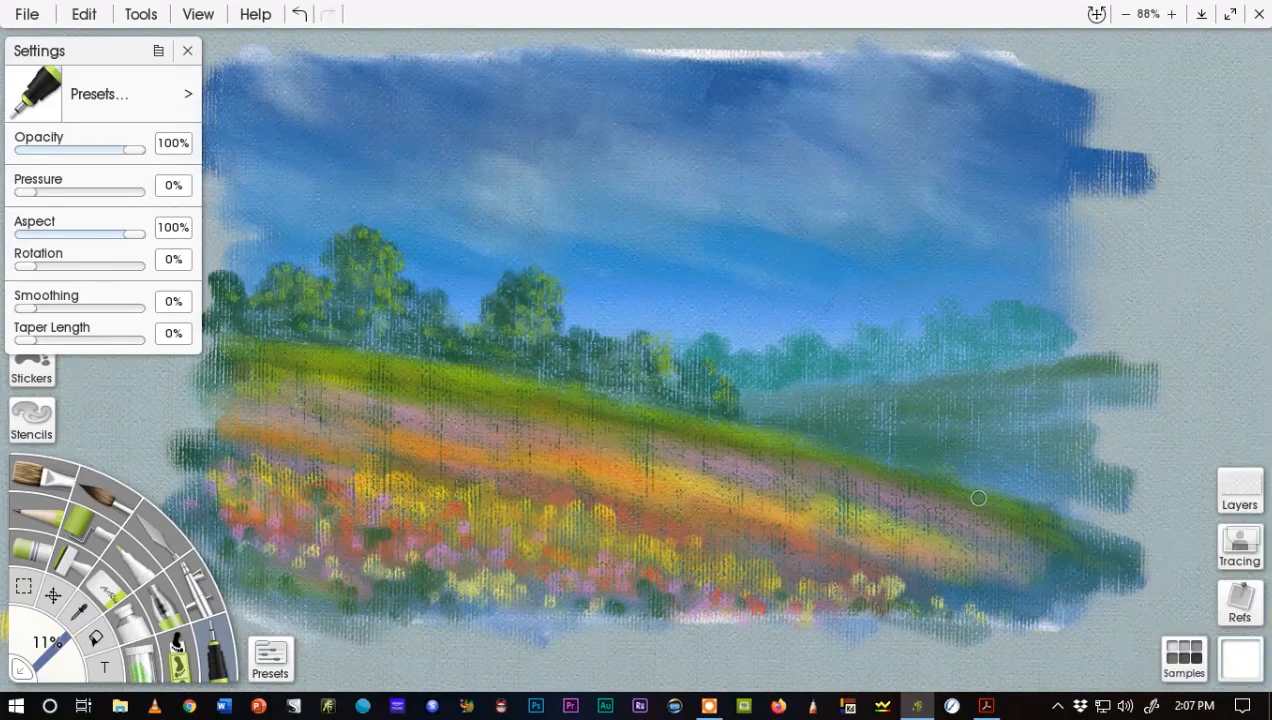
Write the artist's initials in white as a monogram over the lower right of the hill.
drag(954, 460, 969, 538)
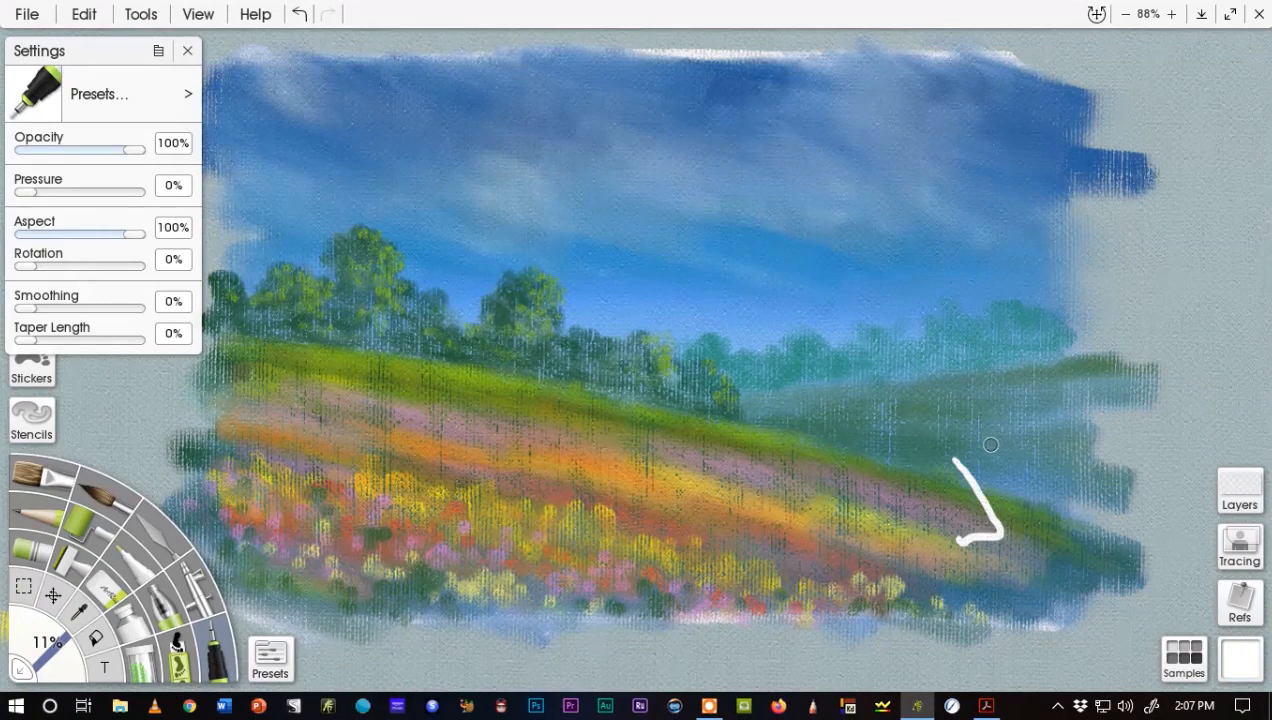
drag(988, 443, 1030, 500)
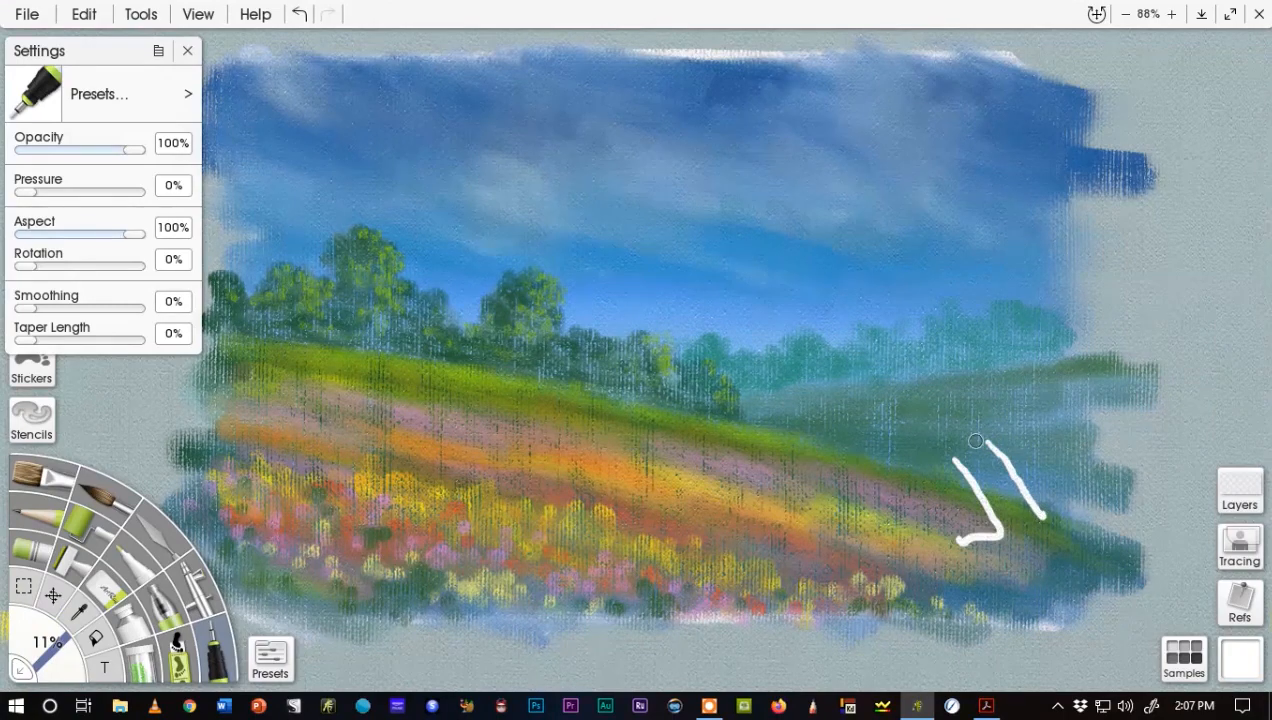
drag(1016, 432, 995, 481)
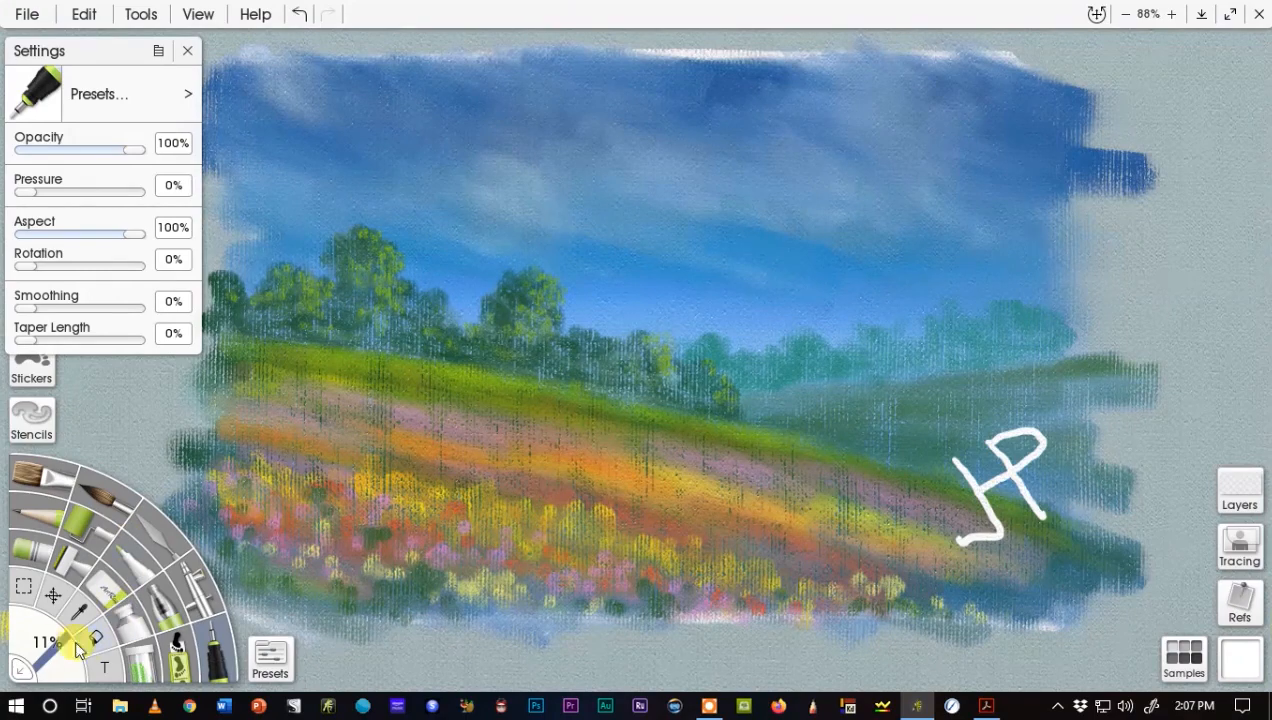
Scale the signature to 18% width and 27% height and place it in the painting's lower right corner.
click(58, 599)
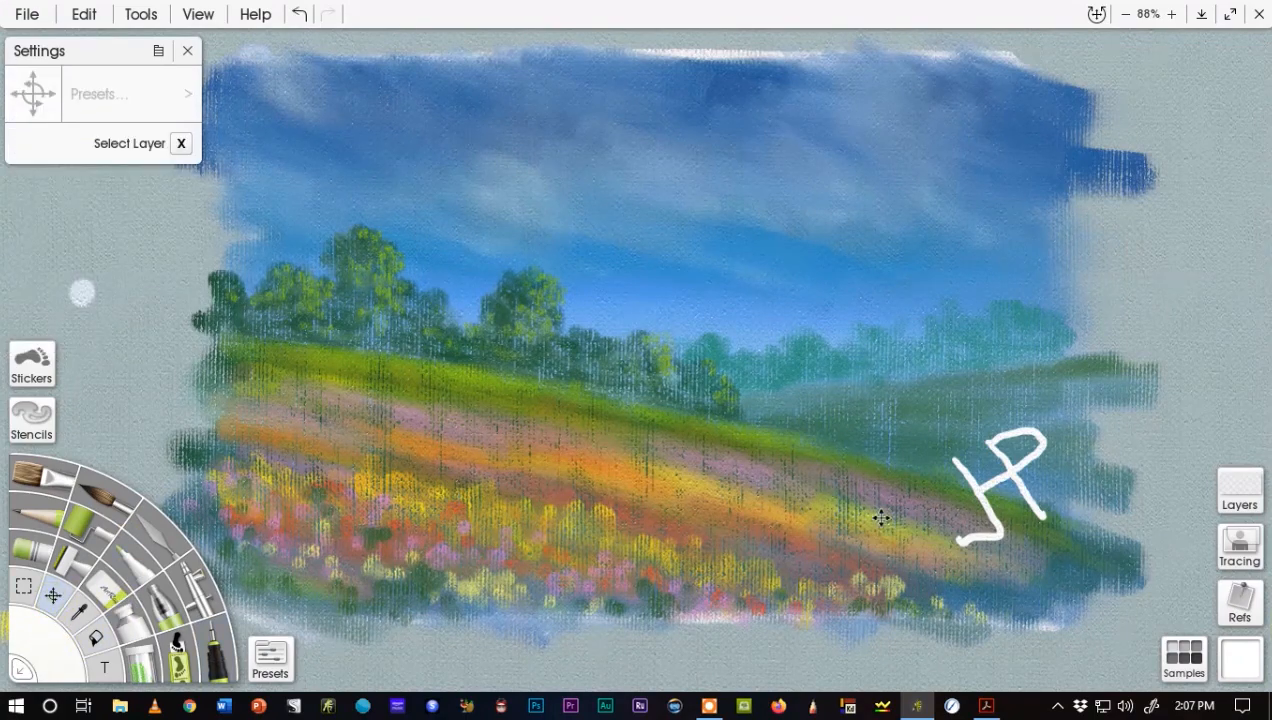
click(971, 459)
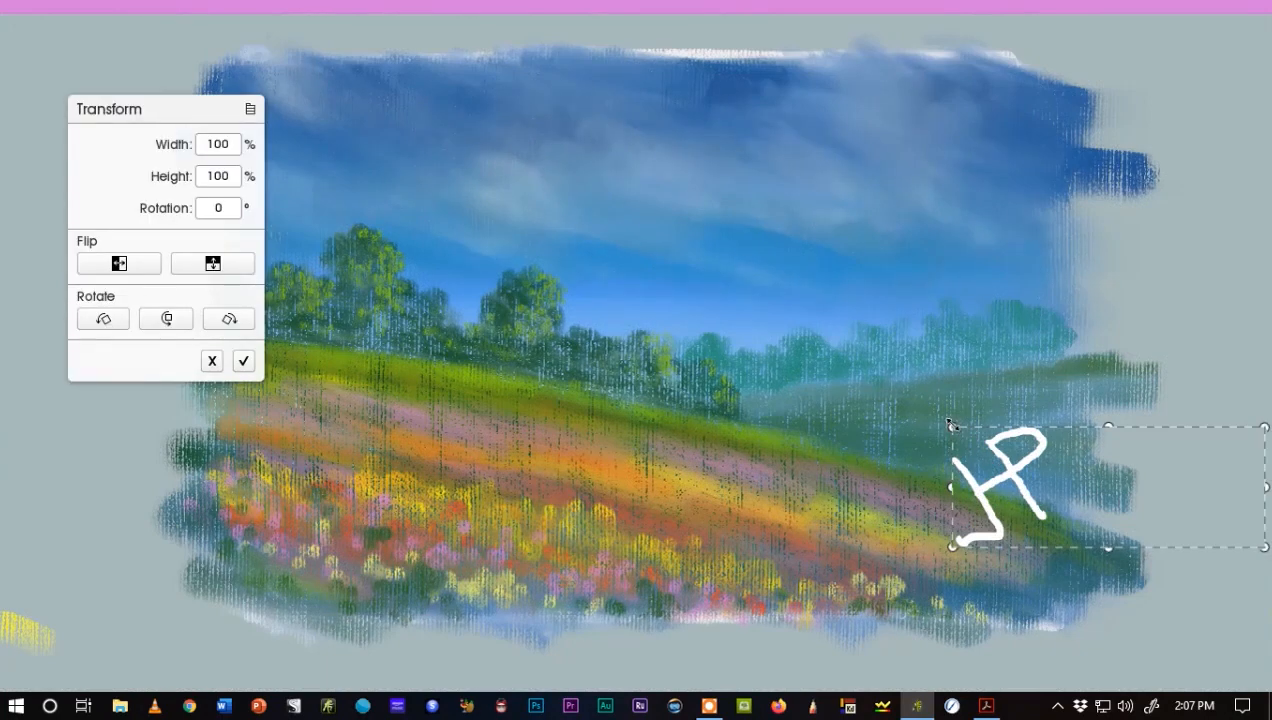
mouse_move(952, 426)
mouse_down()
mouse_move(1046, 464)
mouse_move(1110, 550)
mouse_move(1107, 569)
mouse_move(1122, 552)
mouse_move(1048, 584)
mouse_move(1053, 572)
mouse_move(1062, 585)
mouse_up()
drag(1085, 571, 1090, 566)
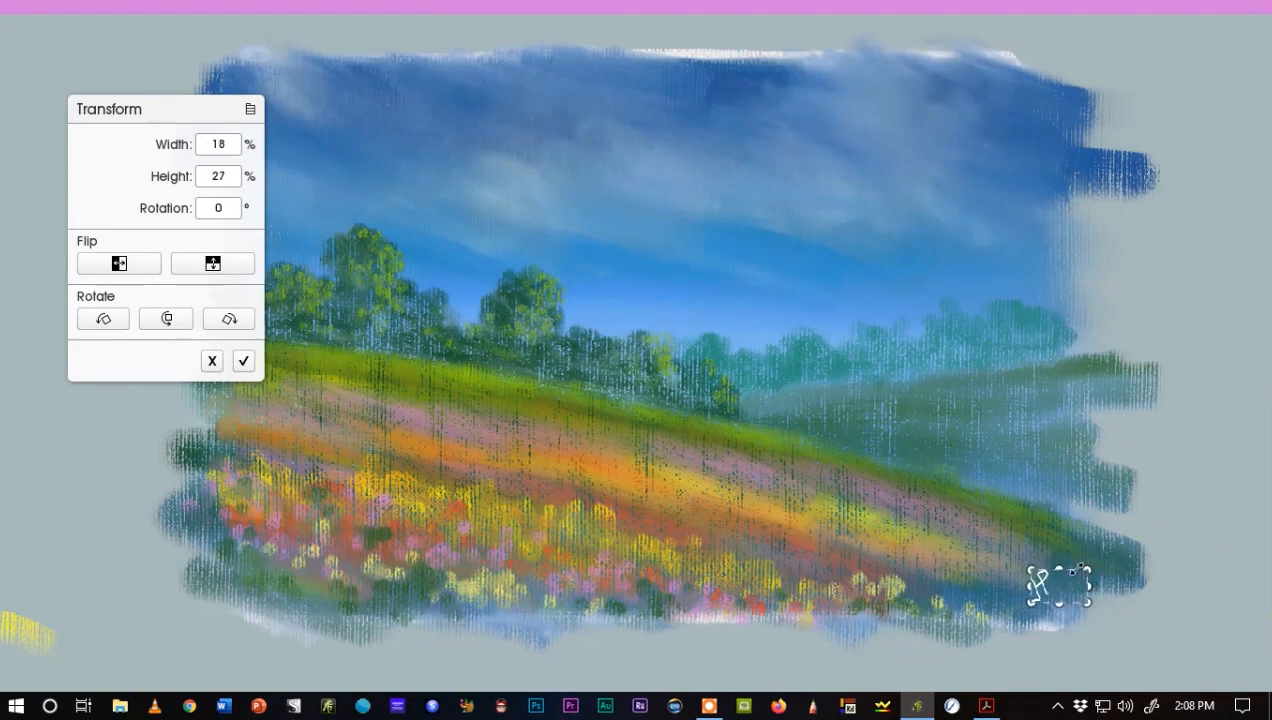
click(243, 362)
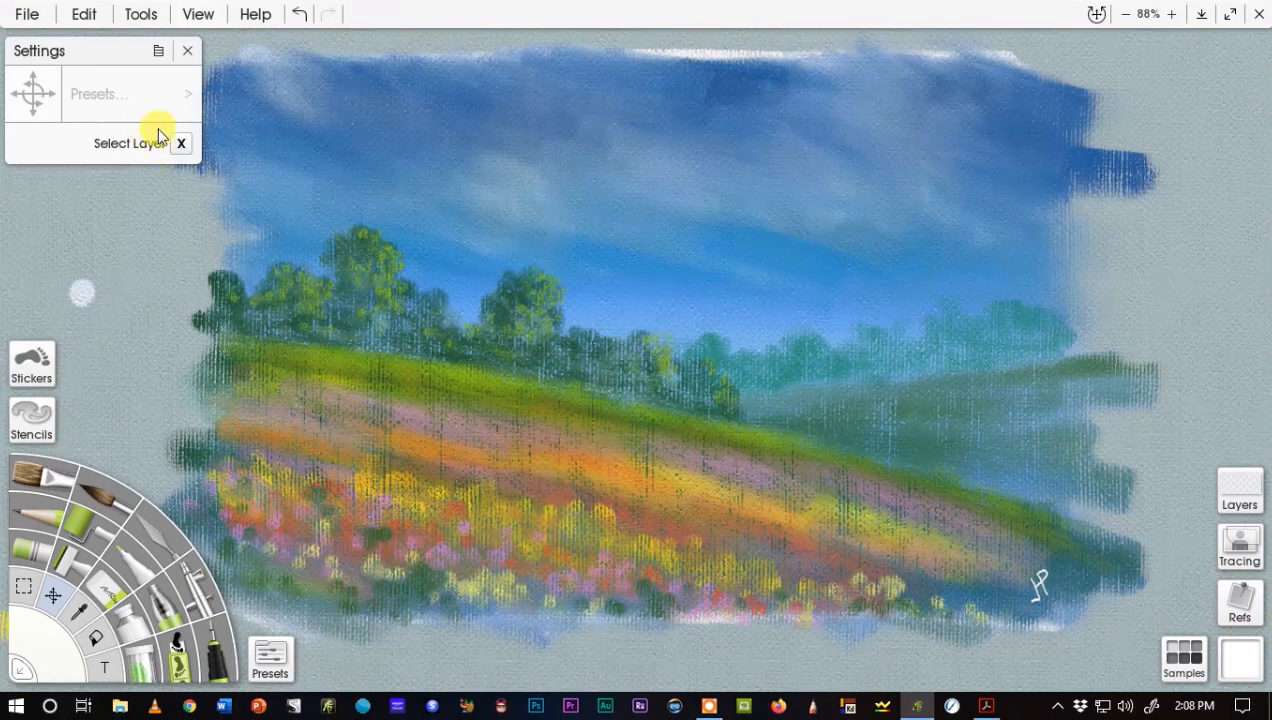
Hide the Settings panel and collapse the tool picker to clear the view of the painting.
click(188, 52)
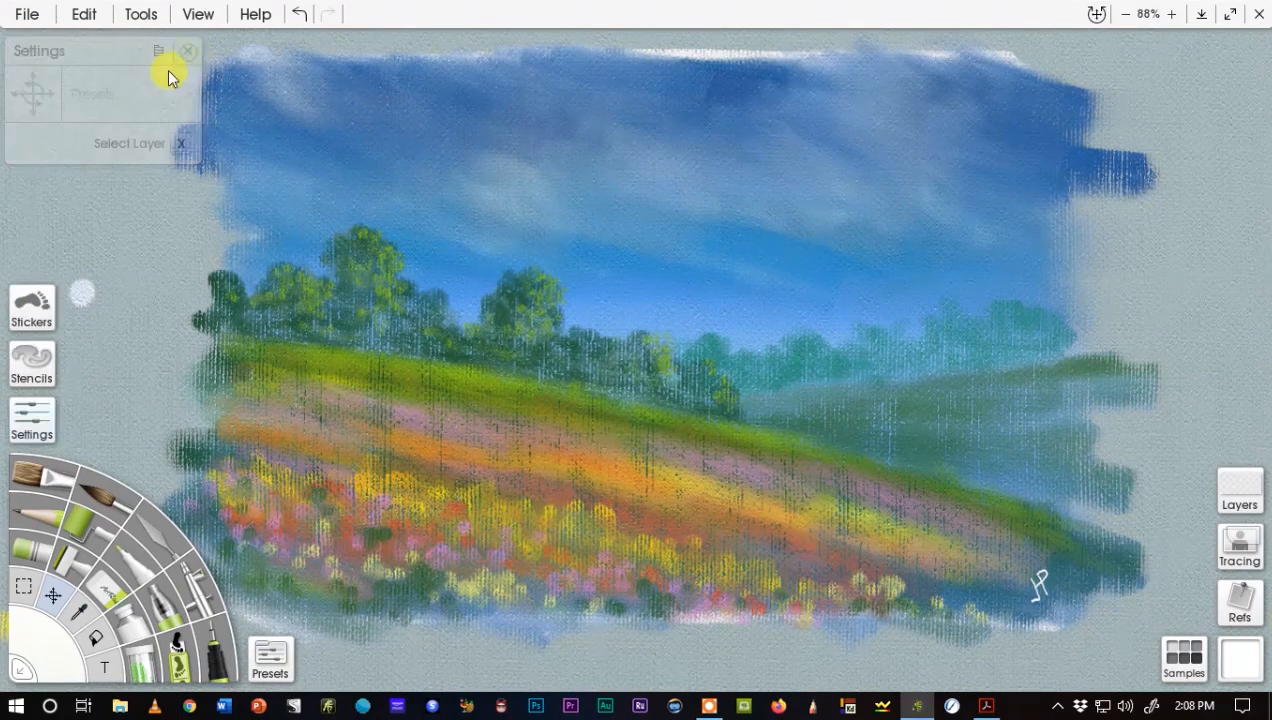
click(18, 668)
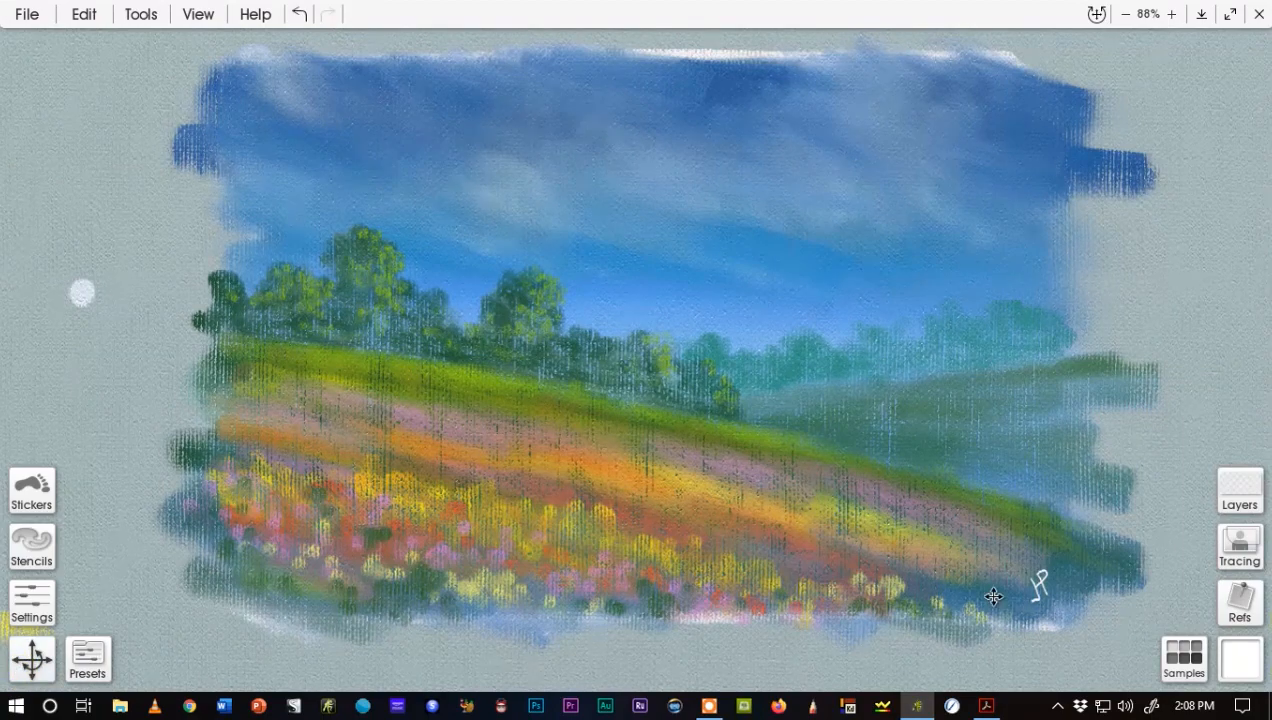